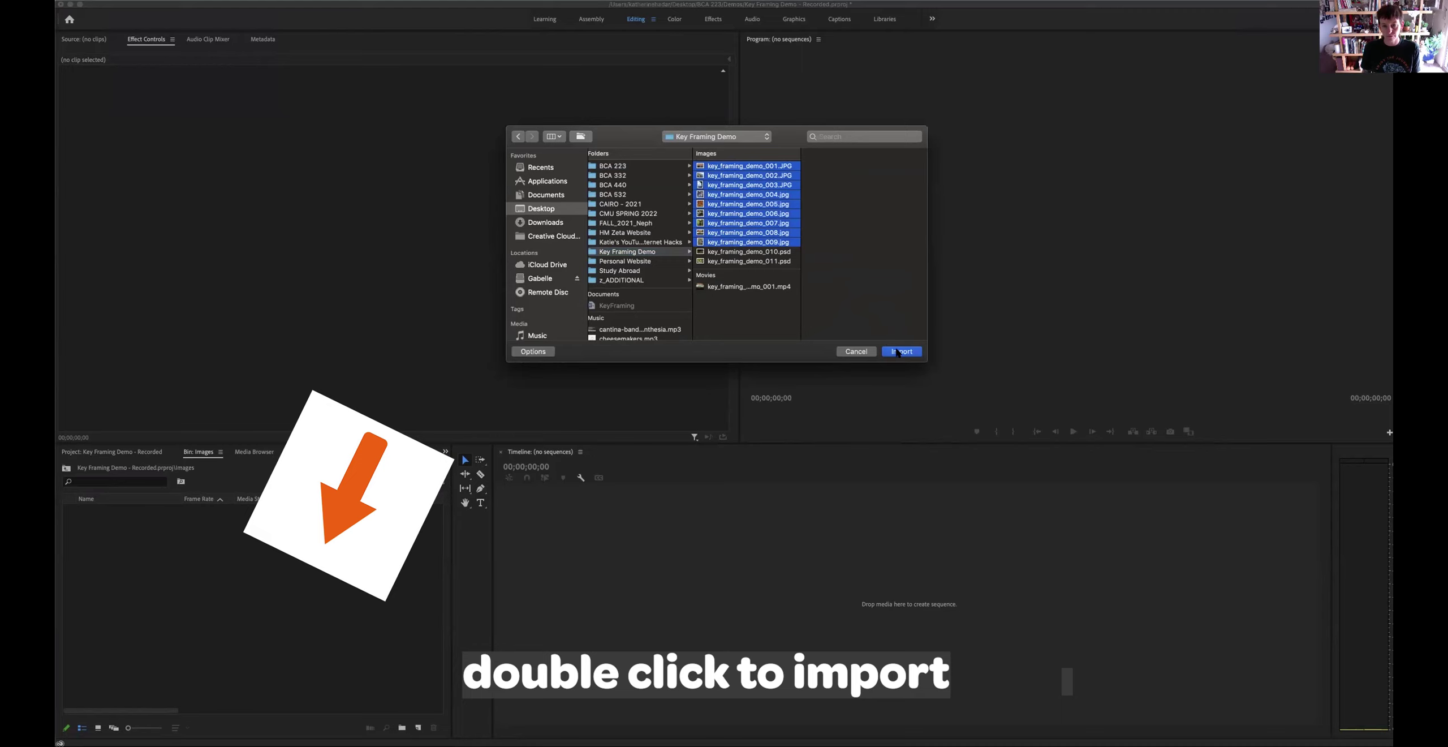
# Import the images key_framing_demo_001 through key_framing_demo_009 into the Images bin
pyautogui.click(896, 351)
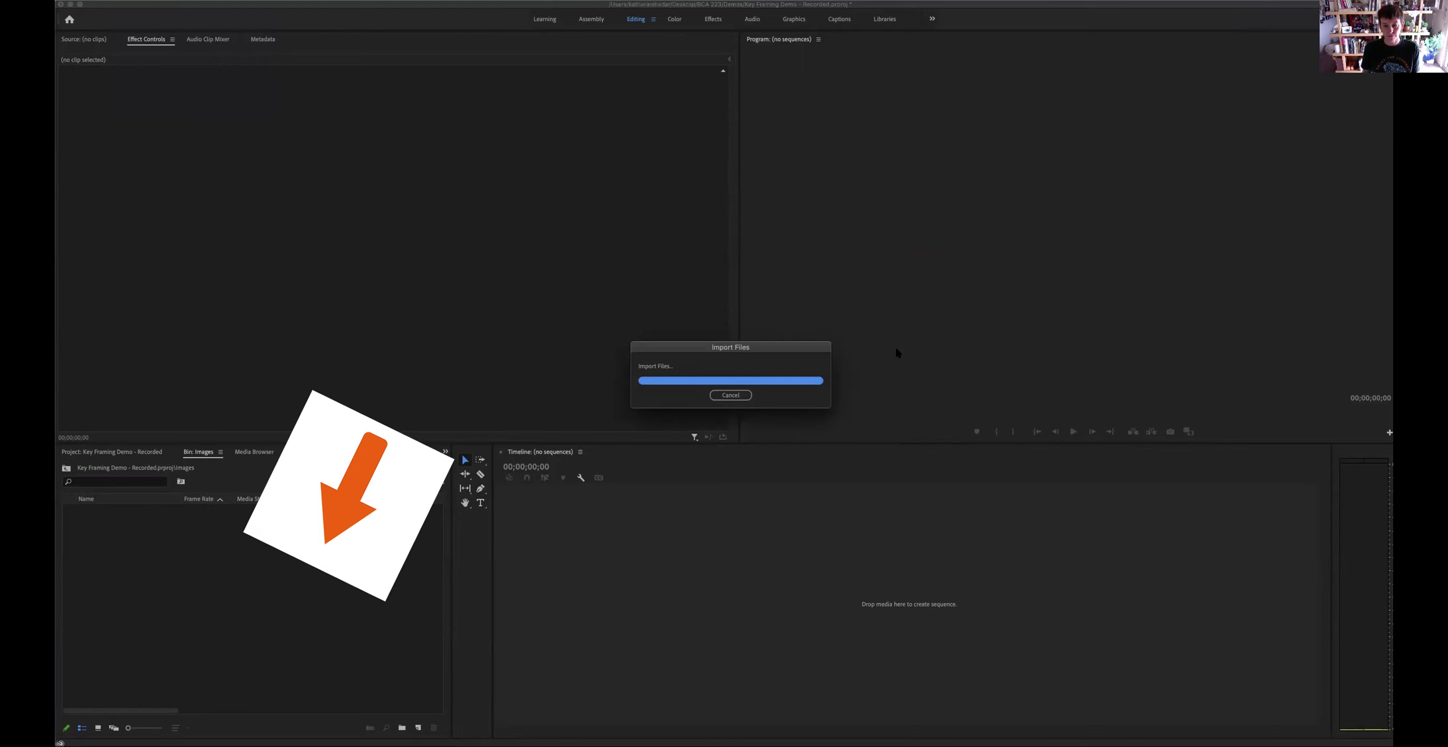
pyautogui.click(783, 618)
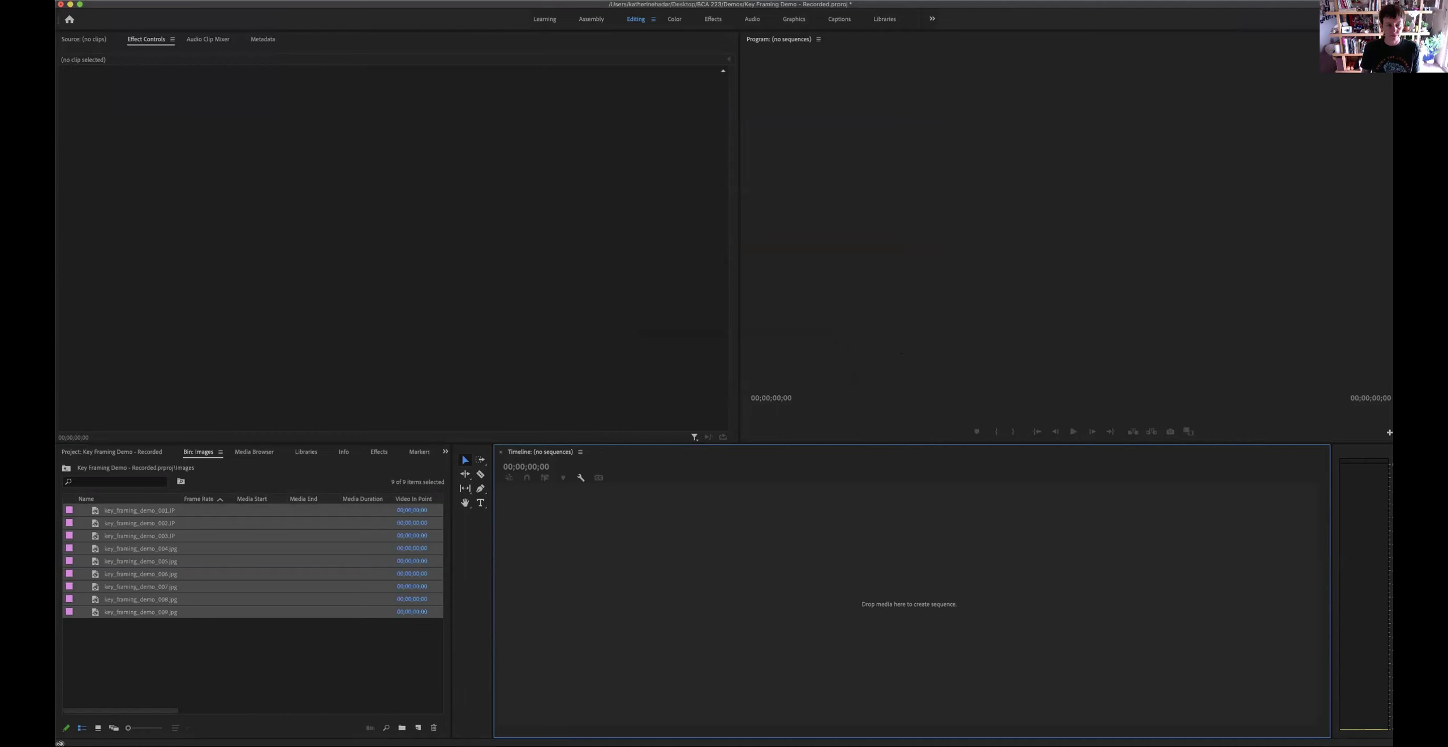
# Create a new sequence with the HDV 1080p30 preset, named with the creator's full name followed by key_framing_demo
pyautogui.click(133, 0)
pyautogui.moveTo(142, 4)
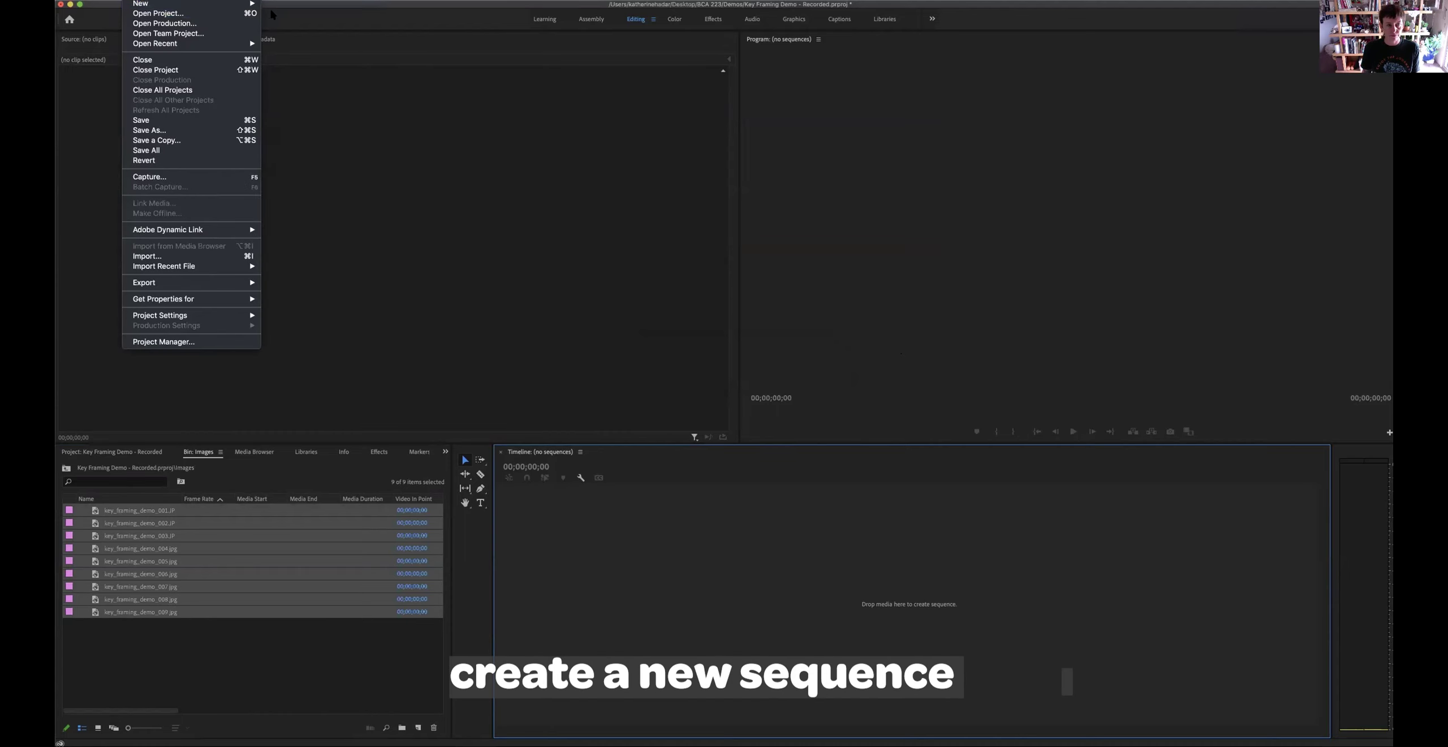
pyautogui.click(279, 36)
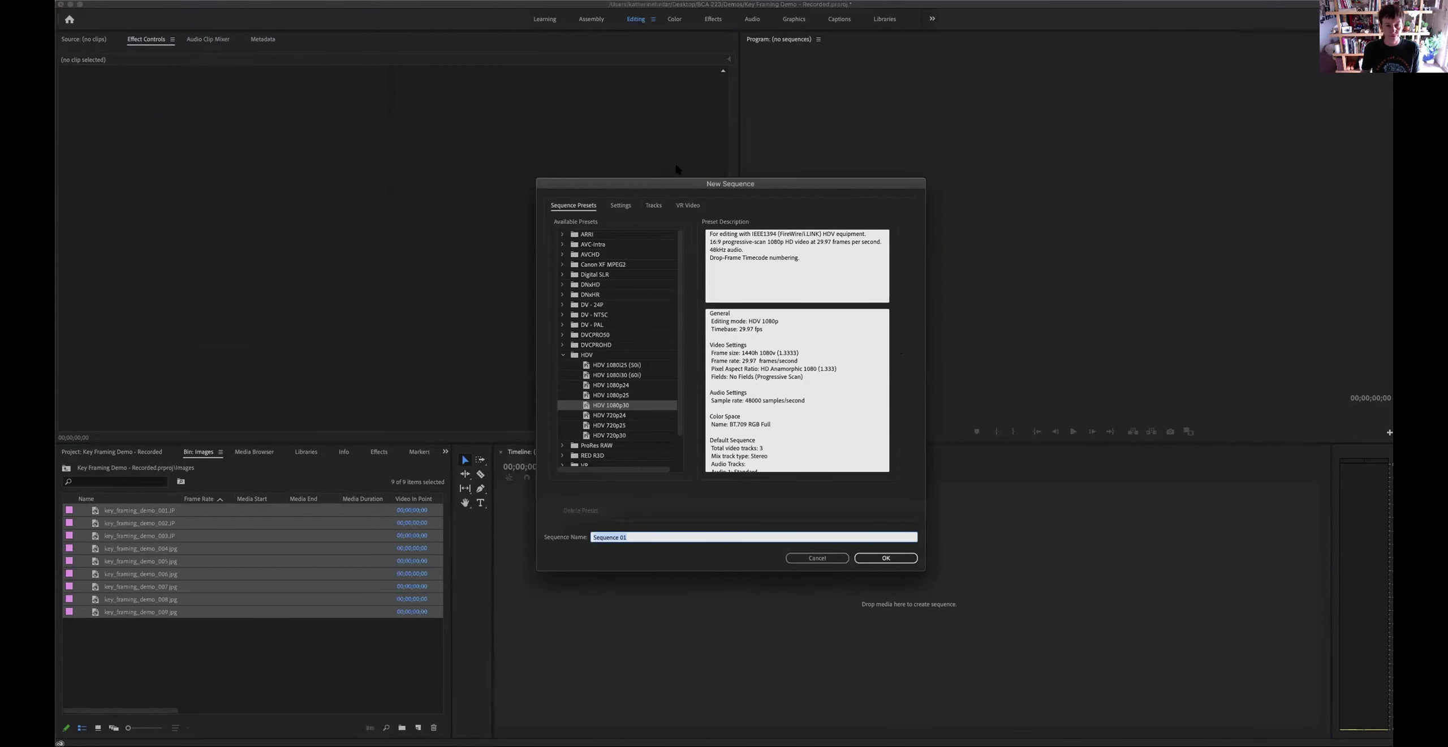
pyautogui.click(563, 355)
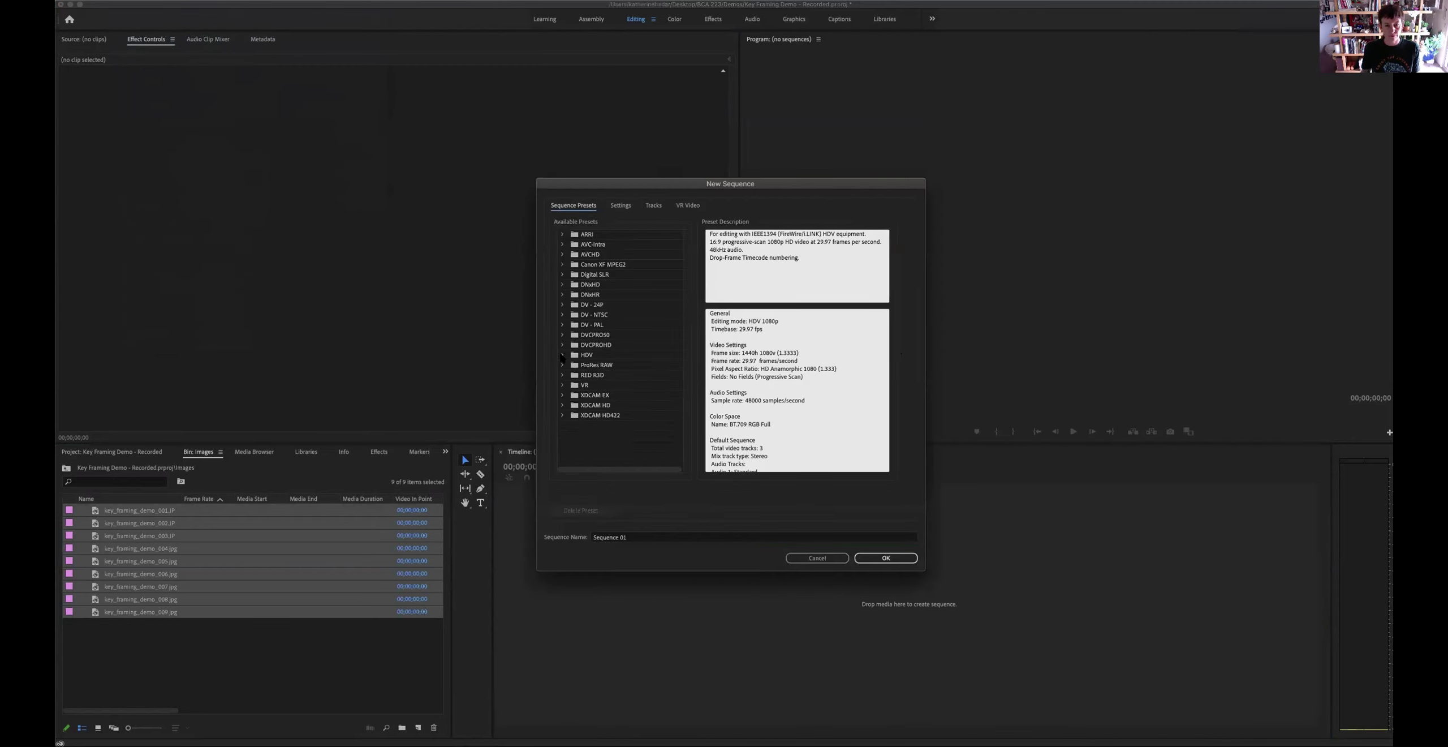
pyautogui.click(563, 356)
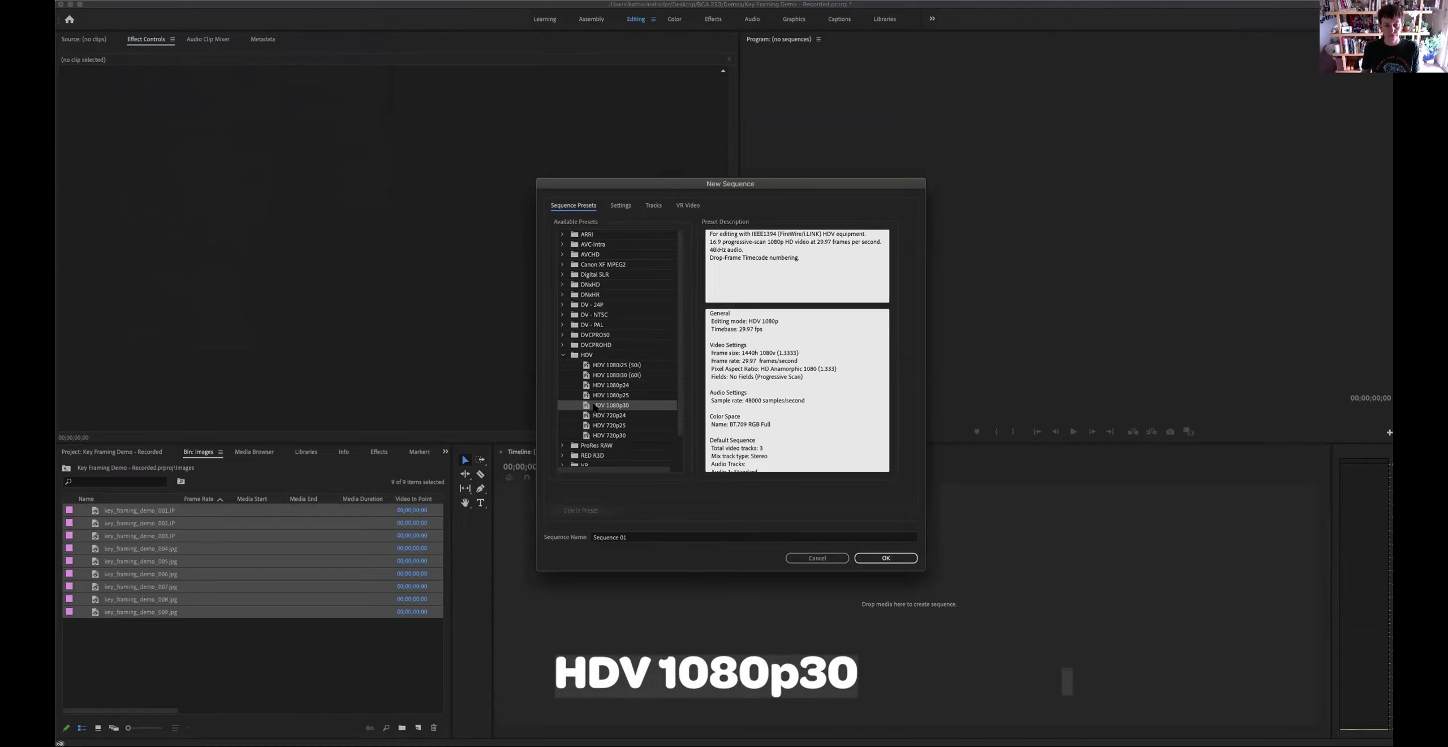
pyautogui.click(639, 537)
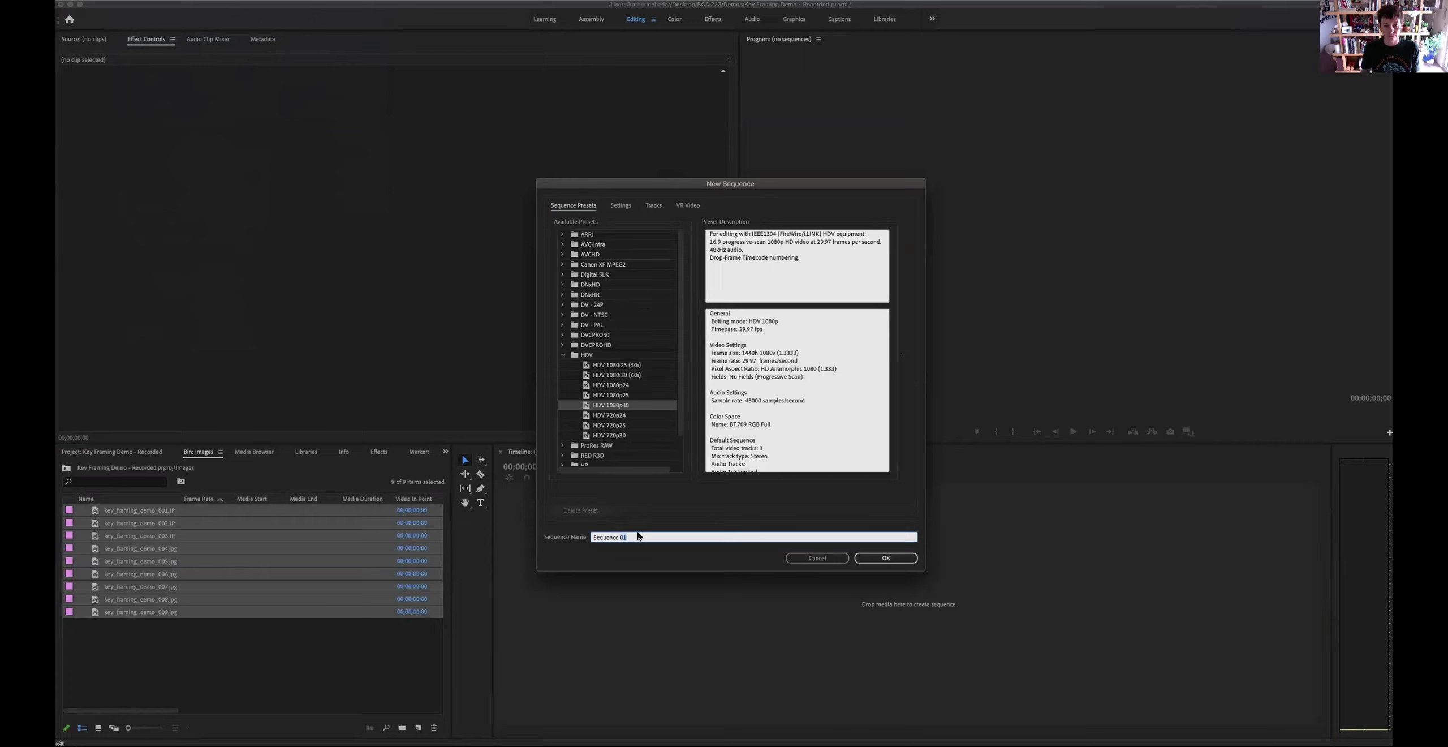
pyautogui.write('h')
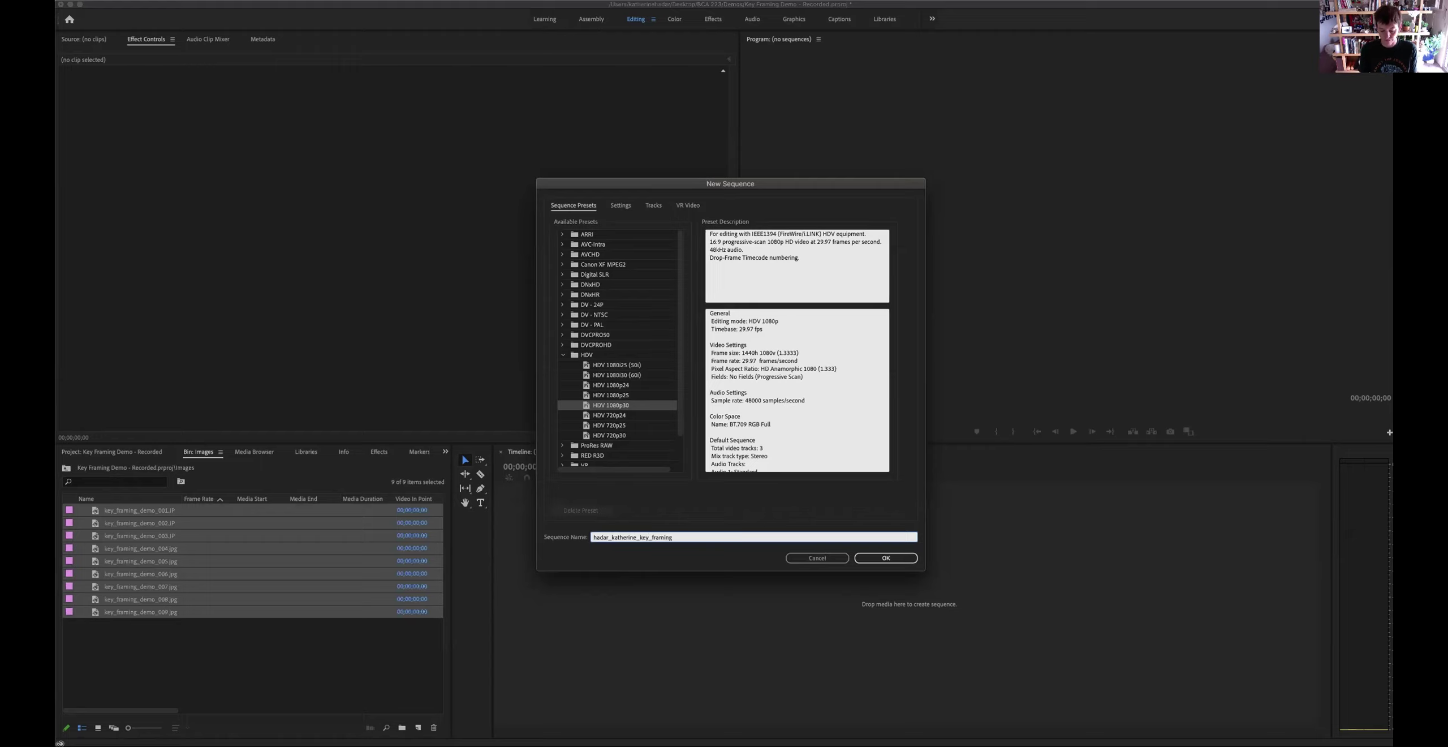
pyautogui.click(886, 559)
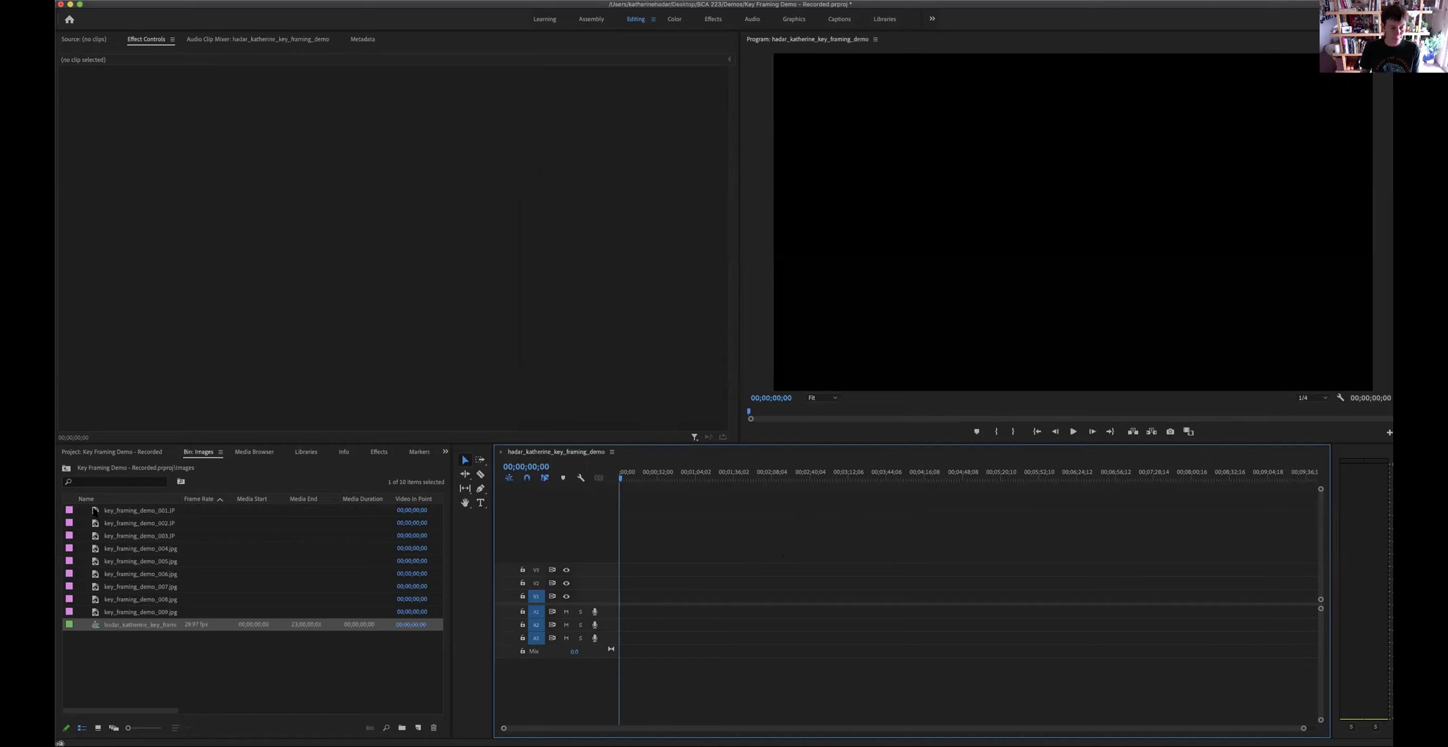
# Place key_framing_demo_001.JPG at the start of video track V1 and set its duration to 00;00;03;00
pyautogui.moveTo(95, 511); pyautogui.dragTo(628, 600)
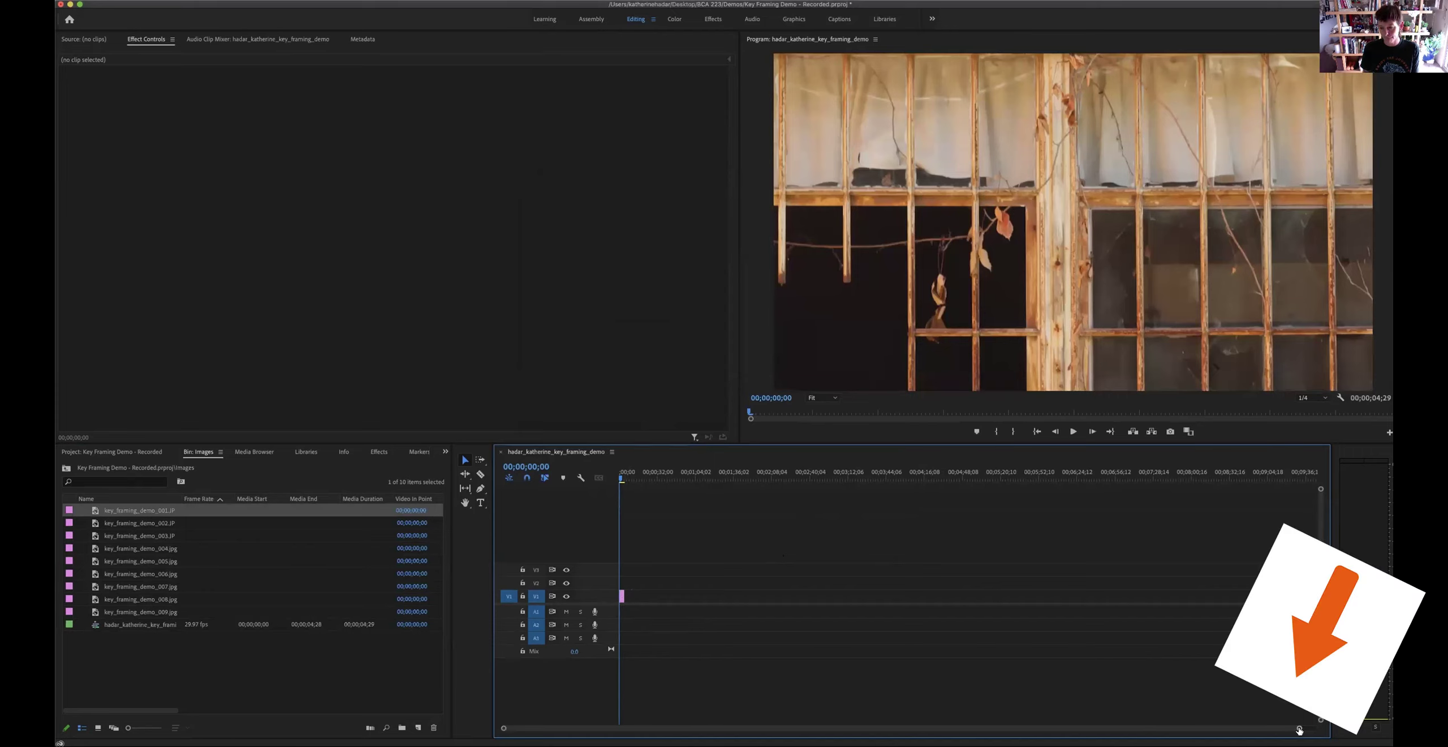
pyautogui.moveTo(1299, 729); pyautogui.dragTo(571, 728)
pyautogui.click(715, 598)
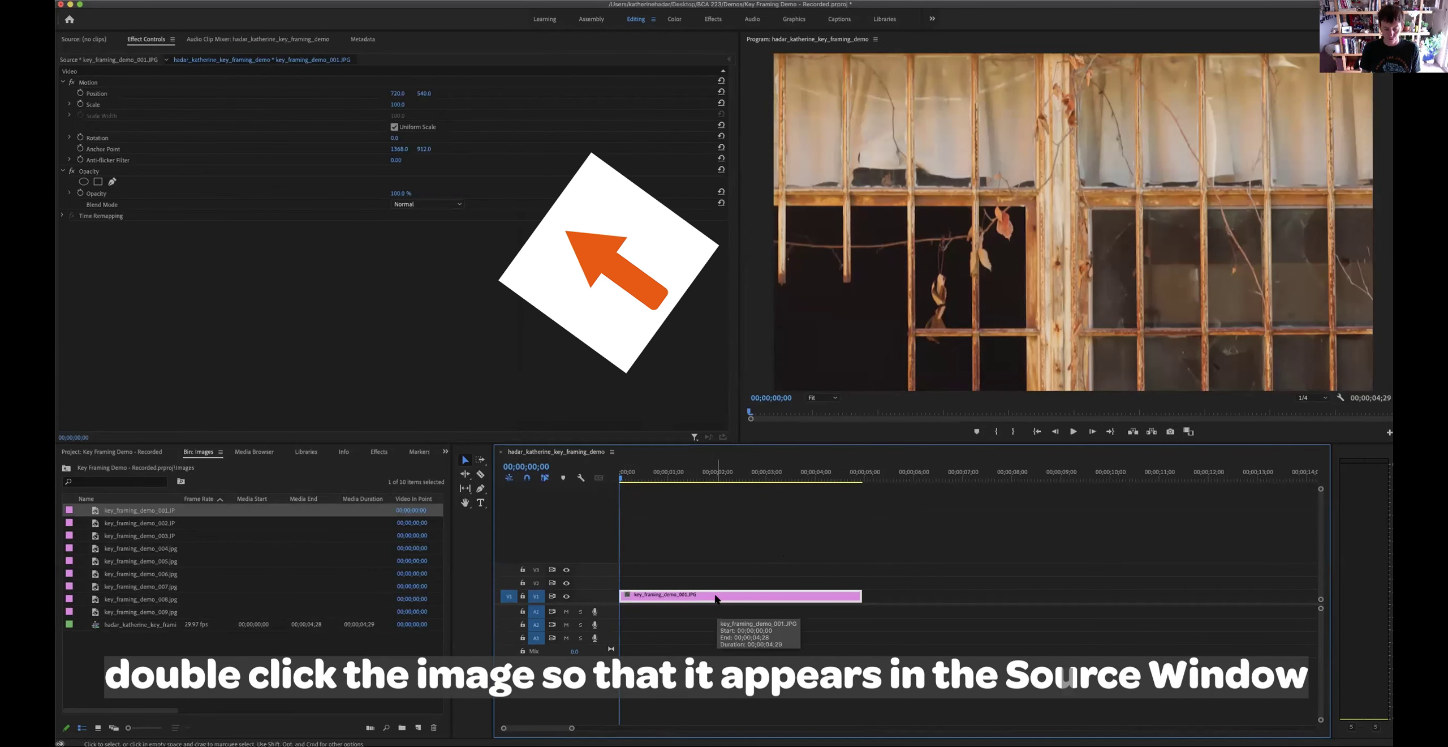
pyautogui.rightClick(715, 598)
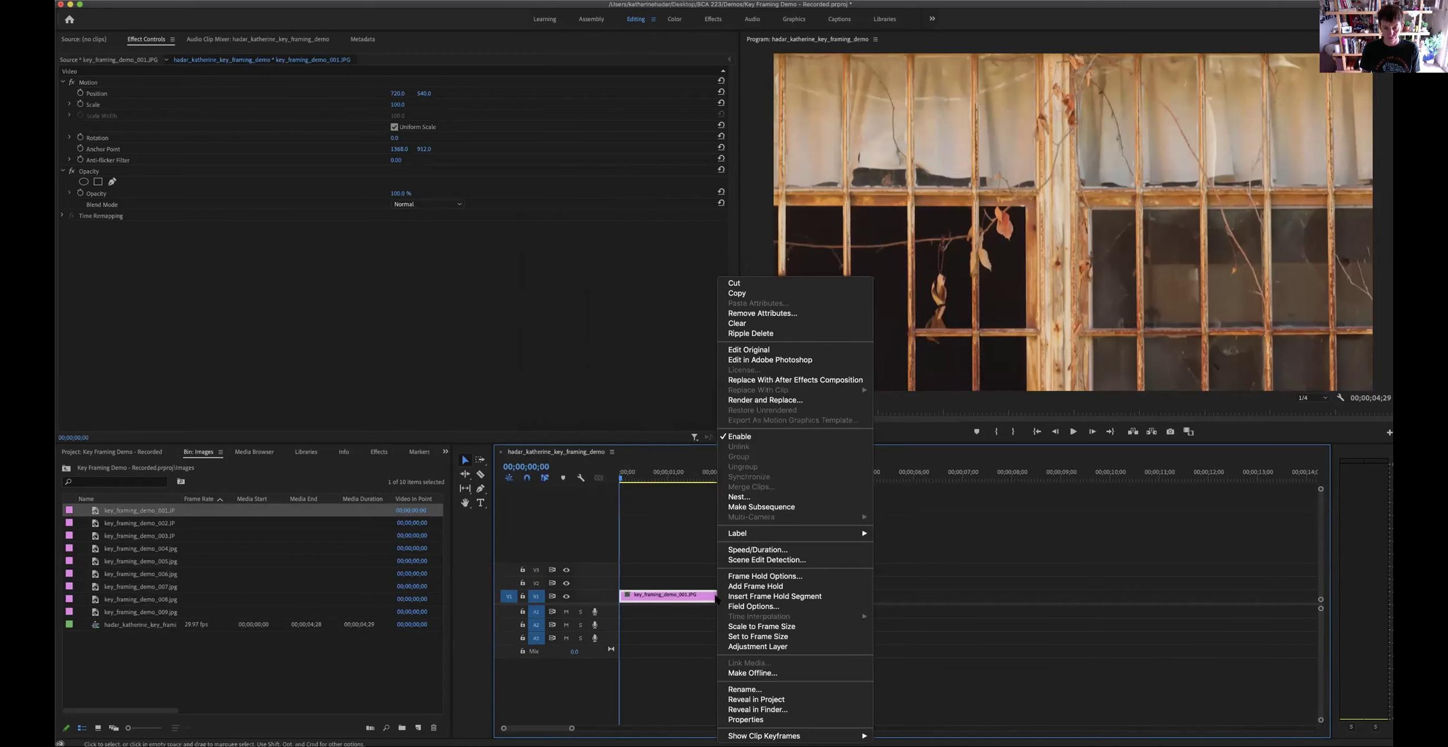
pyautogui.click(772, 550)
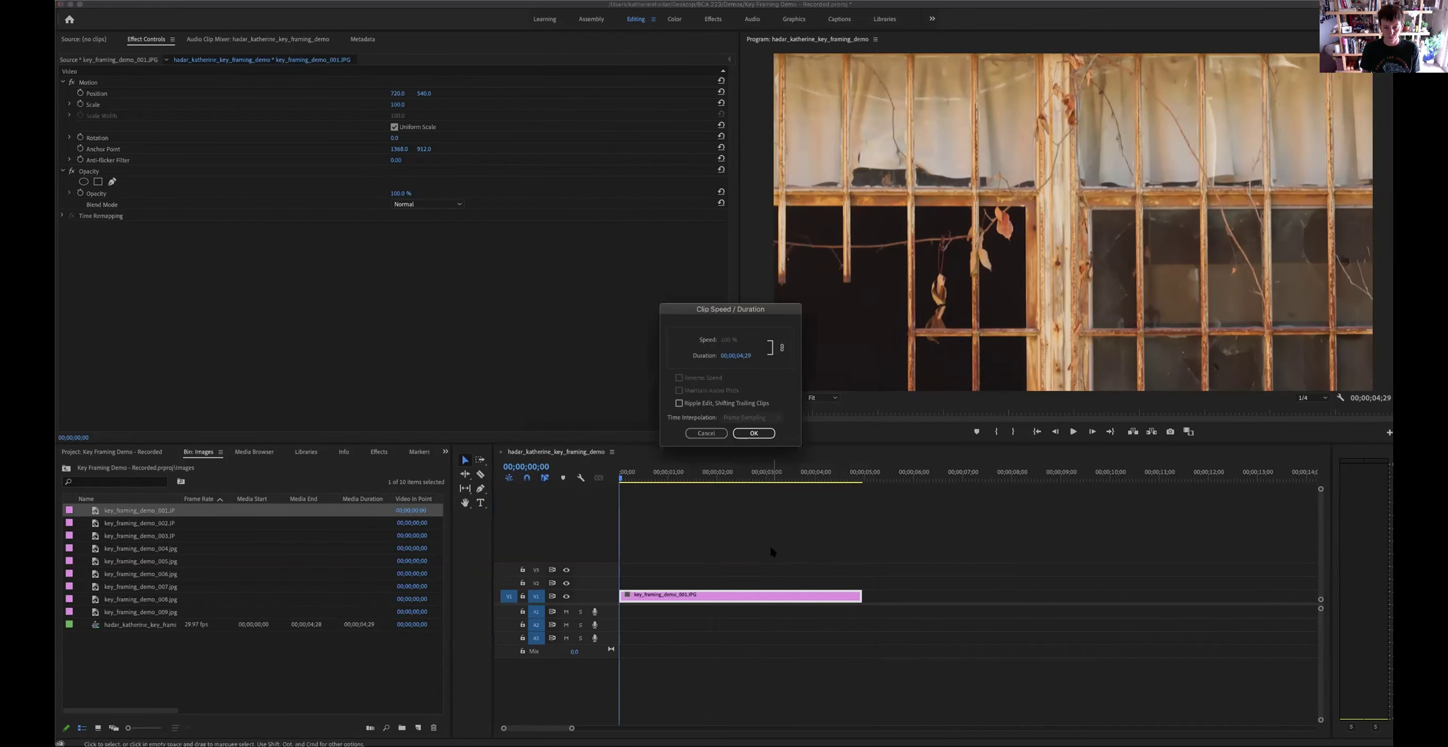
pyautogui.click(737, 356)
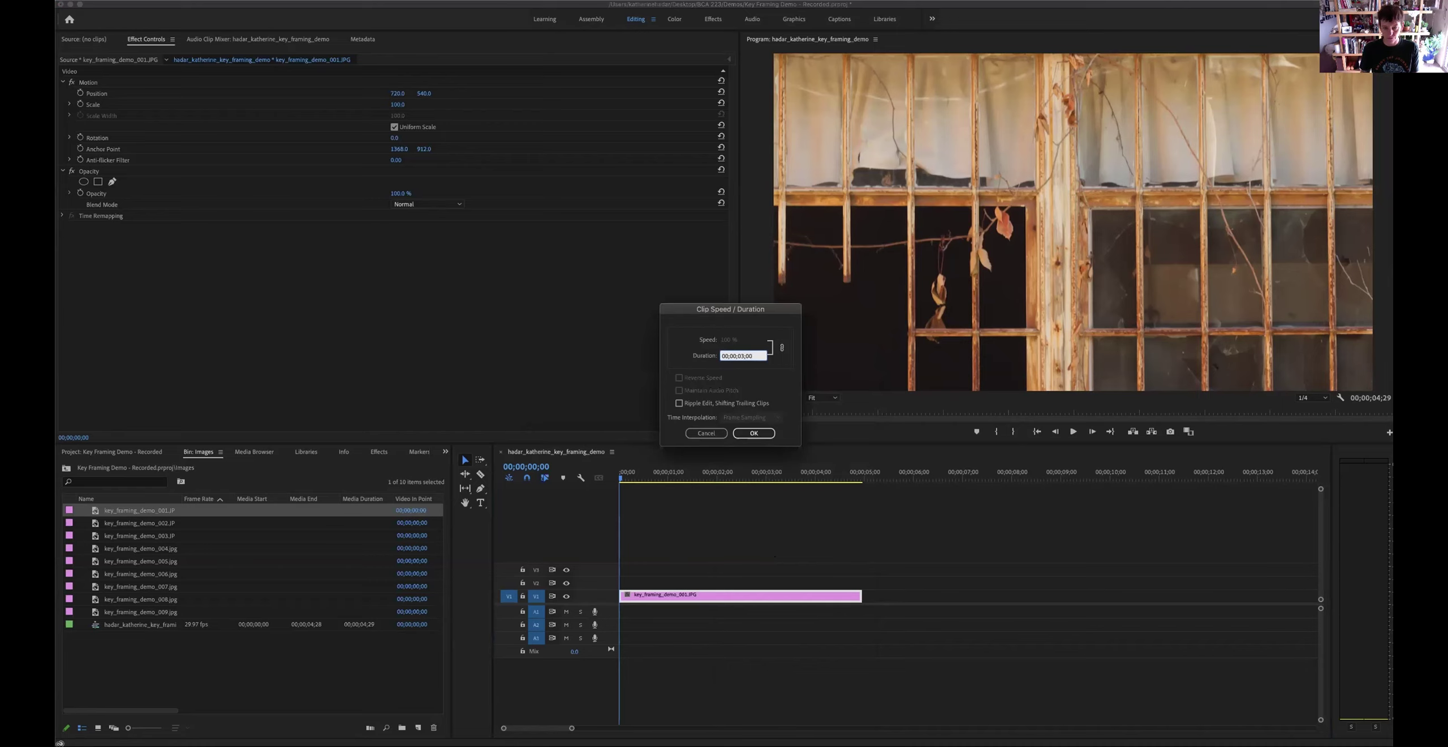
pyautogui.click(754, 433)
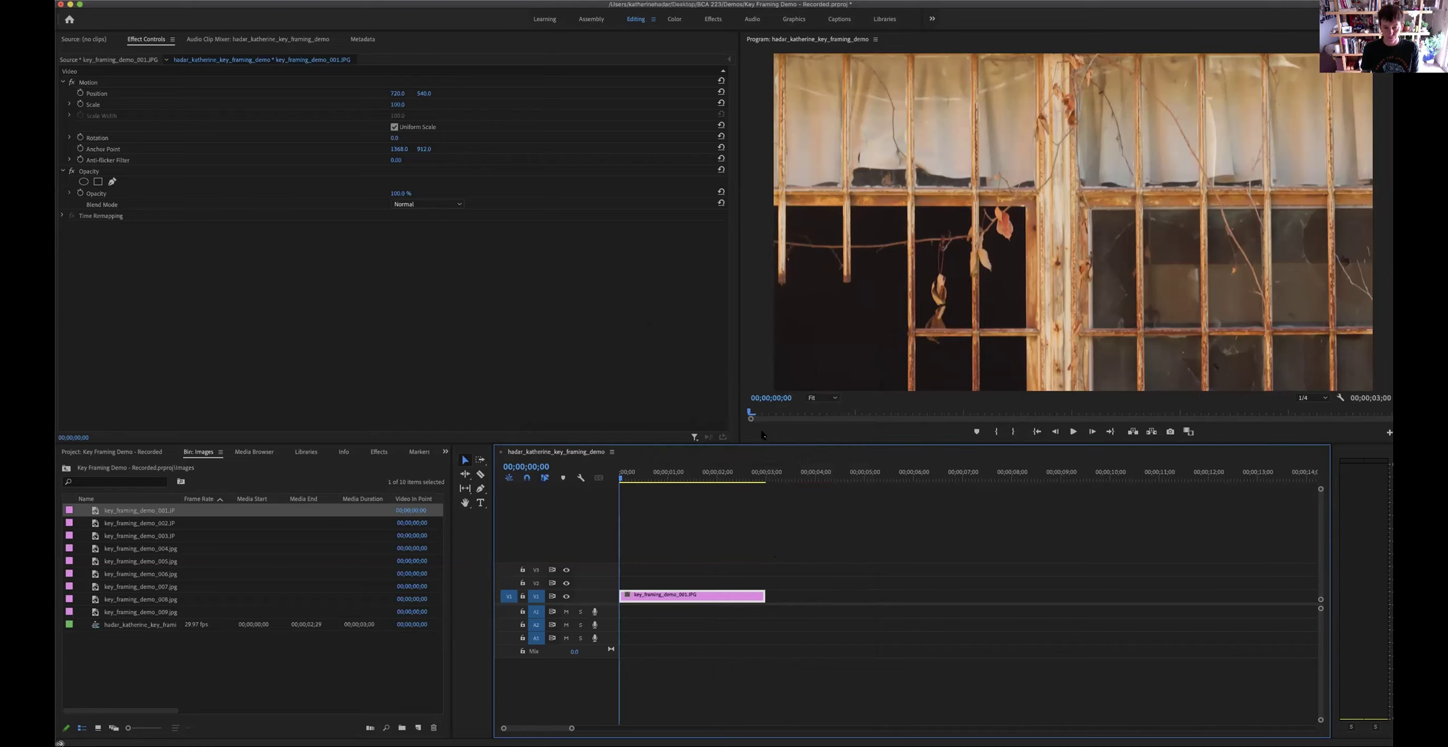
# Set the clip's scale to 71 and enable Position keyframing at its first frame
pyautogui.doubleClick(719, 598)
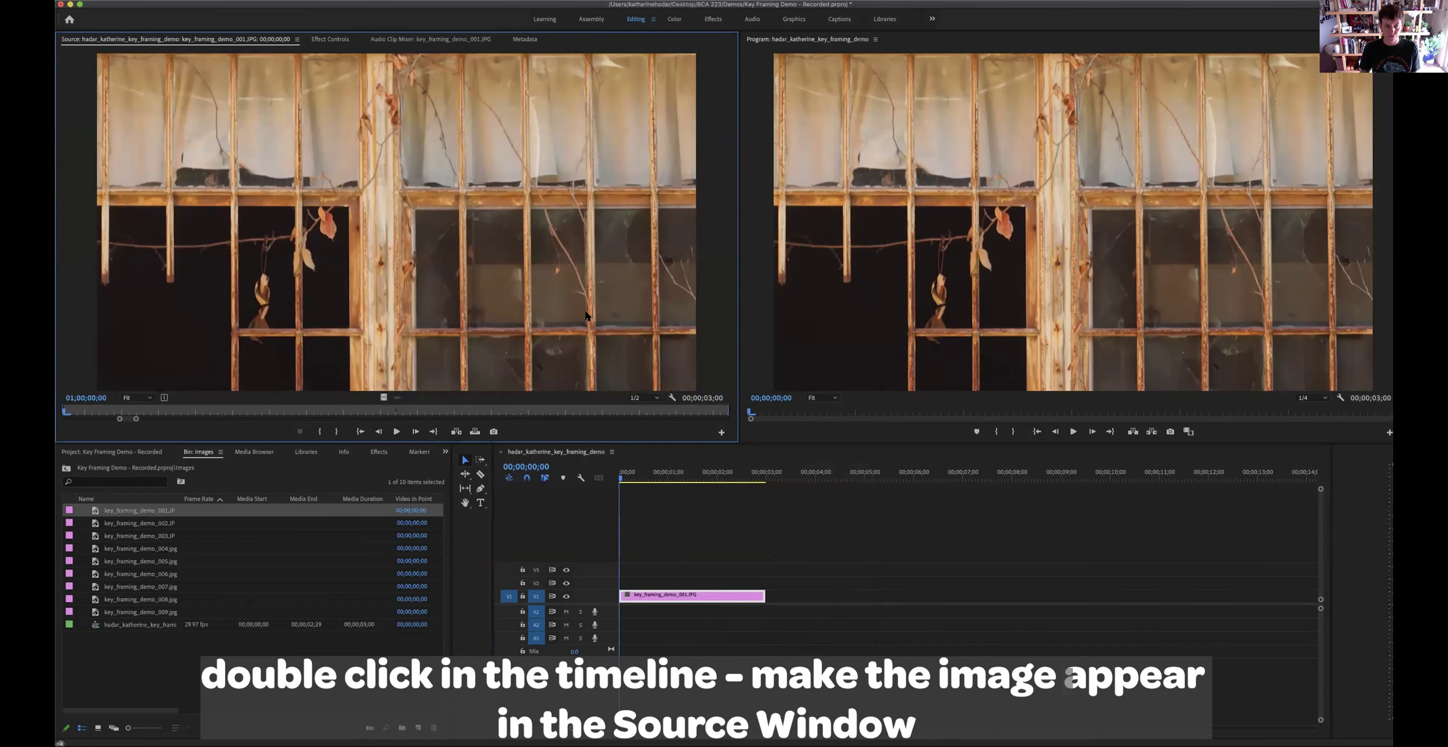
pyautogui.click(340, 40)
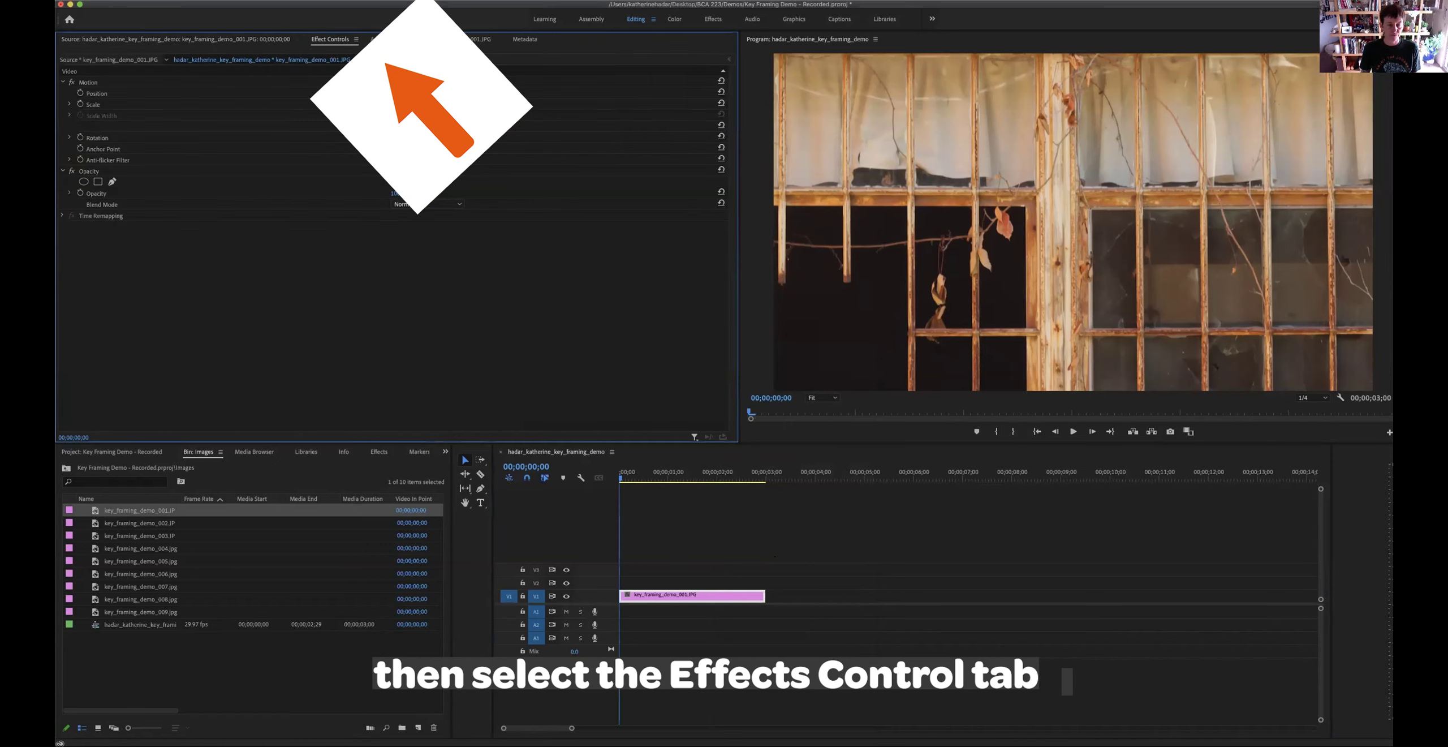
pyautogui.moveTo(398, 105)
pyautogui.mouseDown()
pyautogui.moveTo(357, 105)
pyautogui.moveTo(405, 104)
pyautogui.mouseUp()
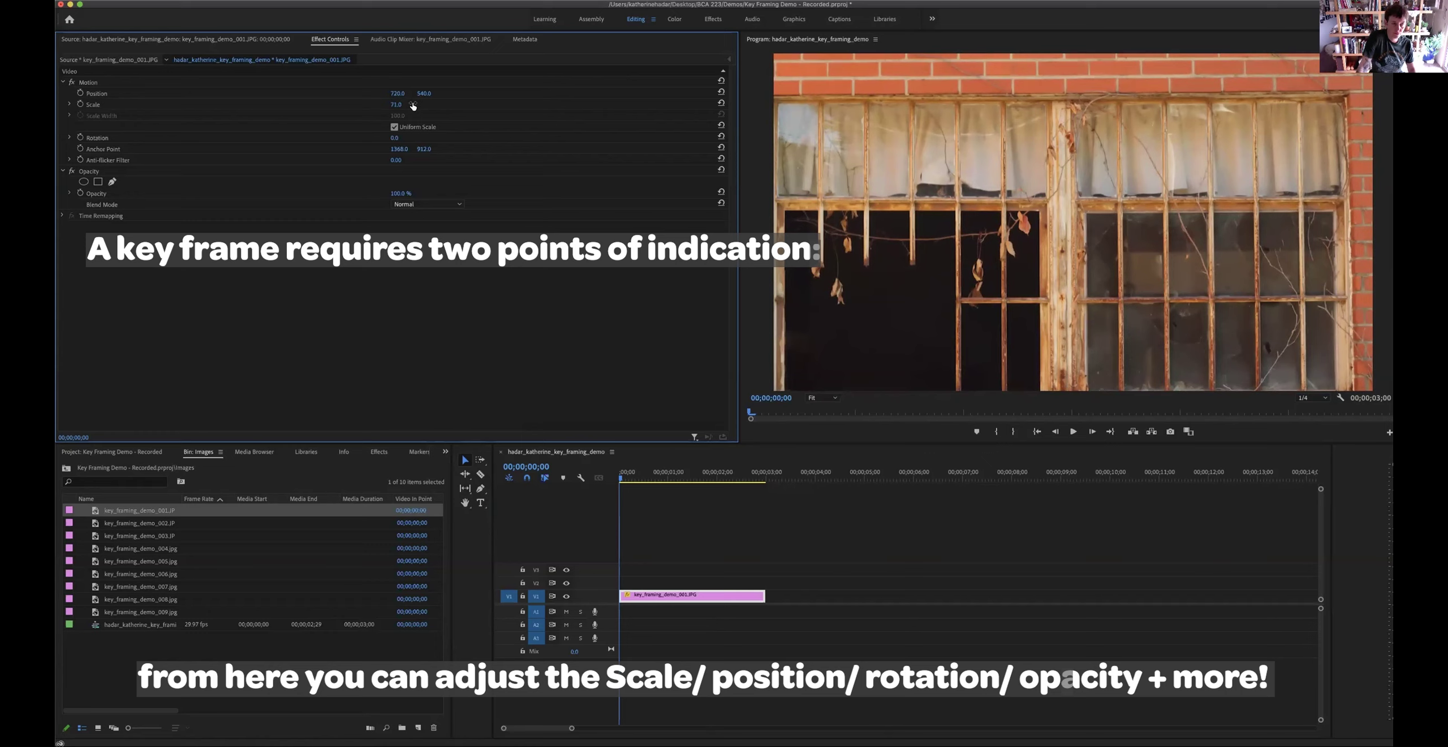
pyautogui.click(80, 96)
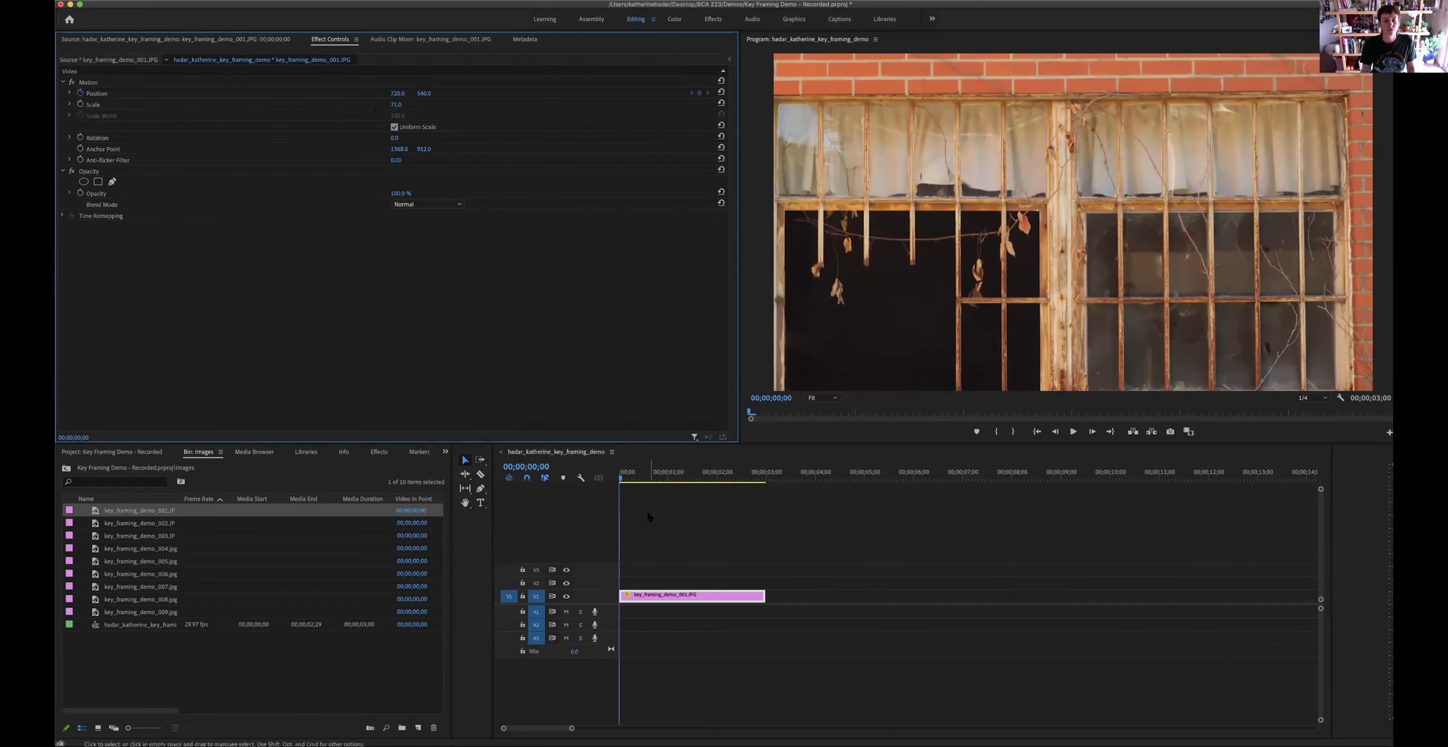
# Set the clip's horizontal position to 730 at its last frame, 00;00;02;29
pyautogui.press('super+shift+a')
pyautogui.click(622, 480)
pyautogui.moveTo(622, 479); pyautogui.dragTo(764, 479)
pyautogui.click(707, 595)
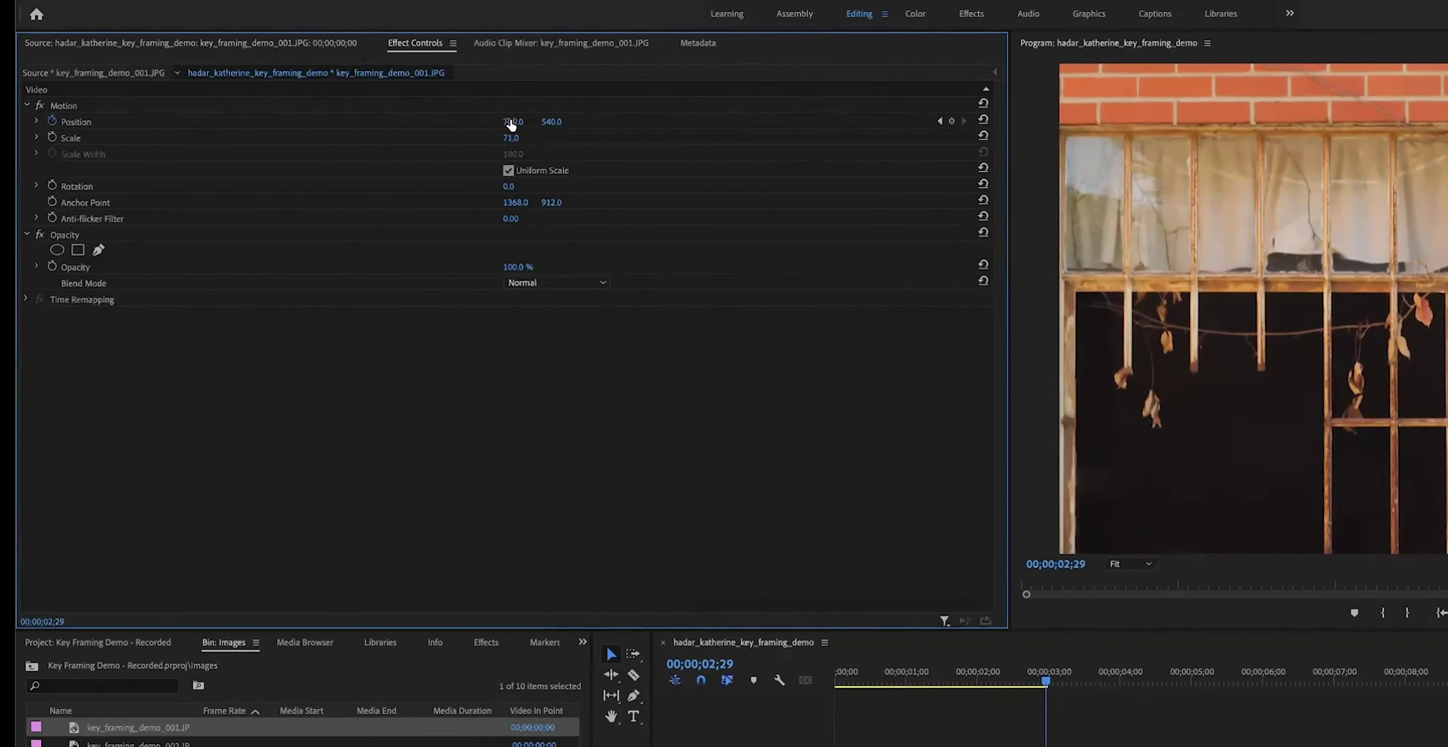
pyautogui.click(559, 138)
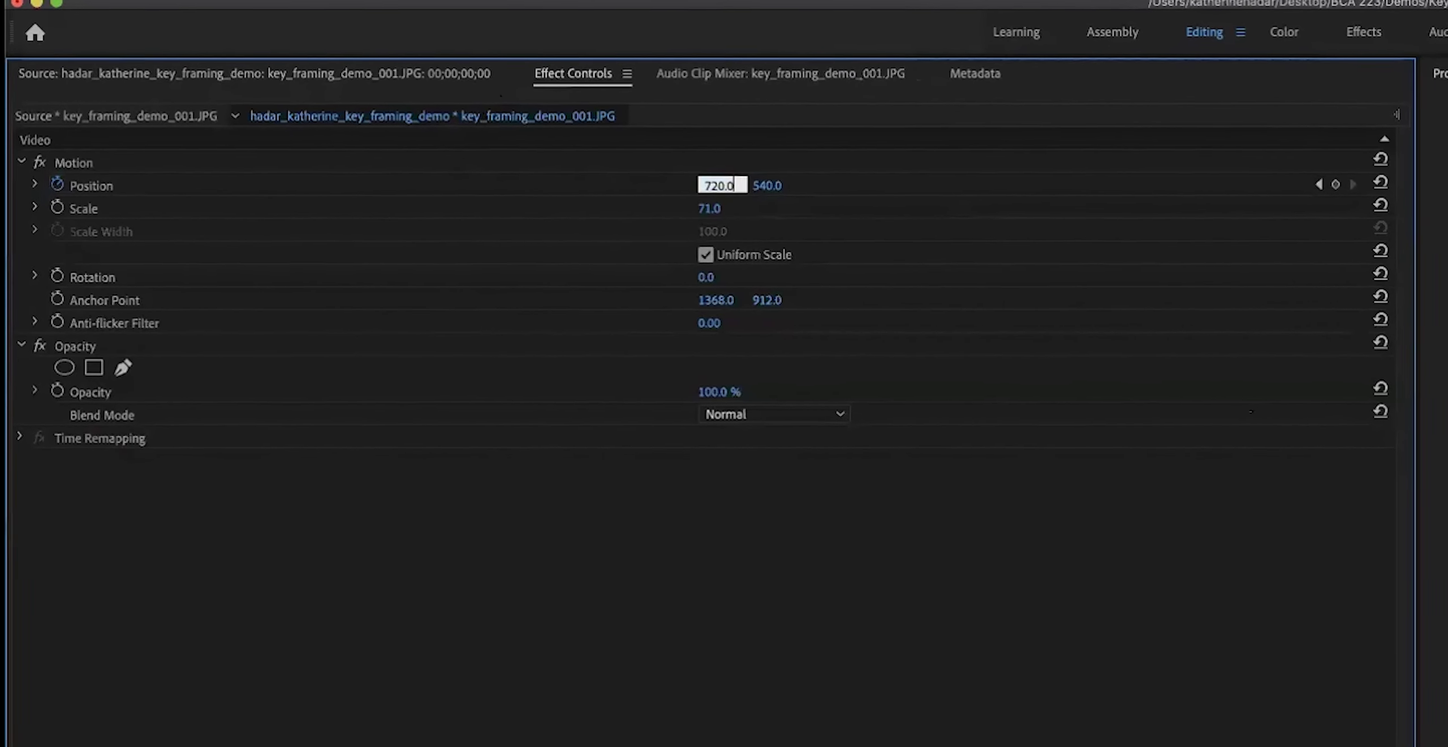
pyautogui.press('Right')
pyautogui.press('Up')
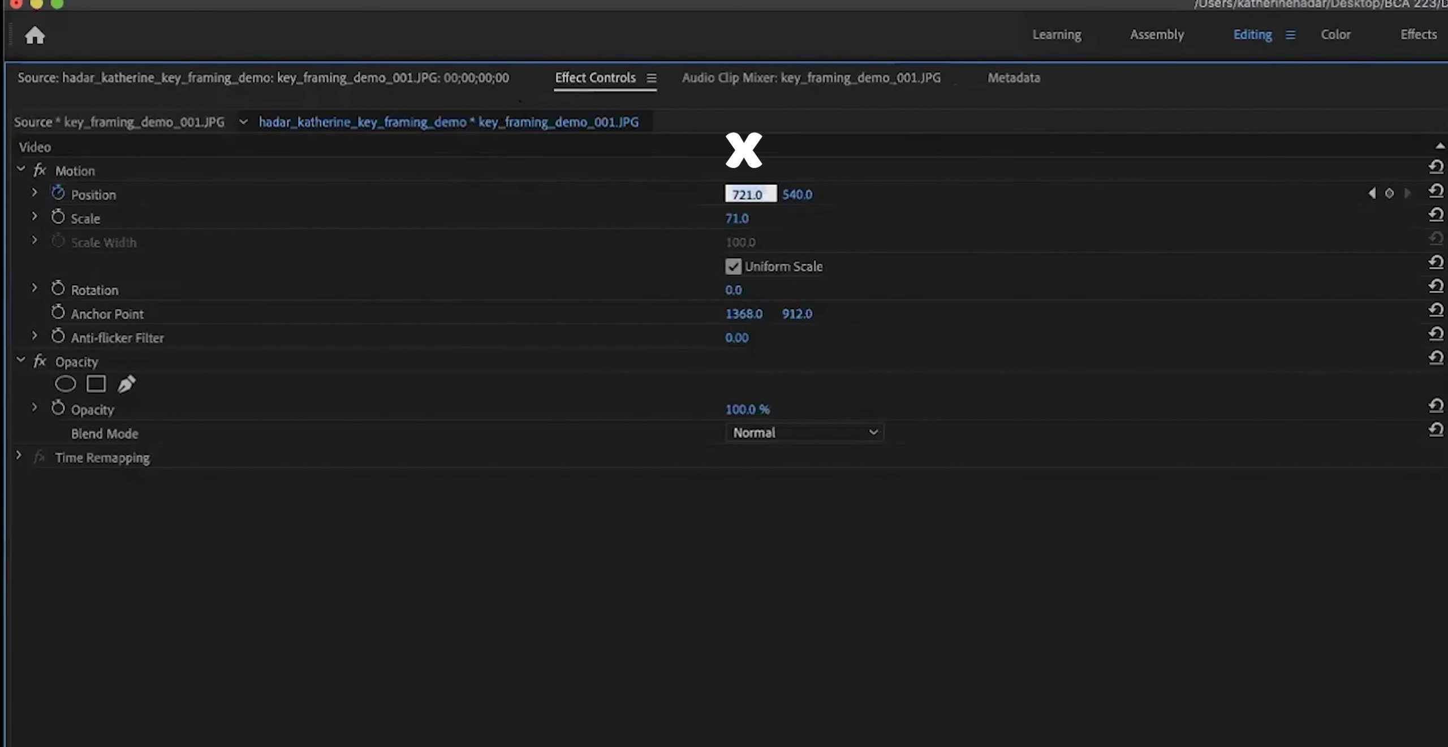
pyautogui.press('Up')
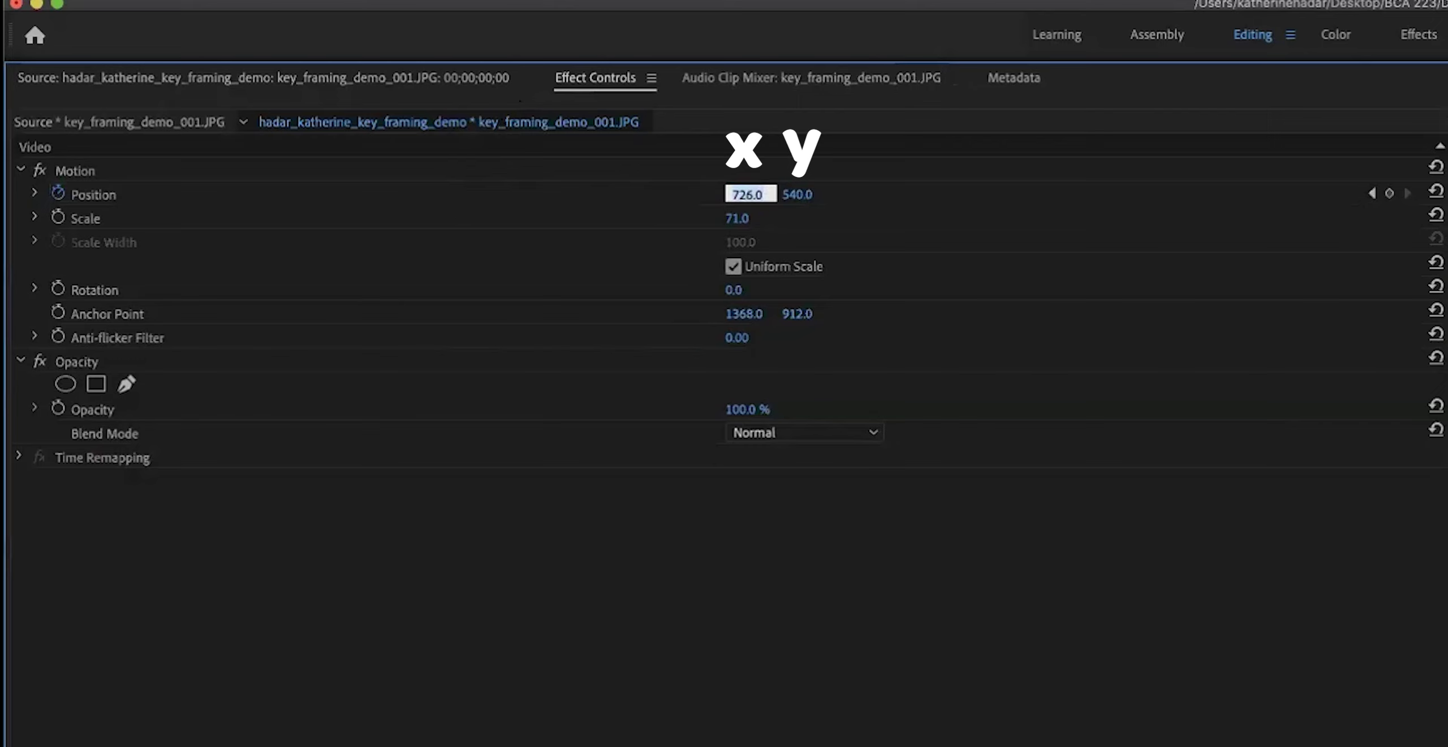
pyautogui.press('Up')
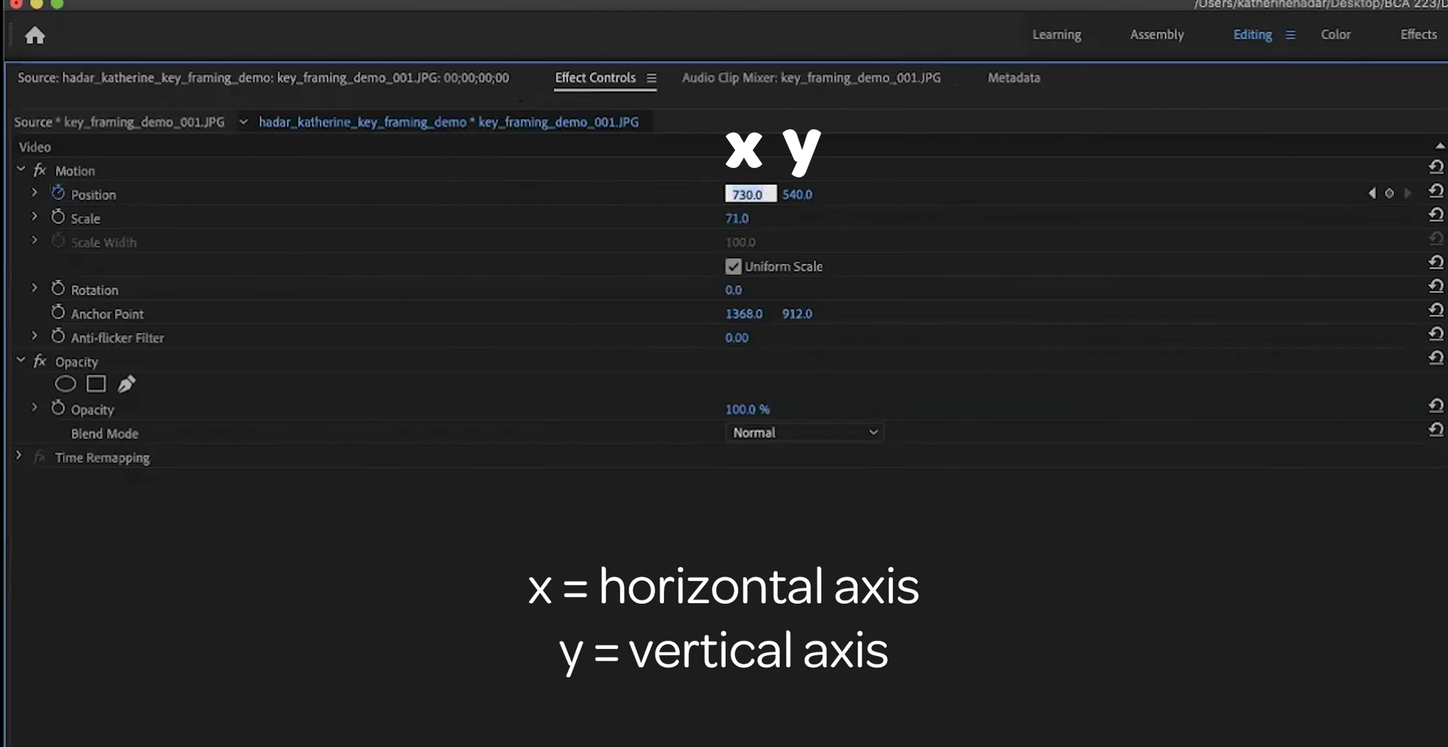
# Set the clip's vertical position to 478 at its last frame
pyautogui.click(807, 194)
pyautogui.press('Up')
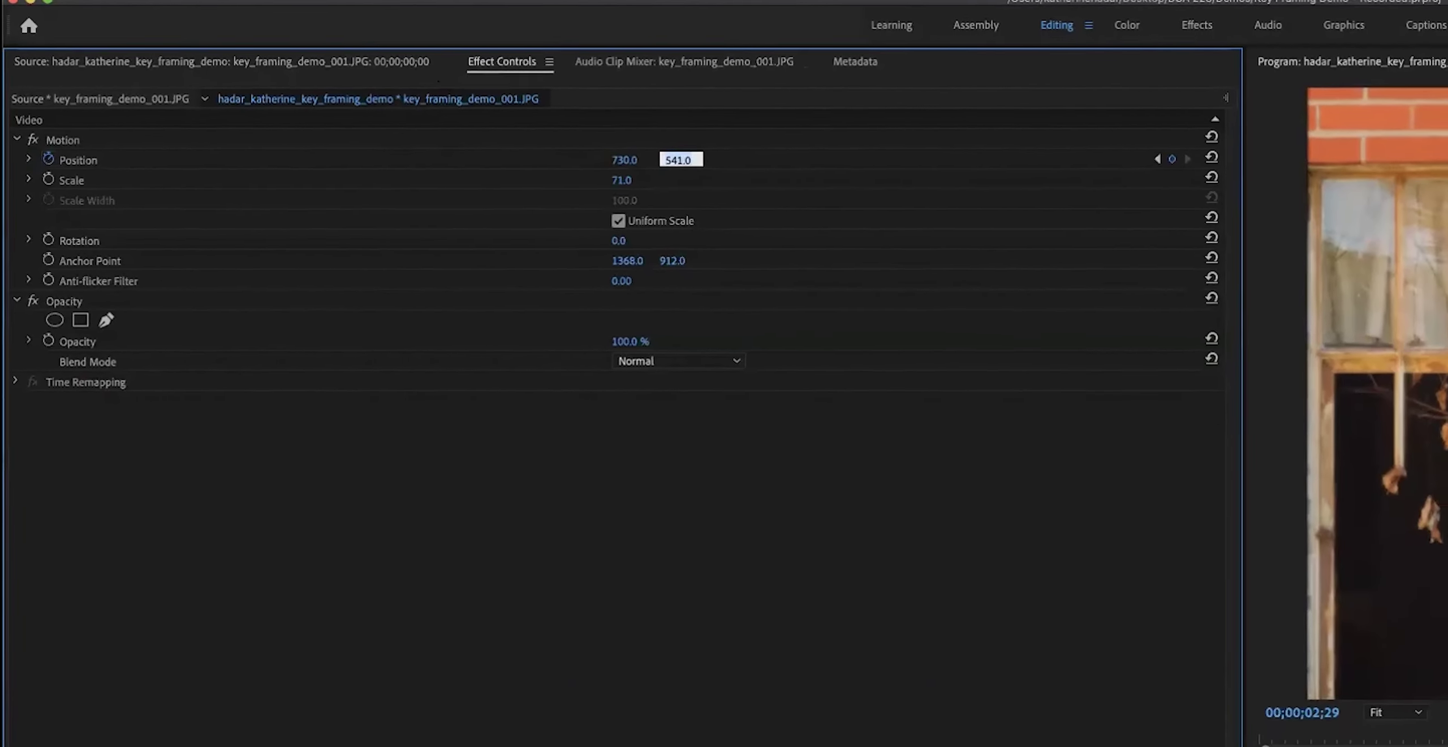
pyautogui.press('Up')
pyautogui.press('Up')
pyautogui.press('Up')
pyautogui.press('Up')
pyautogui.press('Up')
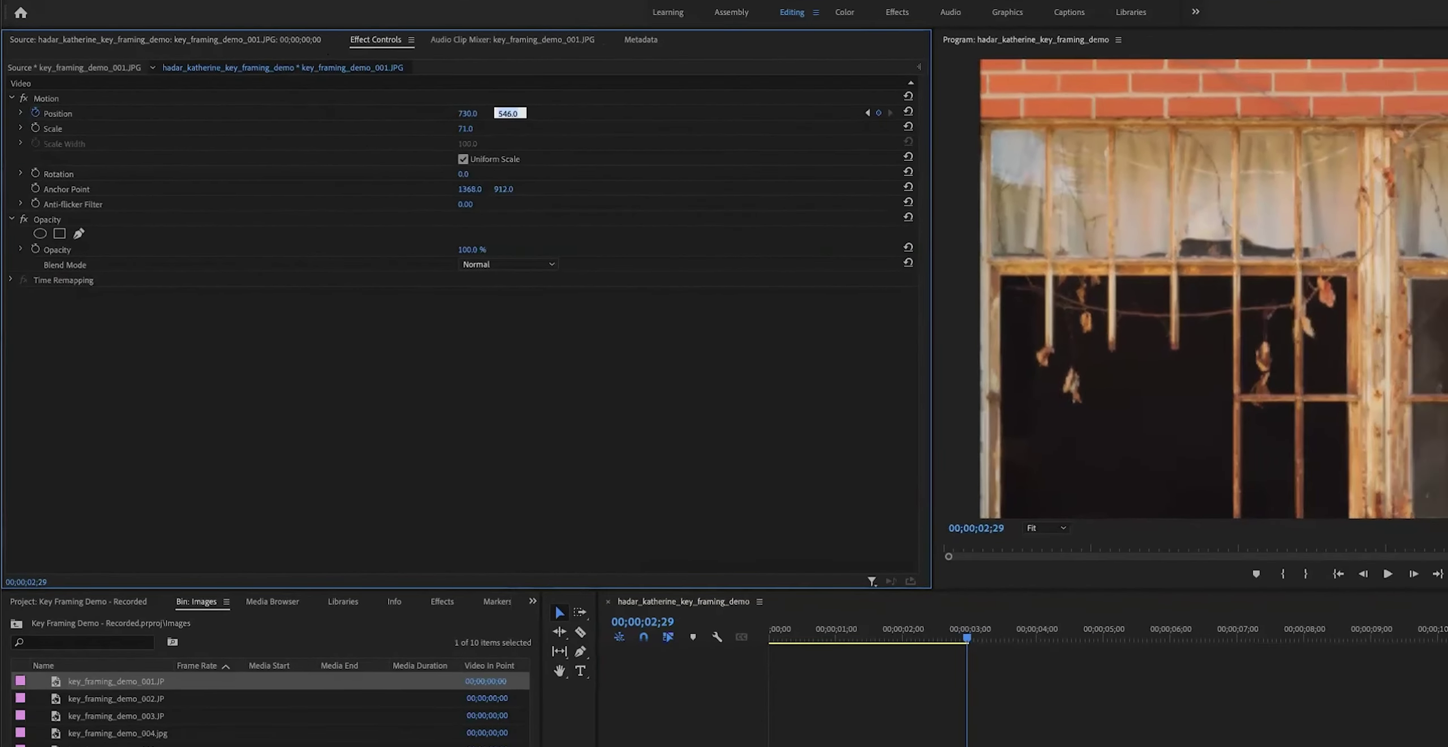
pyautogui.press('Down')
pyautogui.press('Down')
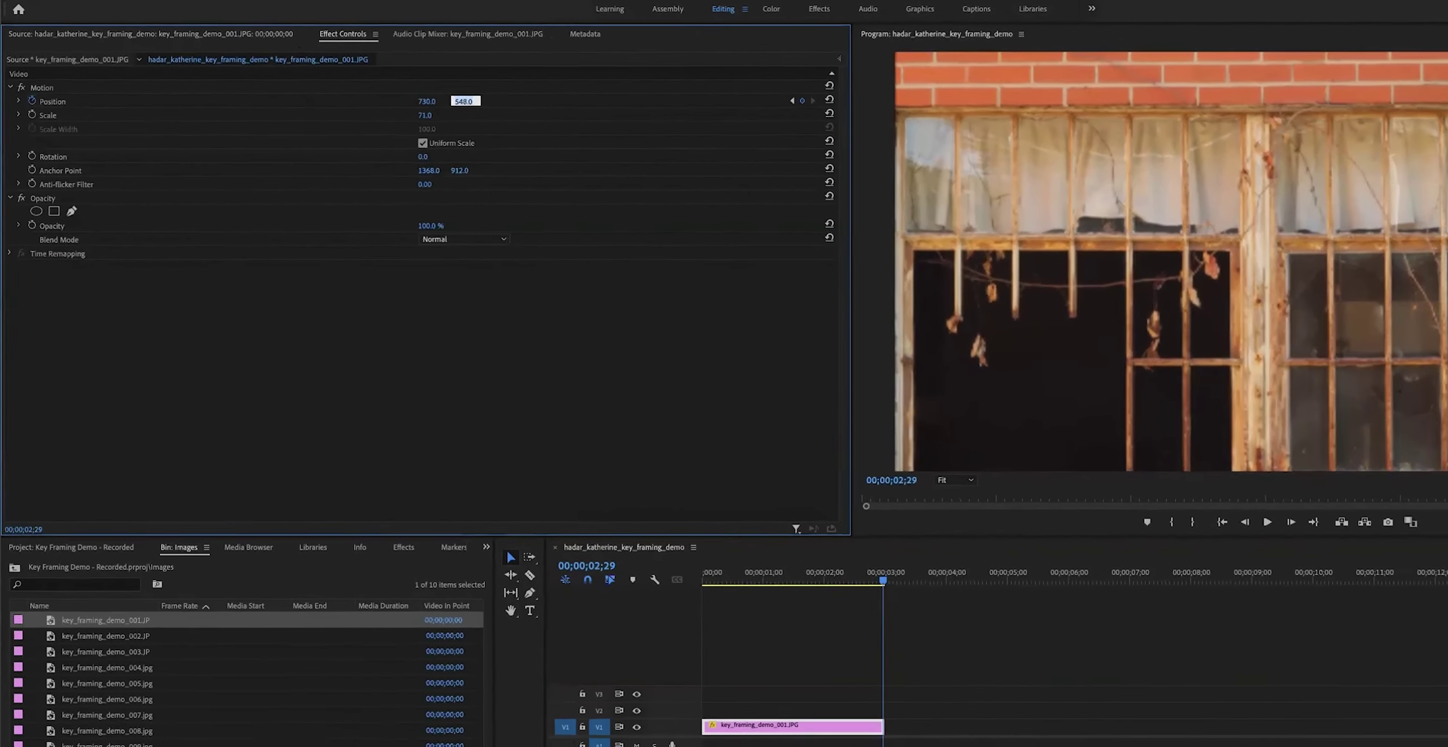
pyautogui.press('Down')
pyautogui.press('Down')
pyautogui.press('Down')
pyautogui.press('Down')
pyautogui.press('Down')
pyautogui.press('Down')
pyautogui.press('Down')
pyautogui.press('Down')
pyautogui.press('Down')
pyautogui.press('Down')
pyautogui.press('Down')
pyautogui.press('Down')
pyautogui.press('Down')
pyautogui.press('Down')
pyautogui.press('Down')
pyautogui.press('Down')
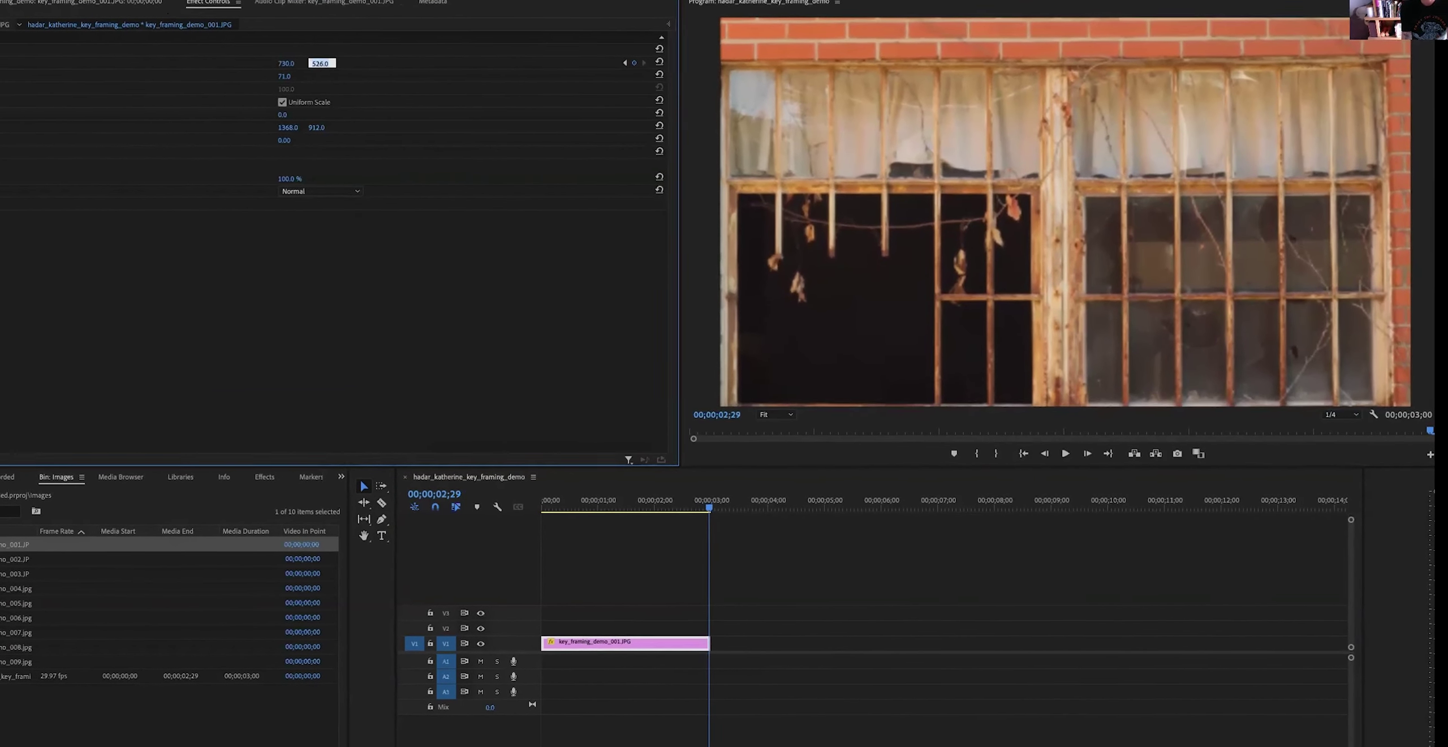
pyautogui.press('Down')
pyautogui.press('Down')
pyautogui.press('Down')
pyautogui.press('Down')
pyautogui.press('Down')
pyautogui.press('Down')
pyautogui.press('Down')
pyautogui.press('Down')
pyautogui.press('Down')
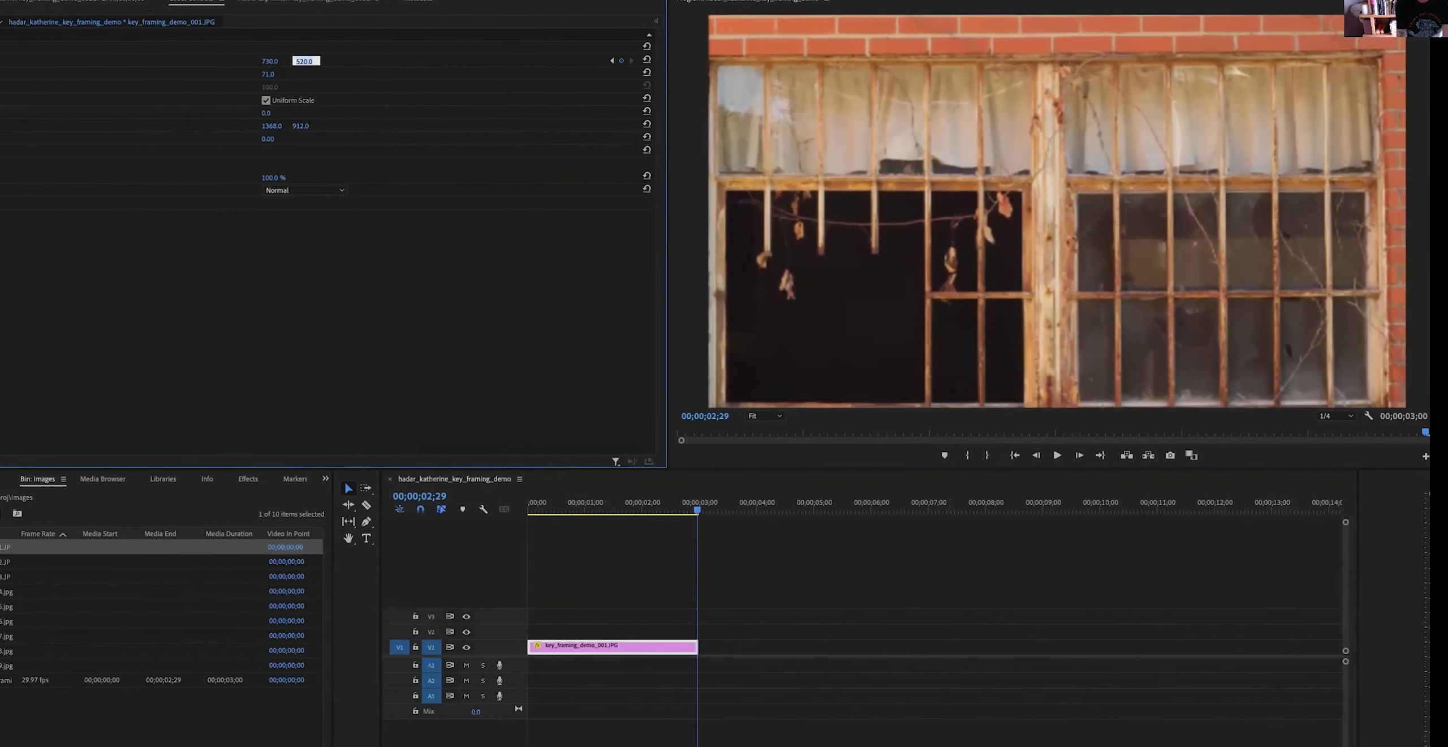
pyautogui.press('Down')
pyautogui.press('Down')
pyautogui.press('Down')
pyautogui.press('Down')
pyautogui.press('Down')
pyautogui.press('Down')
pyautogui.press('Down')
pyautogui.press('Down')
pyautogui.press('Down')
pyautogui.press('Down')
pyautogui.press('Down')
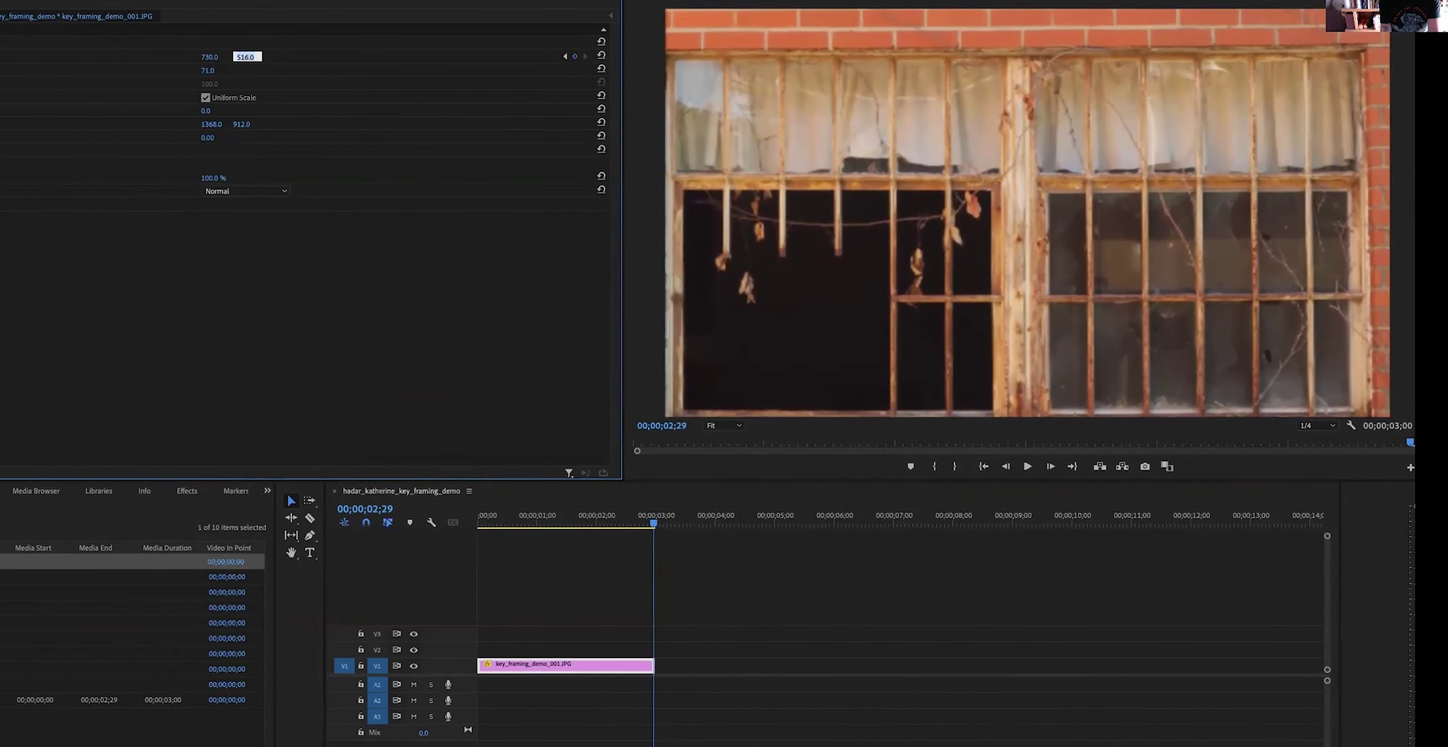
pyautogui.press('Down')
pyautogui.press('Down')
pyautogui.press('Down')
pyautogui.press('Down')
pyautogui.press('Down')
pyautogui.press('Down')
pyautogui.press('Down')
pyautogui.press('Down')
pyautogui.press('Down')
pyautogui.press('Down')
pyautogui.press('Down')
pyautogui.press('Down')
pyautogui.press('Down')
pyautogui.press('Down')
pyautogui.press('Down')
pyautogui.press('Down')
pyautogui.press('Down')
pyautogui.press('Down')
pyautogui.press('Down')
pyautogui.press('Down')
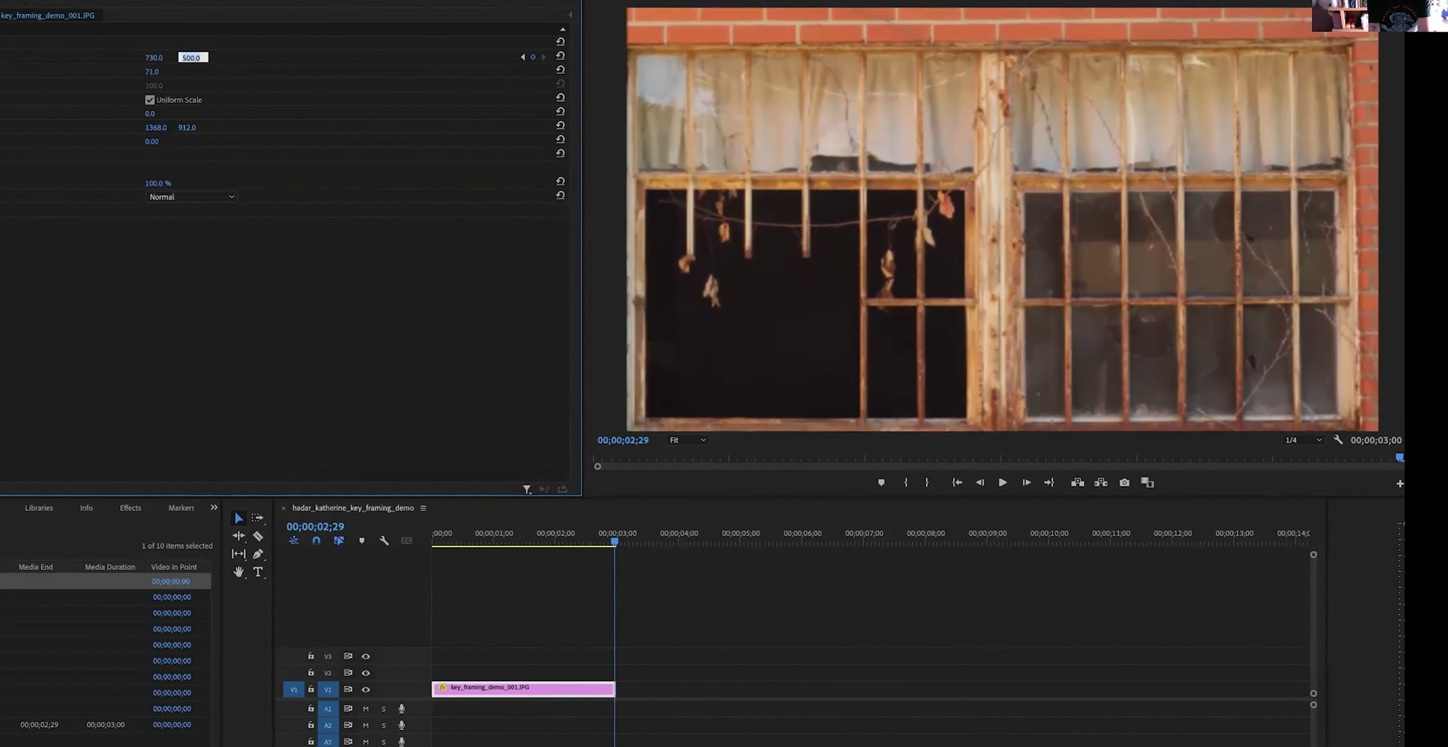
pyautogui.press('Down')
pyautogui.press('Down')
pyautogui.press('Down')
pyautogui.press('Down')
pyautogui.press('Down')
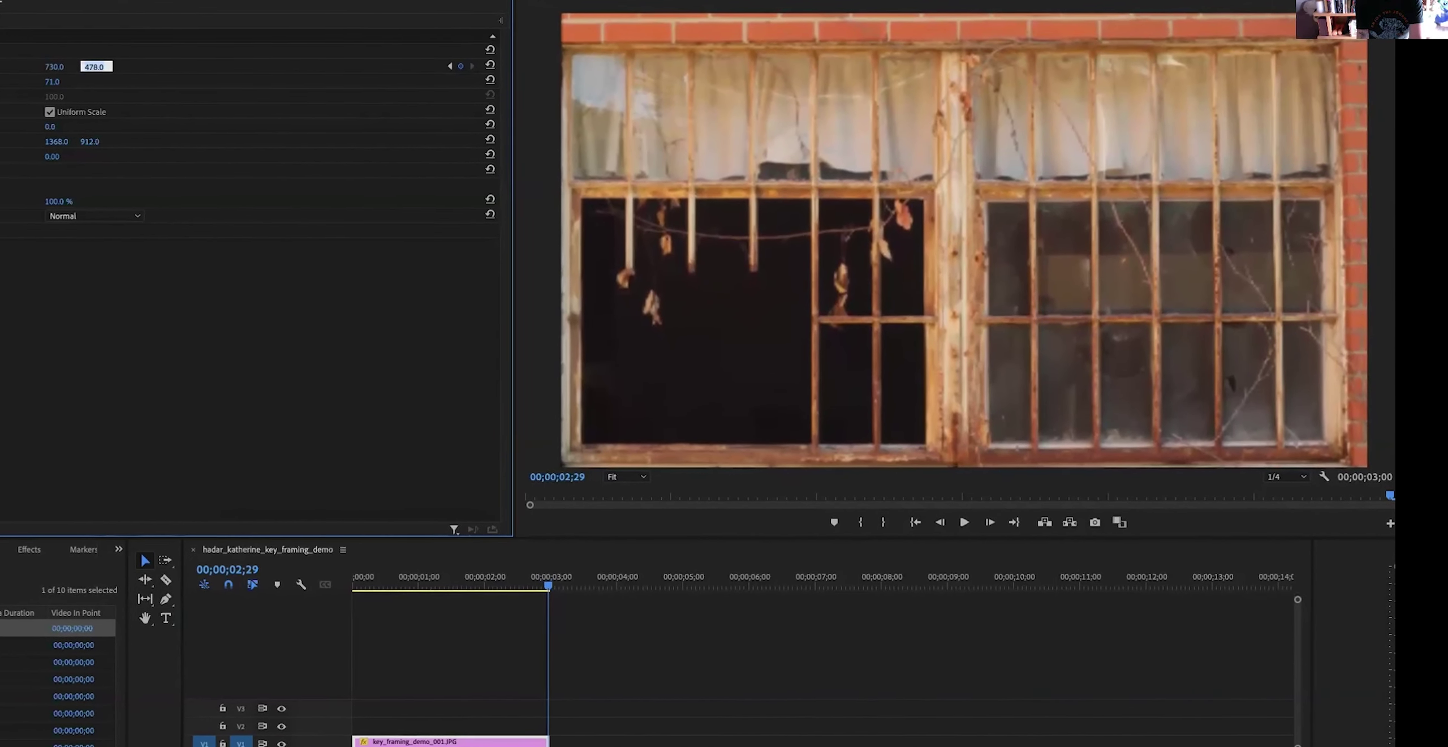
pyautogui.press('Tab')
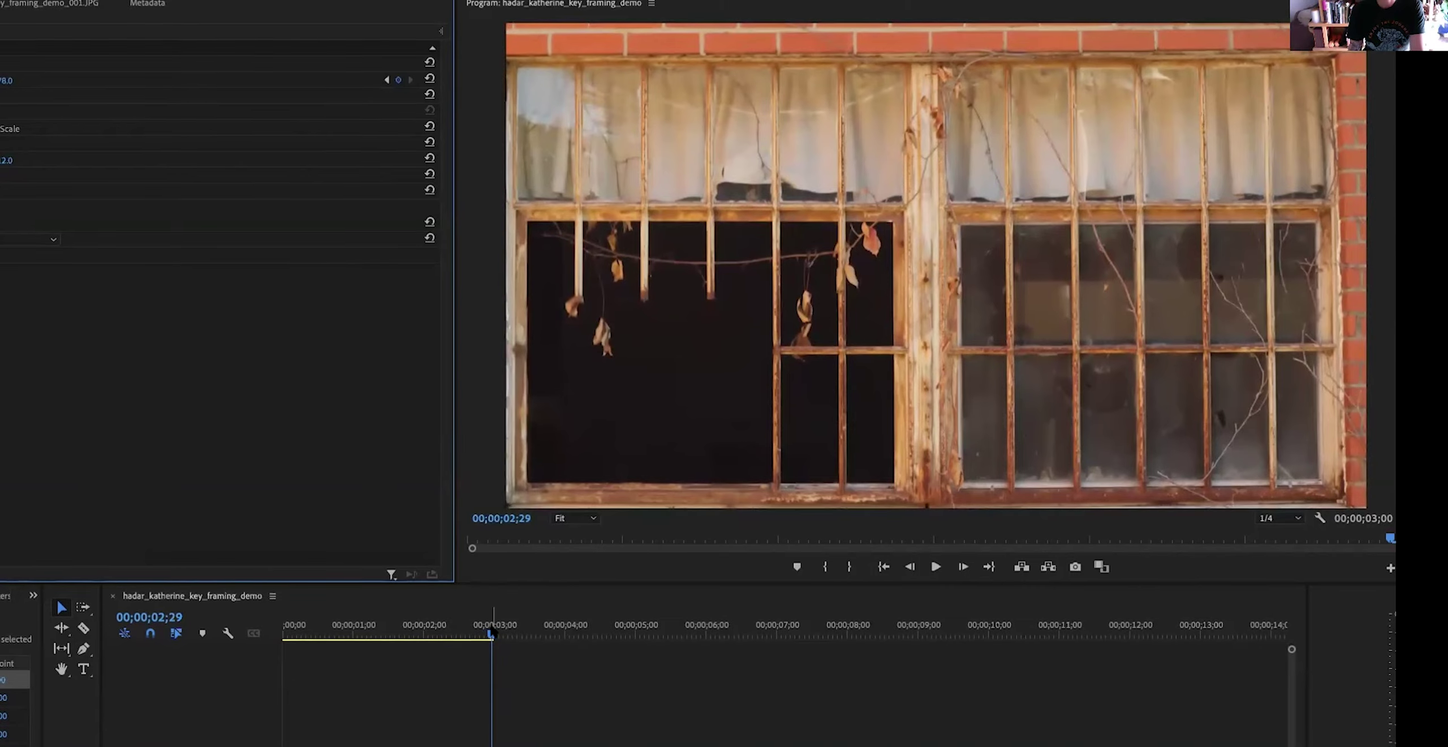
# Play the sequence from the start to preview the clip's position animation
pyautogui.moveTo(456, 653); pyautogui.dragTo(195, 744)
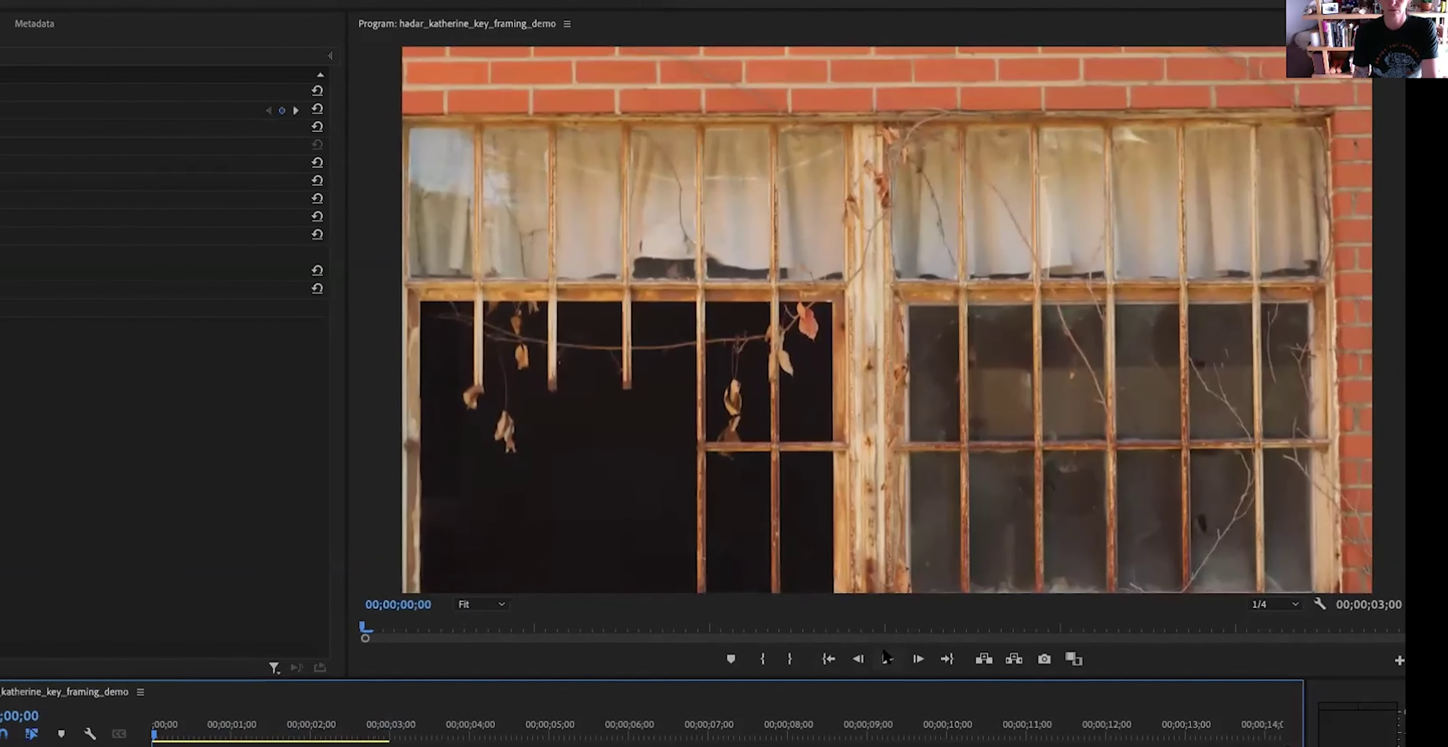
pyautogui.click(890, 651)
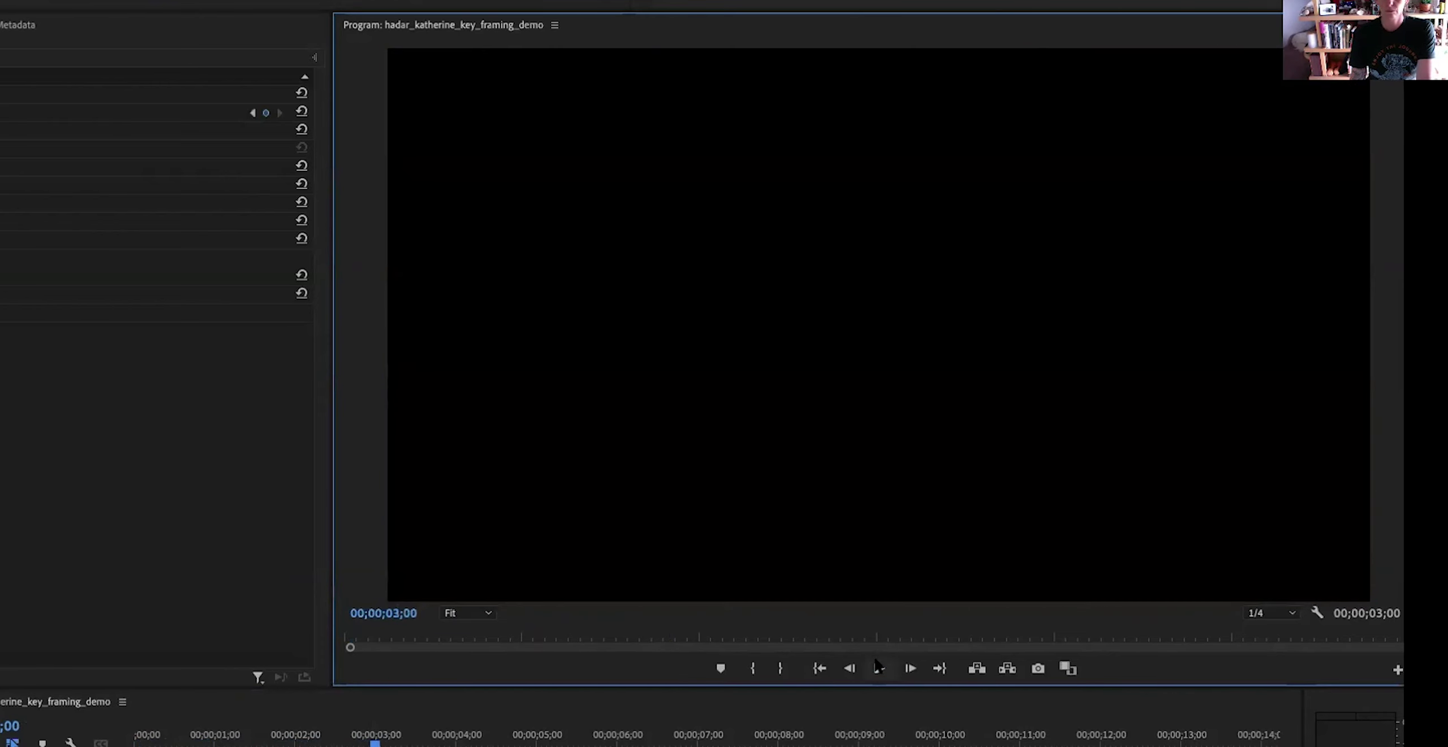
# Play the sequence again to preview the first clip's position animation, and return to its last frame at 00;00;02;29
pyautogui.click(878, 668)
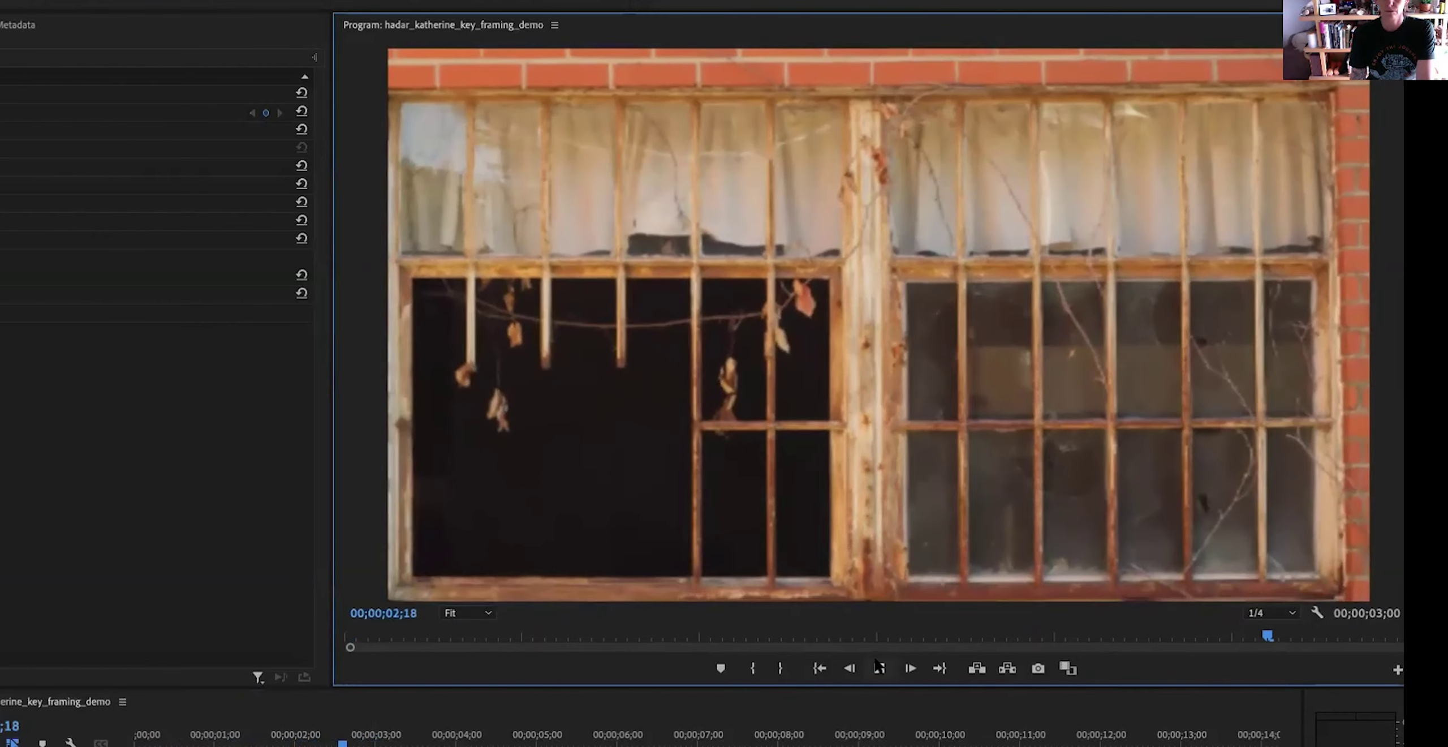
pyautogui.click(679, 741)
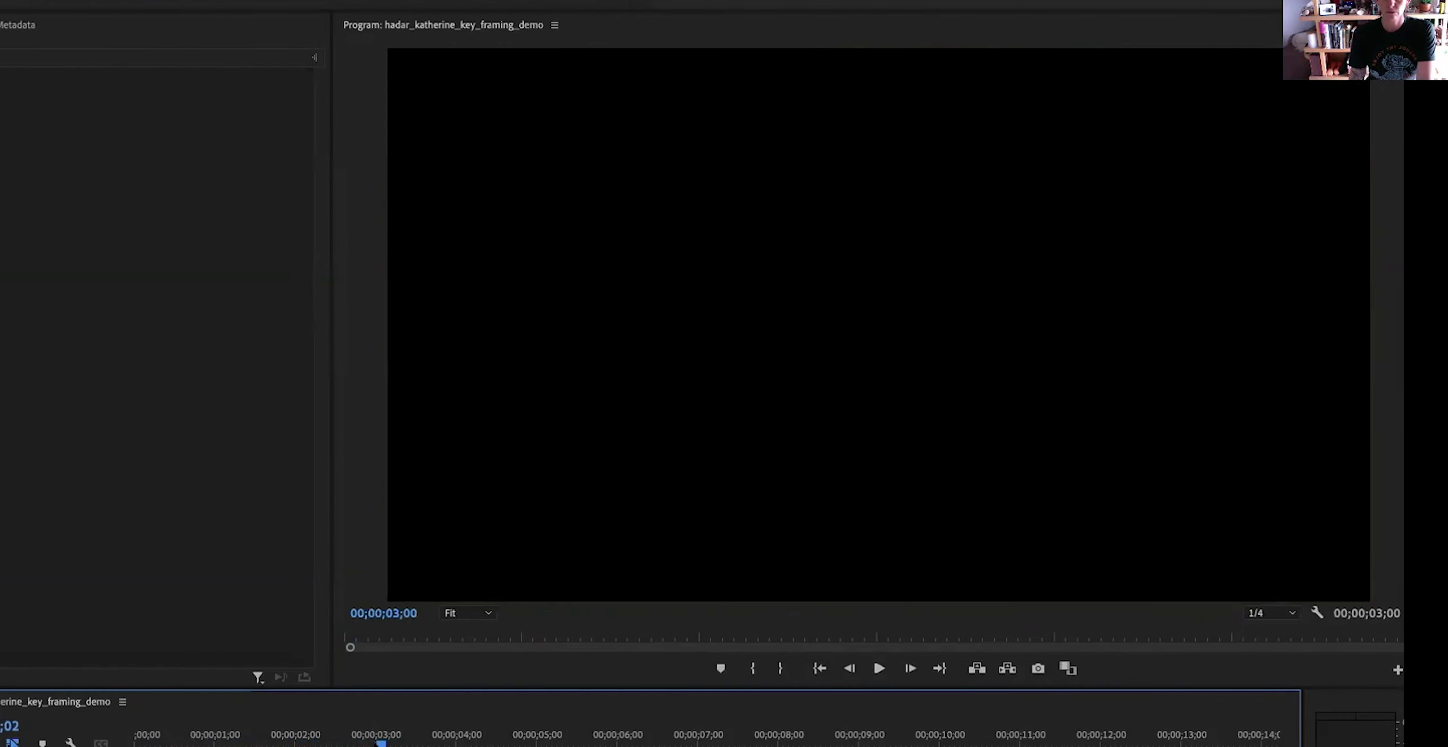
pyautogui.press('Left')
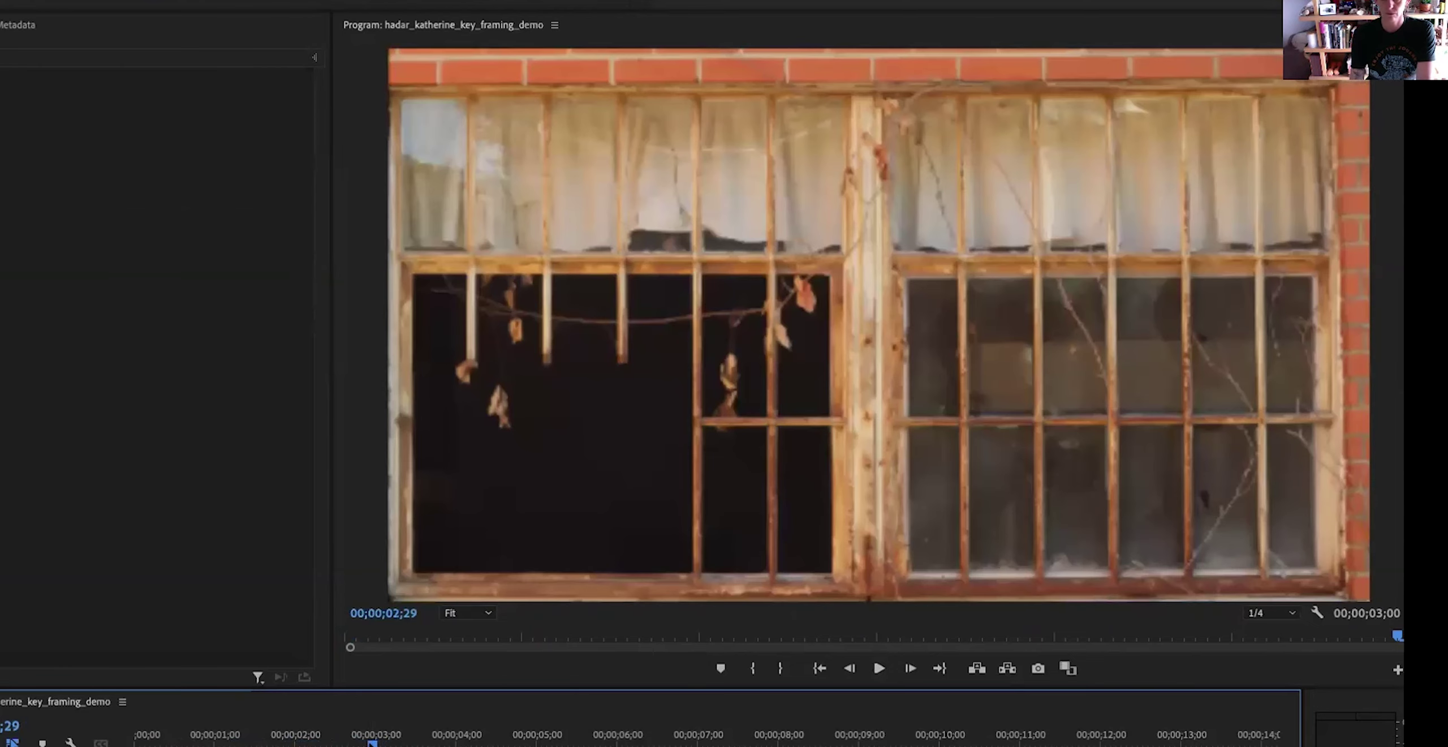
# Move the playhead to 00;00;01;00 by entering its timecode
pyautogui.click(11, 725)
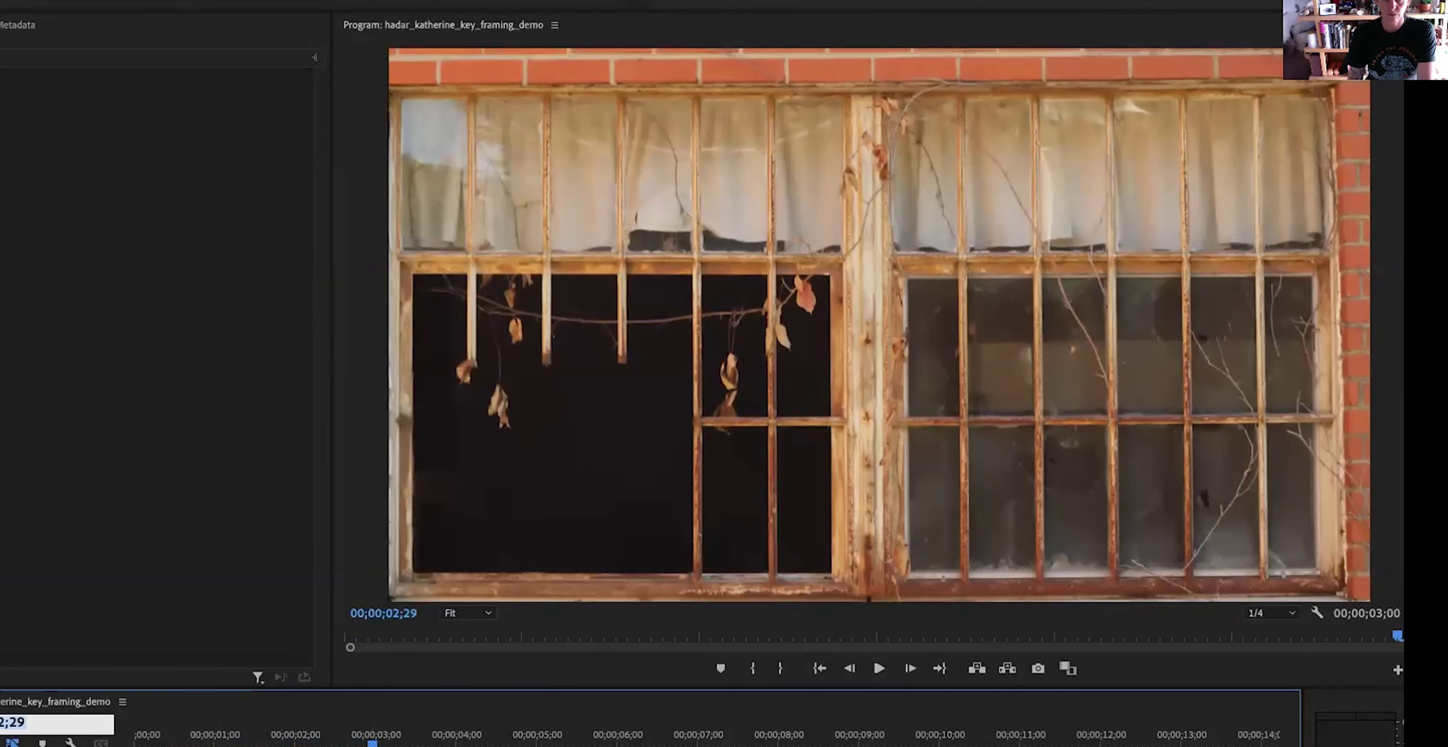
pyautogui.press('BackSpace')
pyautogui.press('BackSpace')
pyautogui.write('00')
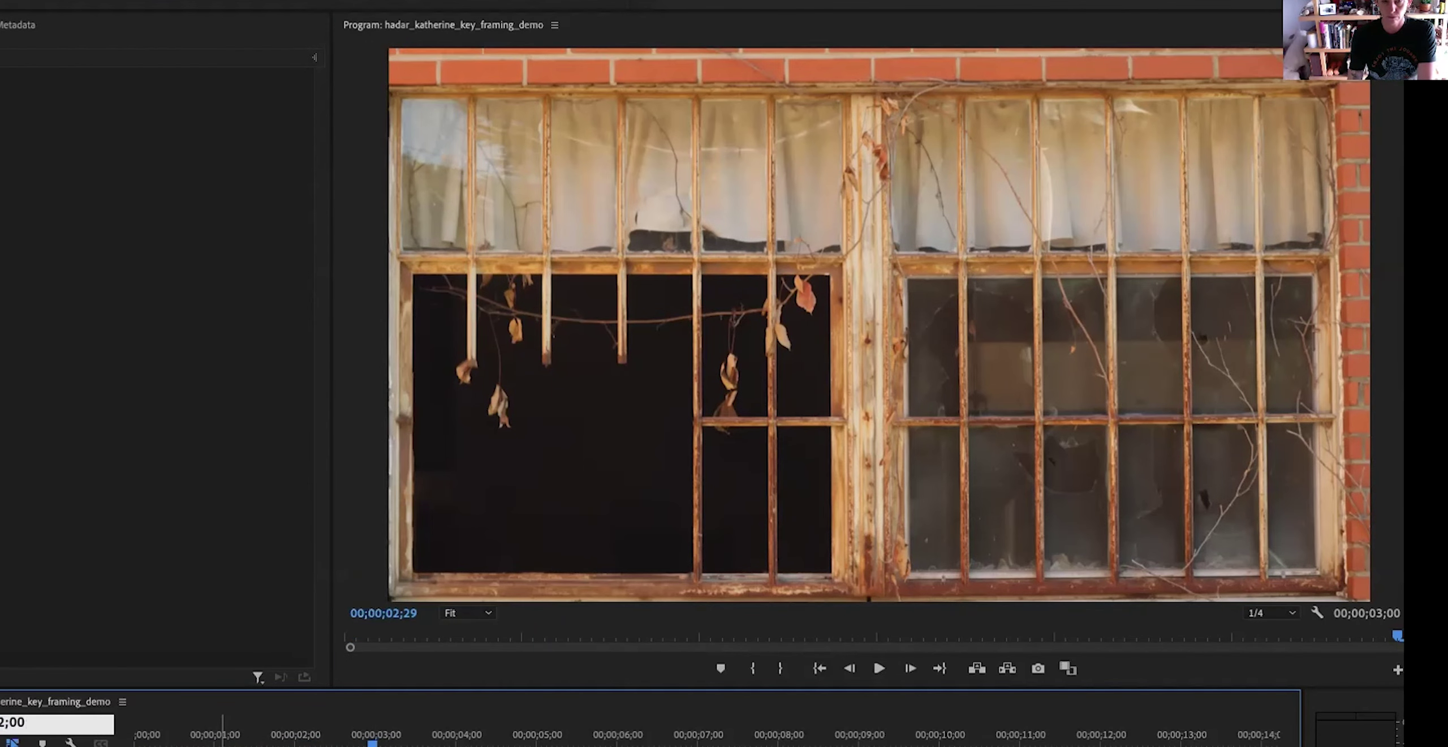
pyautogui.press('BackSpace')
pyautogui.press('BackSpace')
pyautogui.press('BackSpace')
pyautogui.press('BackSpace')
pyautogui.write('1;00')
pyautogui.press('Return')
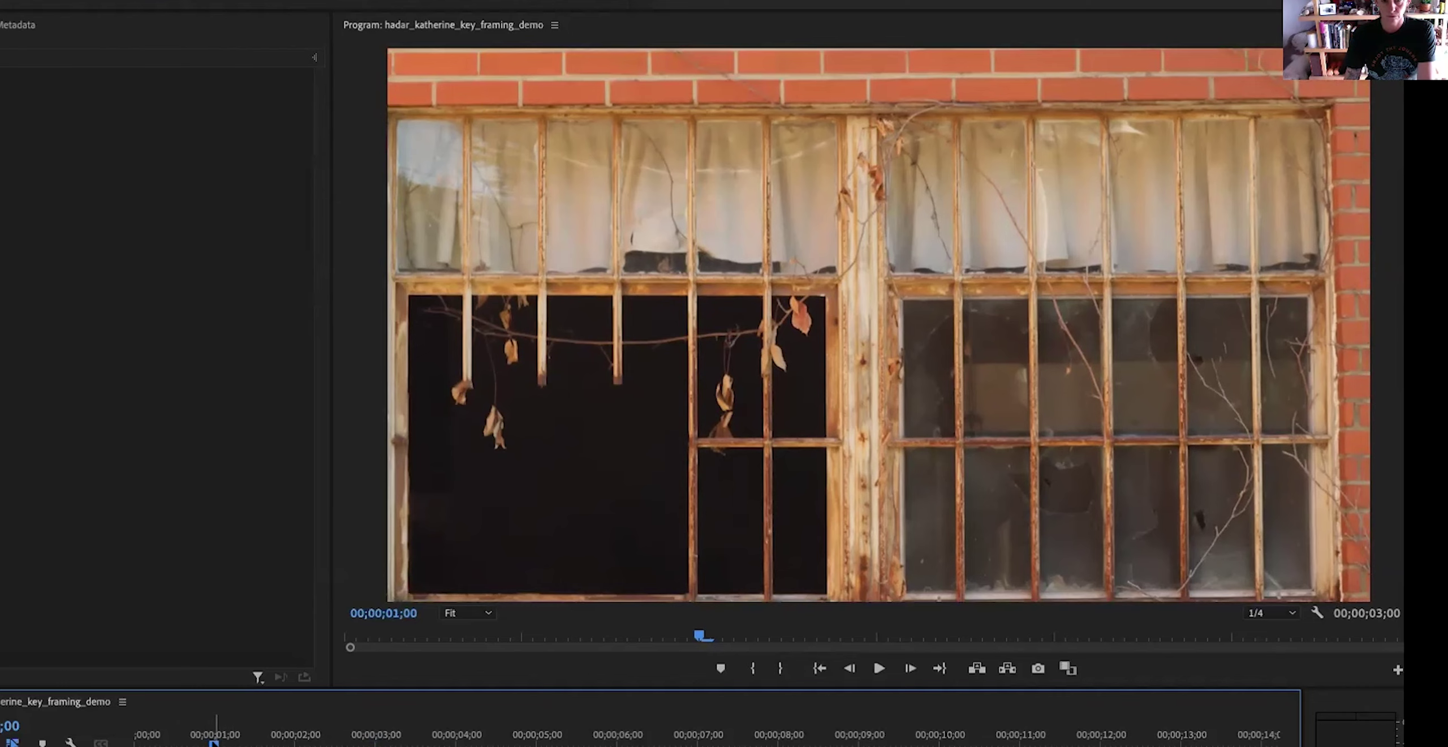
# Place key_framing_demo_002.JPG on track V1 starting at 00;00;03;29, leaving a gap after the first clip
pyautogui.moveTo(223, 741); pyautogui.dragTo(378, 746)
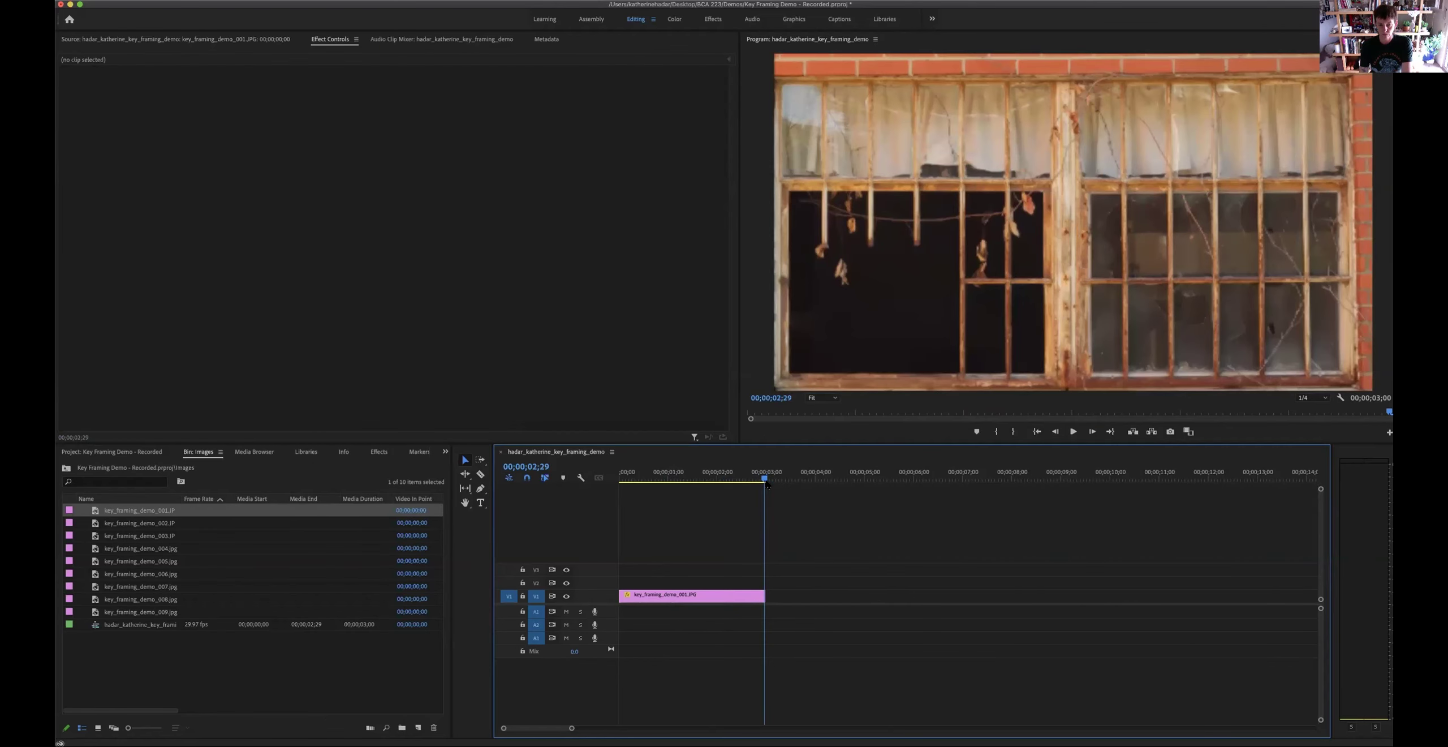
pyautogui.moveTo(768, 485); pyautogui.dragTo(768, 486)
pyautogui.click(532, 466)
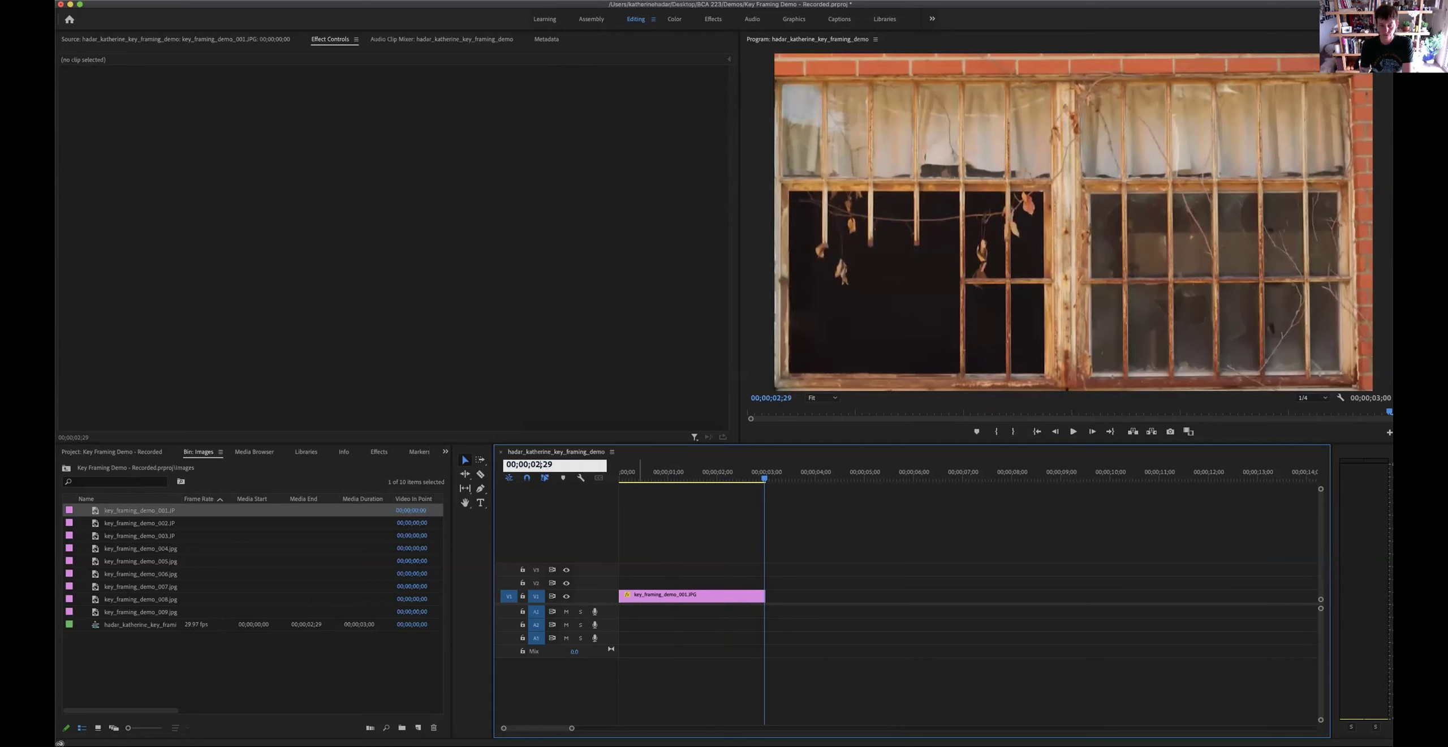
pyautogui.press('BackSpace')
pyautogui.write('3')
pyautogui.press('Return')
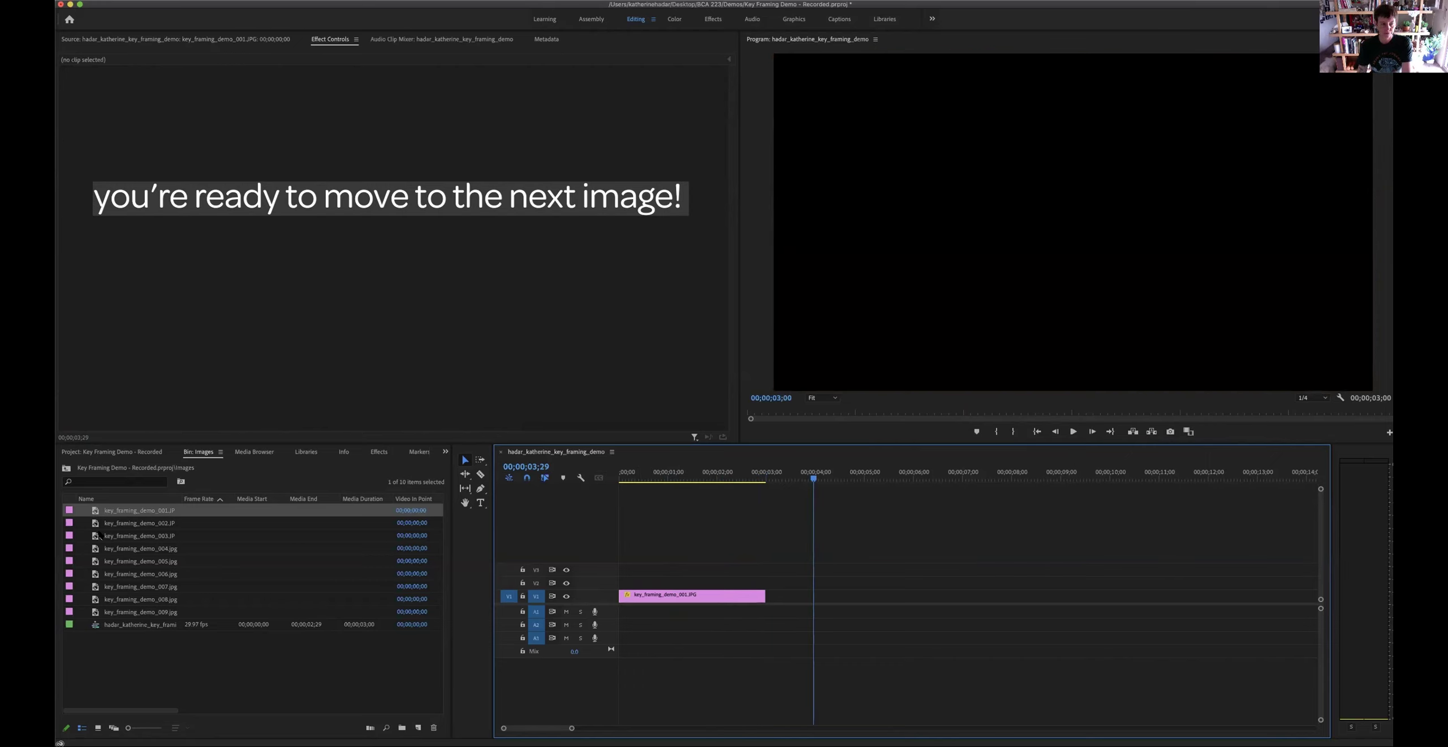
pyautogui.moveTo(69, 524); pyautogui.dragTo(821, 601)
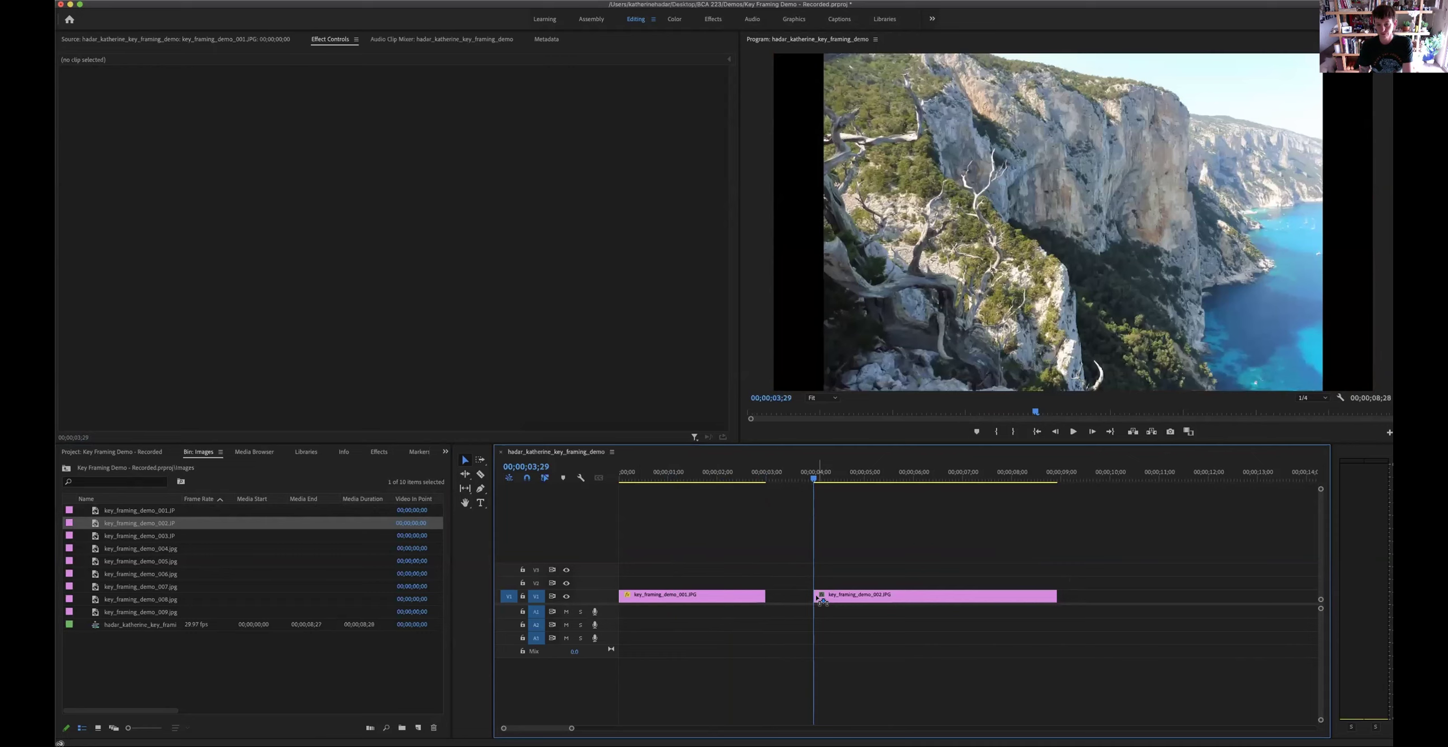
# Set the duration of the key_framing_demo_002.JPG clip to 00;00;03;00
pyautogui.doubleClick(853, 597)
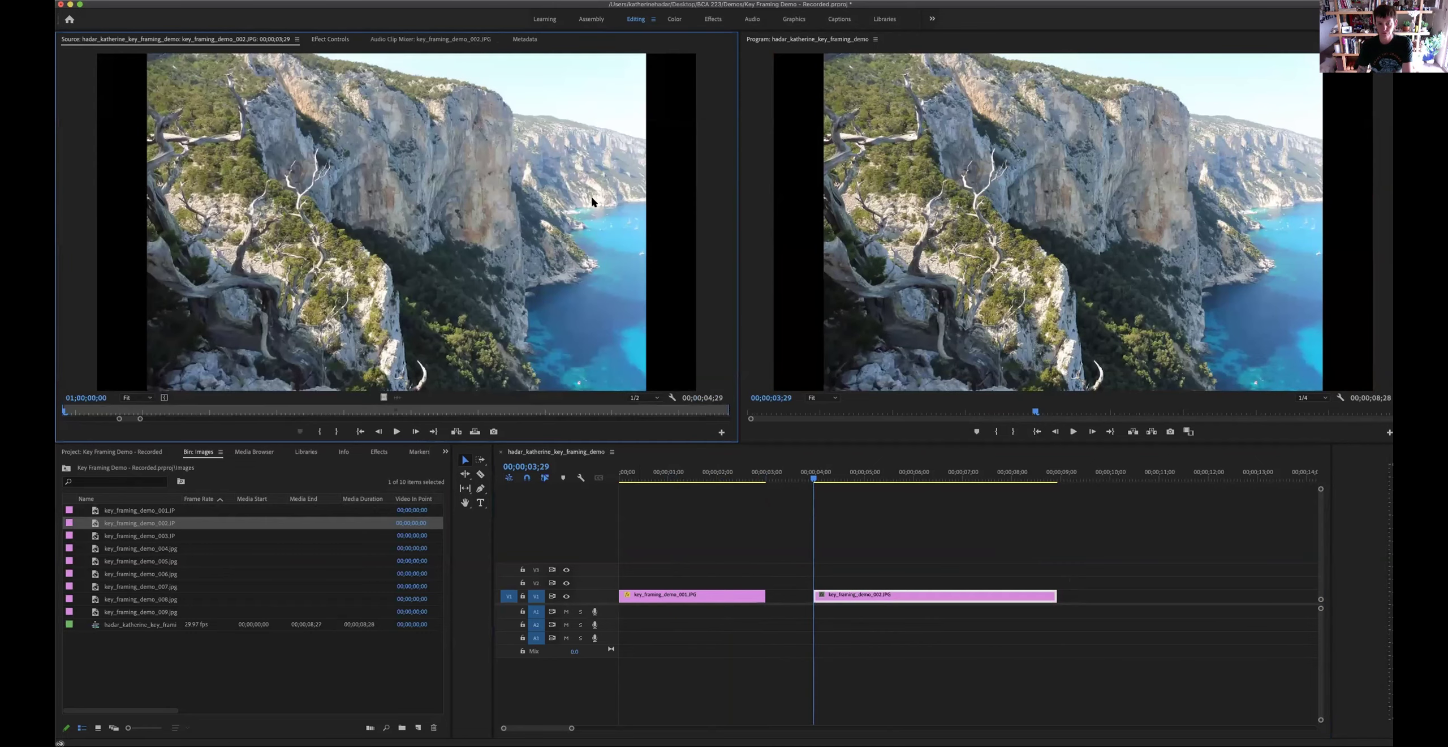
pyautogui.rightClick(932, 599)
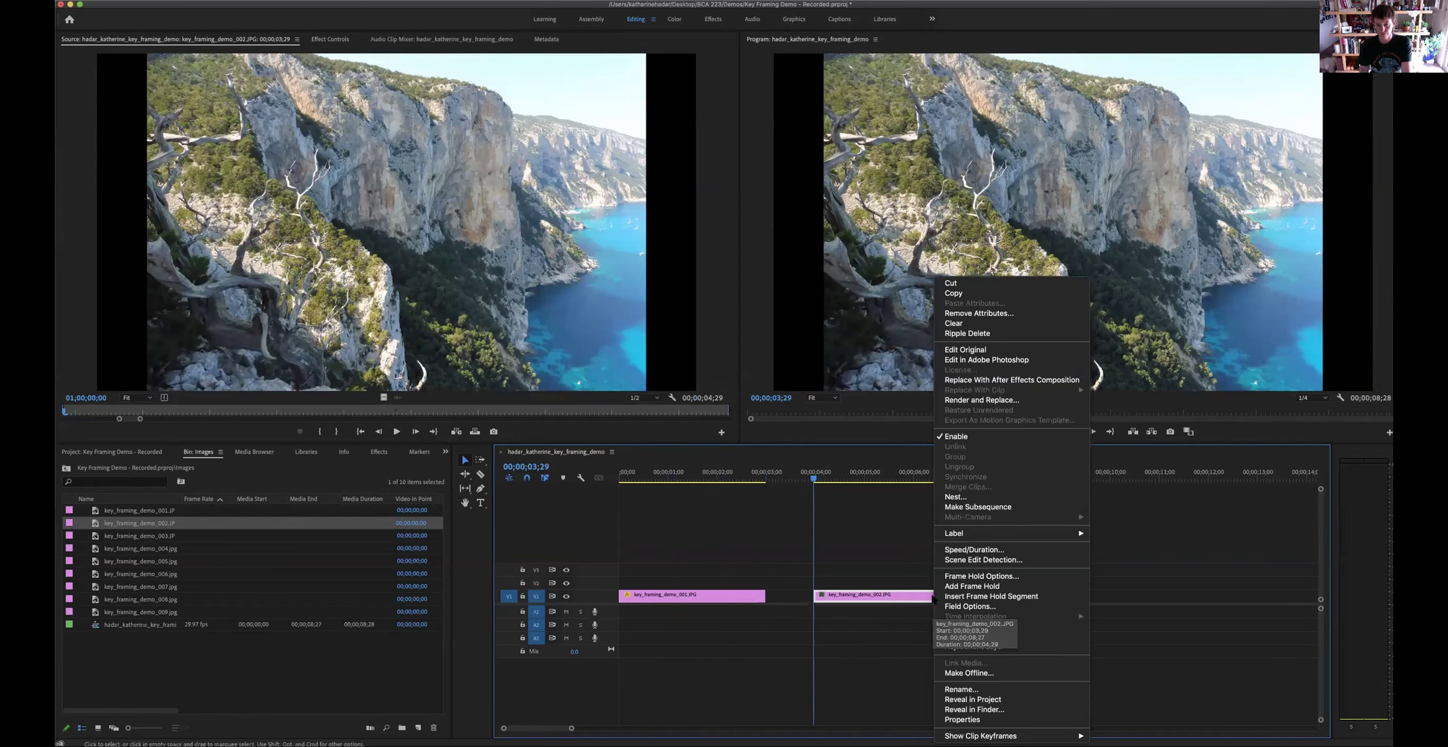
pyautogui.click(971, 550)
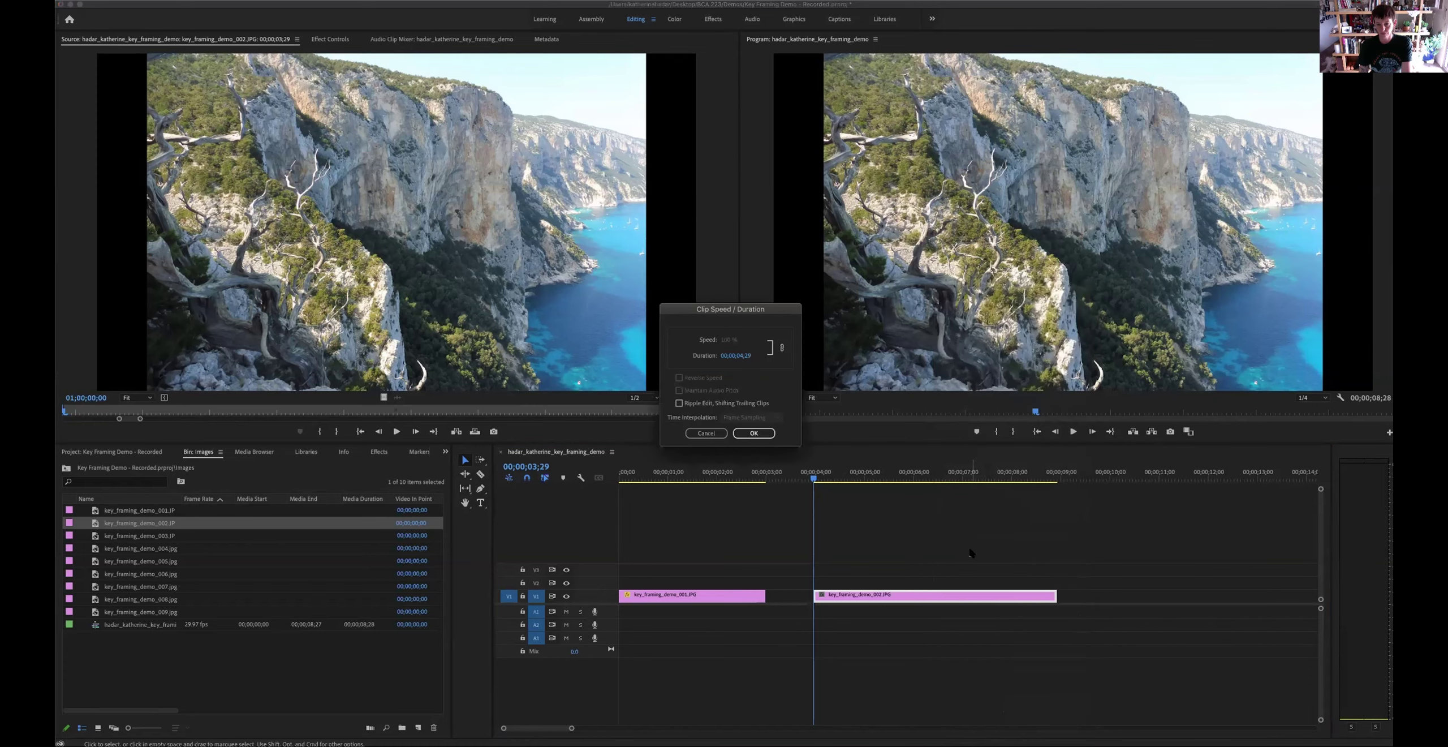
pyautogui.press('Right')
pyautogui.press('BackSpace')
pyautogui.write('0;0')
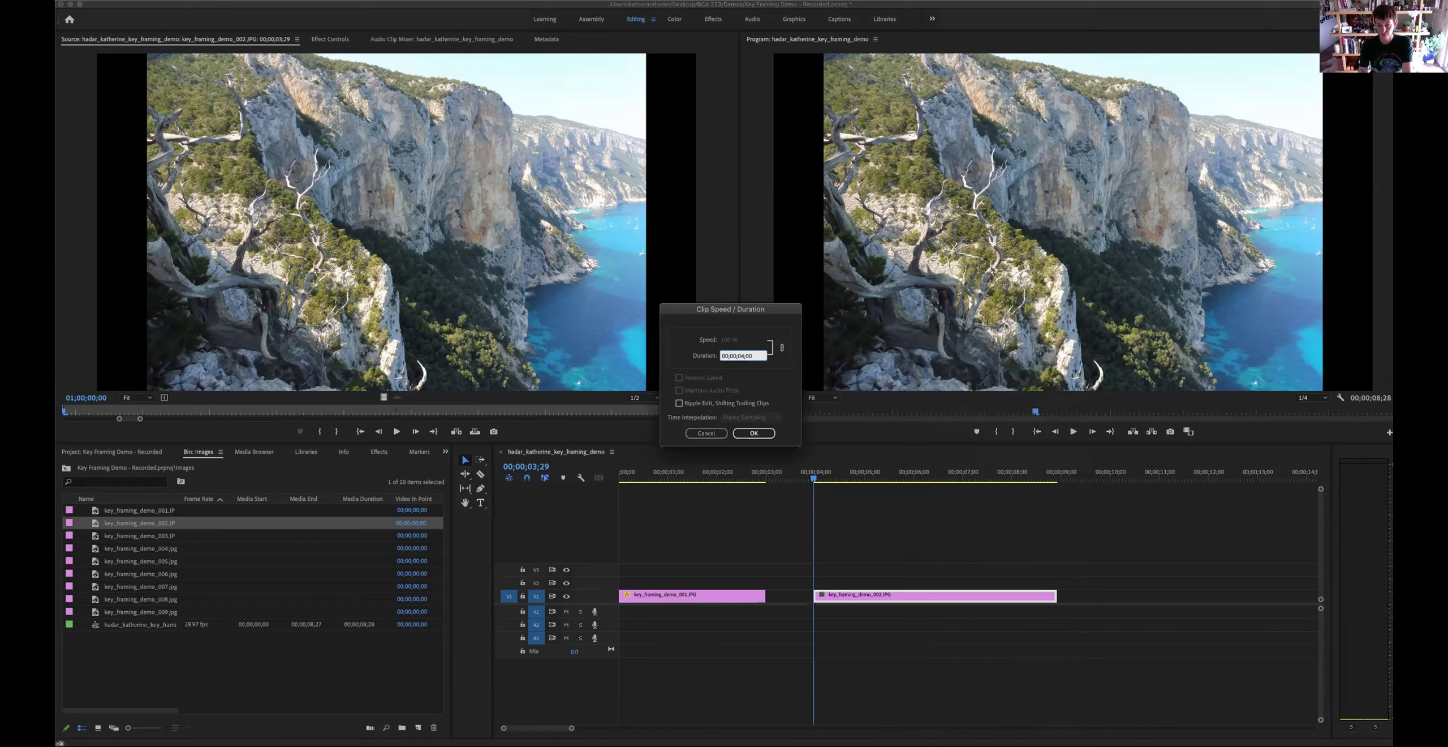
pyautogui.write('3')
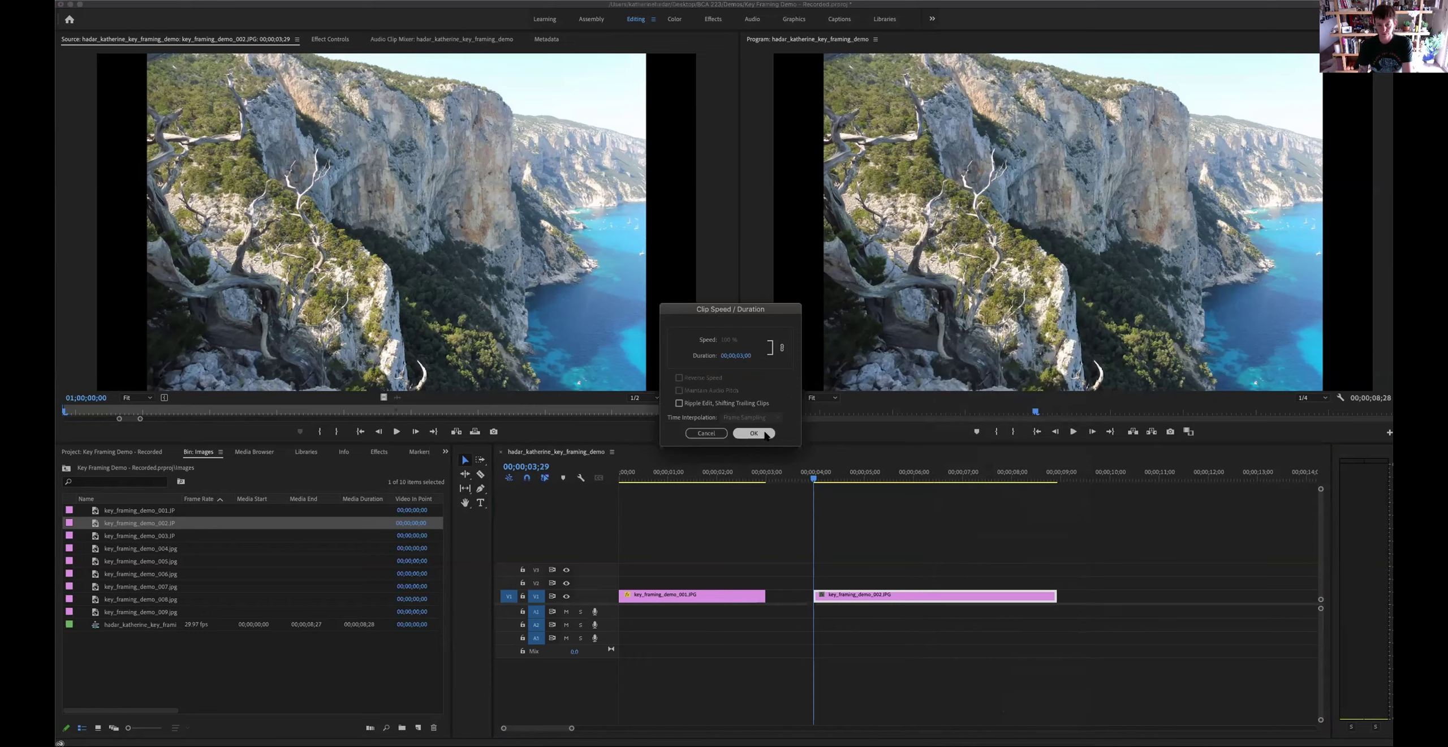
pyautogui.click(754, 432)
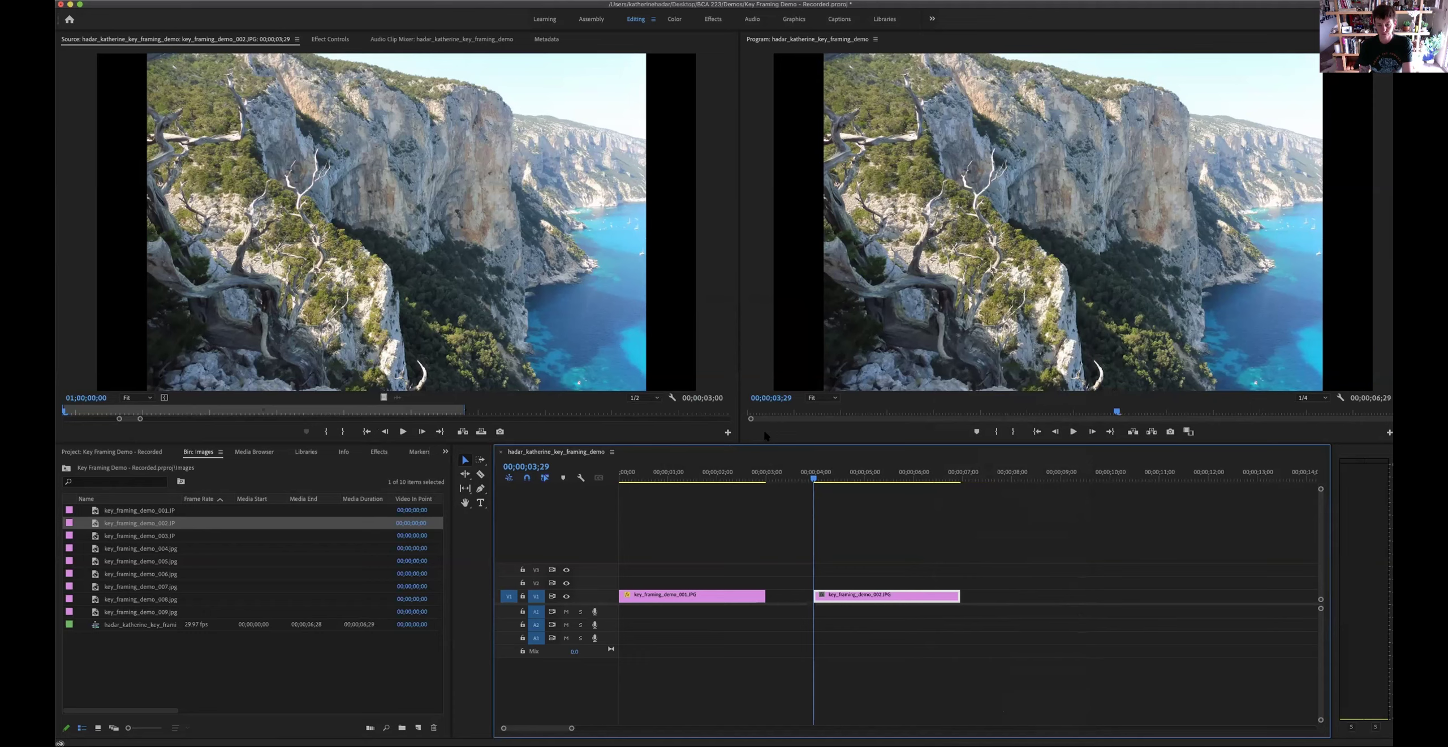
# Apply Scale to Frame Size to the second clip and switch it to Set to Frame Size
pyautogui.rightClick(895, 599)
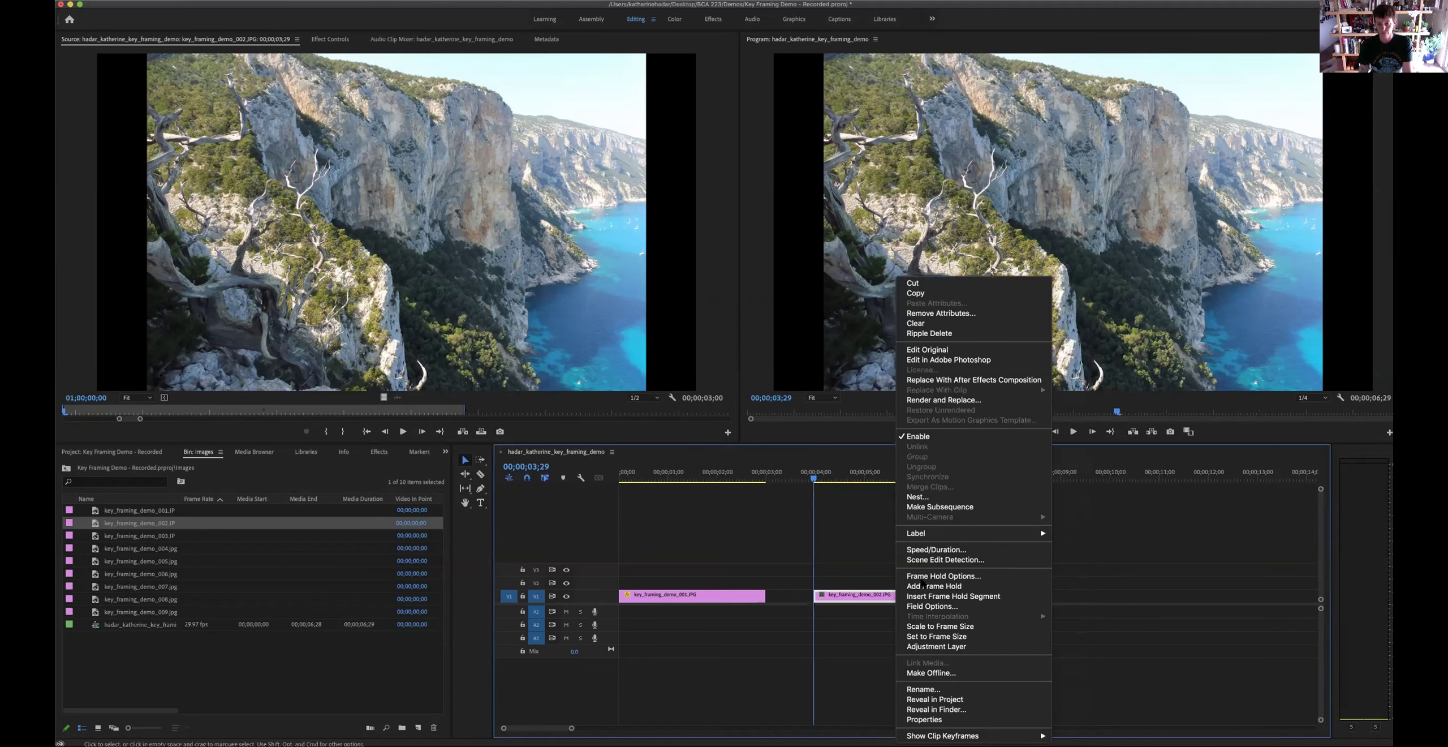
pyautogui.click(930, 626)
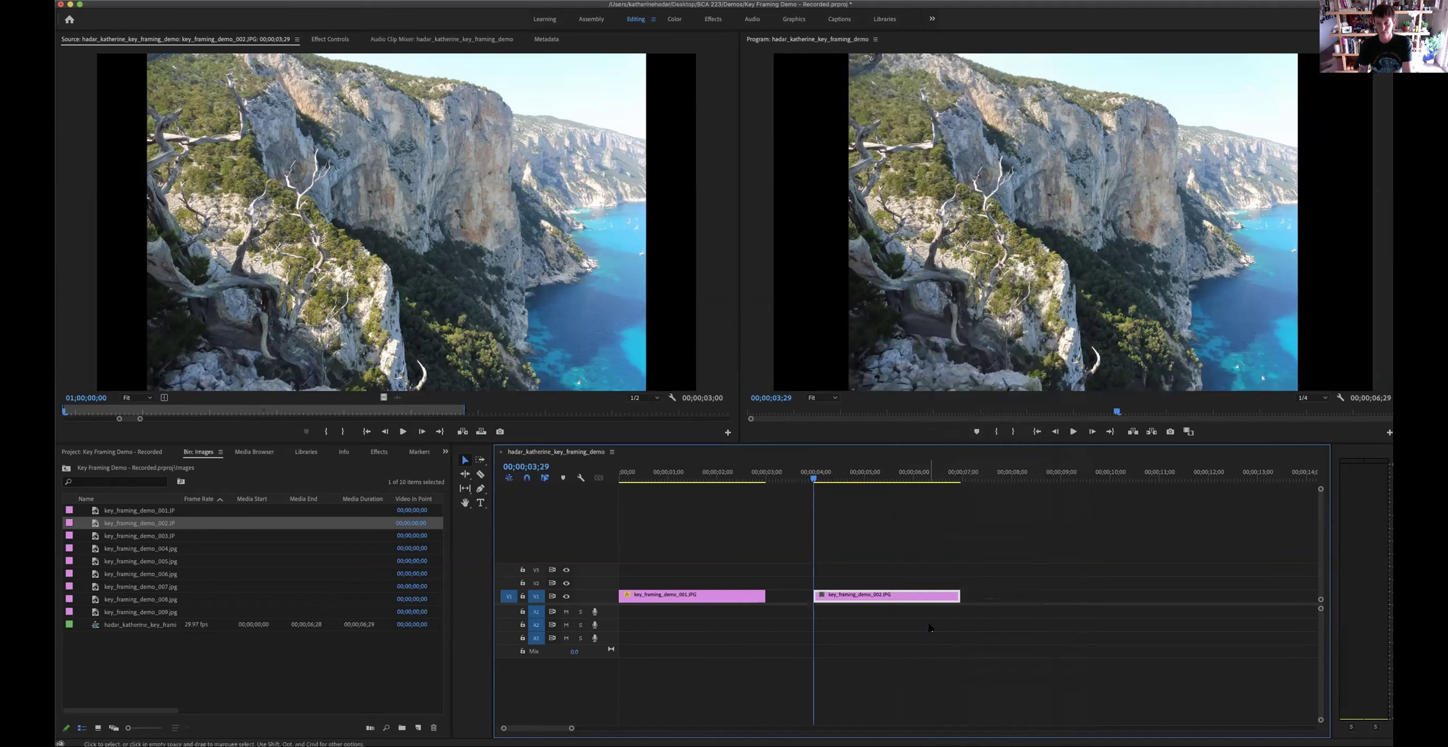
pyautogui.rightClick(919, 595)
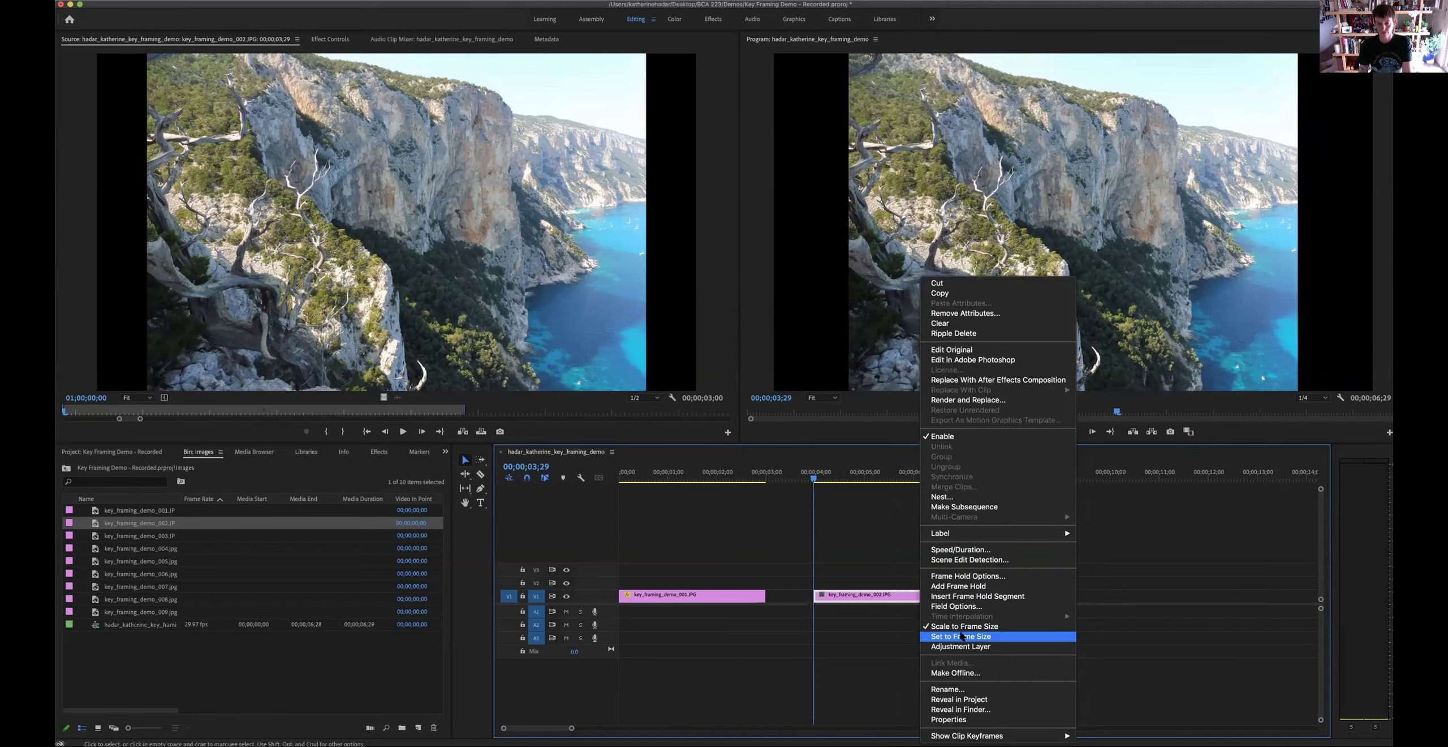
pyautogui.click(962, 636)
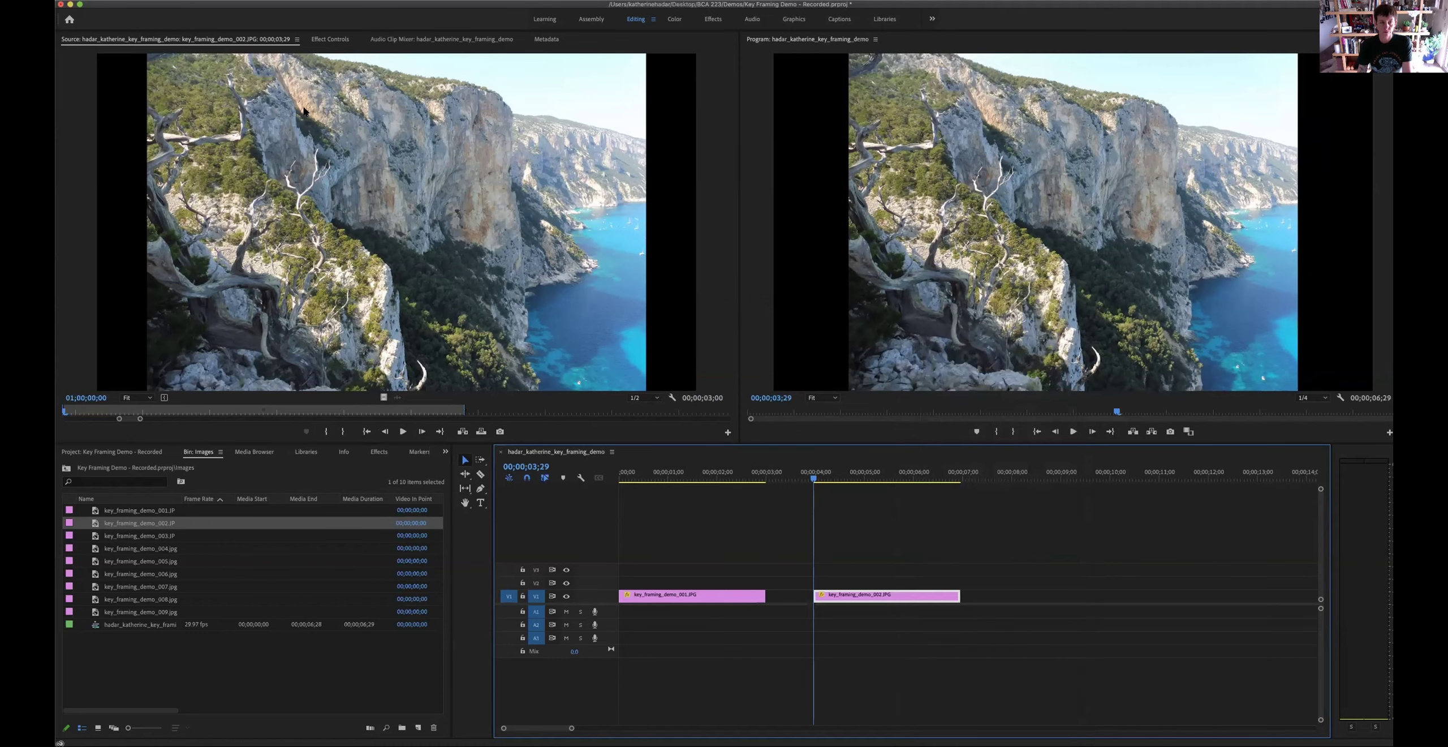
# Set the second clip's scale to 132 so the image fills the frame width
pyautogui.click(332, 40)
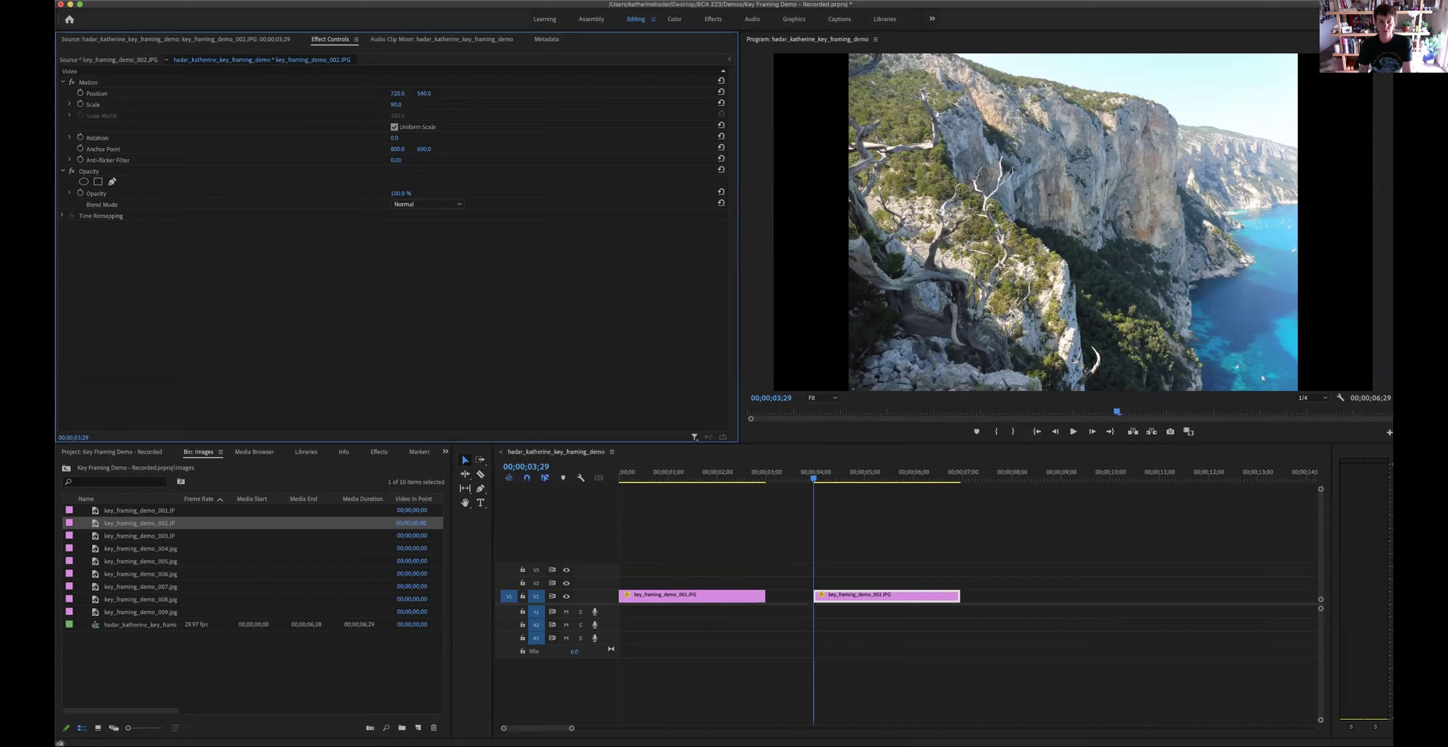
pyautogui.click(405, 103)
pyautogui.press('Return')
pyautogui.click(397, 104)
pyautogui.write('100')
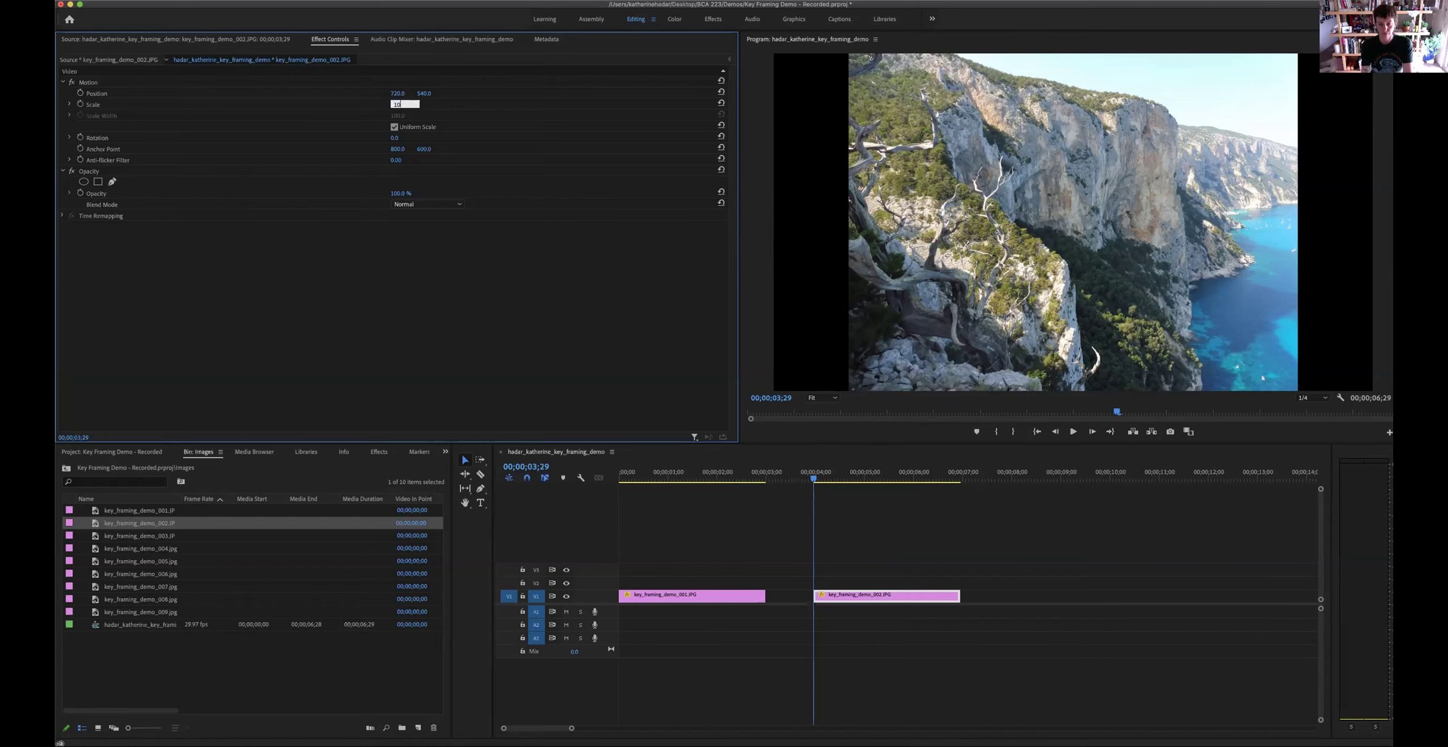
pyautogui.press('Return')
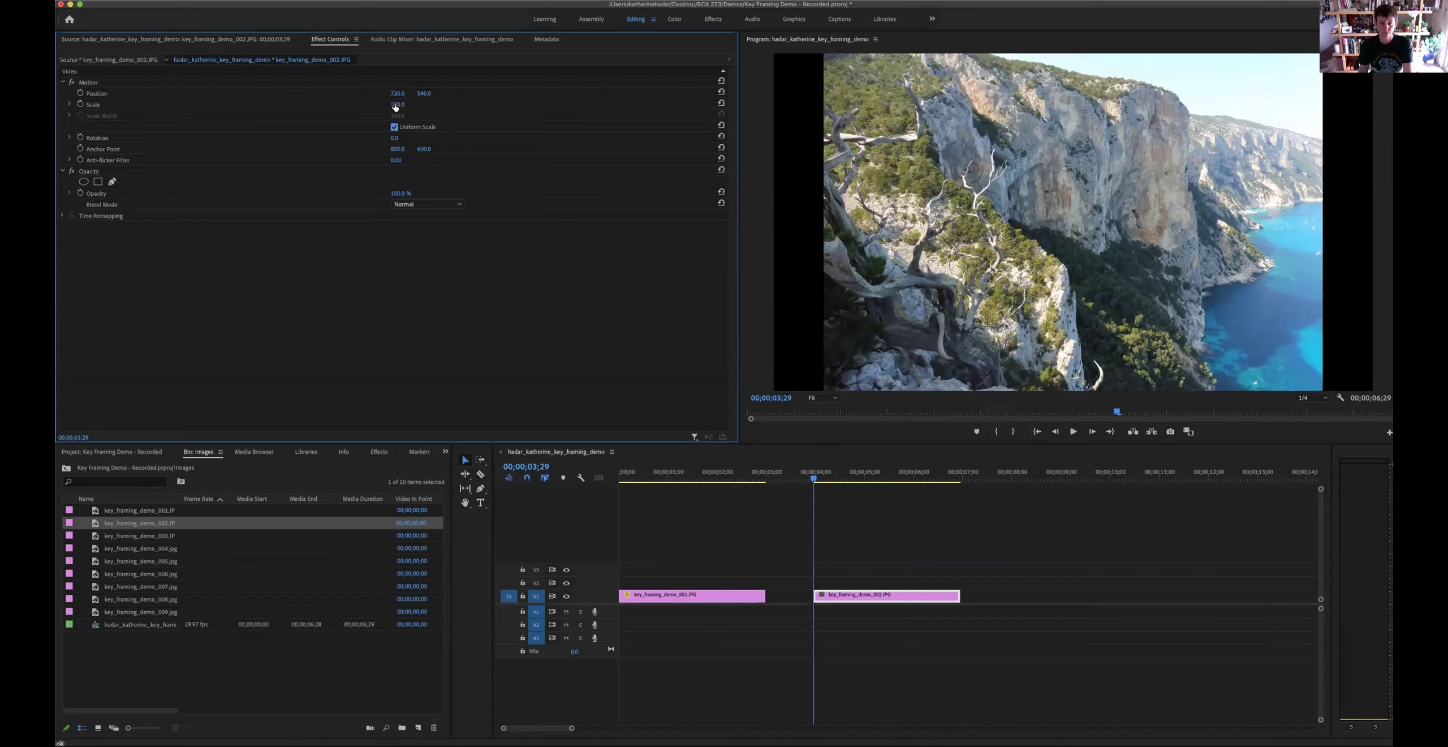
pyautogui.moveTo(399, 104); pyautogui.dragTo(405, 105)
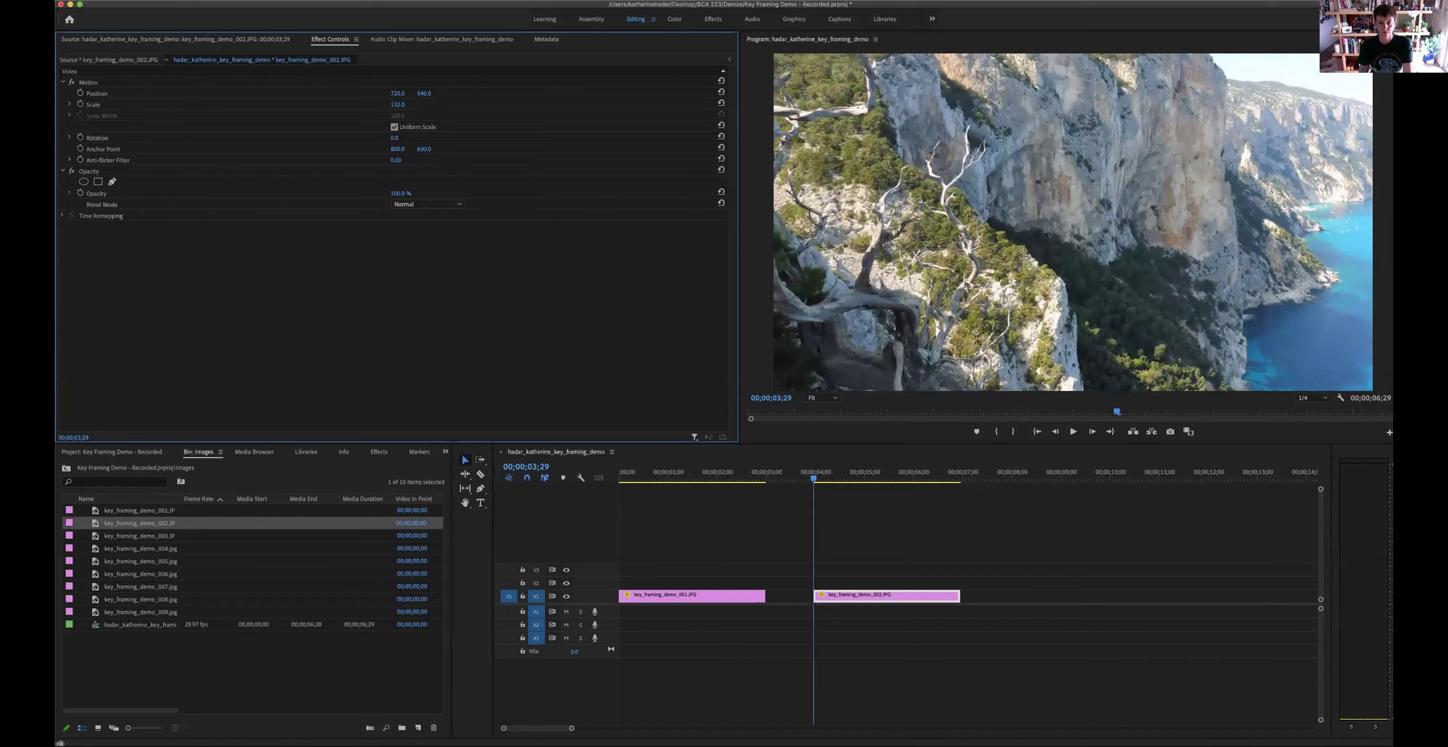
# Reposition the second clip to 652 horizontally and farther up in the frame, with Scale keyframing enabled at 00;00;03;29
pyautogui.click(397, 93)
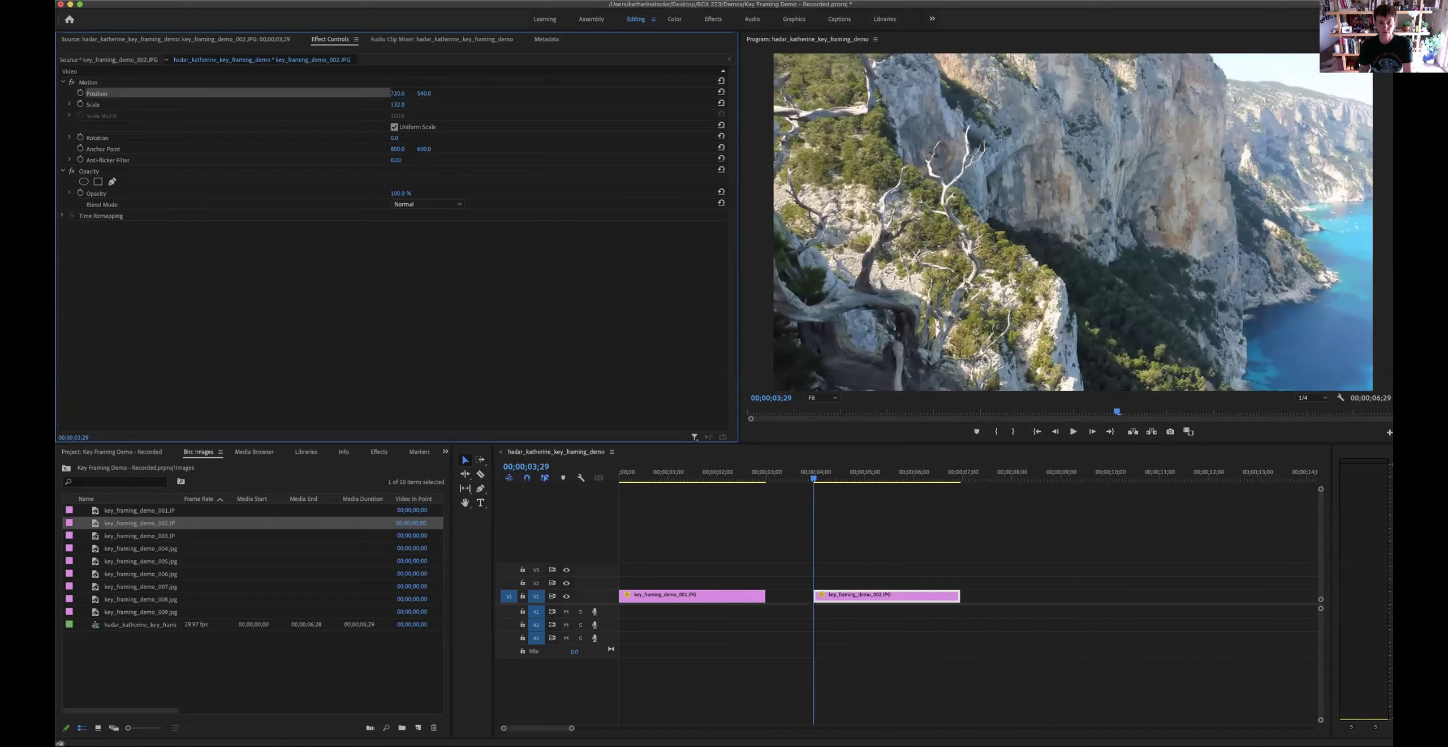
pyautogui.click(396, 93)
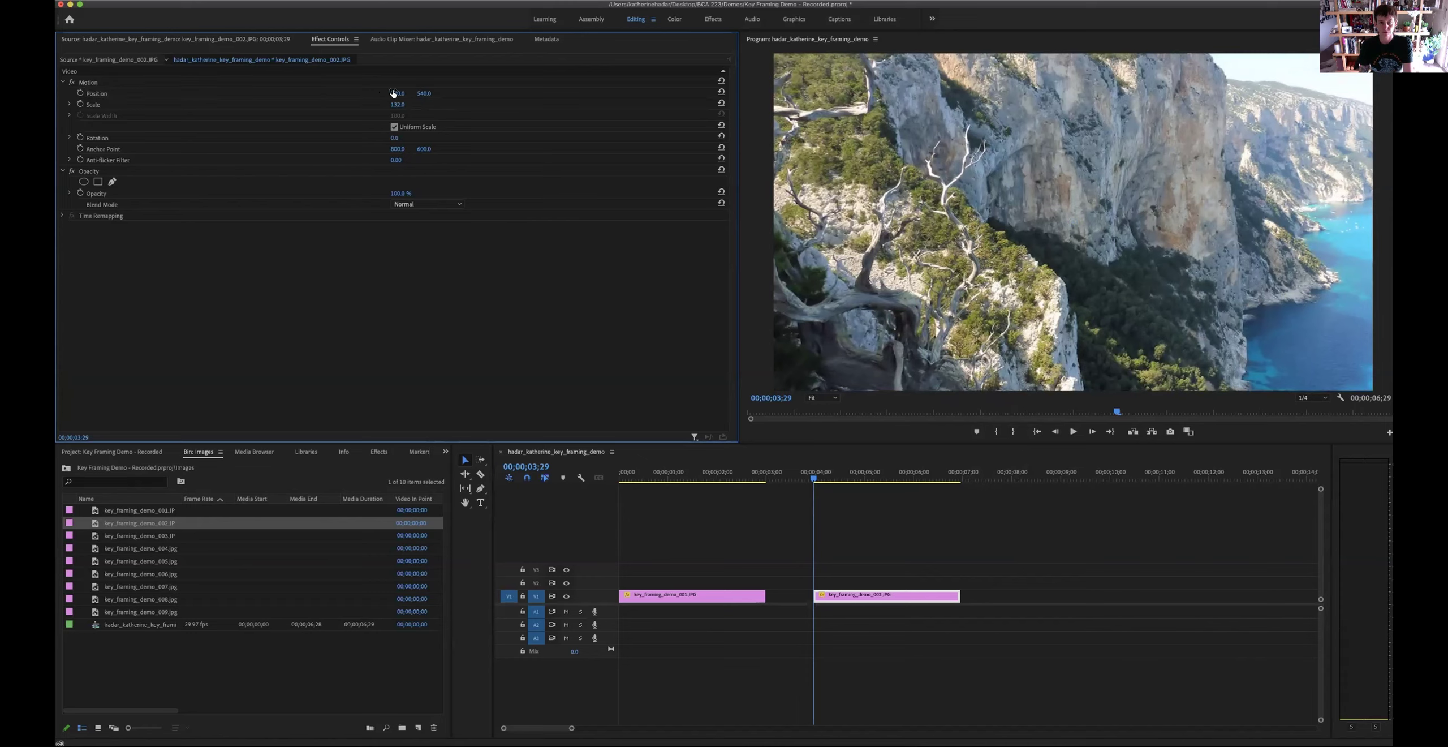
pyautogui.click(402, 92)
pyautogui.write('714')
pyautogui.press('Return')
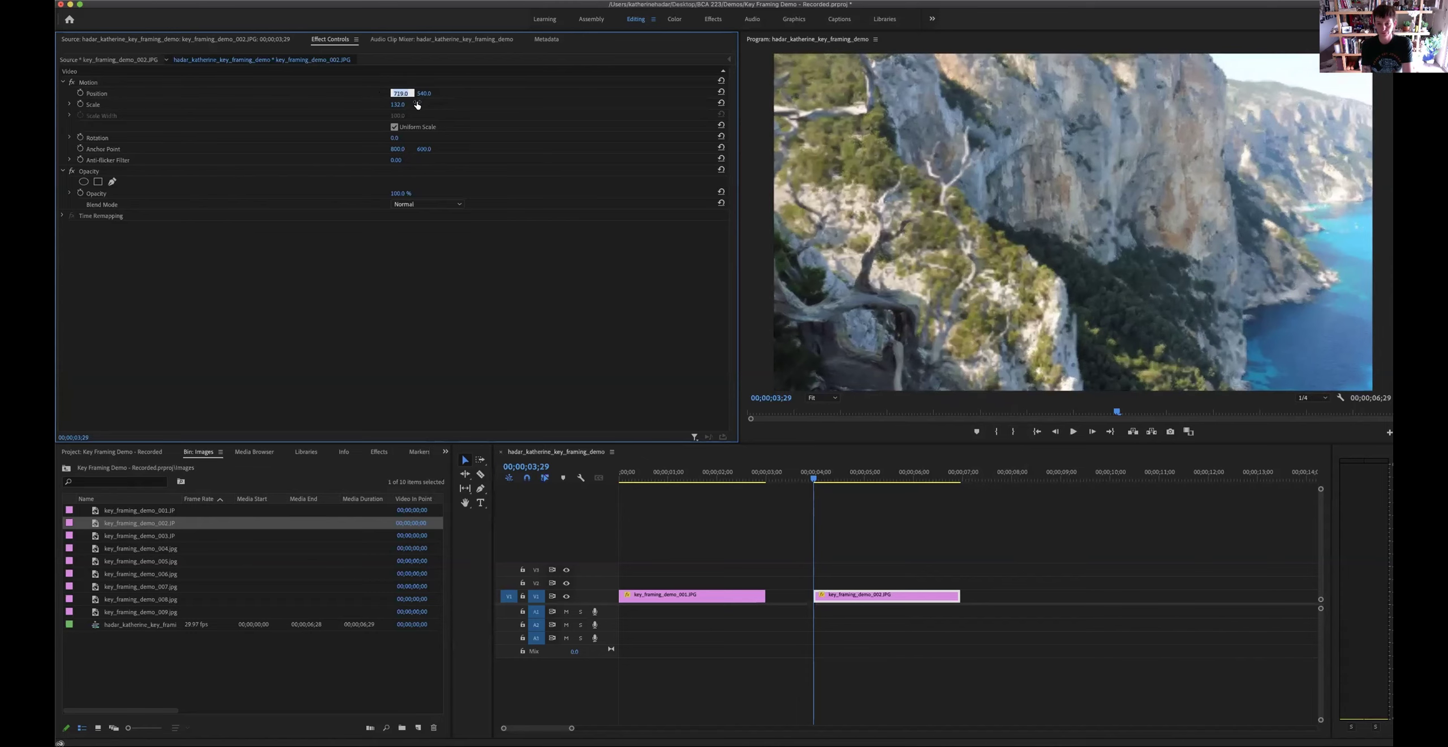
pyautogui.write('690')
pyautogui.press('Return')
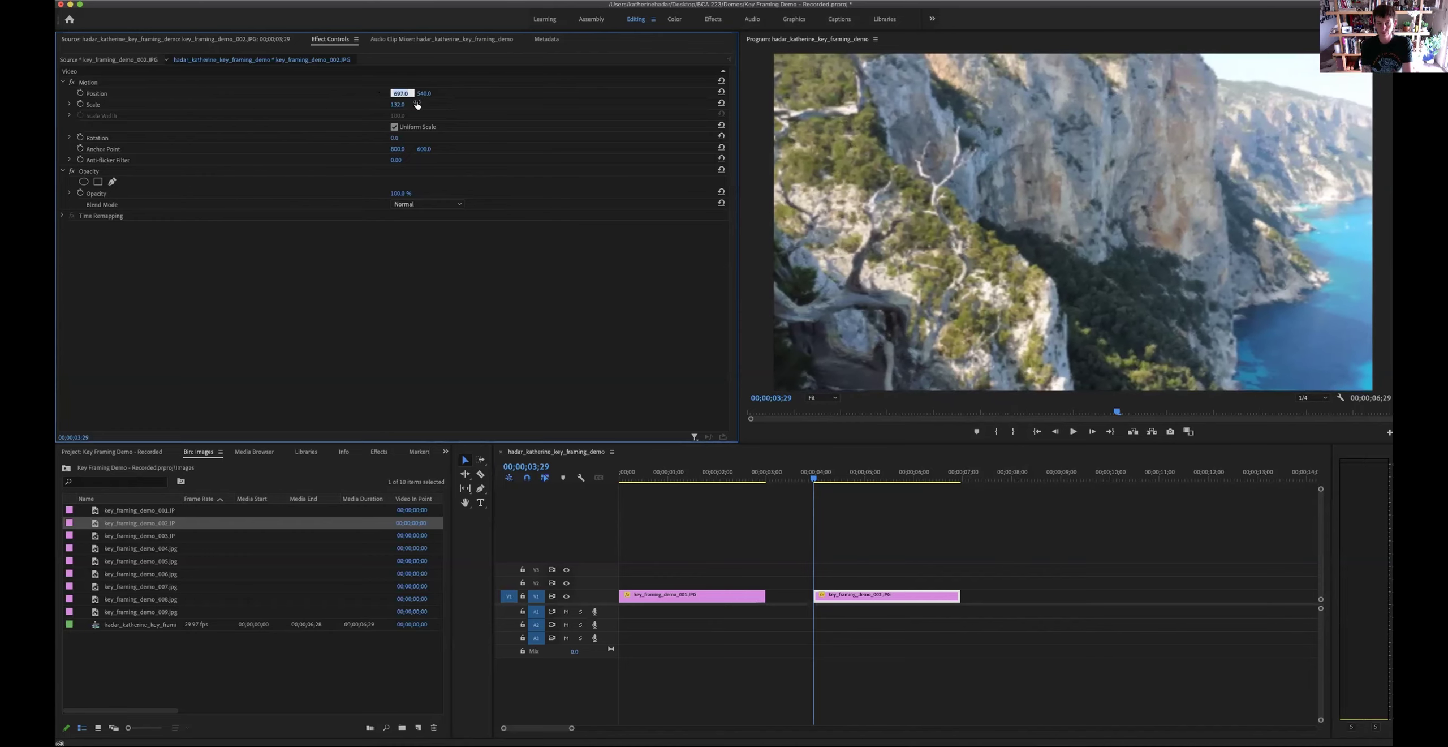
pyautogui.write('687')
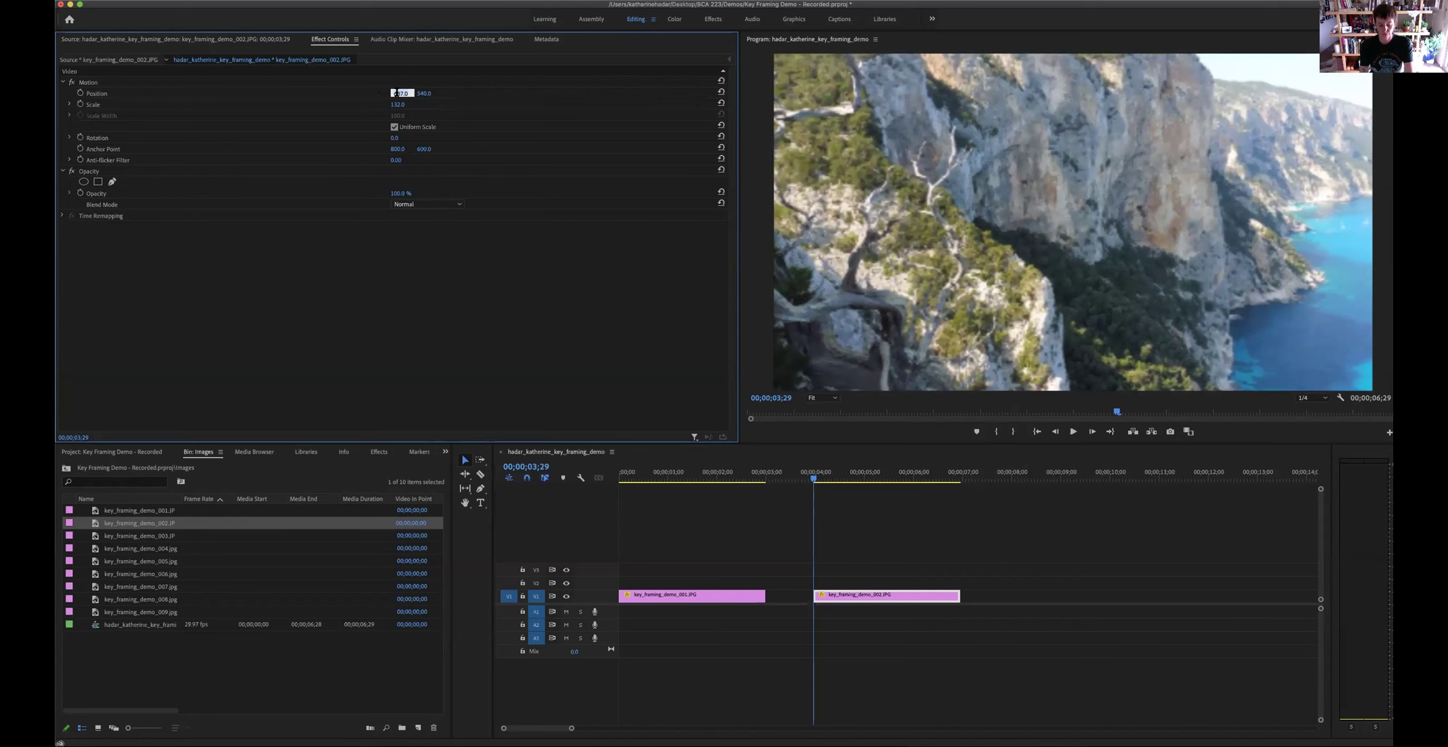
pyautogui.write('600')
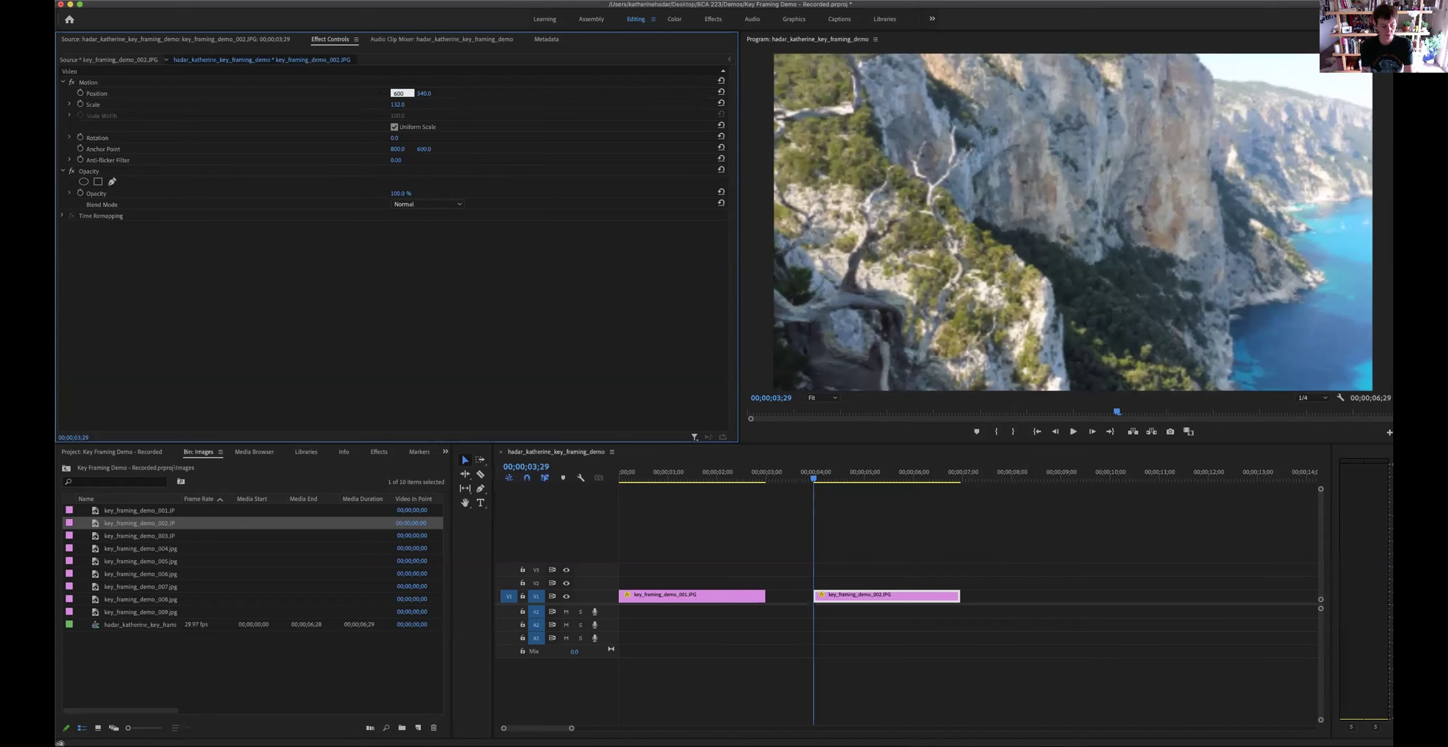
pyautogui.press('Tab')
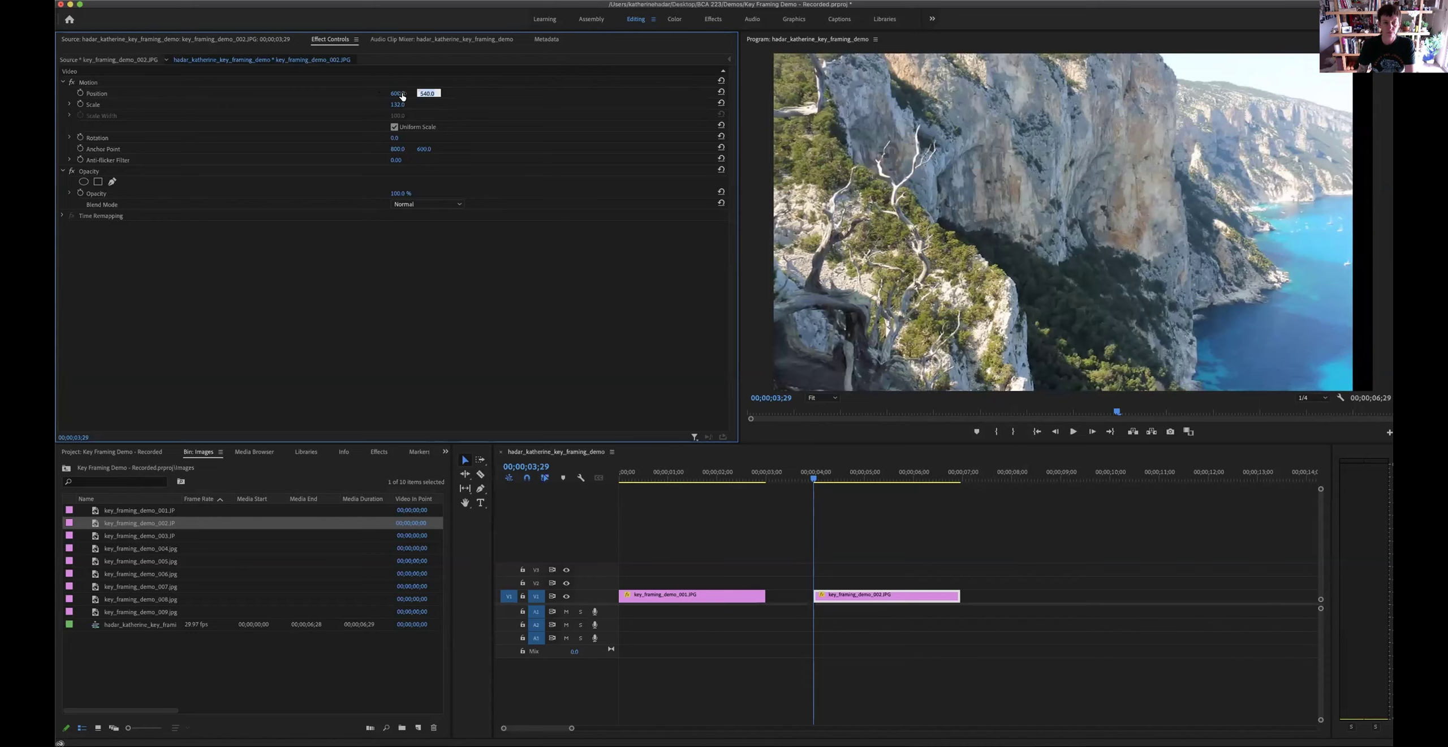
pyautogui.moveTo(396, 95); pyautogui.dragTo(425, 95)
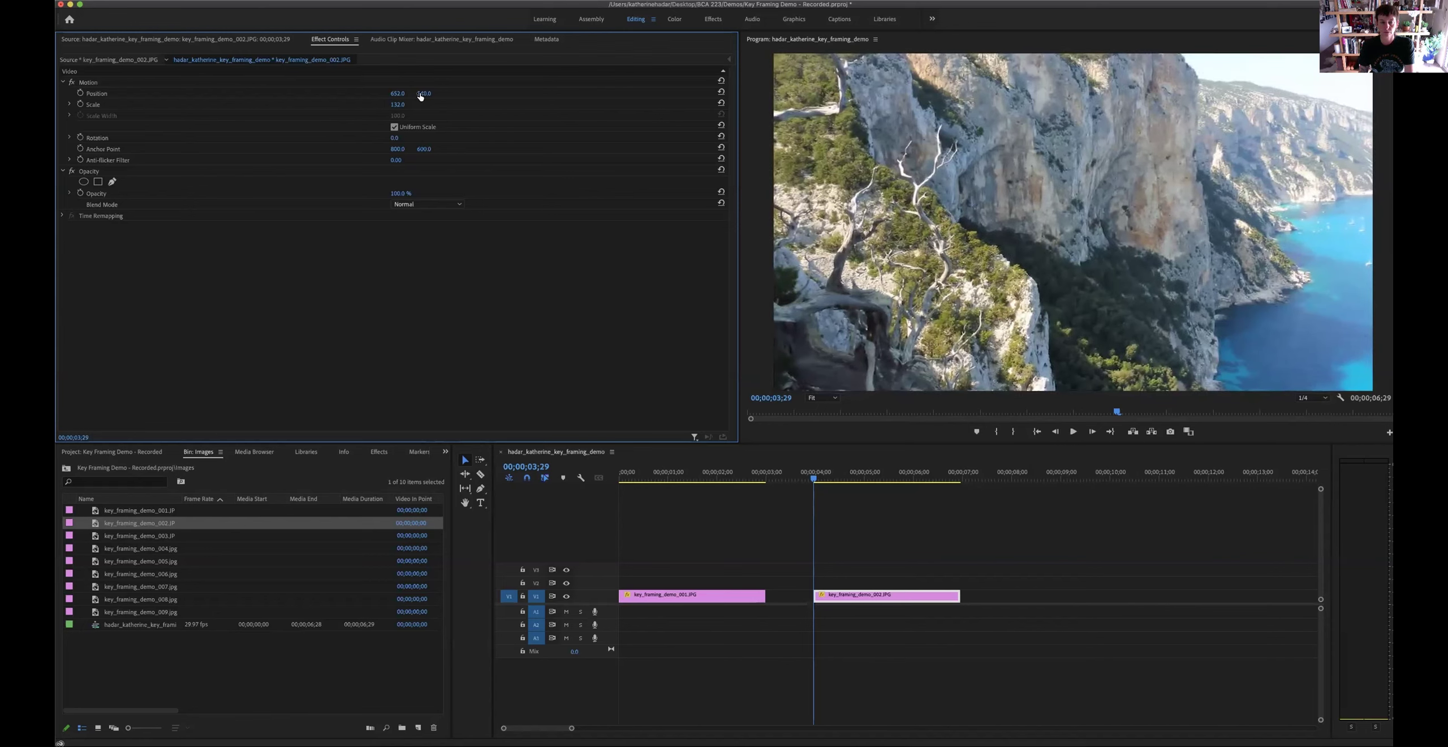
pyautogui.moveTo(424, 93); pyautogui.dragTo(331, 93)
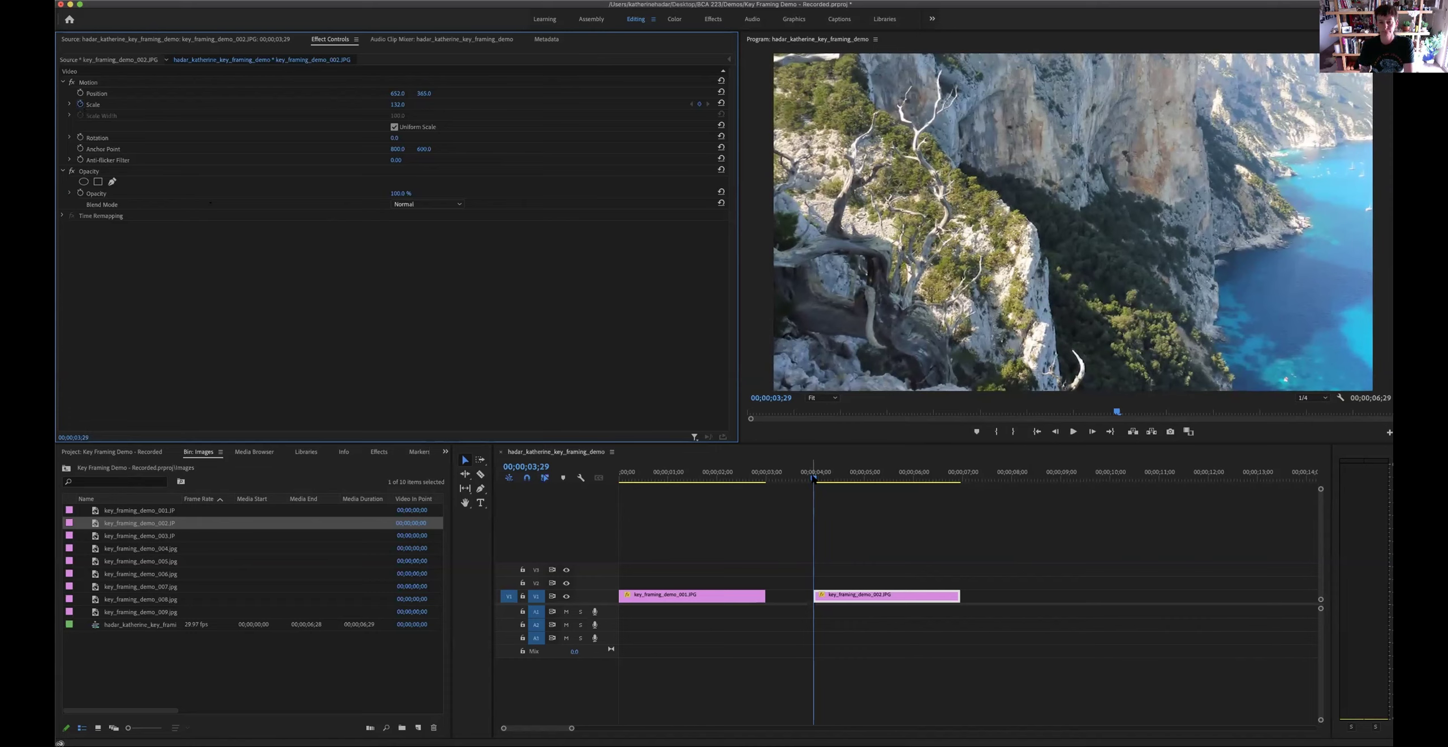
# Set the second clip's scale to 136 at 00;00;06;28 to keyframe the end of its zoom
pyautogui.moveTo(814, 478); pyautogui.dragTo(960, 491)
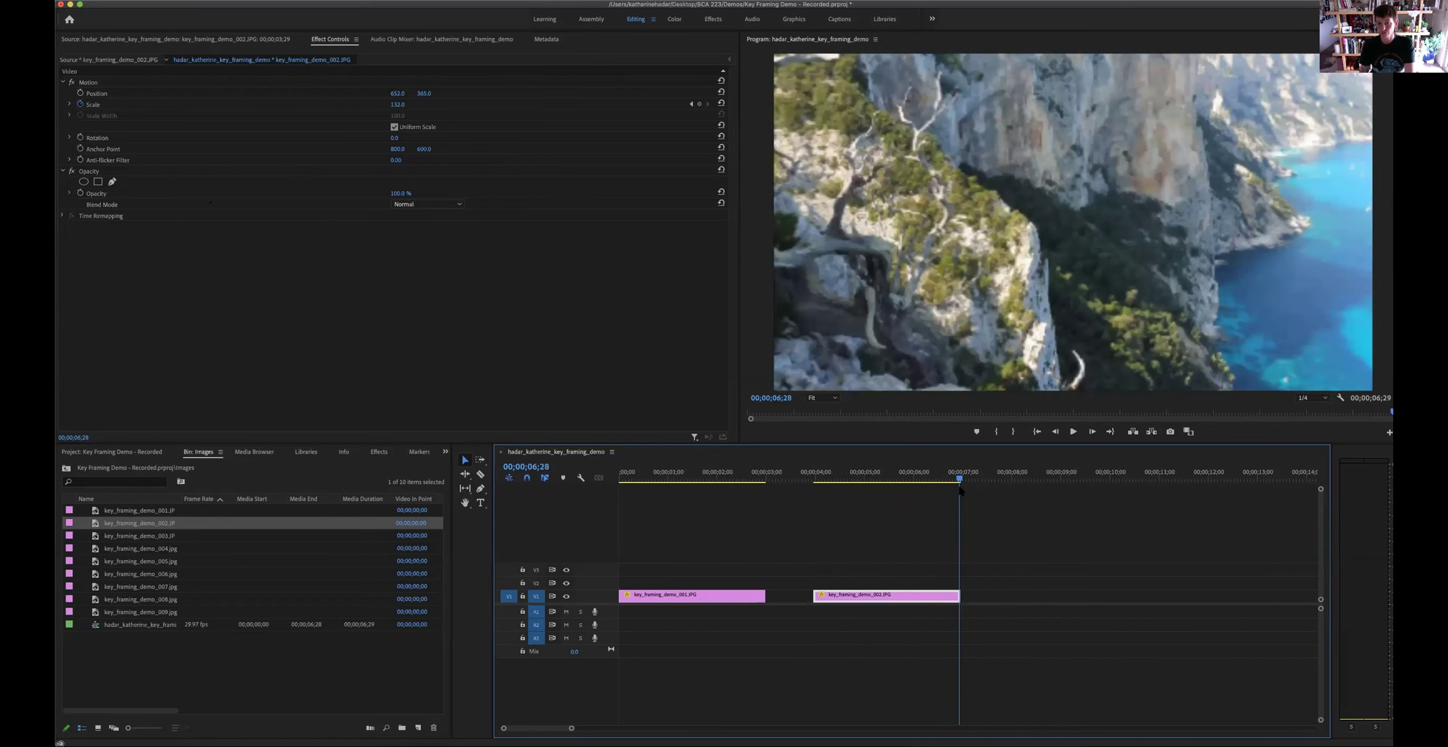
pyautogui.click(397, 105)
pyautogui.click(397, 106)
pyautogui.write('132')
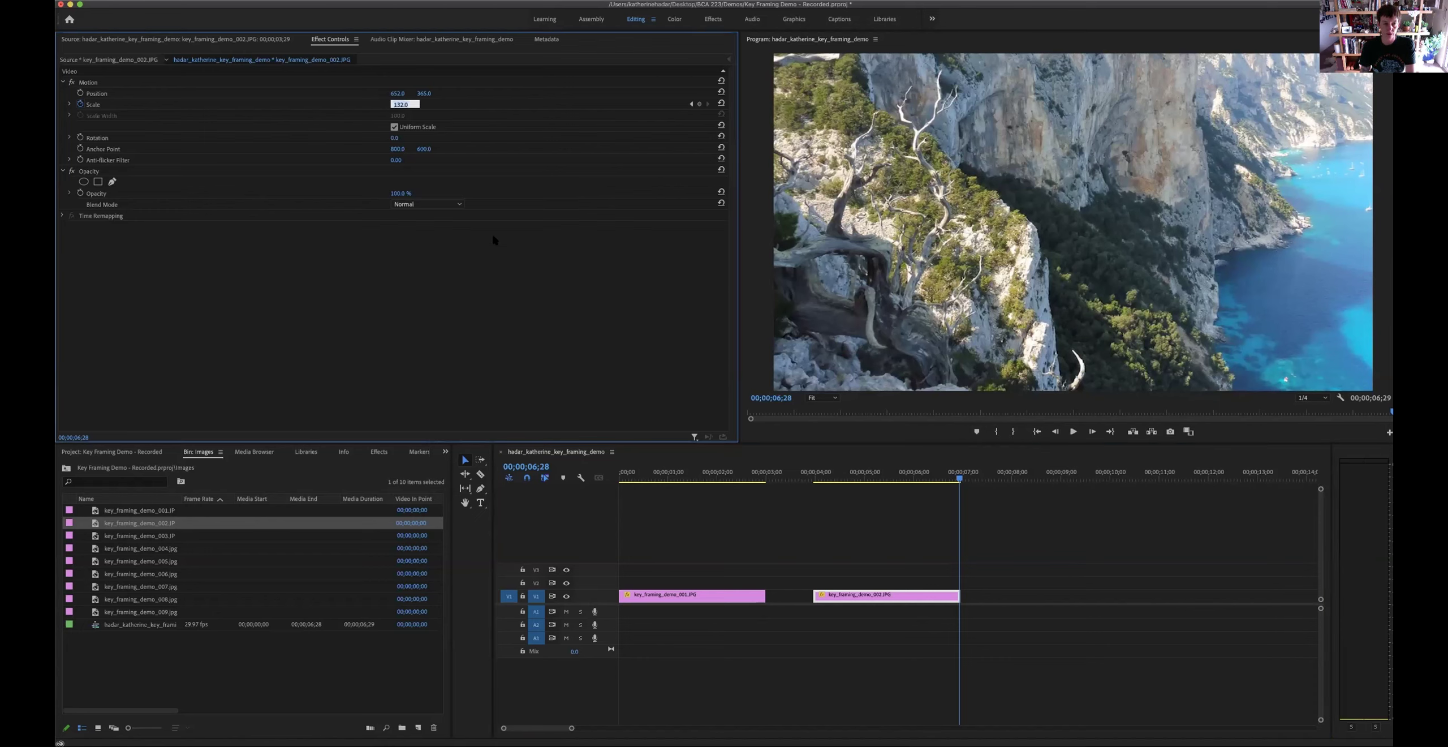
pyautogui.write('13')
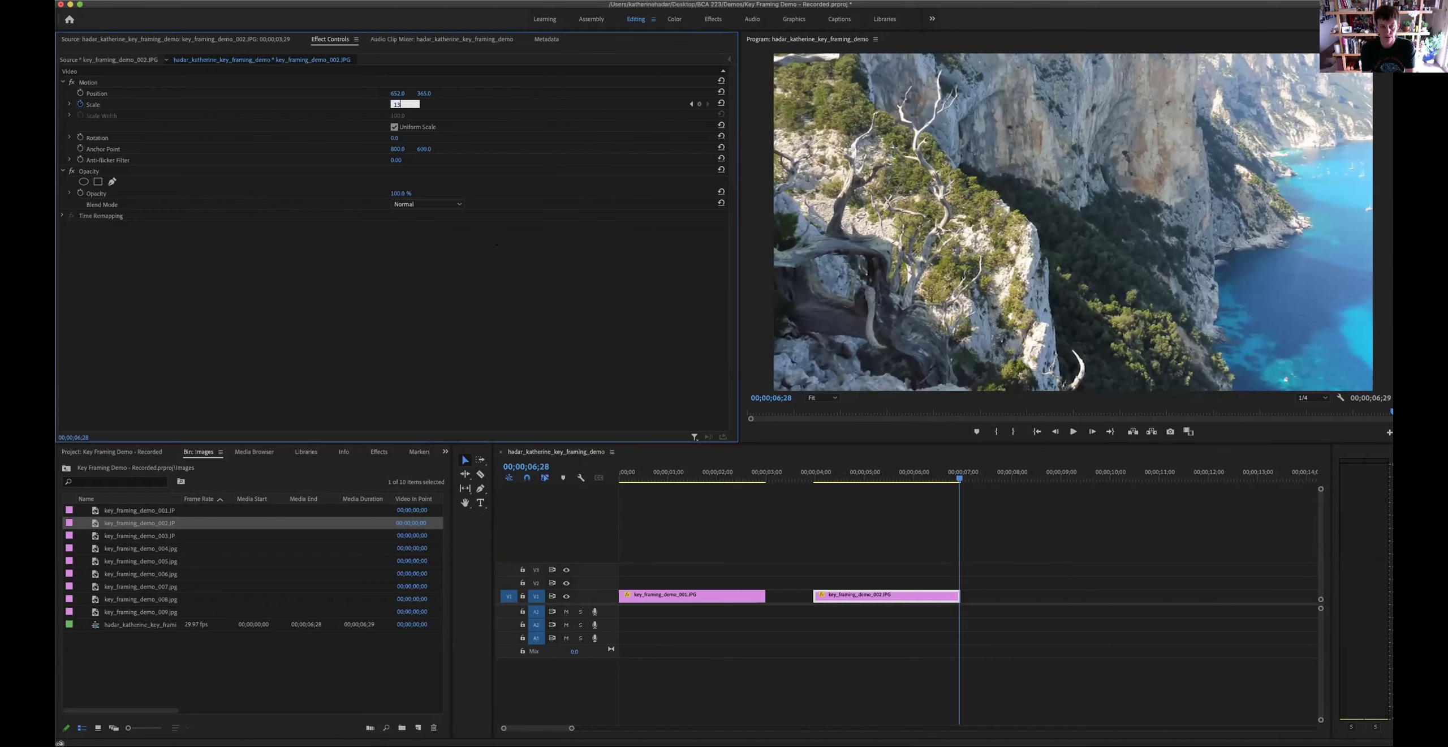
pyautogui.write('6')
pyautogui.press('Return')
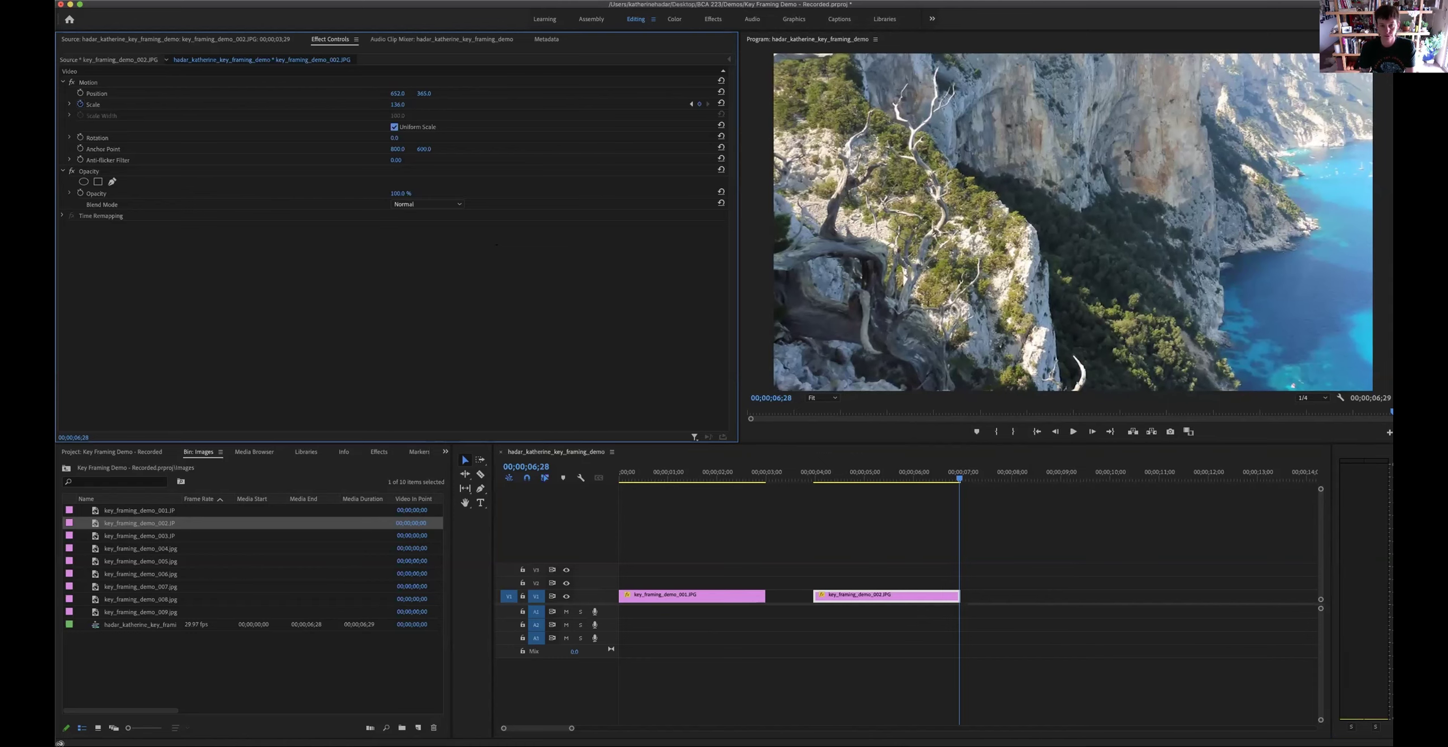
# Move the second clip's image lower in the frame by changing its vertical position at 00;00;06;28
pyautogui.click(424, 94)
pyautogui.click(450, 95)
pyautogui.click(424, 94)
pyautogui.write('370')
pyautogui.press('Return')
pyautogui.moveTo(424, 94)
pyautogui.mouseDown()
pyautogui.moveTo(461, 93)
pyautogui.moveTo(428, 93)
pyautogui.mouseUp()
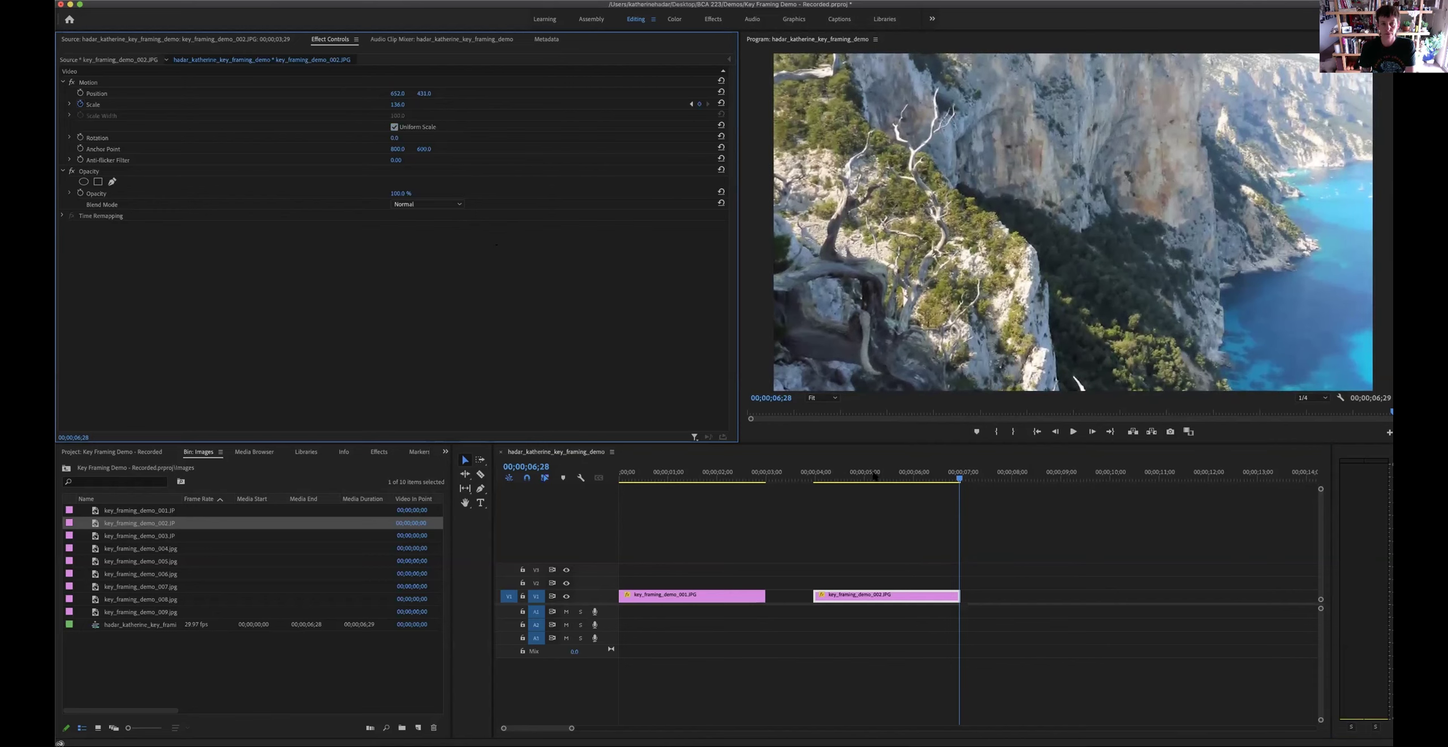
# Keyframe the second clip's vertical position from about 483 at 00;00;03;29 to about 534 at 00;00;06;28
pyautogui.moveTo(960, 478); pyautogui.dragTo(817, 486)
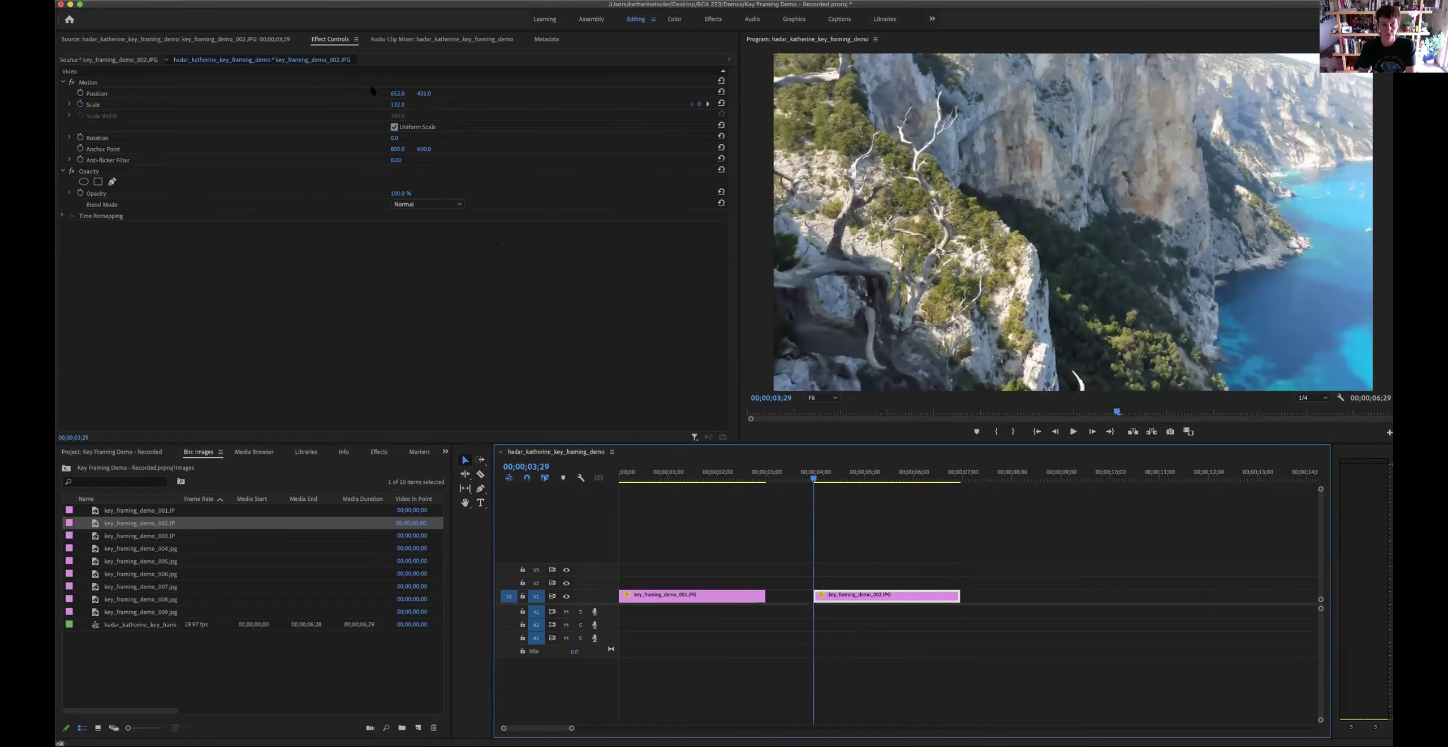
pyautogui.moveTo(424, 94); pyautogui.dragTo(423, 94)
pyautogui.click(424, 94)
pyautogui.click(458, 95)
pyautogui.moveTo(423, 94)
pyautogui.mouseDown()
pyautogui.moveTo(449, 93)
pyautogui.moveTo(432, 94)
pyautogui.mouseUp()
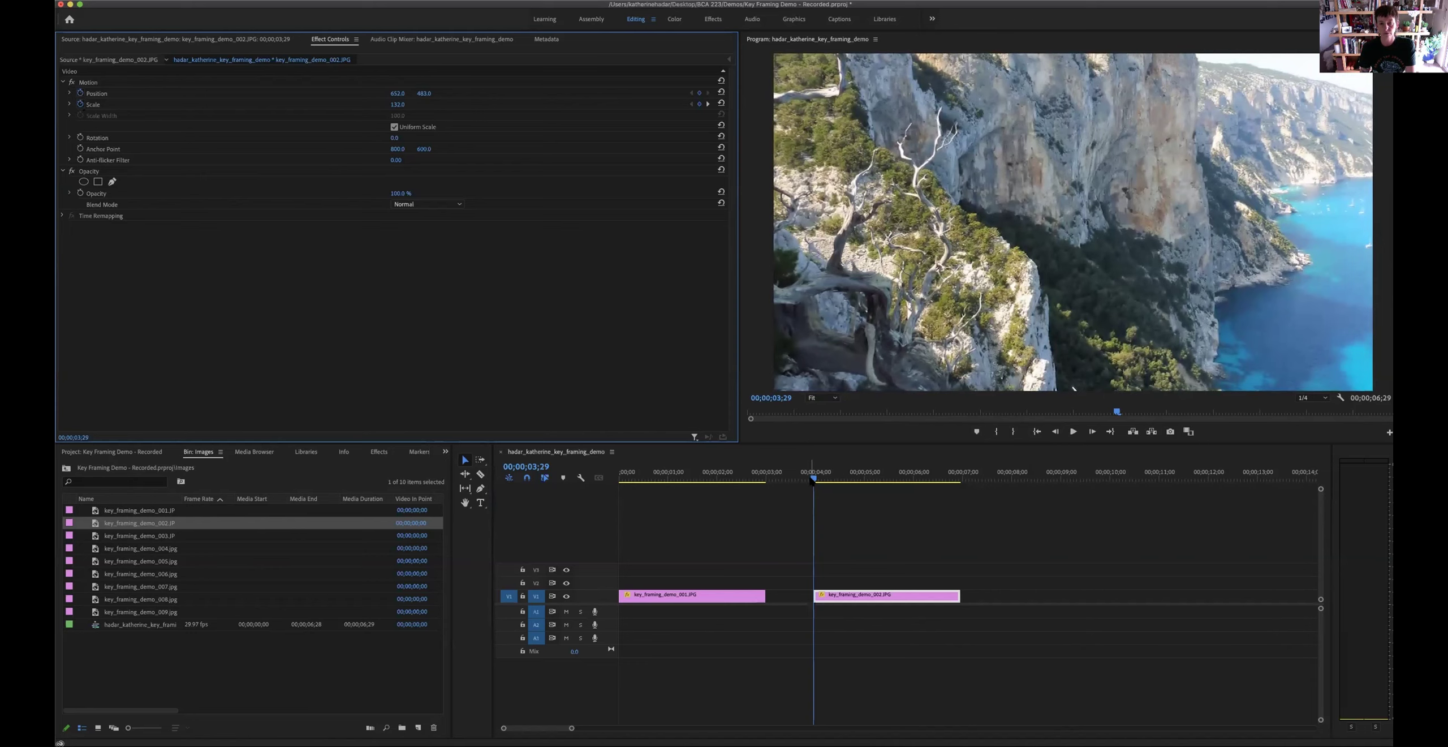
pyautogui.moveTo(812, 479); pyautogui.dragTo(960, 492)
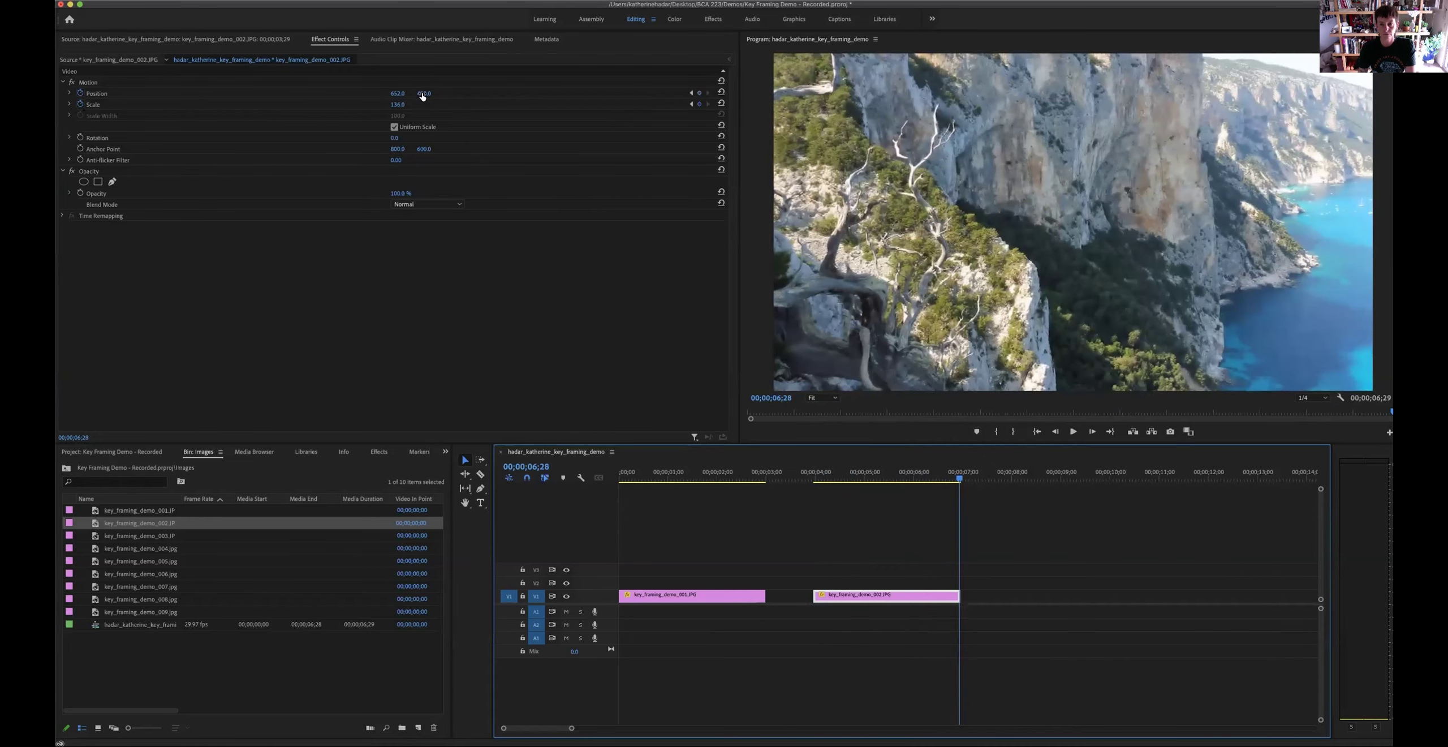
pyautogui.moveTo(424, 93)
pyautogui.mouseDown()
pyautogui.moveTo(463, 93)
pyautogui.moveTo(428, 94)
pyautogui.mouseUp()
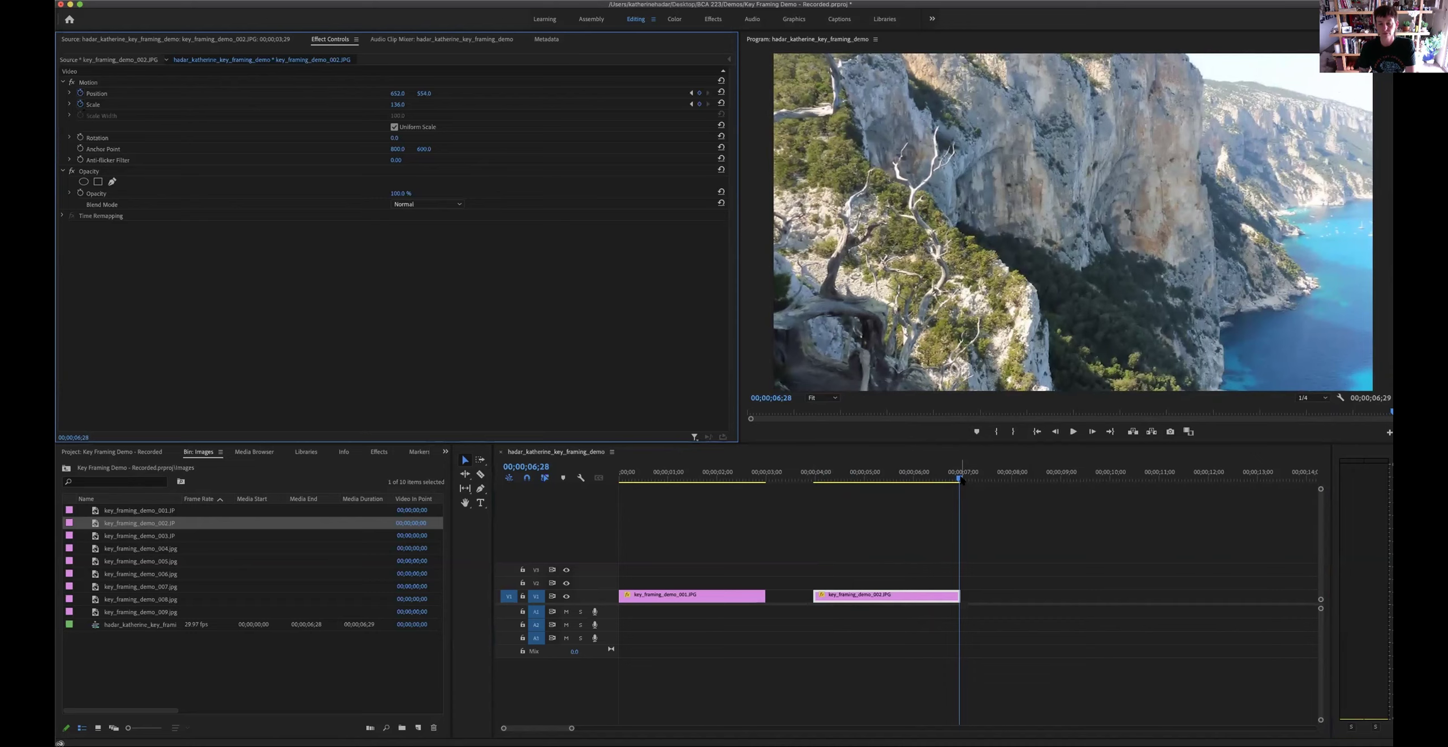
# Play back the second clip to review its scale and position animation
pyautogui.moveTo(962, 479); pyautogui.dragTo(808, 496)
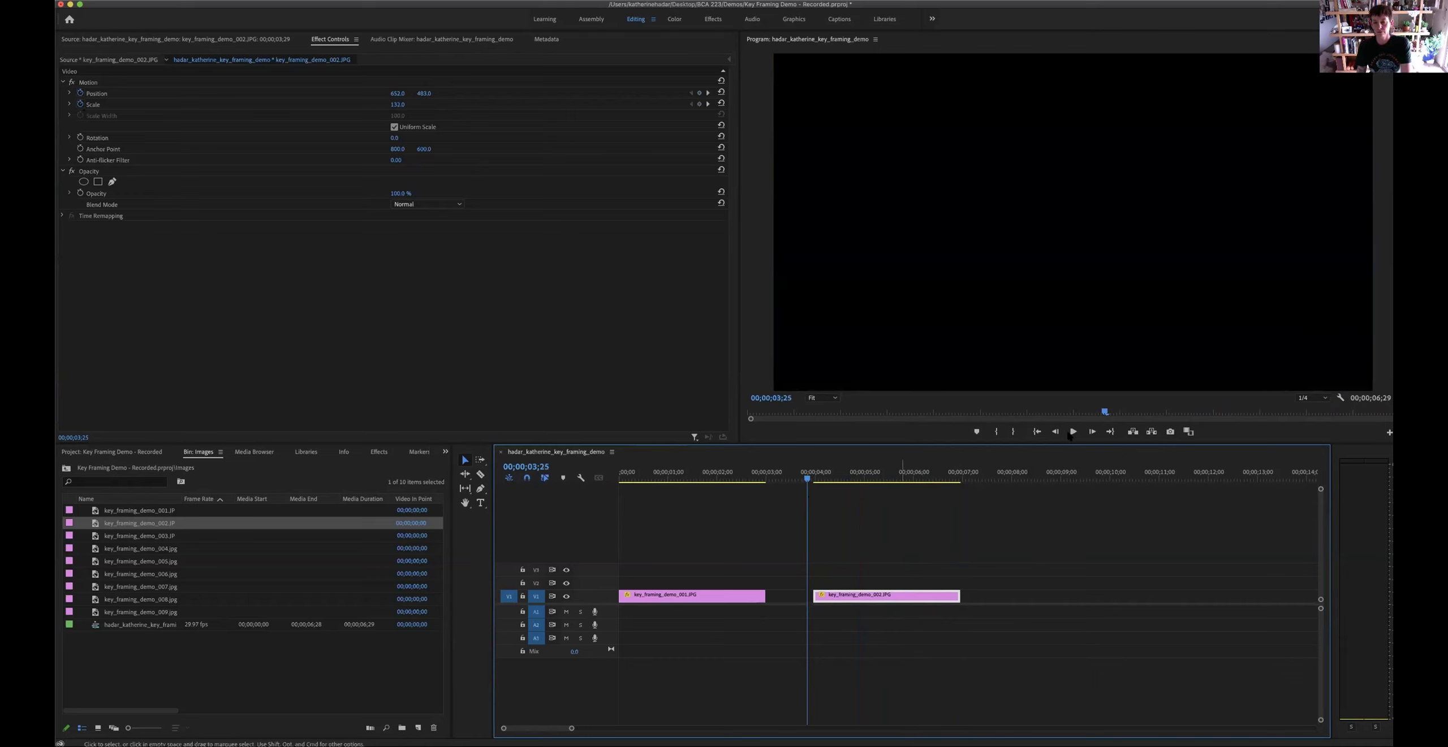
pyautogui.click(1072, 431)
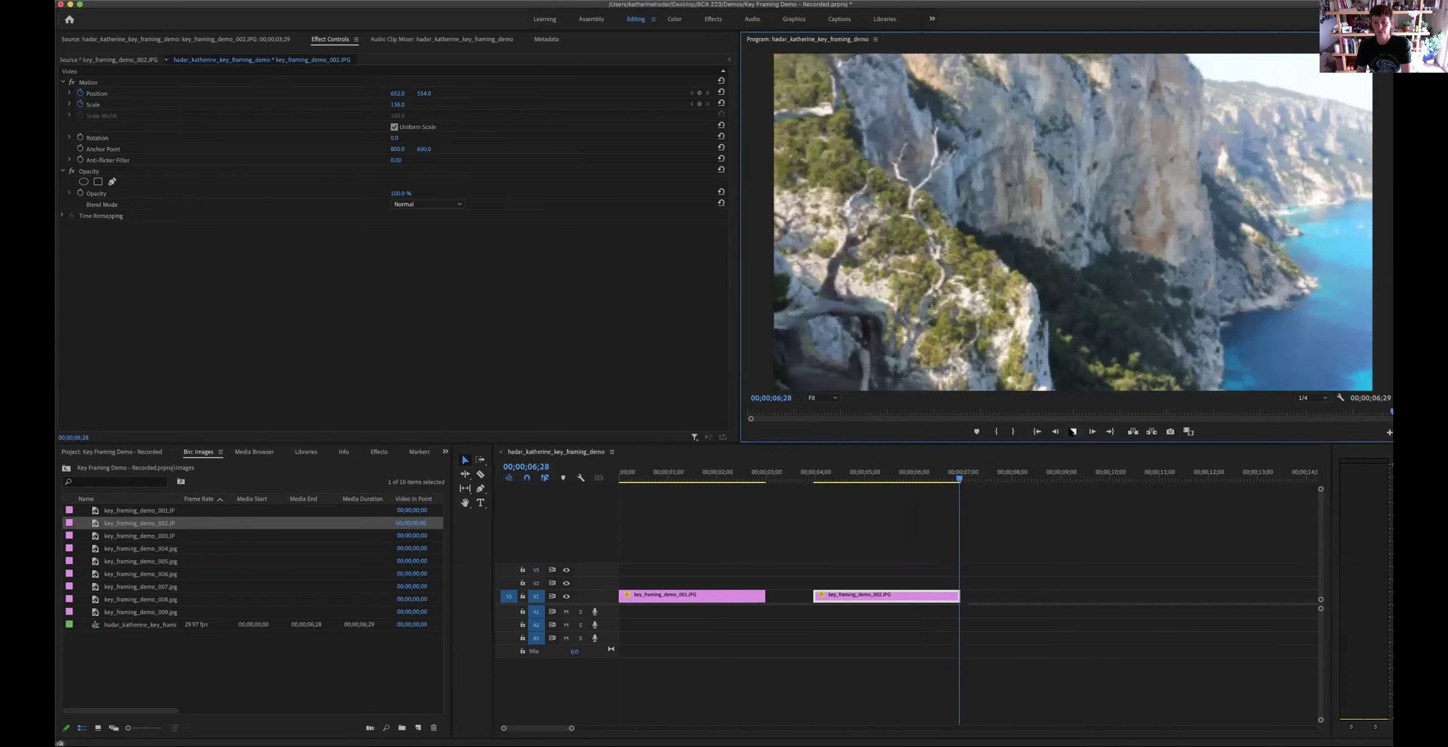
pyautogui.click(1037, 431)
pyautogui.press('space')
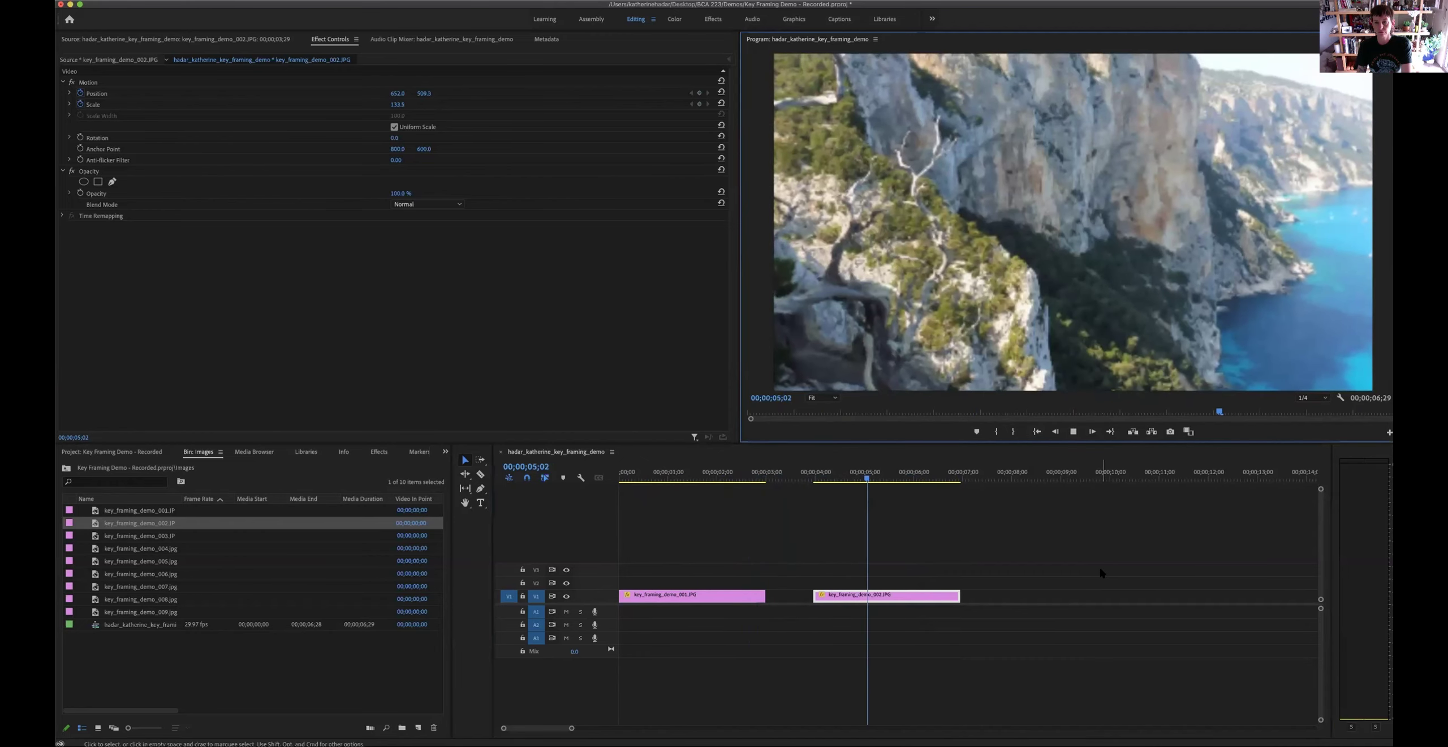
pyautogui.press('space')
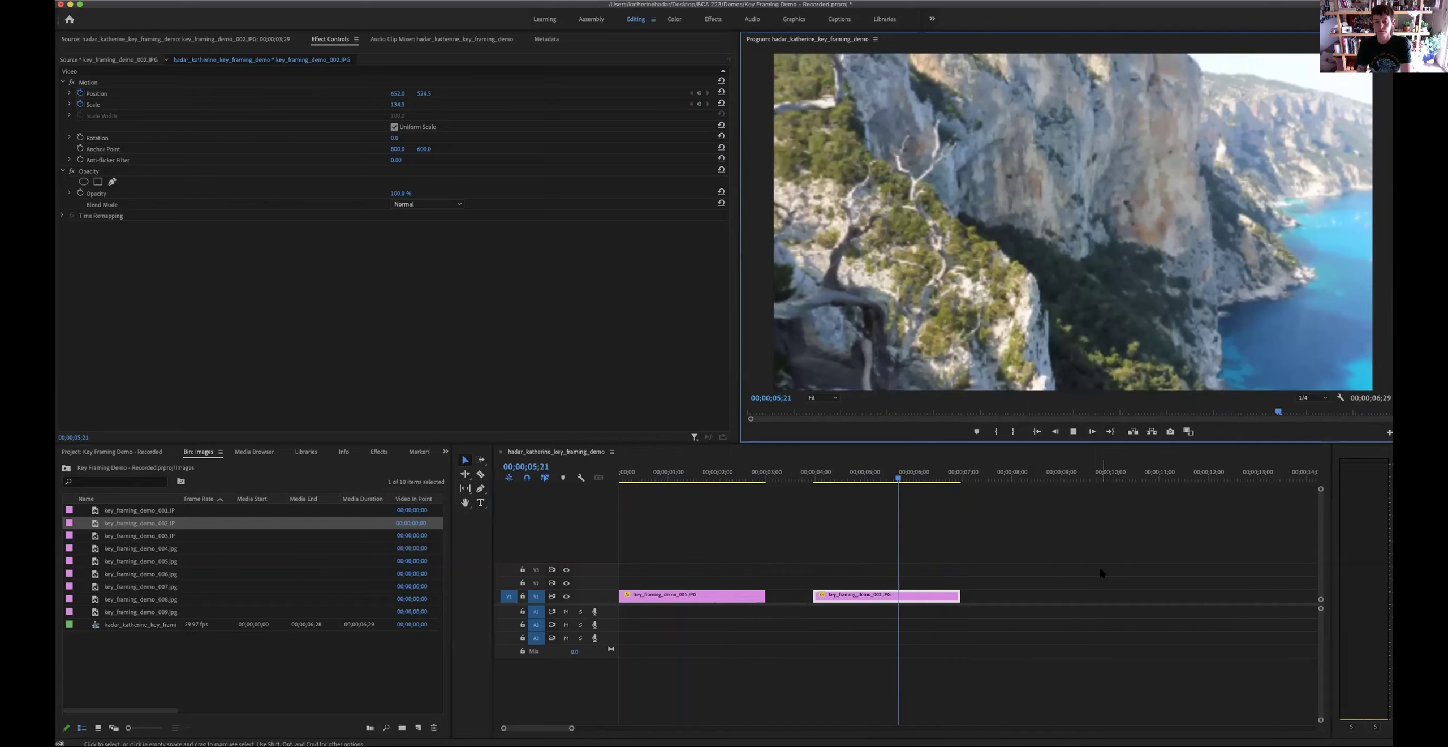
pyautogui.press('space')
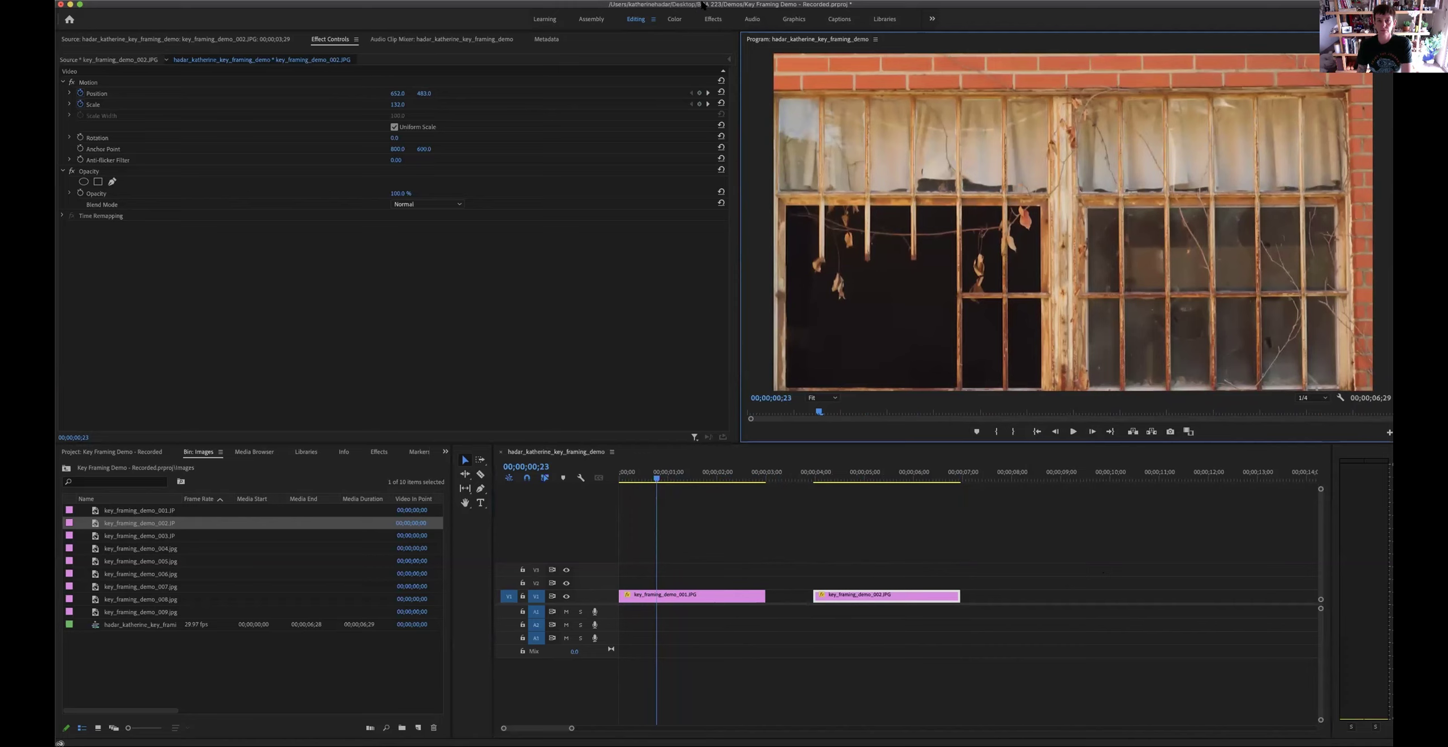
# Switch to the Graphics workspace and place the Basic Title template on track V3, starting at 00;00;05;15 over the second clip
pyautogui.click(794, 19)
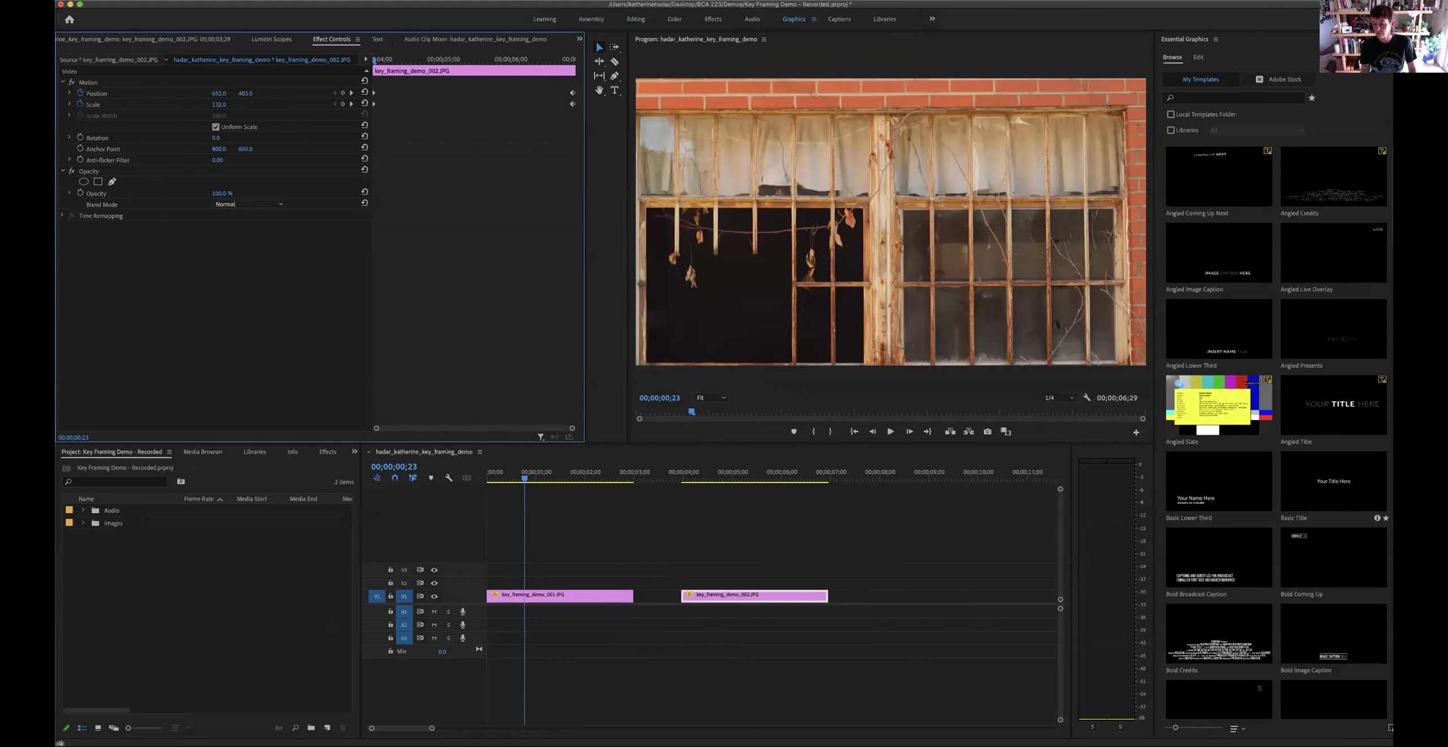
pyautogui.click(1327, 486)
pyautogui.moveTo(1326, 486); pyautogui.dragTo(756, 574)
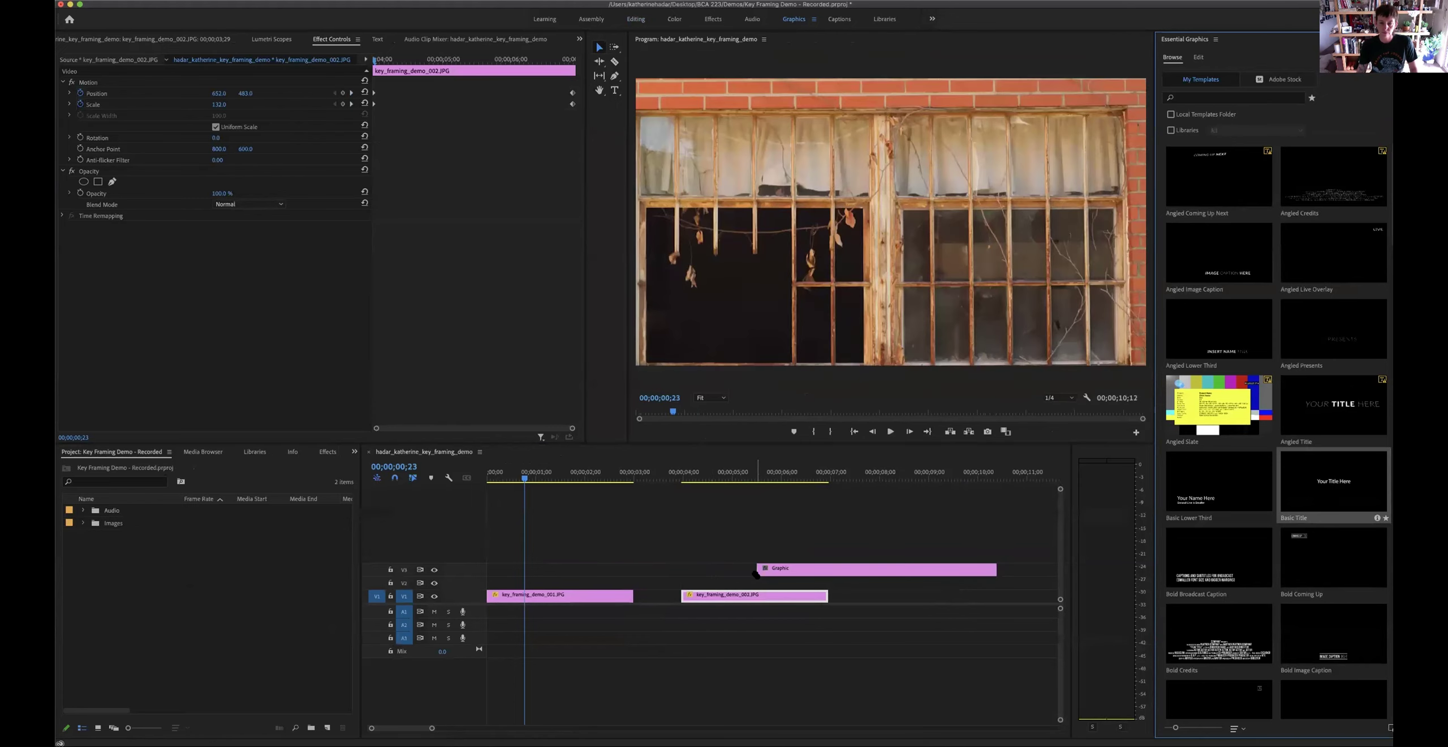
# Replace the placeholder title text with "Sitting Safely at my Desk" and open its font list
pyautogui.click(810, 571)
pyautogui.click(832, 473)
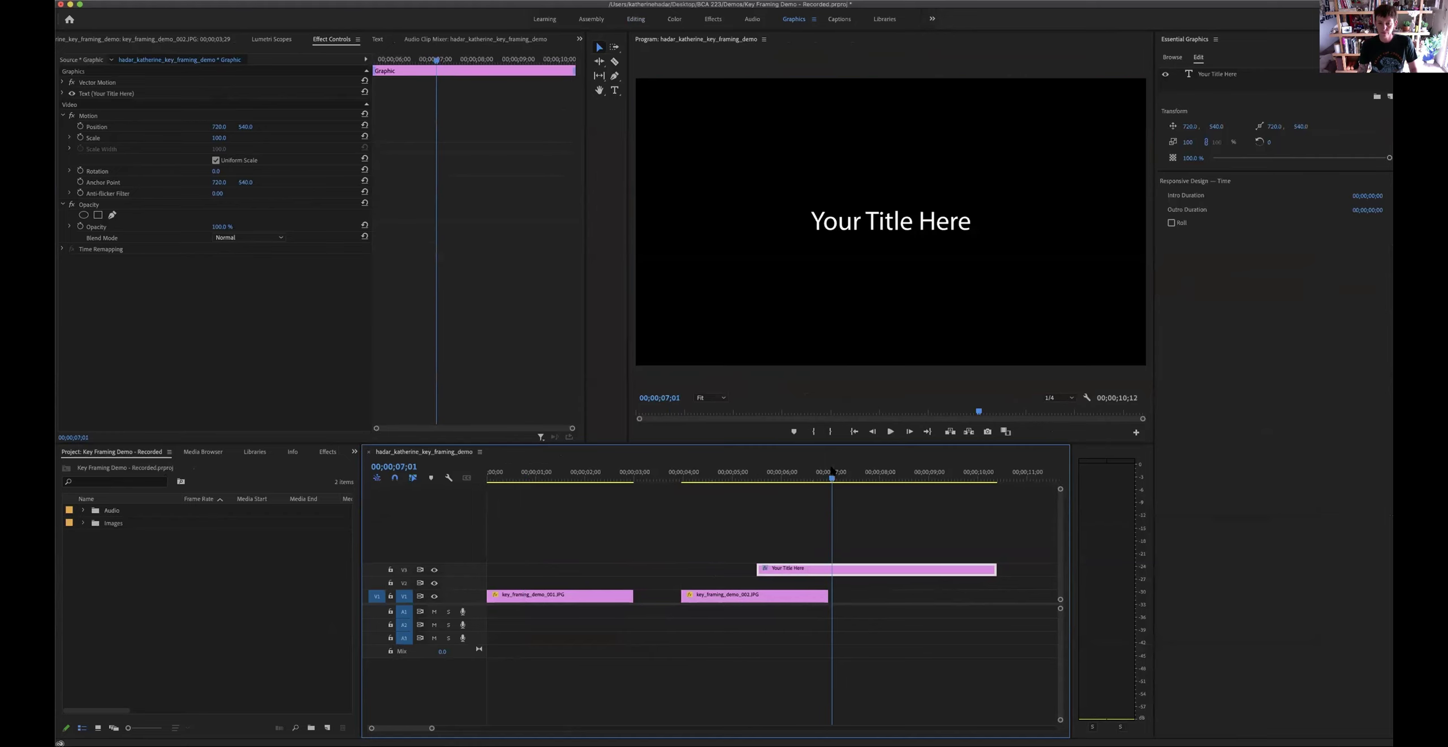
pyautogui.click(907, 221)
pyautogui.doubleClick(906, 222)
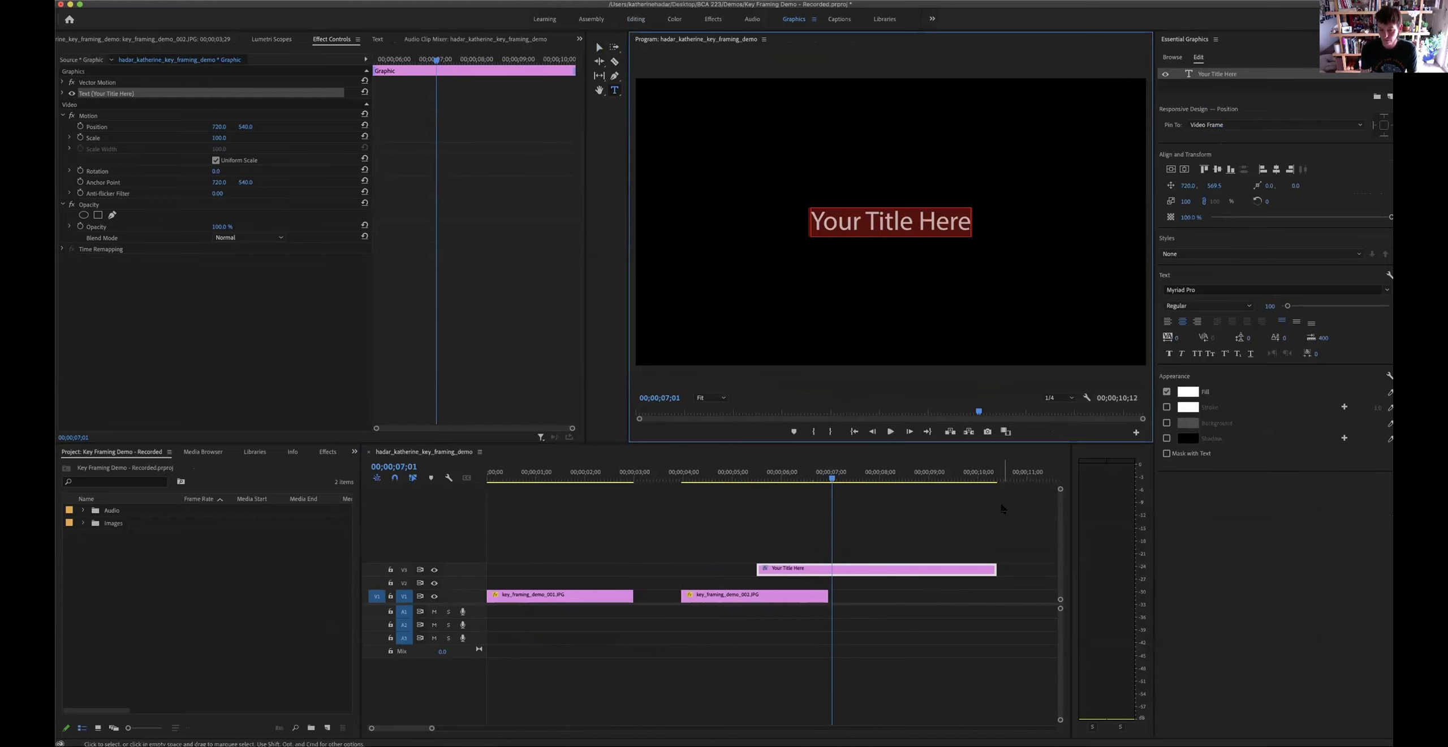
pyautogui.click(1185, 66)
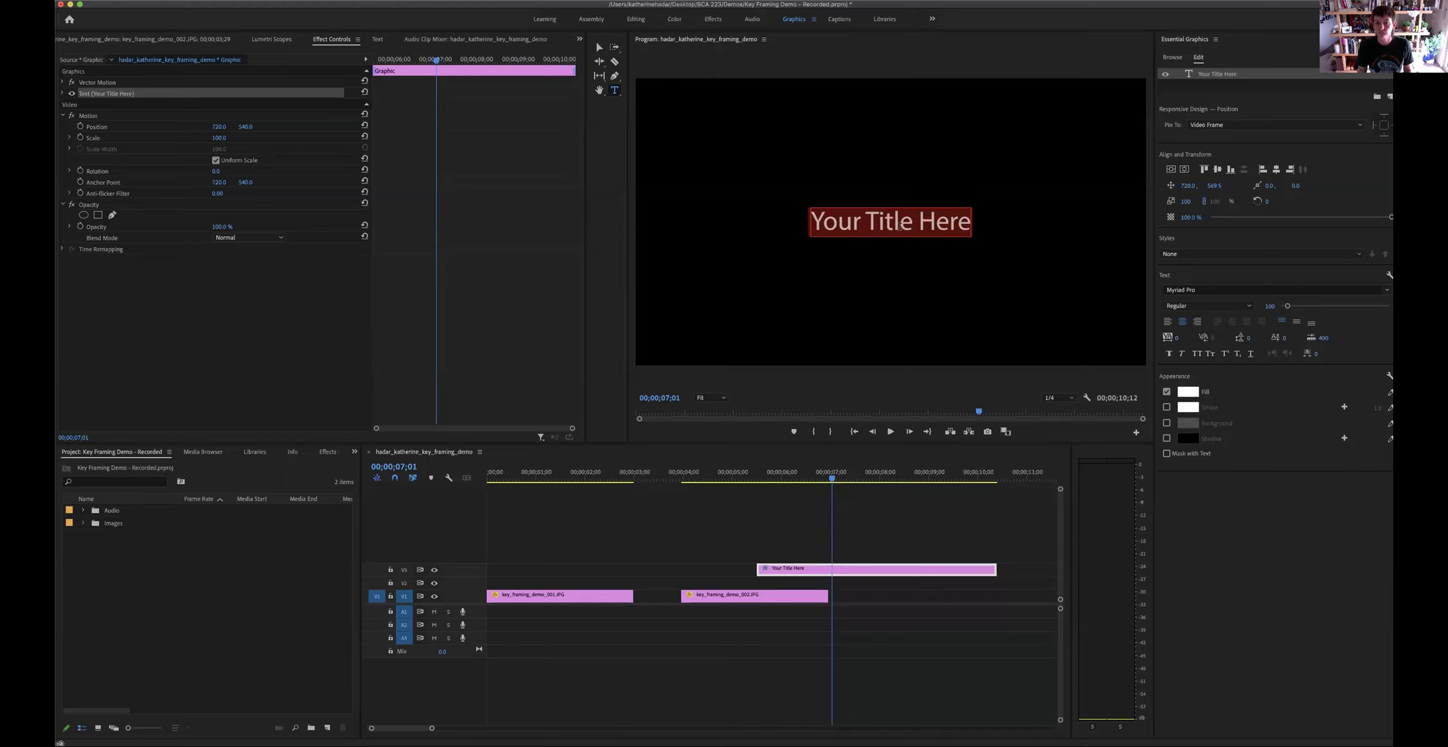
pyautogui.click(899, 226)
pyautogui.press('super+a')
pyautogui.write('Sitting Safely at my Desi')
pyautogui.press('BackSpace')
pyautogui.write('k')
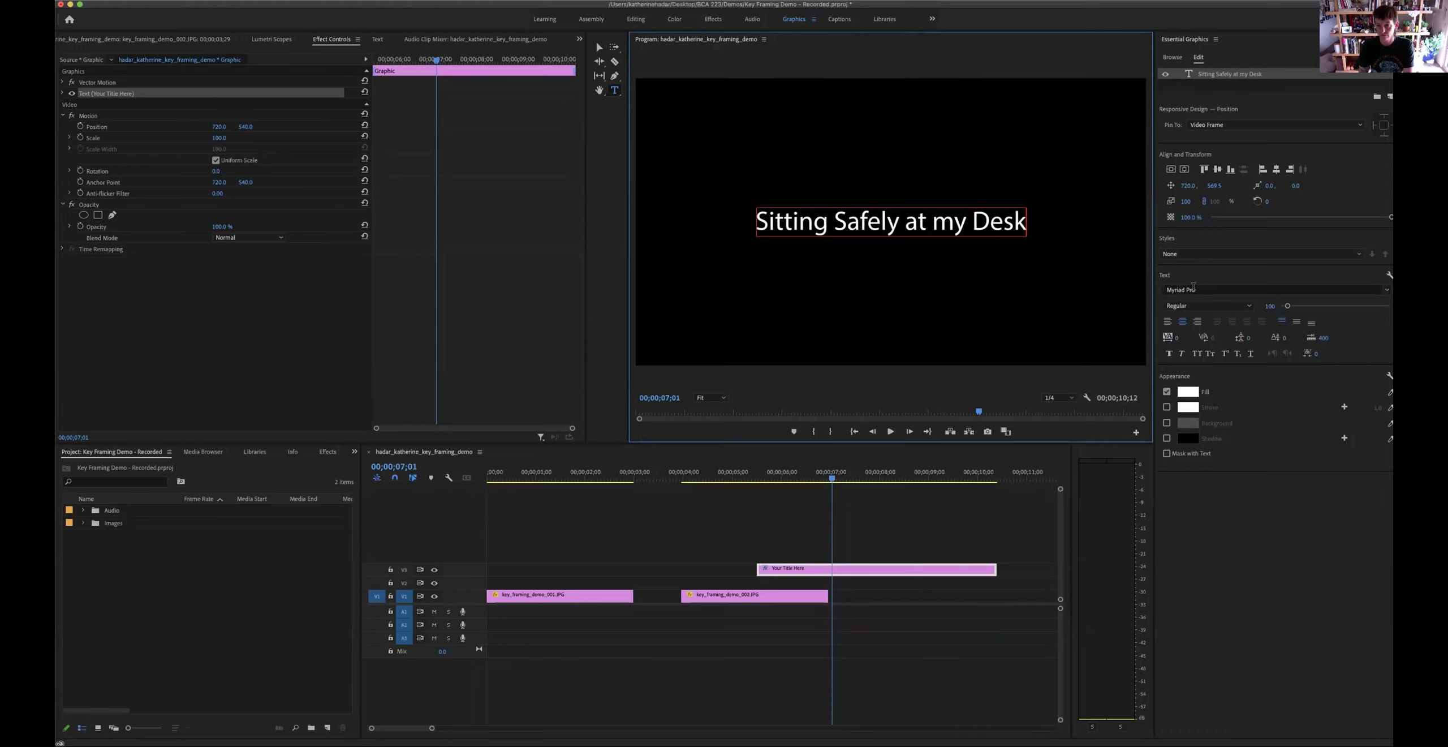
pyautogui.click(1194, 289)
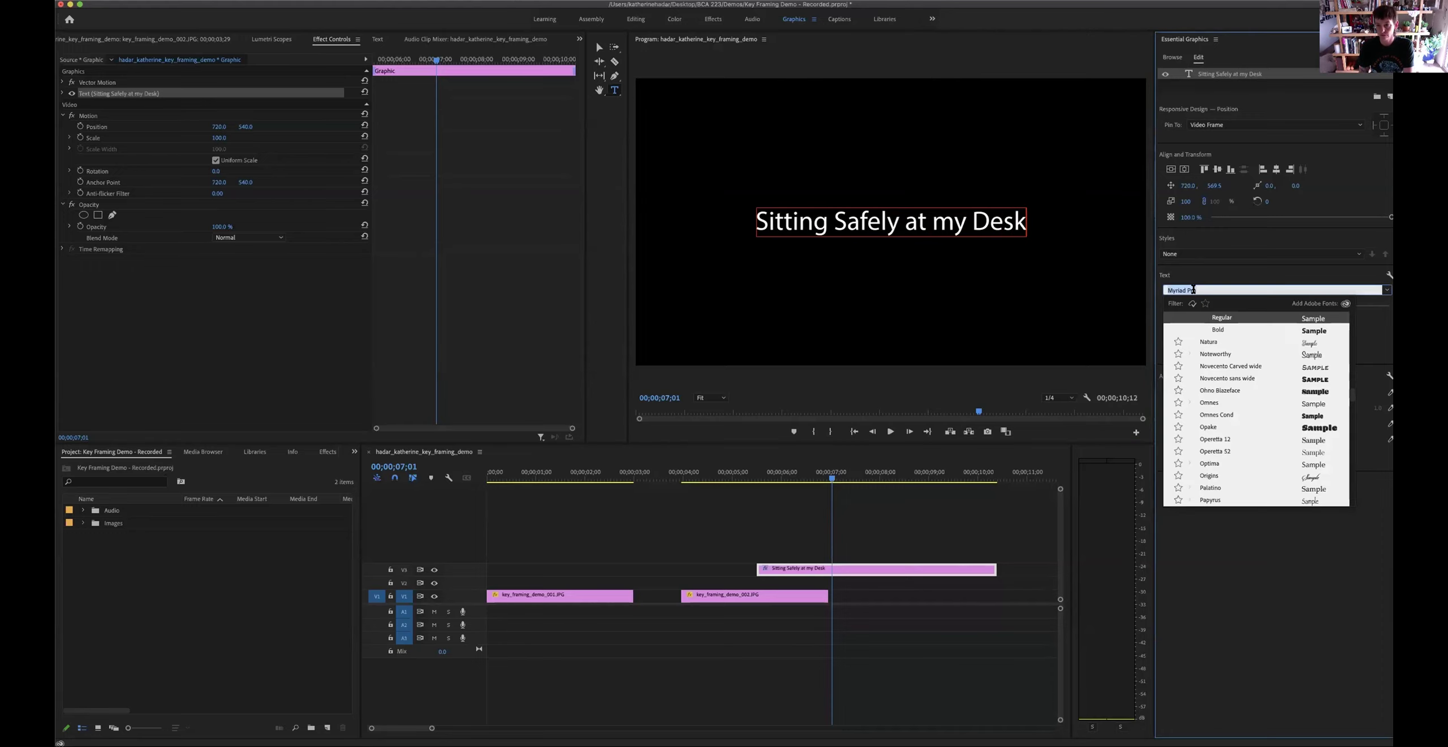
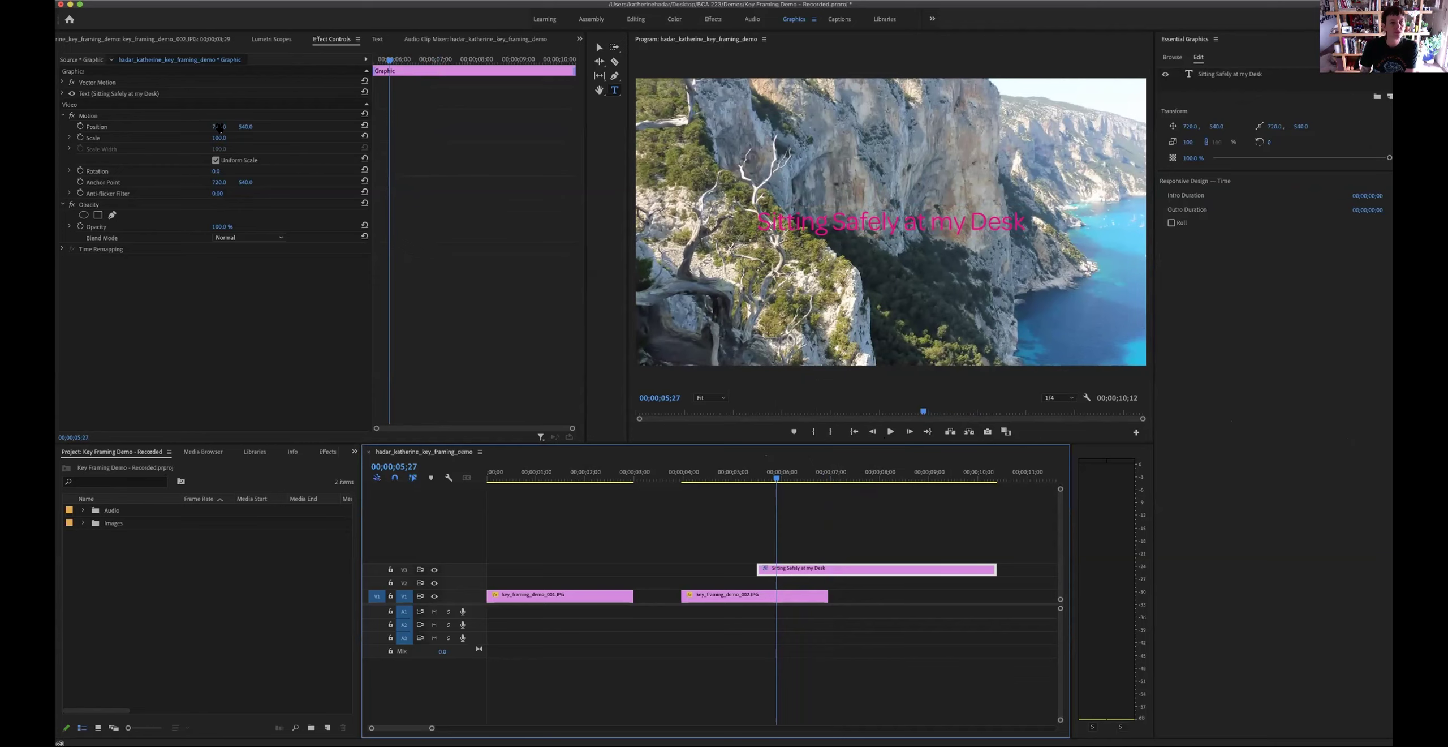
# Move the title to the lower right of the frame, at about 1050 horizontally and 925 vertically
pyautogui.moveTo(221, 129); pyautogui.dragTo(383, 129)
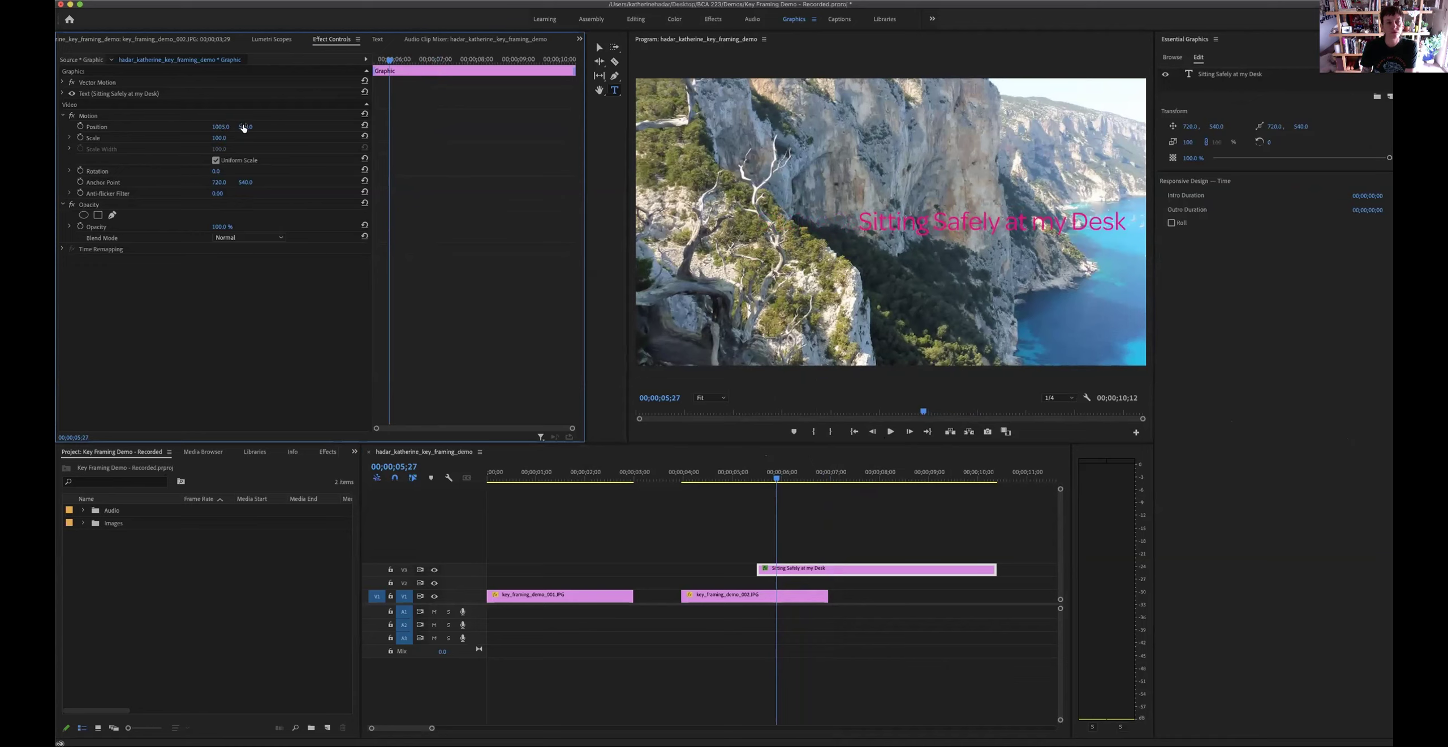
pyautogui.moveTo(246, 127); pyautogui.dragTo(418, 126)
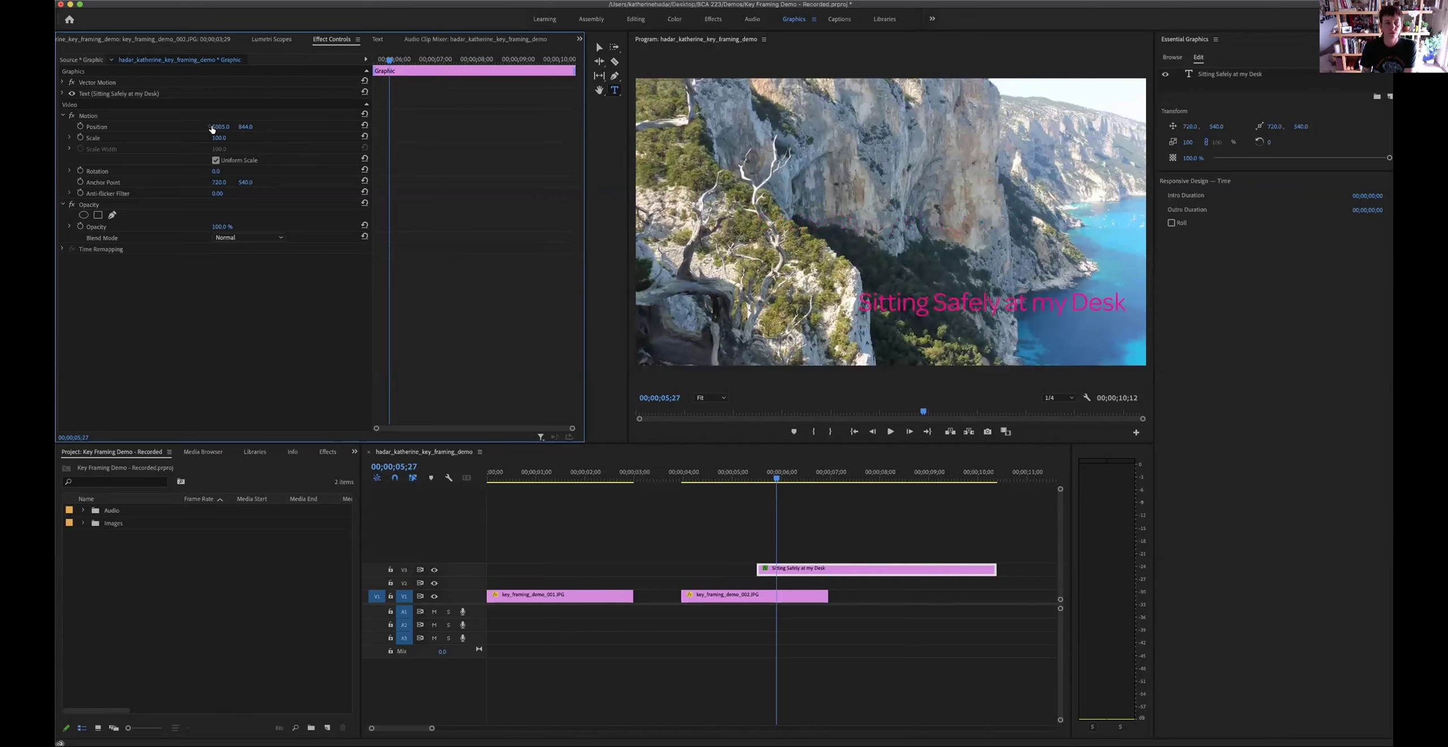
pyautogui.moveTo(219, 126)
pyautogui.mouseDown()
pyautogui.moveTo(255, 126)
pyautogui.moveTo(234, 126)
pyautogui.mouseUp()
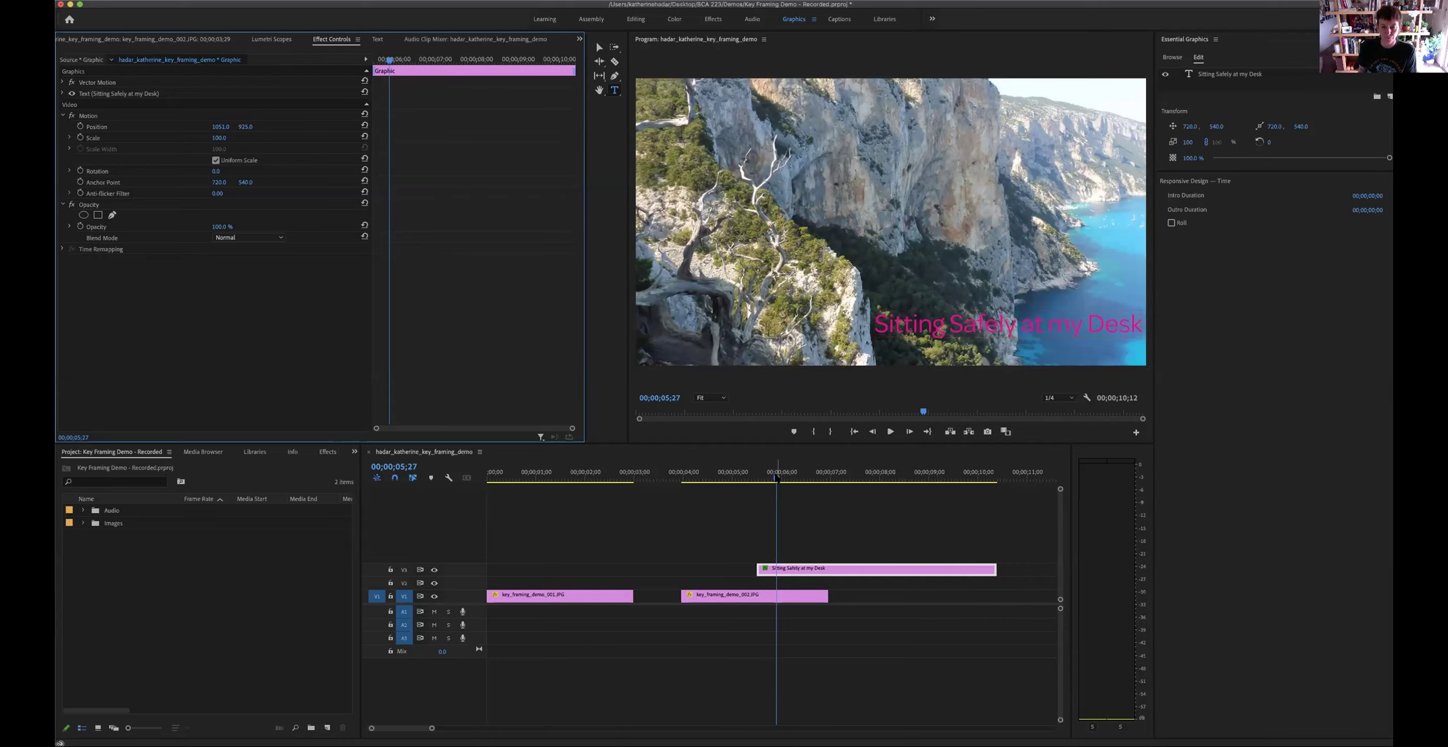
# Keyframe the title's opacity from 0% at 00;00;05;15 to 100% at 00;00;06;21 for a fade-in
pyautogui.moveTo(777, 478); pyautogui.dragTo(757, 478)
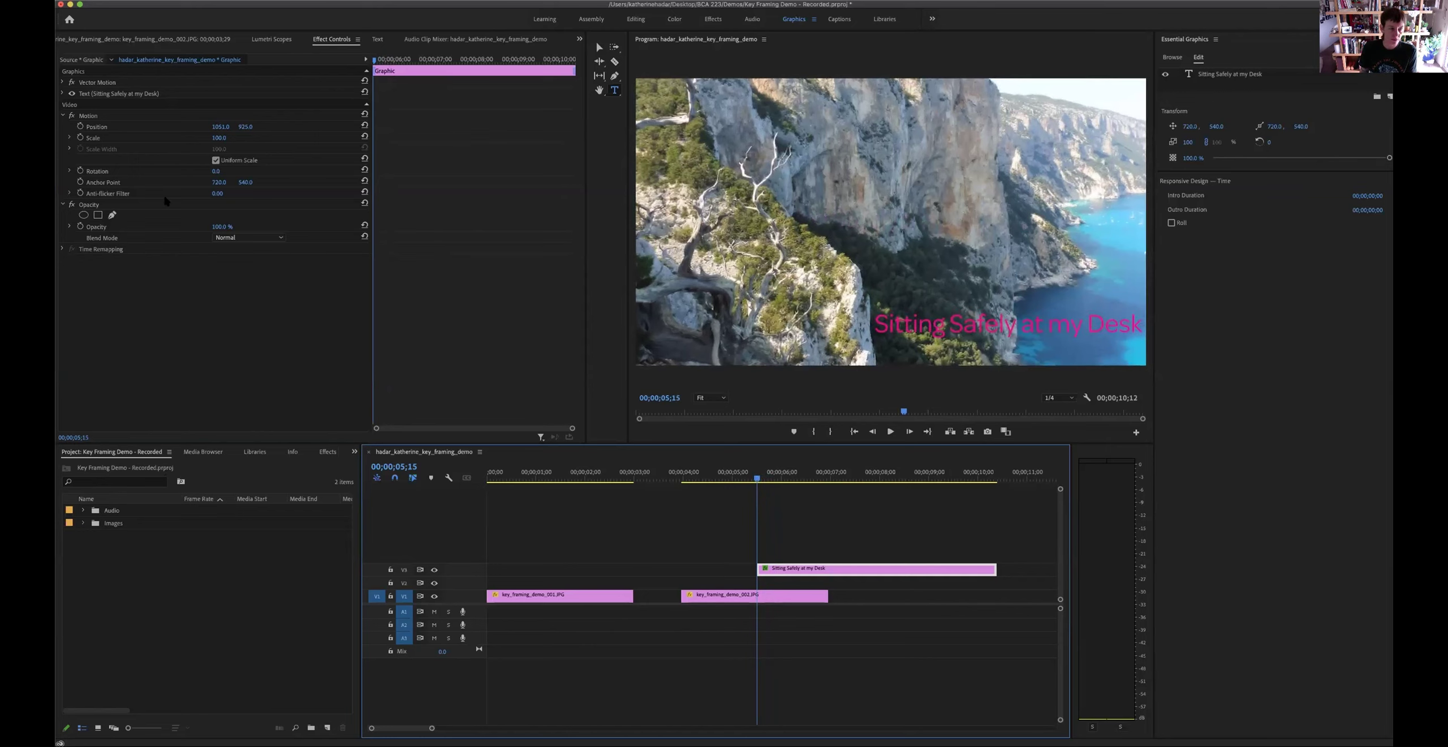
pyautogui.click(80, 227)
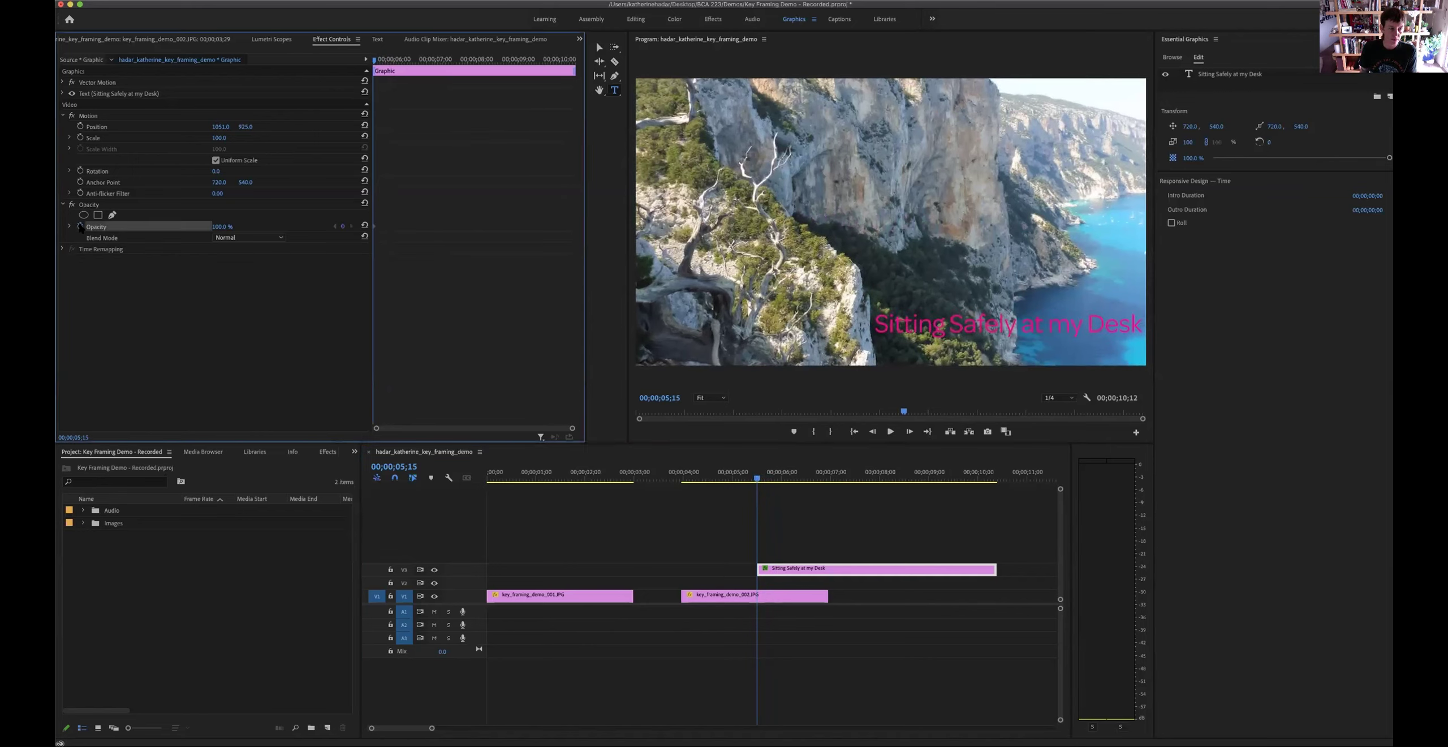
pyautogui.click(225, 226)
pyautogui.write('0')
pyautogui.press('Return')
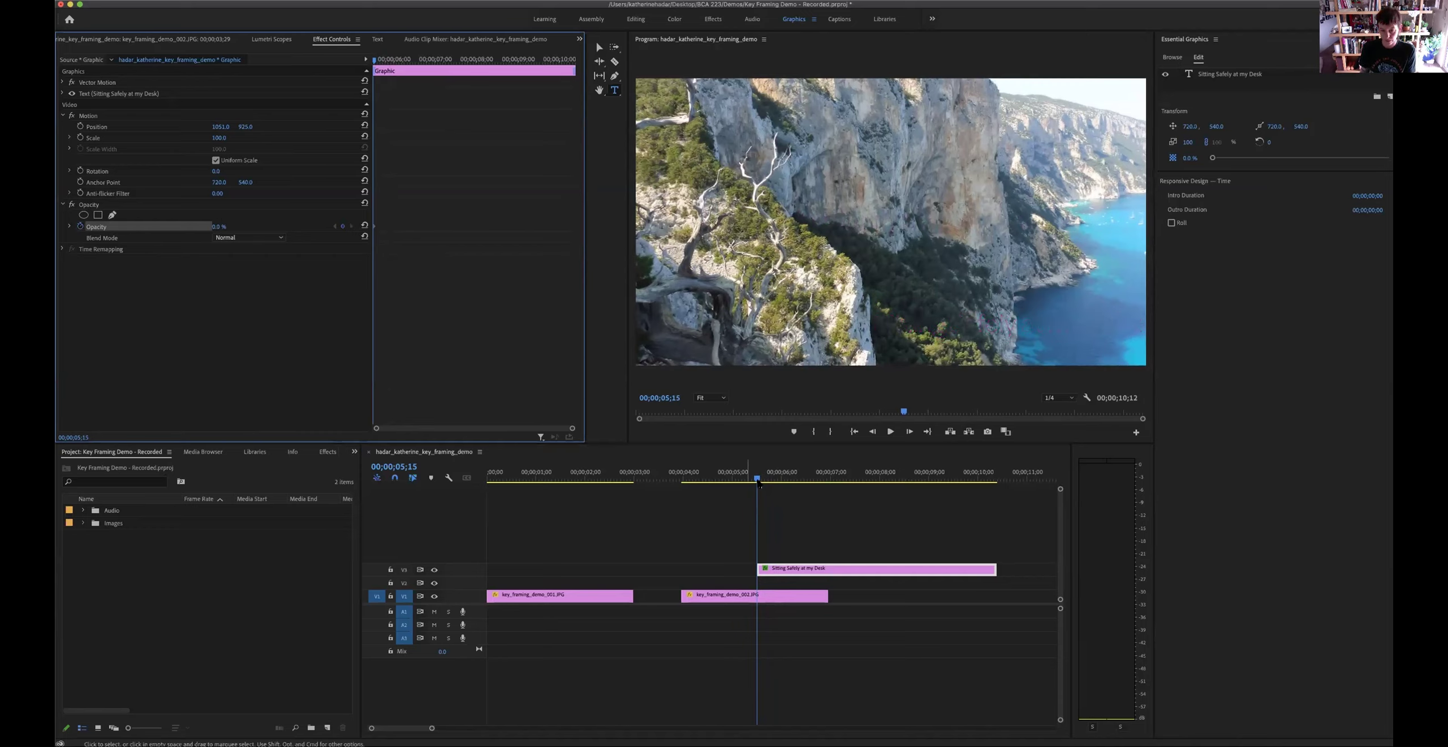
pyautogui.moveTo(759, 481); pyautogui.dragTo(816, 484)
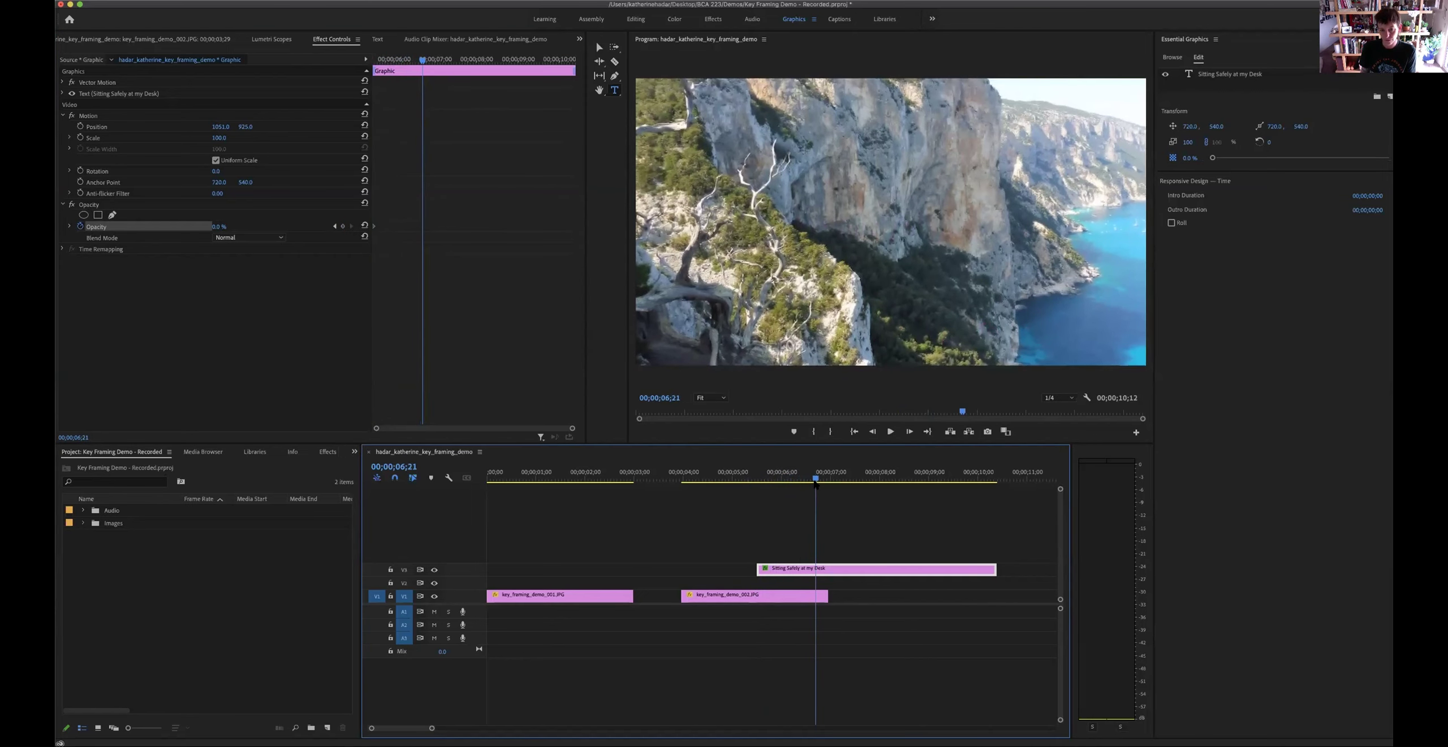
pyautogui.click(217, 227)
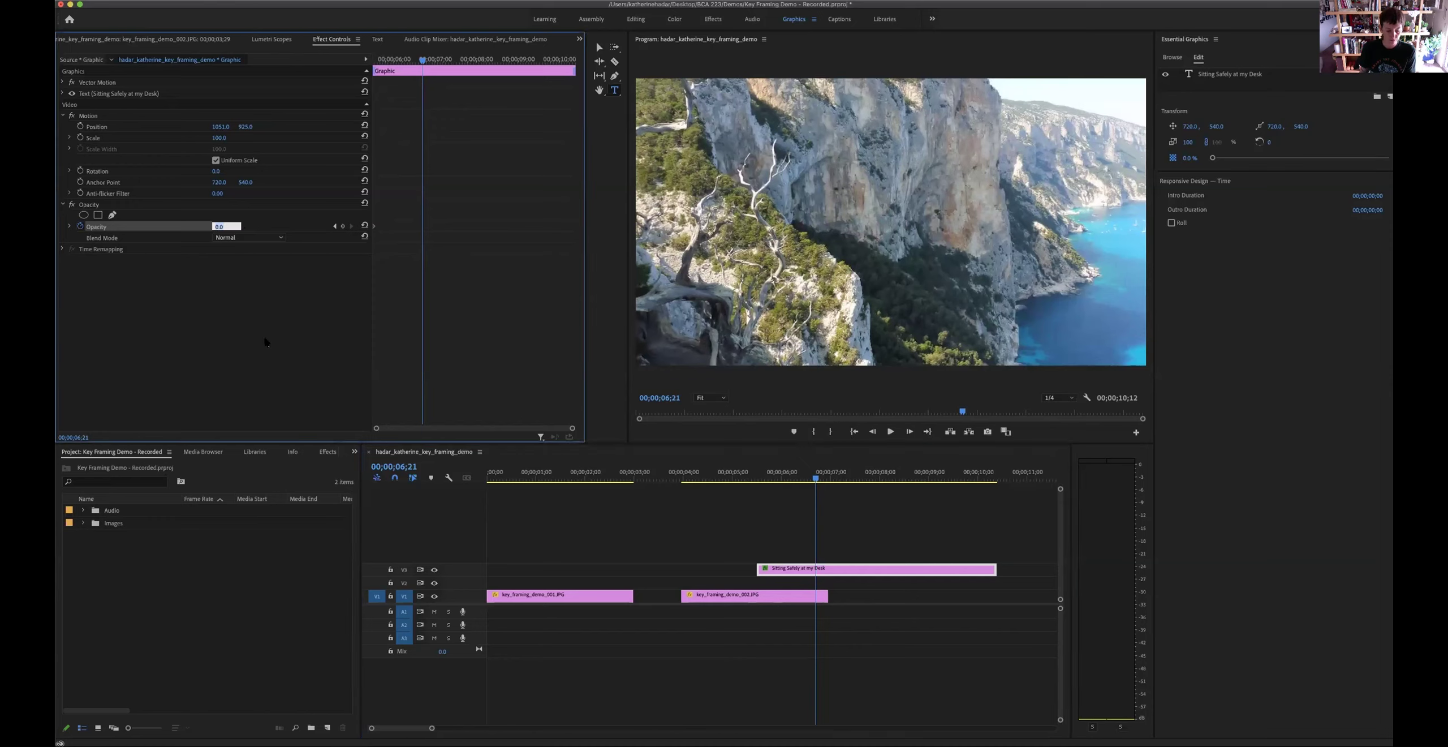
pyautogui.press('Return')
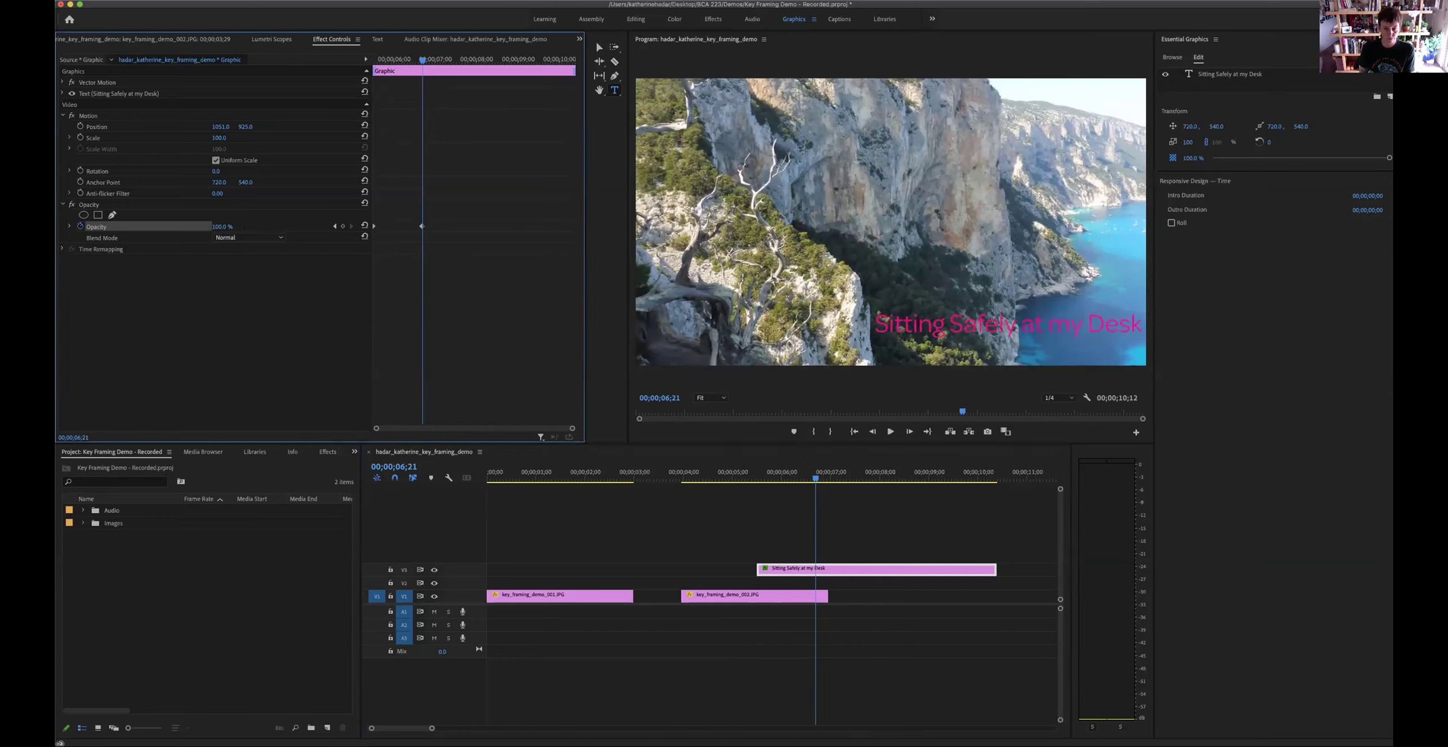
# Play back the sequence from before the title to review its opacity fade-in
pyautogui.moveTo(815, 479); pyautogui.dragTo(729, 480)
pyautogui.press('Up')
pyautogui.press('space')
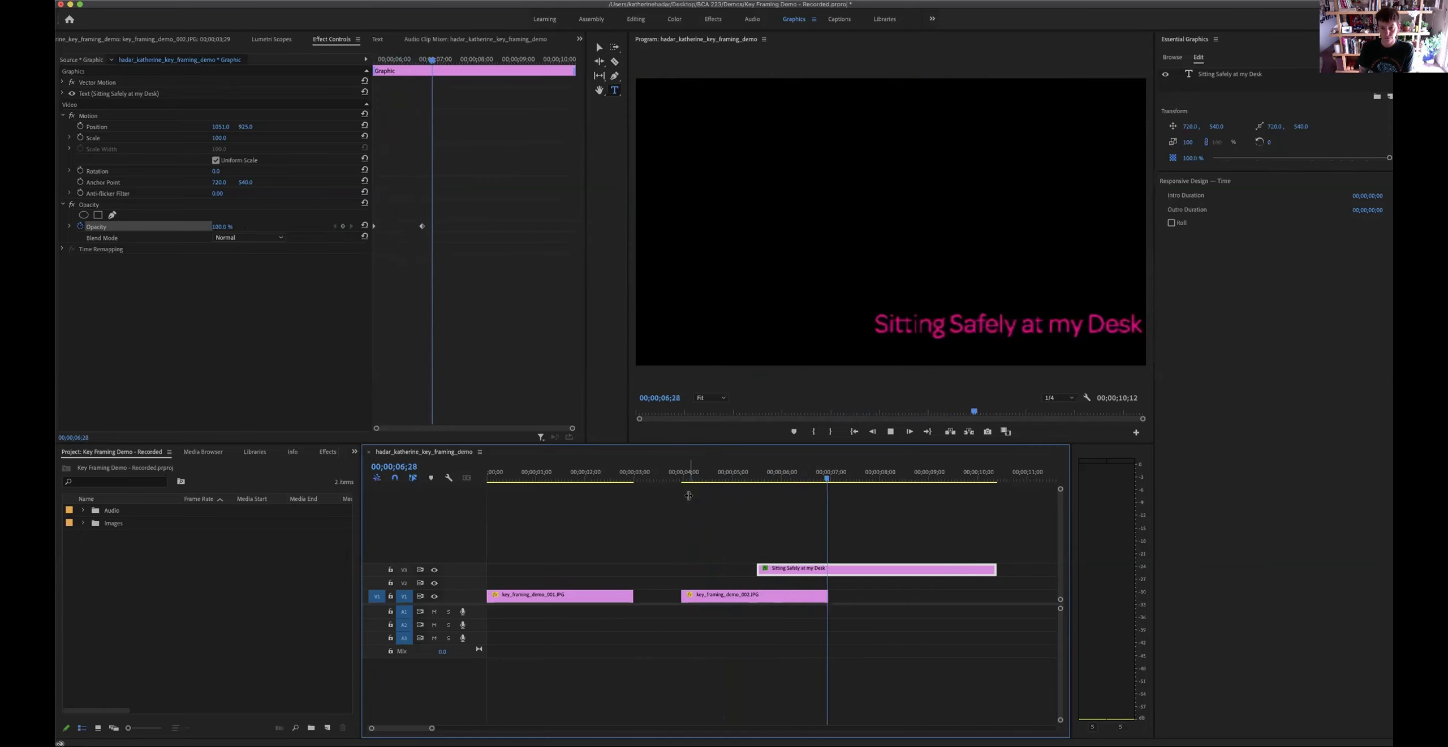
pyautogui.press('space')
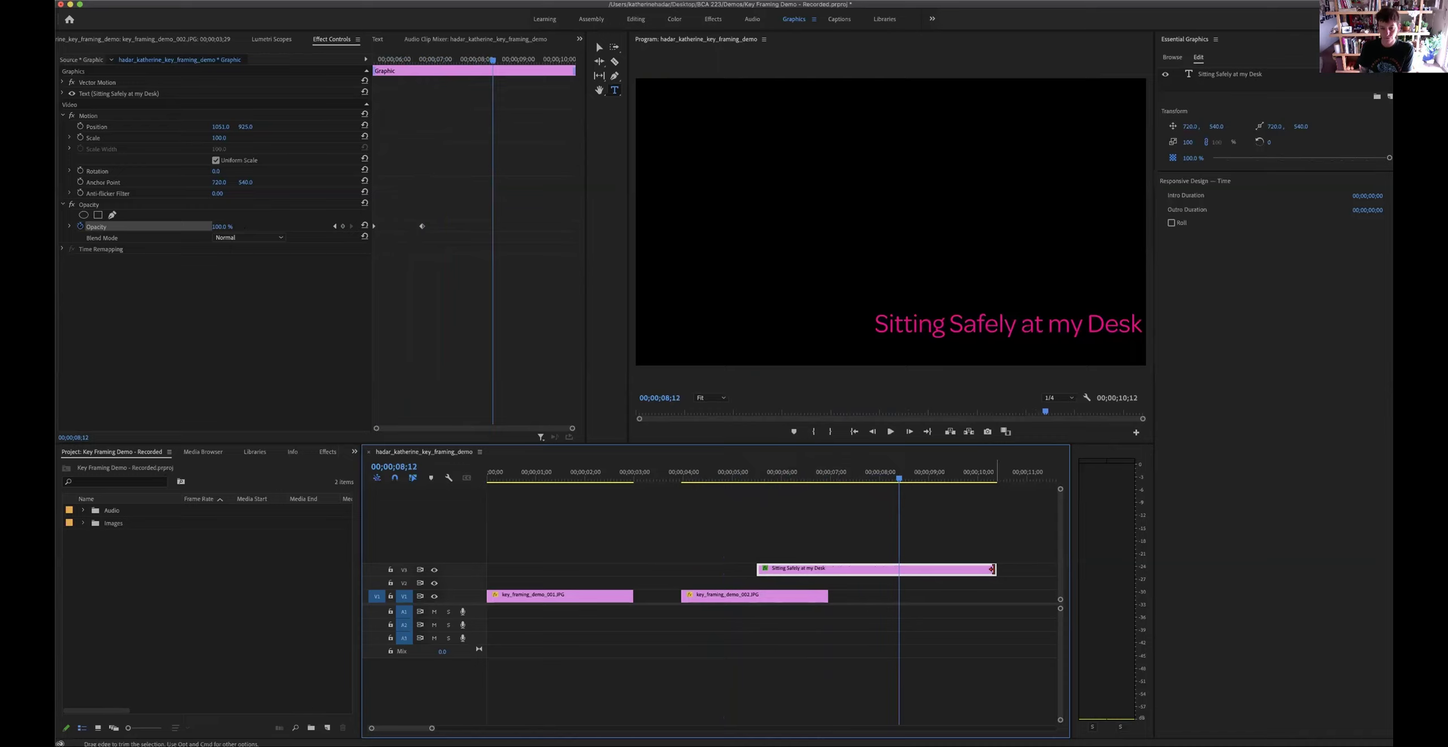
# Trim the end of the title clip back to about 00;00;08;19, keeping its existing opacity keyframes
pyautogui.moveTo(992, 569); pyautogui.dragTo(906, 572)
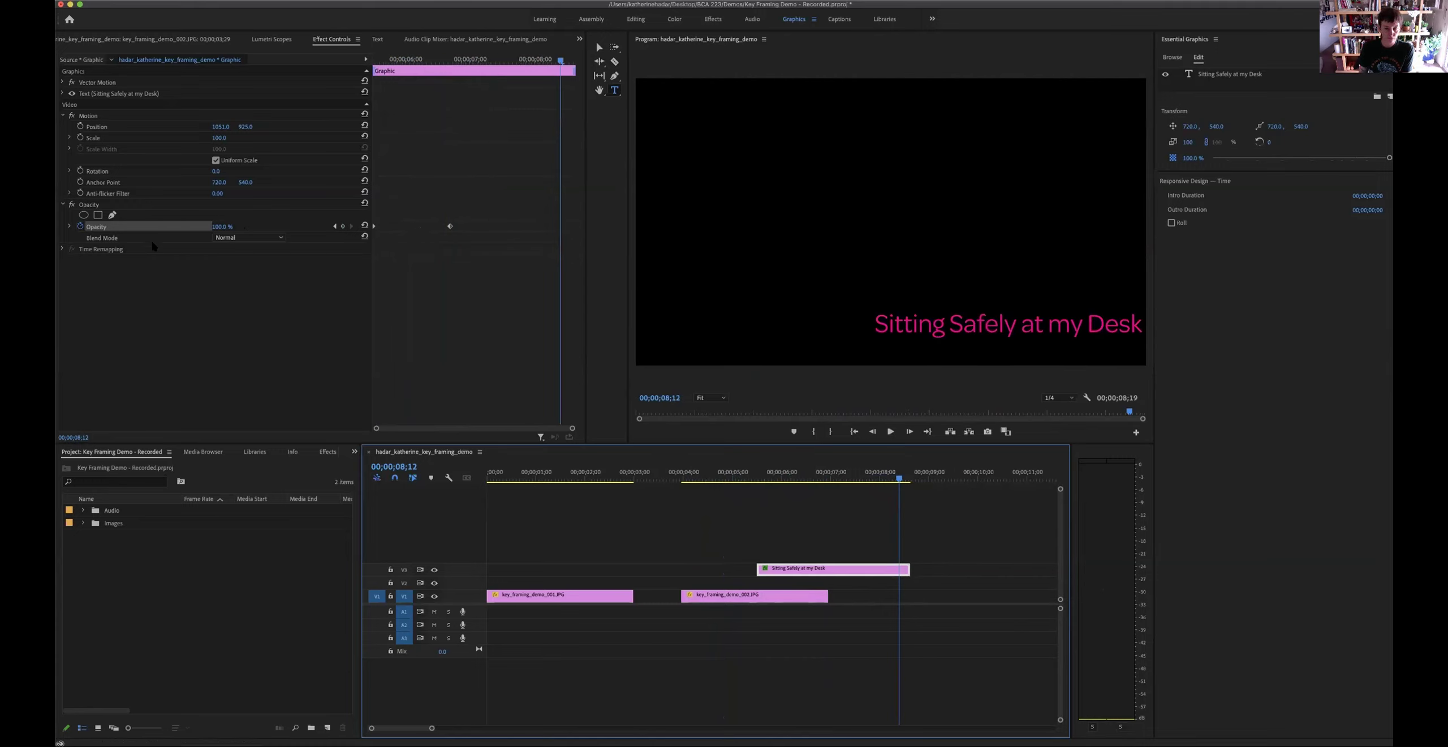
pyautogui.click(80, 226)
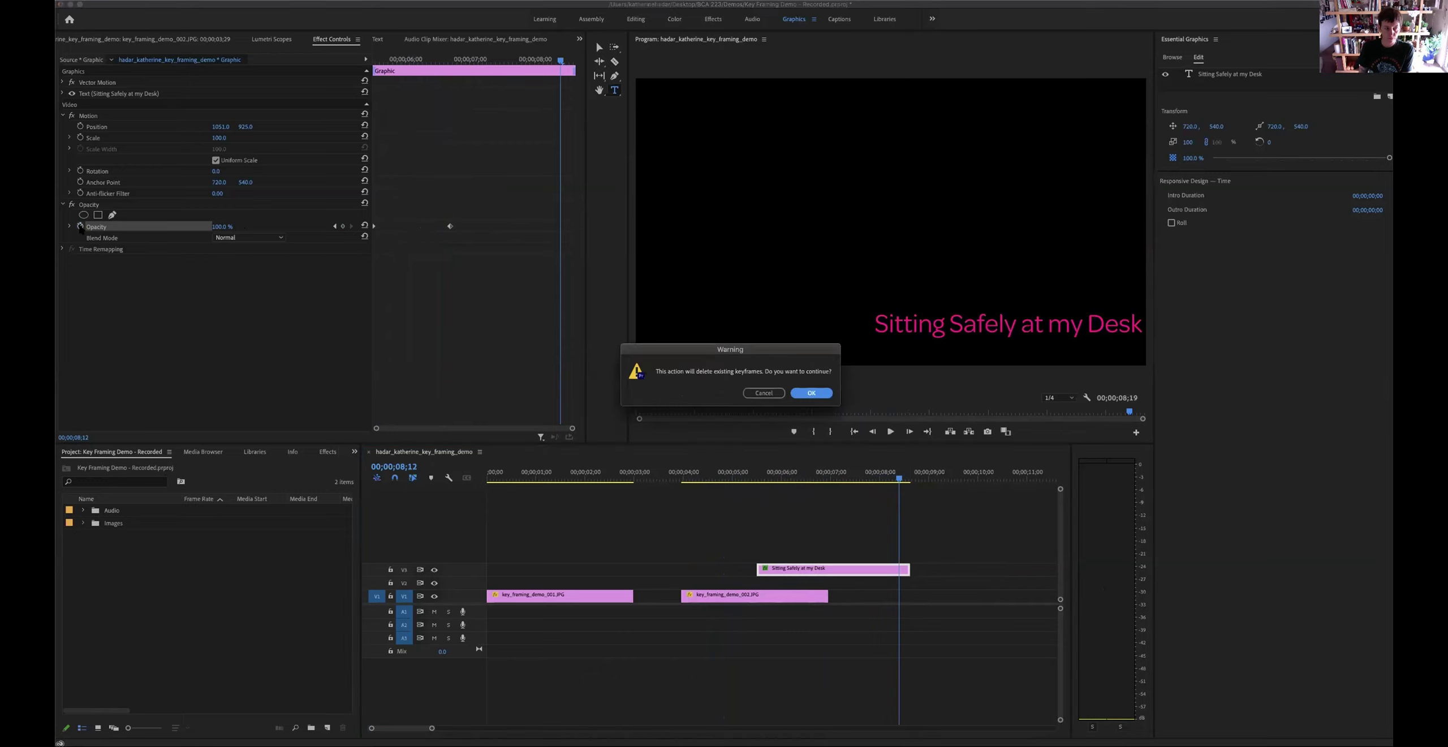
pyautogui.click(762, 392)
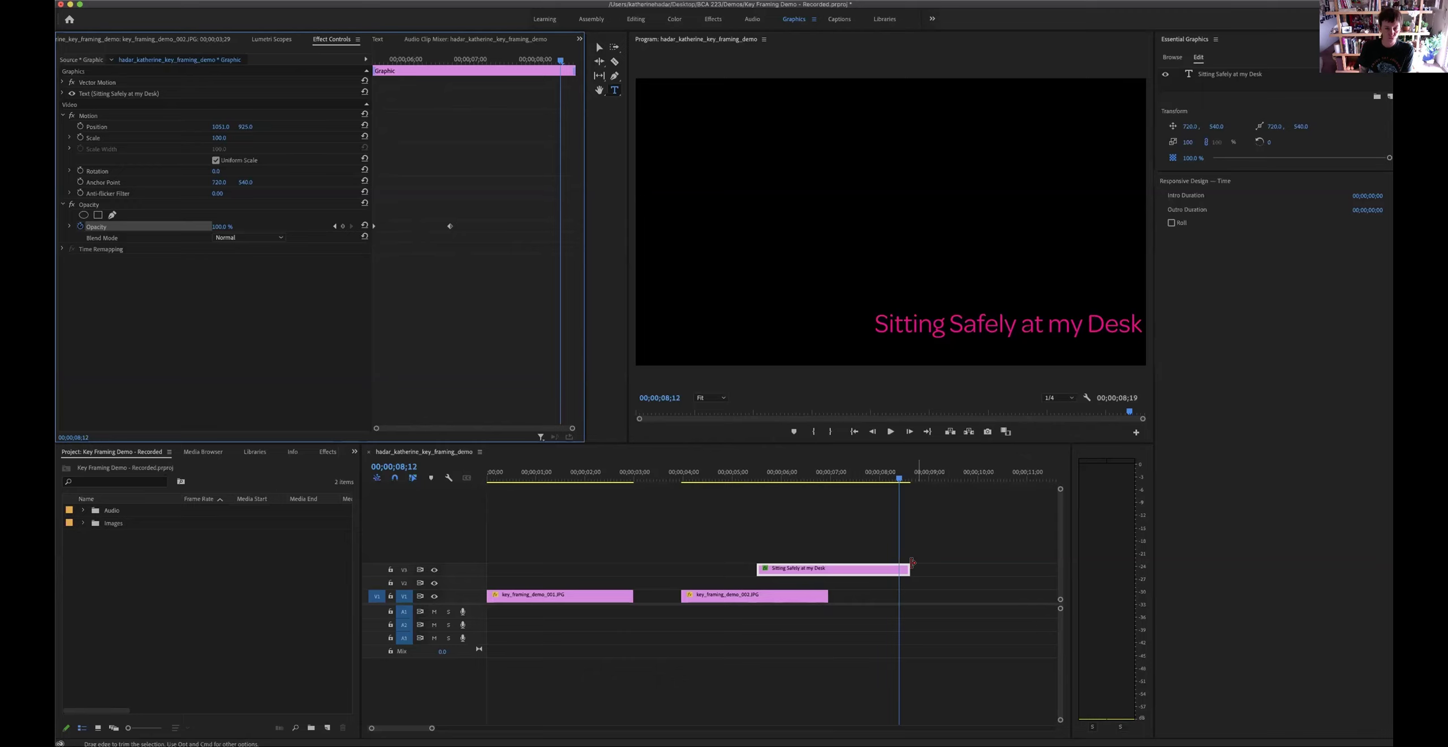
pyautogui.moveTo(900, 478); pyautogui.dragTo(909, 480)
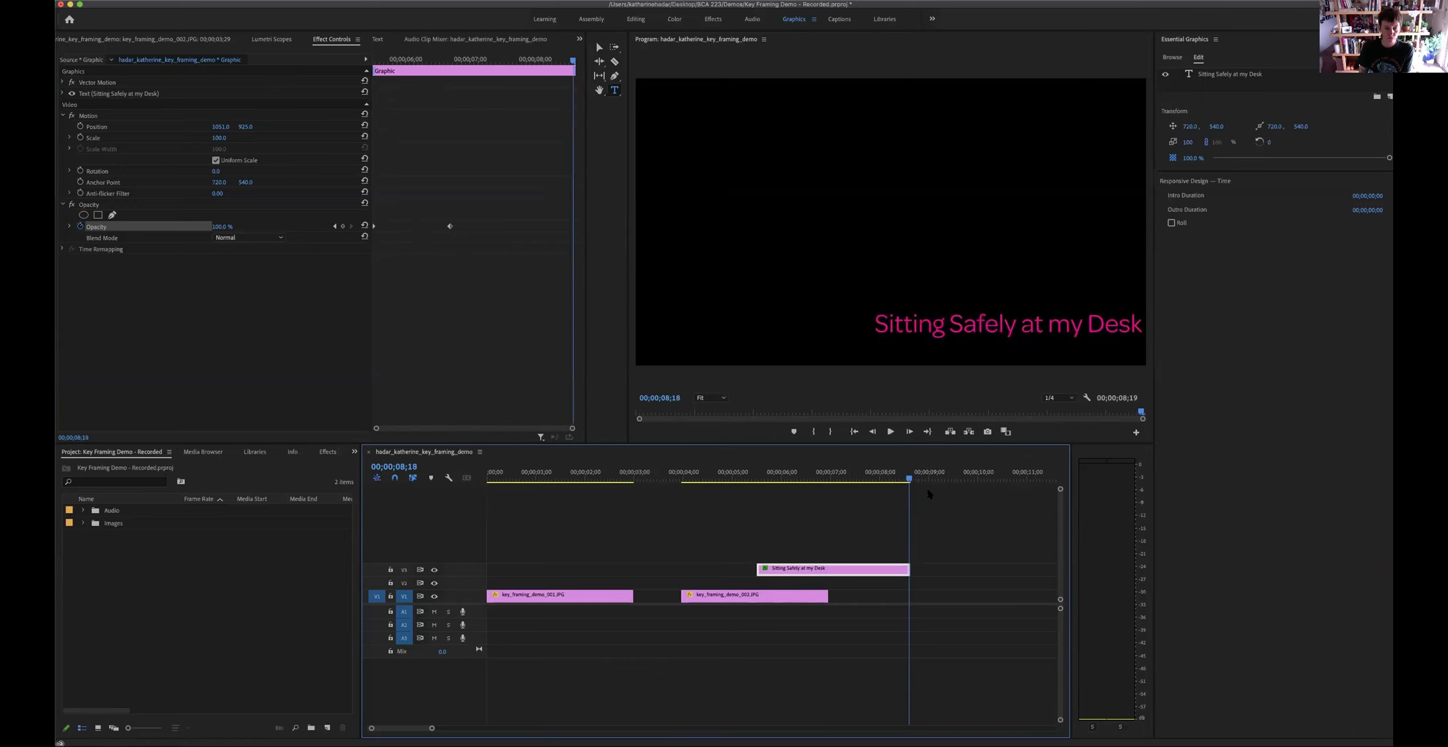
# Place key_framing_demo_006.jpg on V1 at about 00;00;08;01, under the title's end, and play back the sequence
pyautogui.click(83, 523)
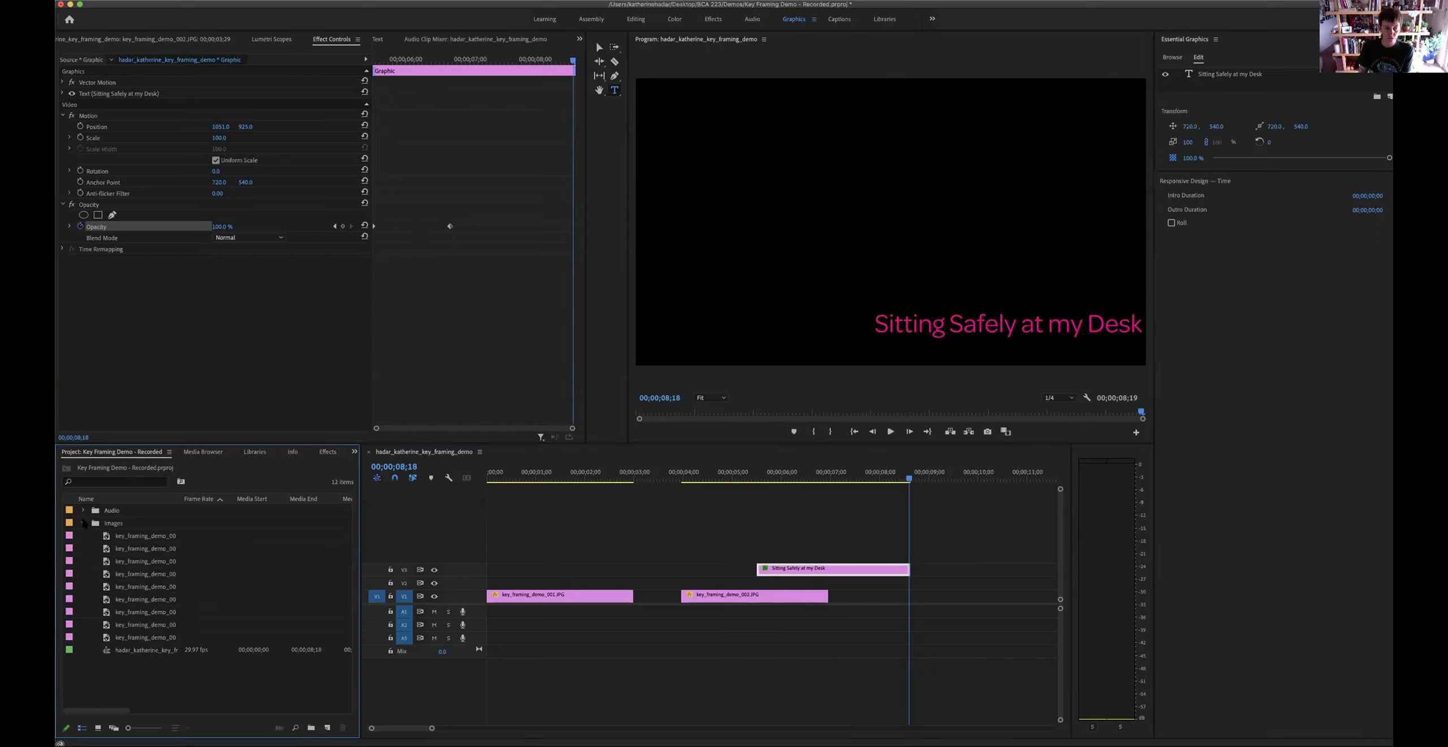
pyautogui.click(106, 599)
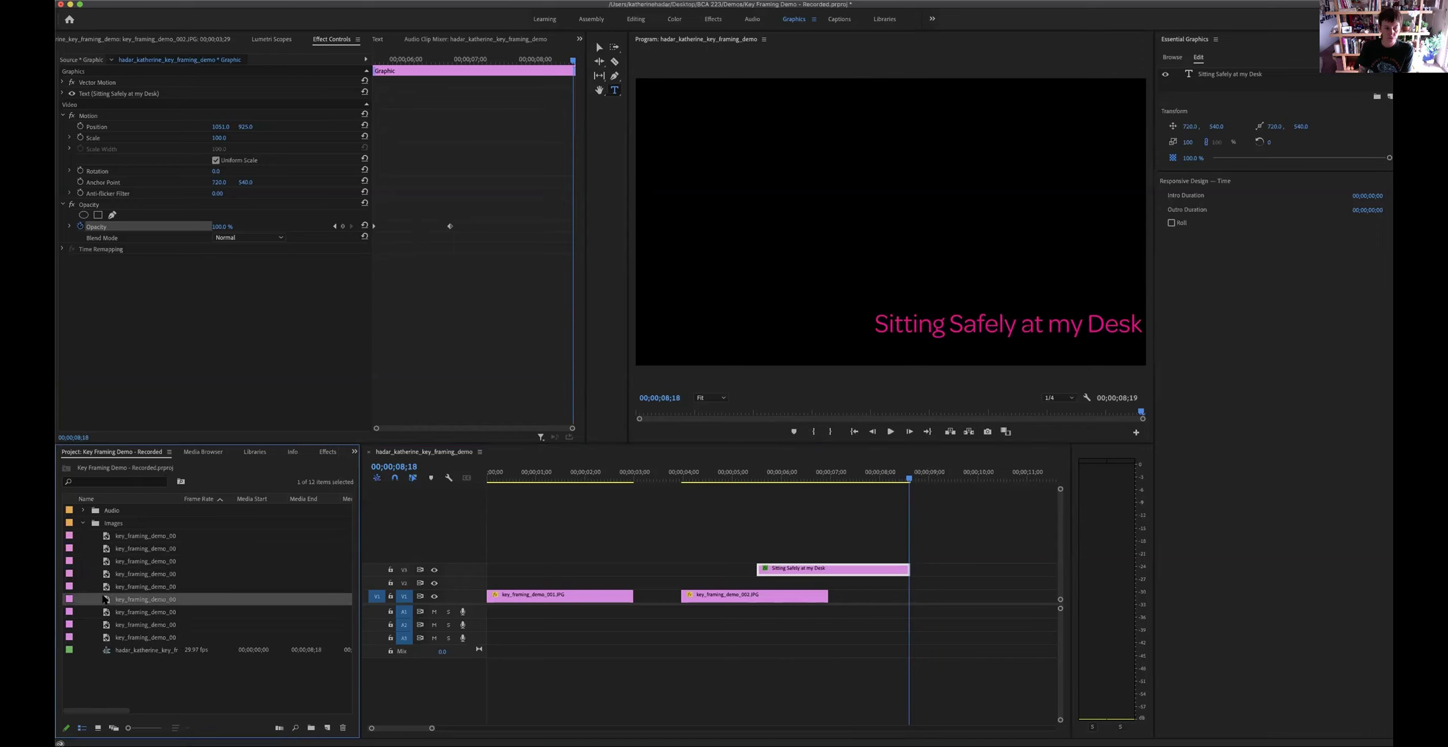
pyautogui.doubleClick(106, 598)
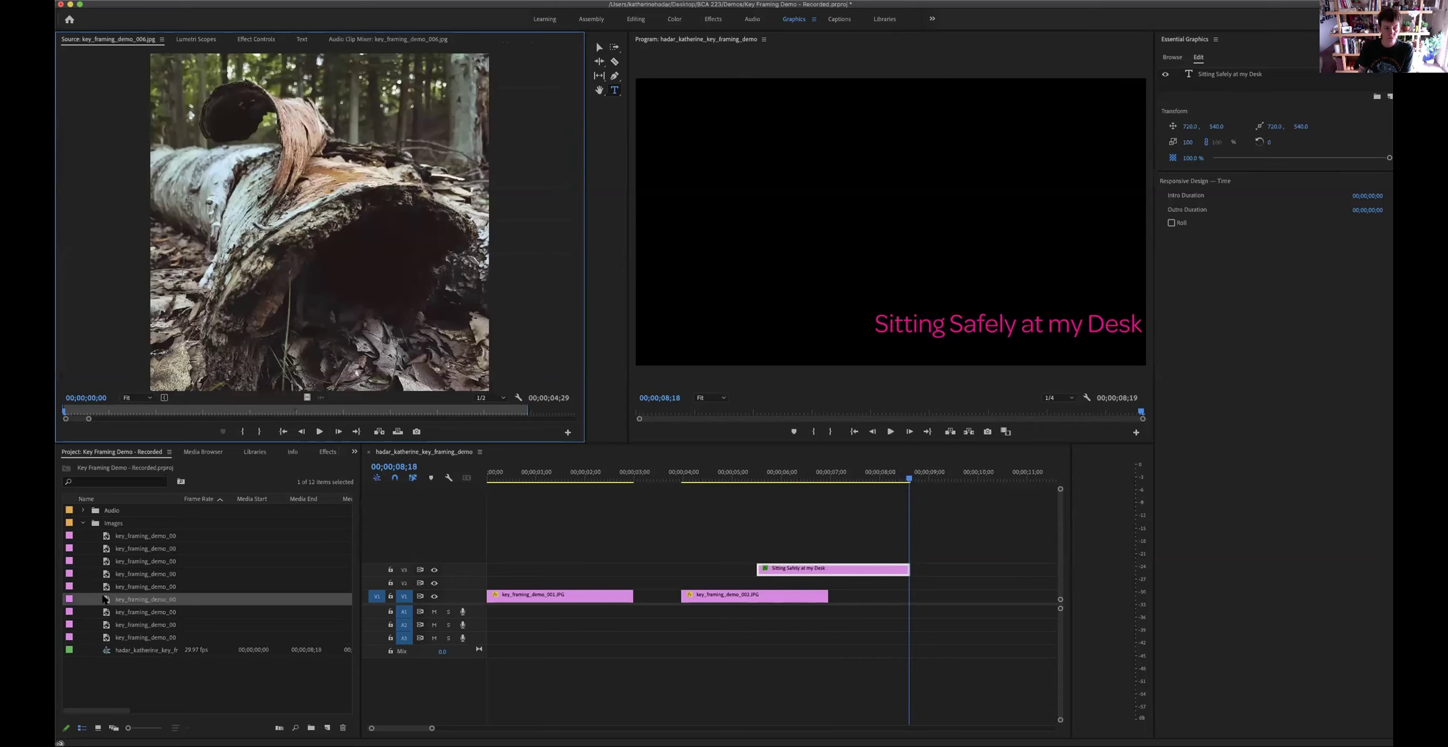
pyautogui.moveTo(105, 599); pyautogui.dragTo(884, 596)
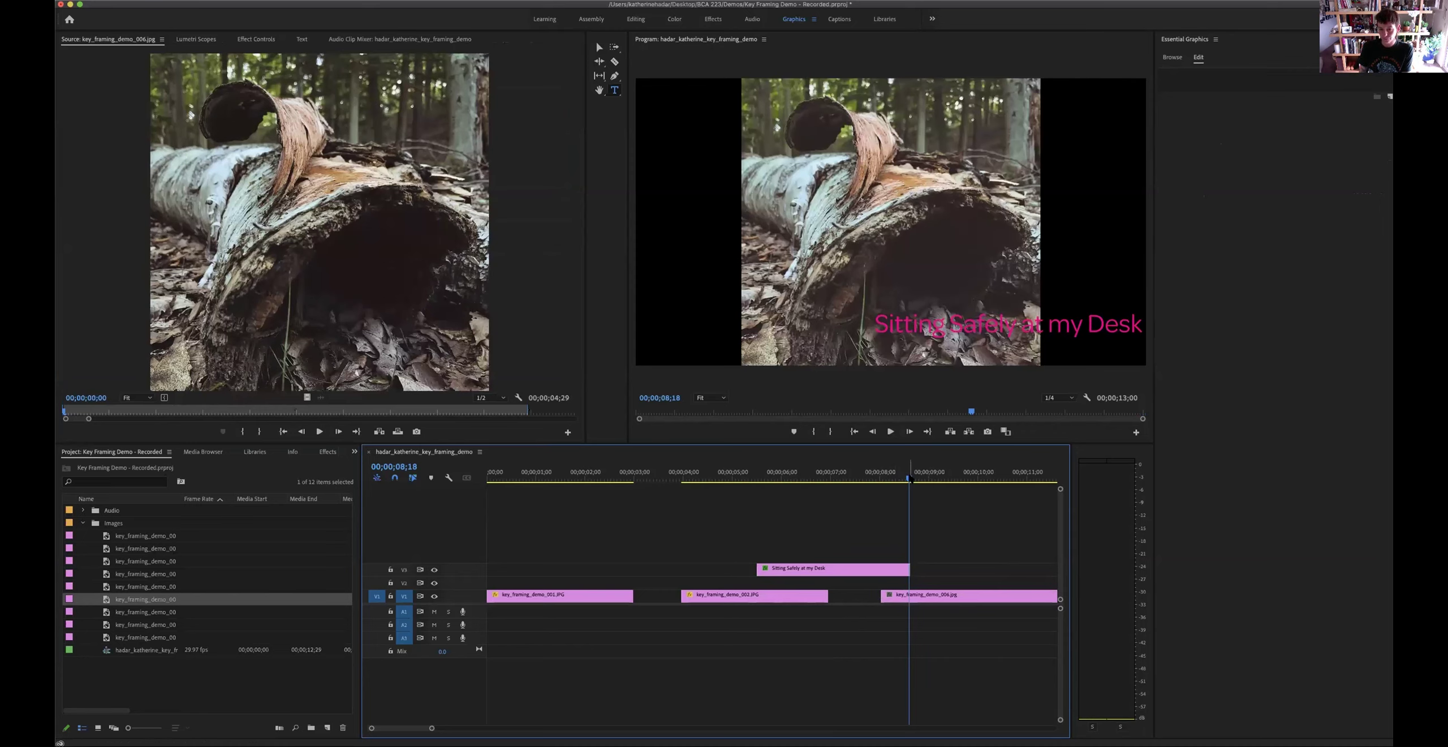
pyautogui.moveTo(911, 478); pyautogui.dragTo(628, 476)
pyautogui.press('space')
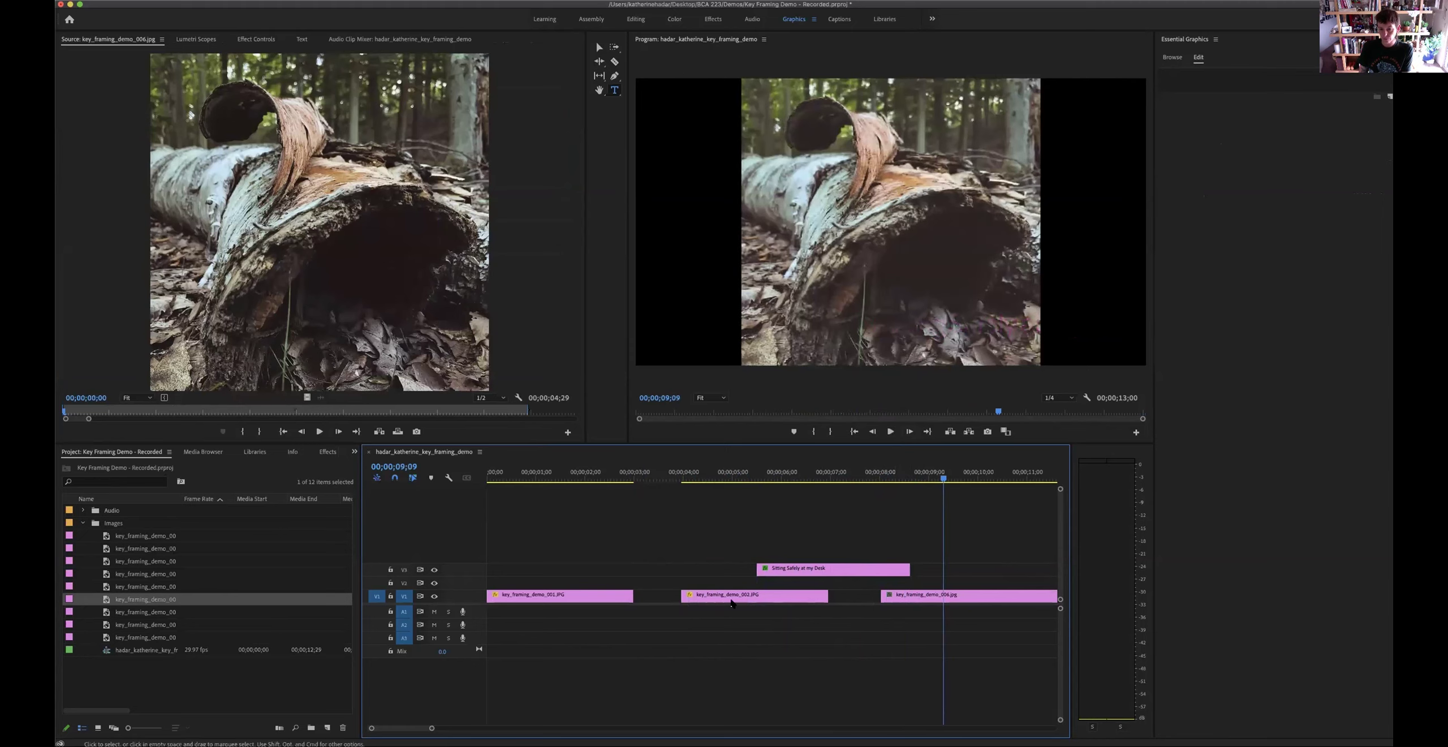
# Scale the key_framing_demo_006.jpg clip to about 174% so it fills the frame and shift the image downward
pyautogui.doubleClick(969, 599)
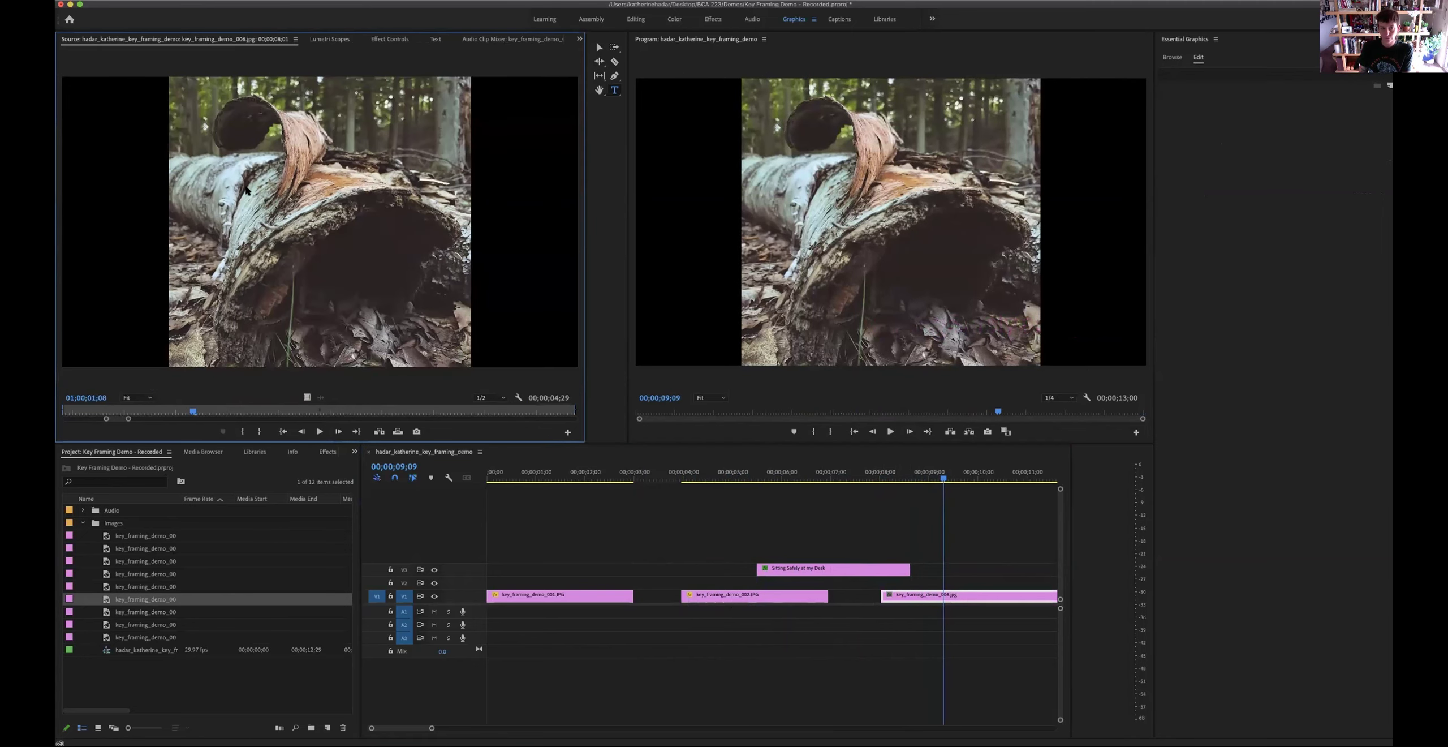
pyautogui.click(388, 39)
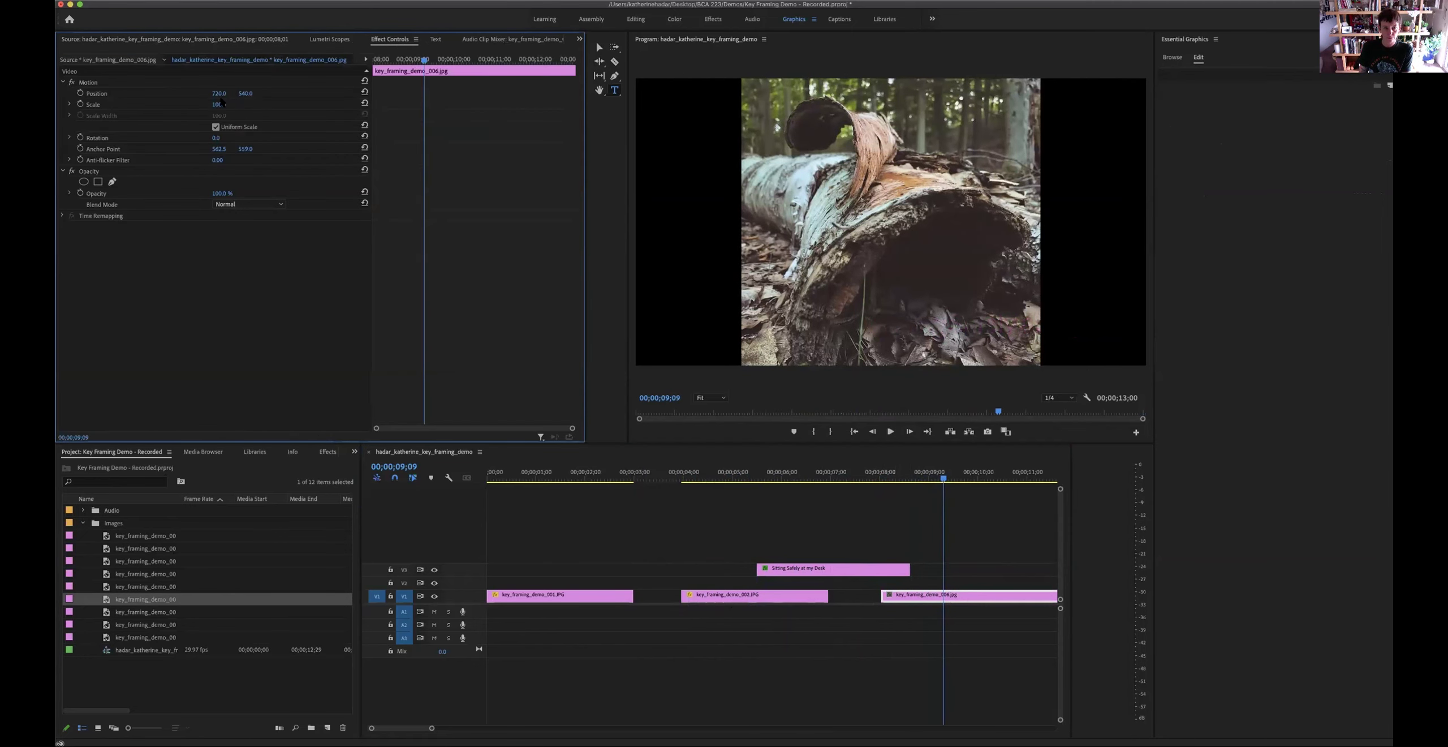
pyautogui.moveTo(216, 106); pyautogui.dragTo(399, 94)
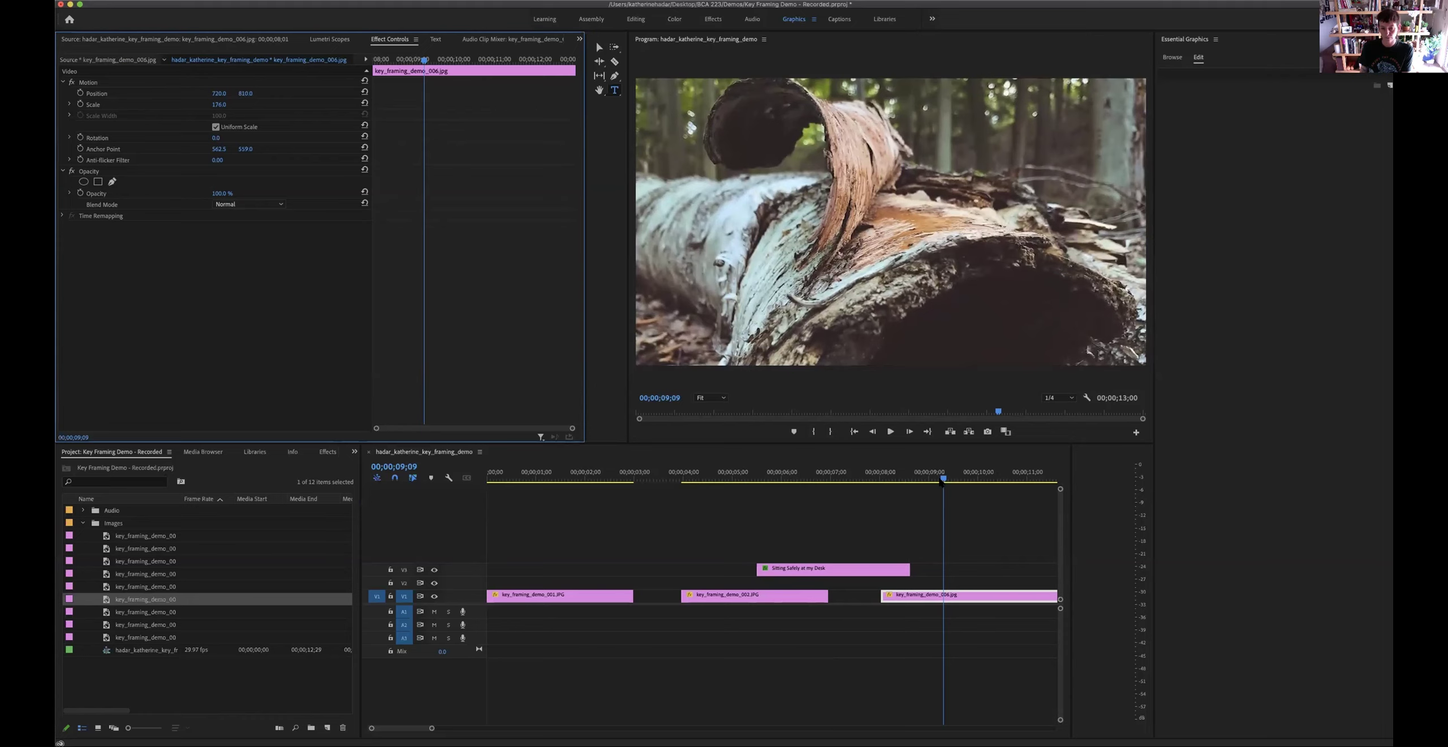
# Keyframe the title's position from 00;00;08;01 to 00;00;08;18 so it slides out past the frame's right edge
pyautogui.moveTo(944, 478); pyautogui.dragTo(884, 485)
pyautogui.click(901, 570)
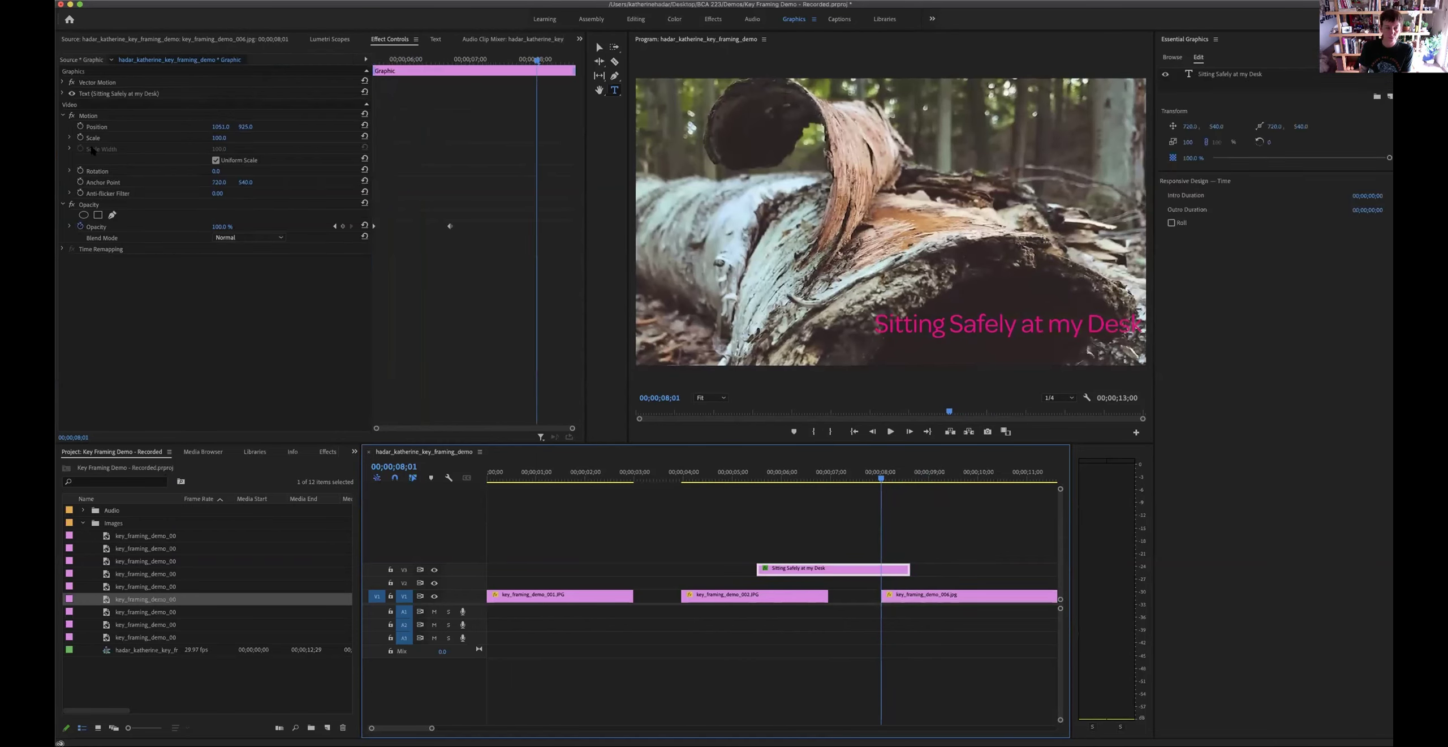
pyautogui.click(81, 127)
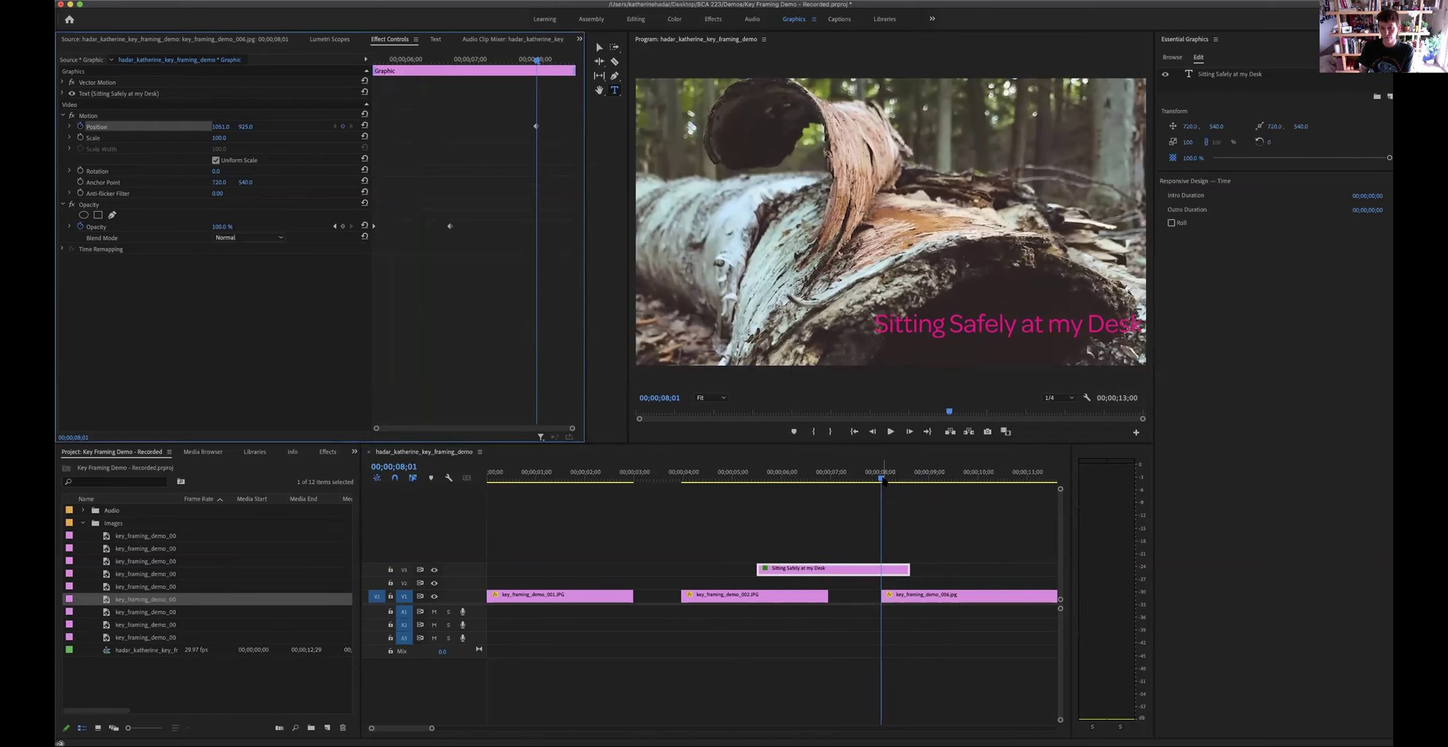
pyautogui.moveTo(882, 478); pyautogui.dragTo(911, 479)
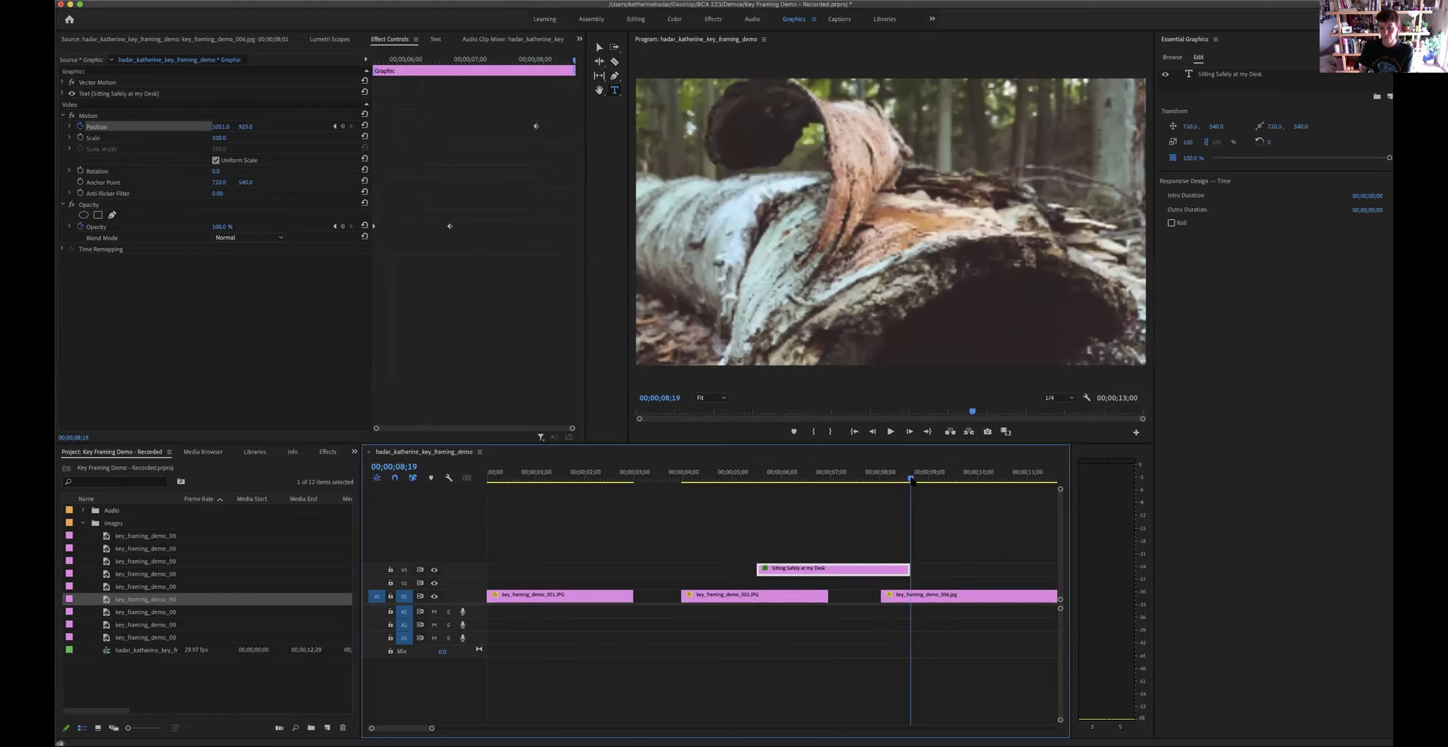
pyautogui.press('Left')
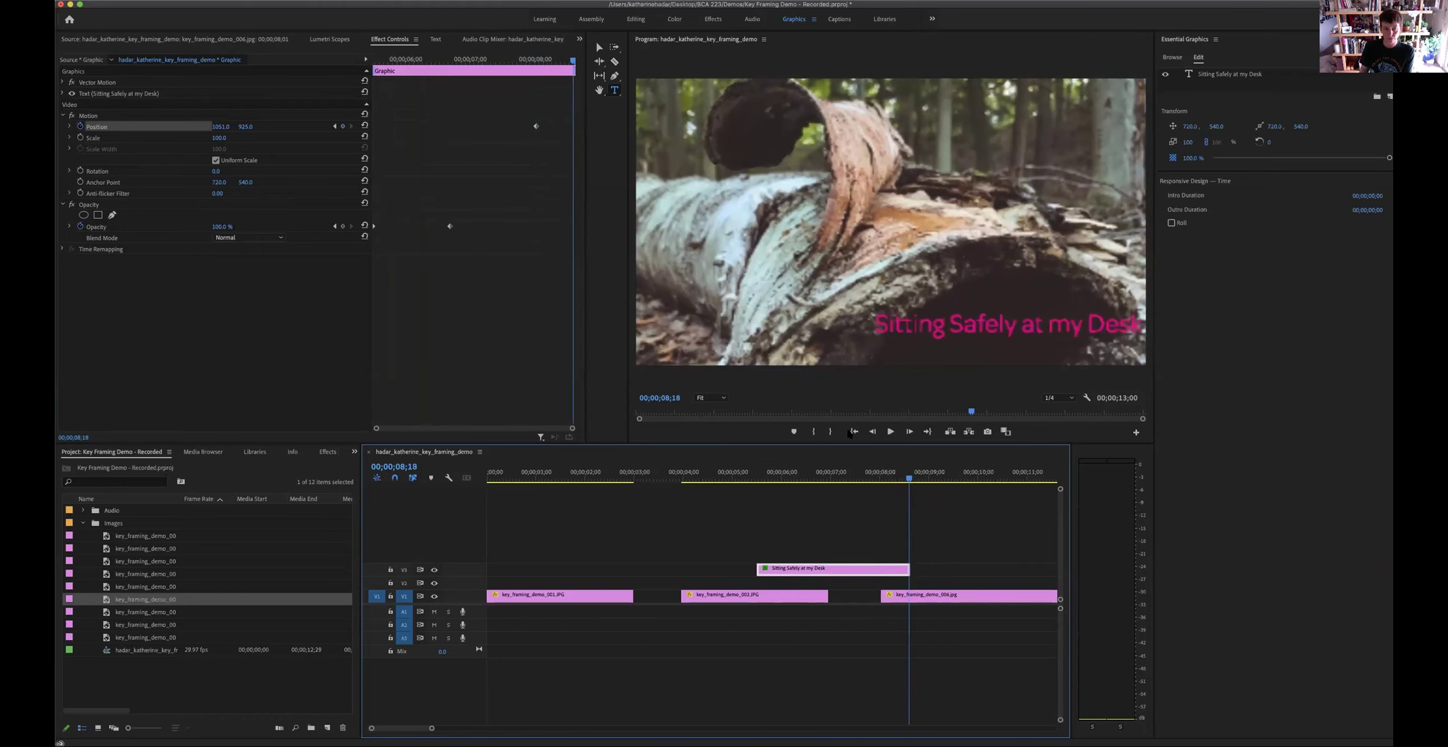
pyautogui.moveTo(245, 131); pyautogui.dragTo(239, 130)
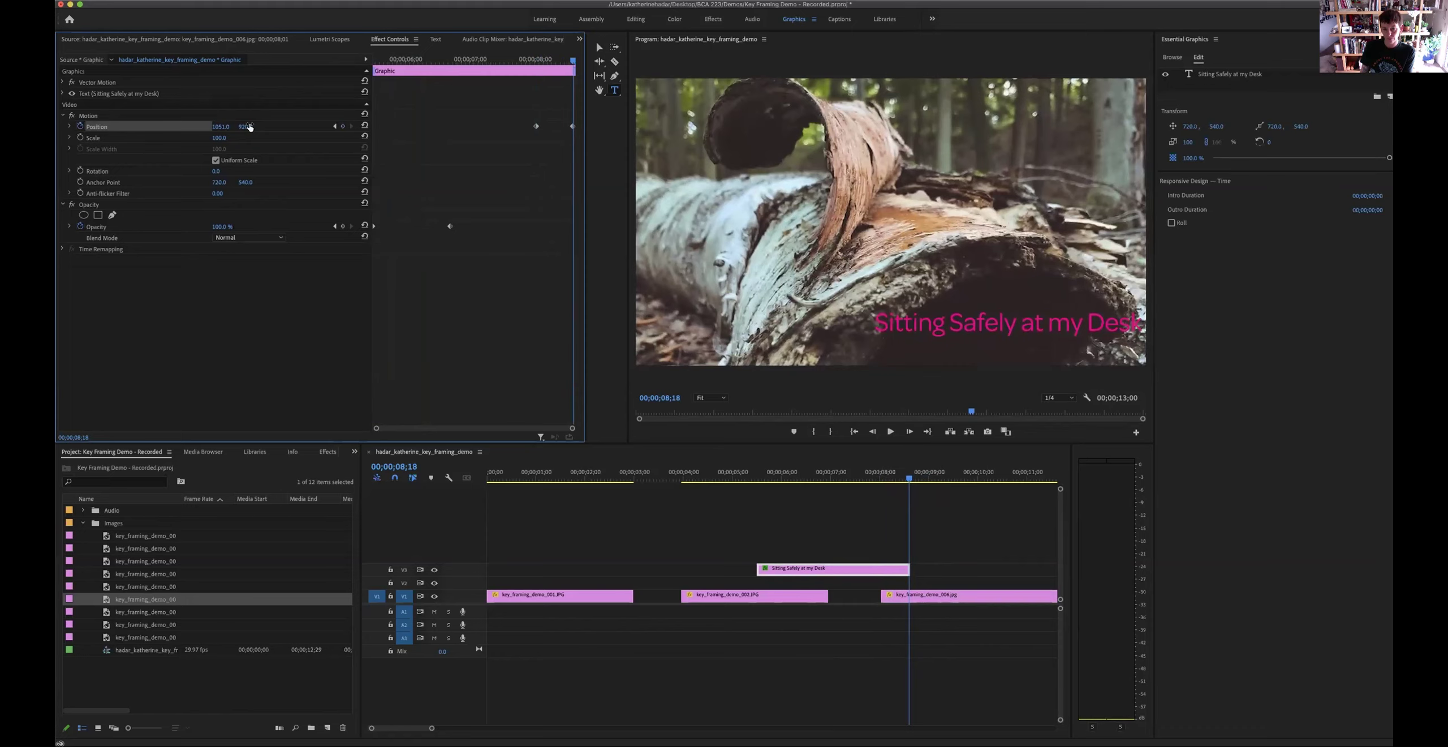
pyautogui.moveTo(219, 129); pyautogui.dragTo(435, 129)
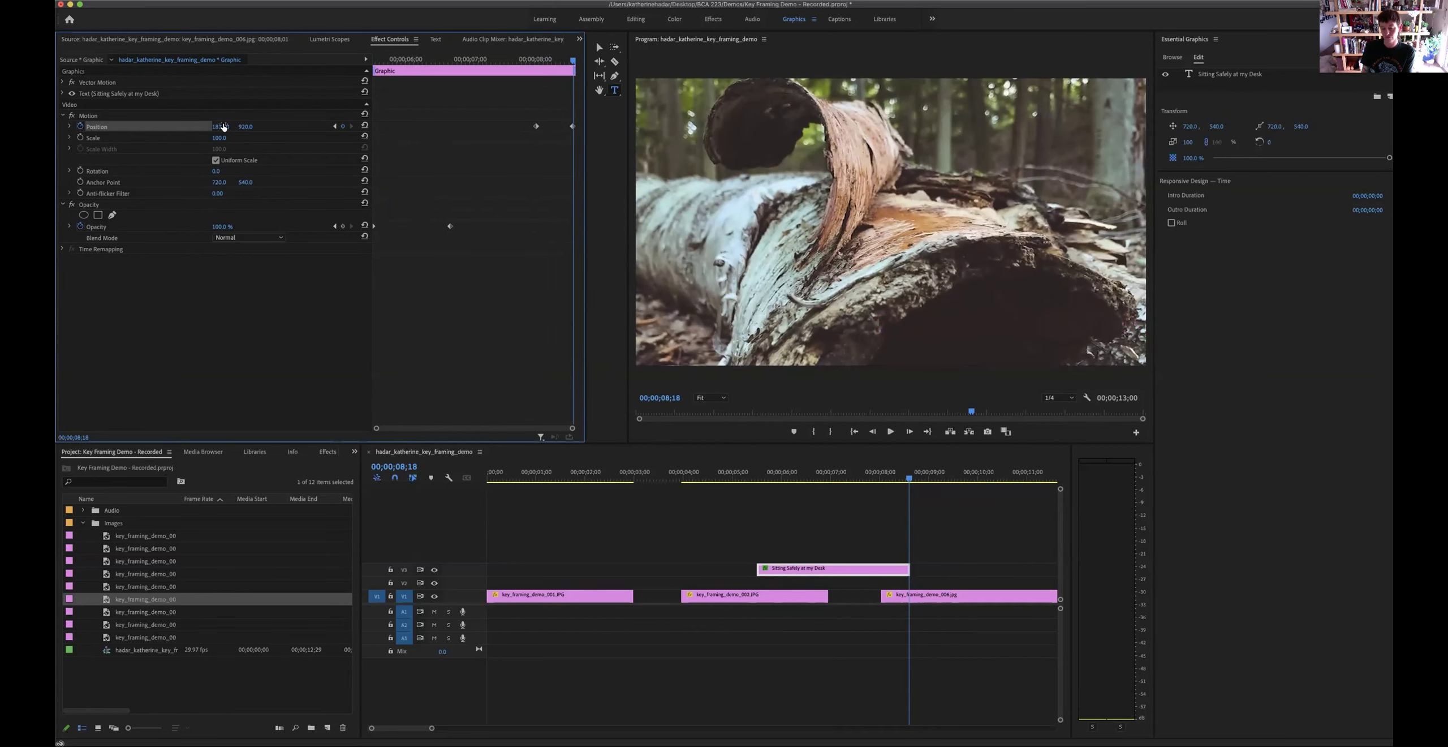
# Play back the sequence from before the title to review its slide-out
pyautogui.moveTo(910, 478); pyautogui.dragTo(668, 489)
pyautogui.press('space')
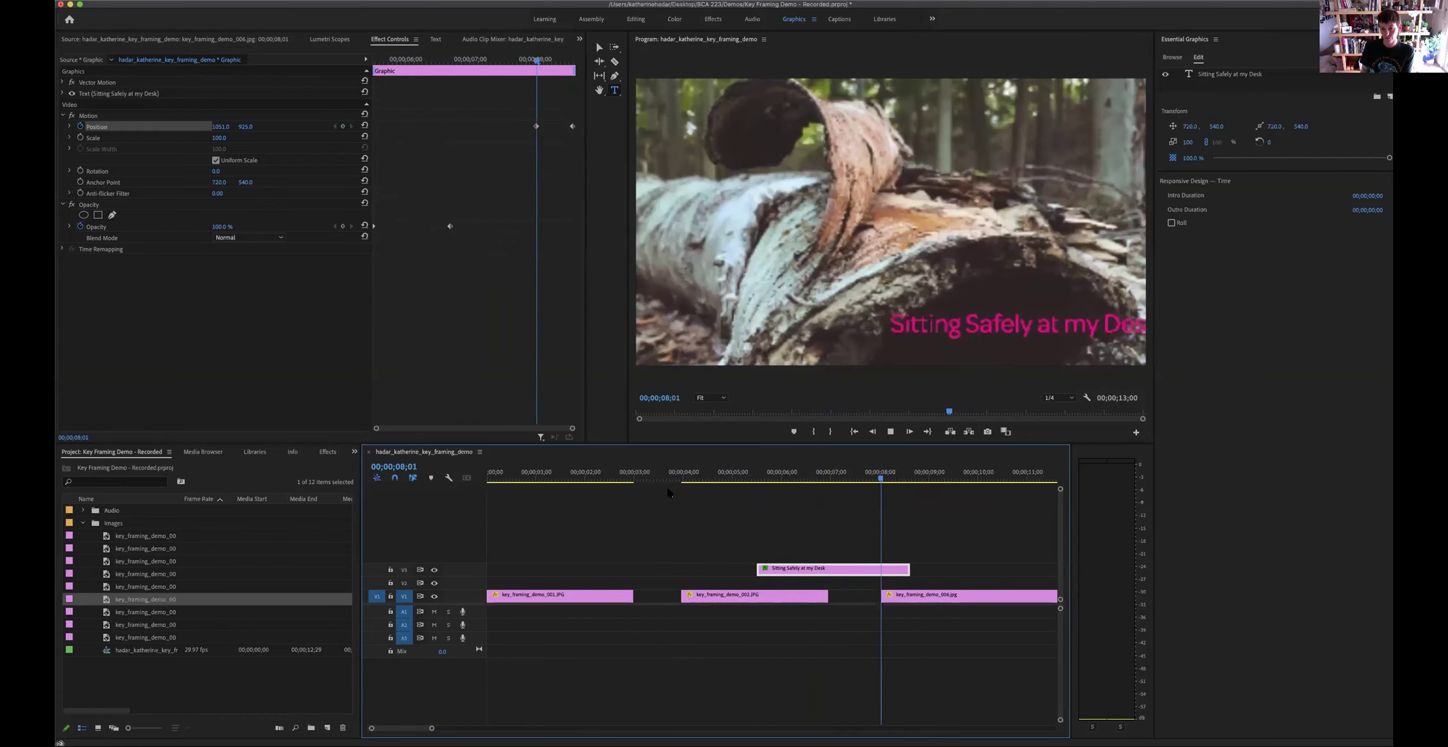
pyautogui.press('space')
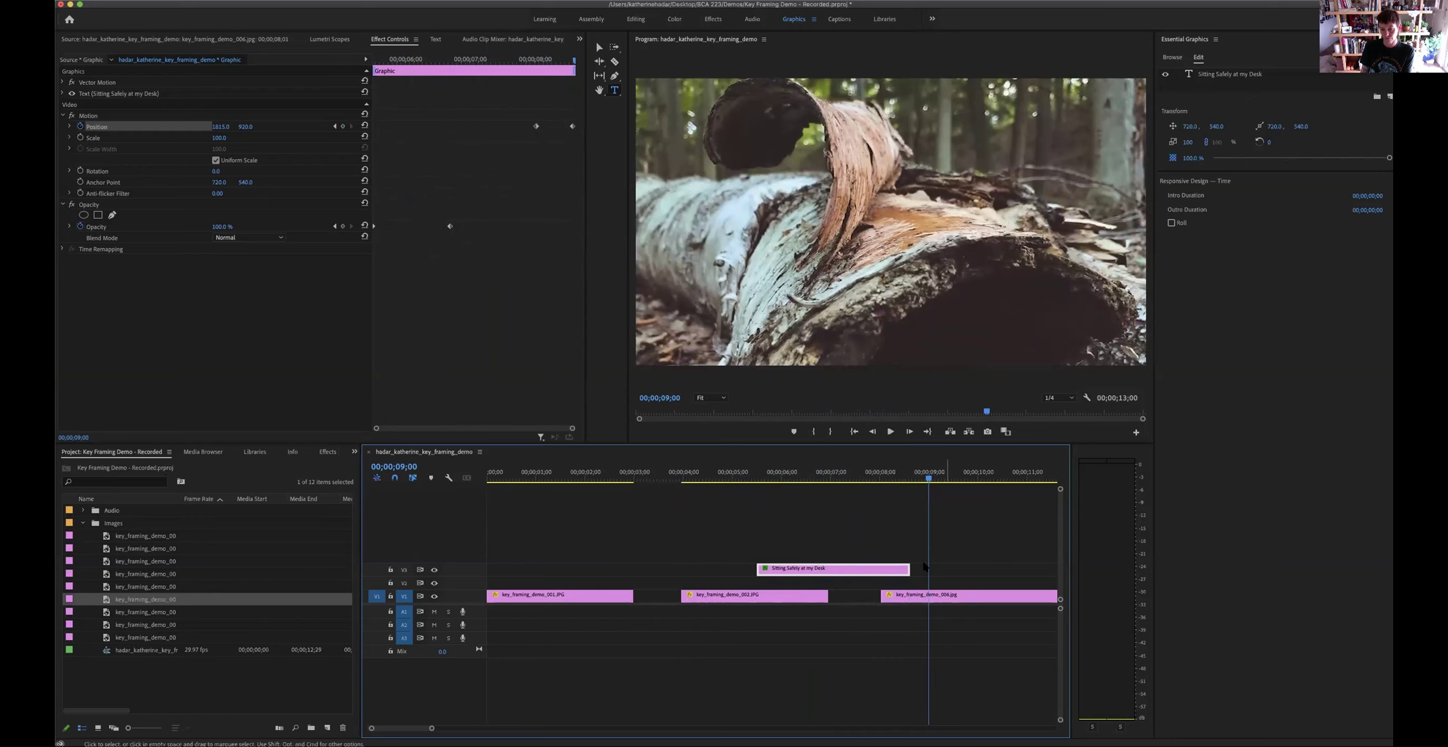
# Extend the title clip's end to just before 00;00;11;00 and replay its exit
pyautogui.moveTo(905, 569); pyautogui.dragTo(1017, 570)
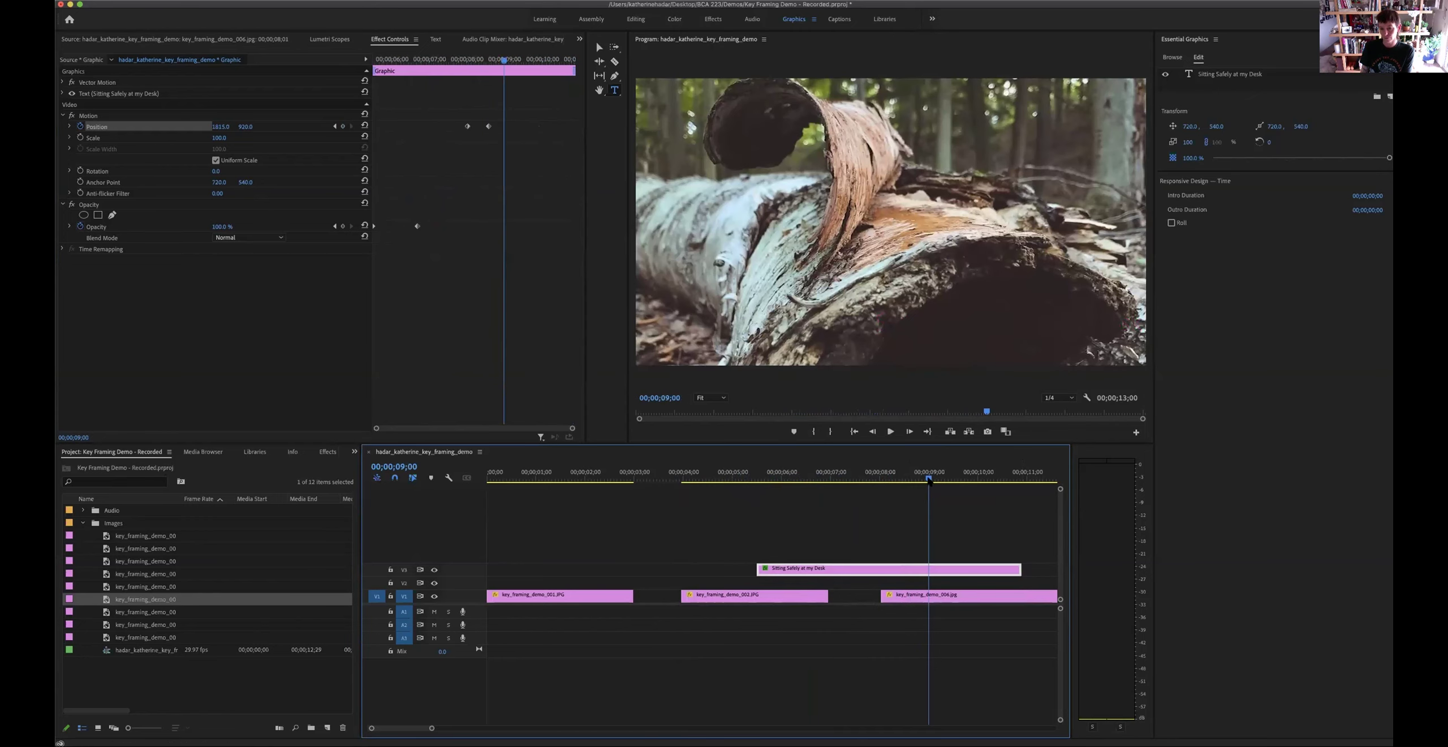
pyautogui.click(826, 480)
pyautogui.press('space')
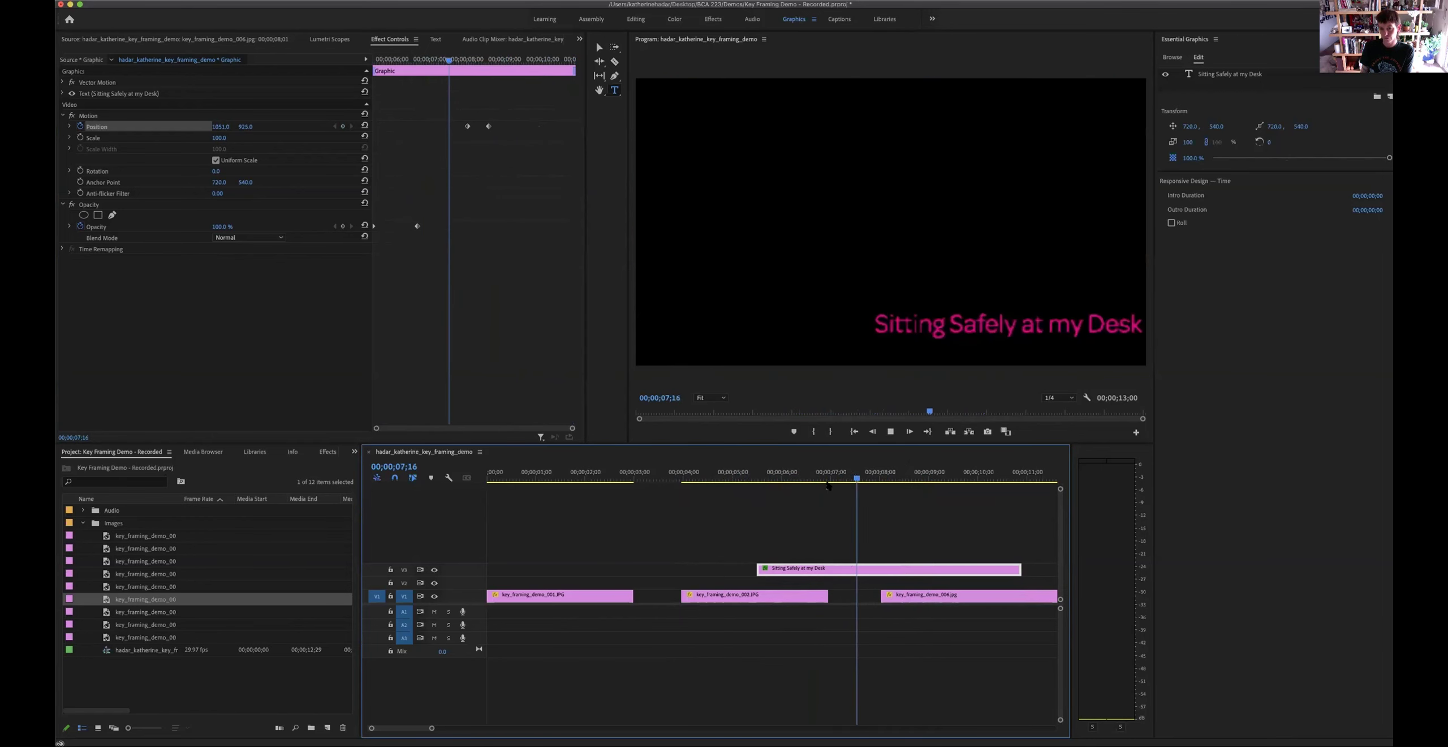
pyautogui.press('space')
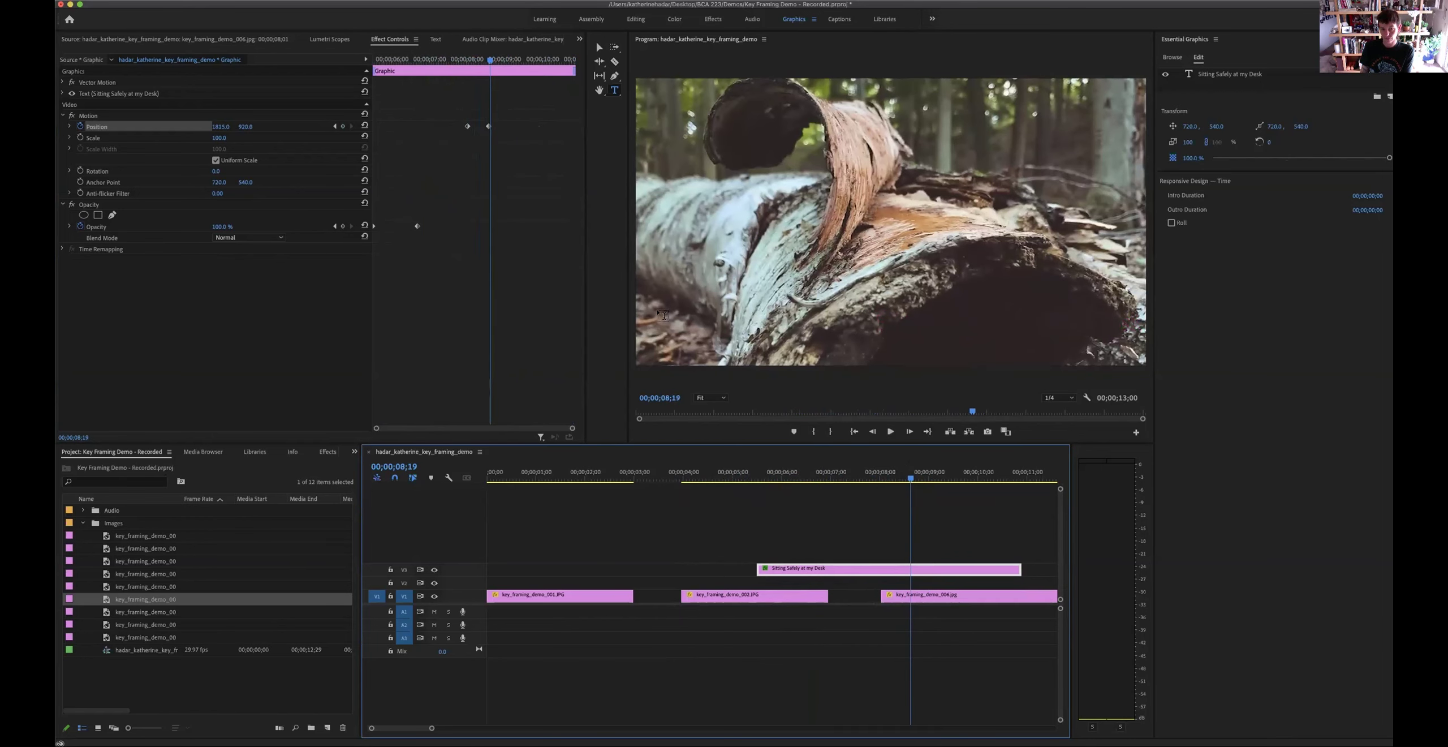
# Move the title's final position keyframe to the end of its clip and play back the slower slide-out
pyautogui.moveTo(490, 126); pyautogui.dragTo(577, 130)
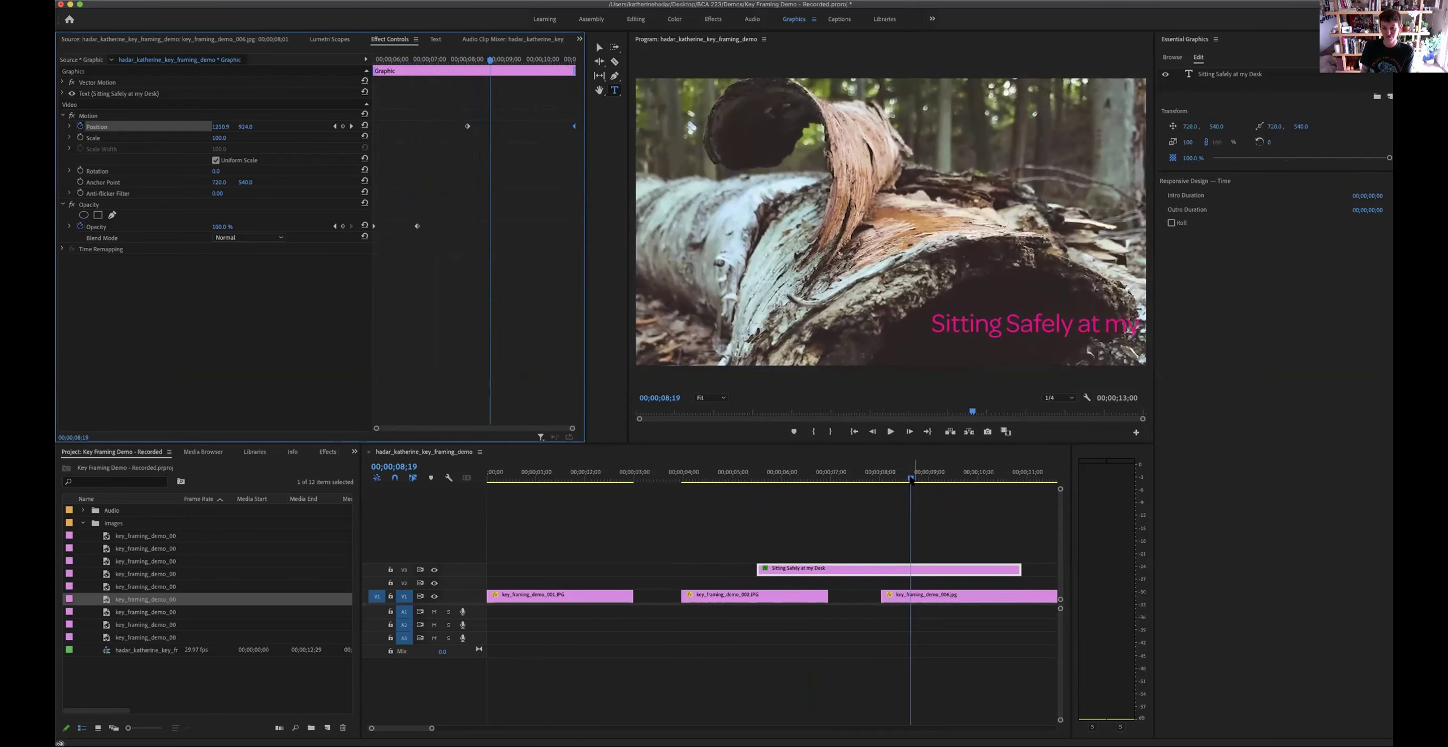
pyautogui.moveTo(890, 479); pyautogui.dragTo(708, 492)
pyautogui.press('space')
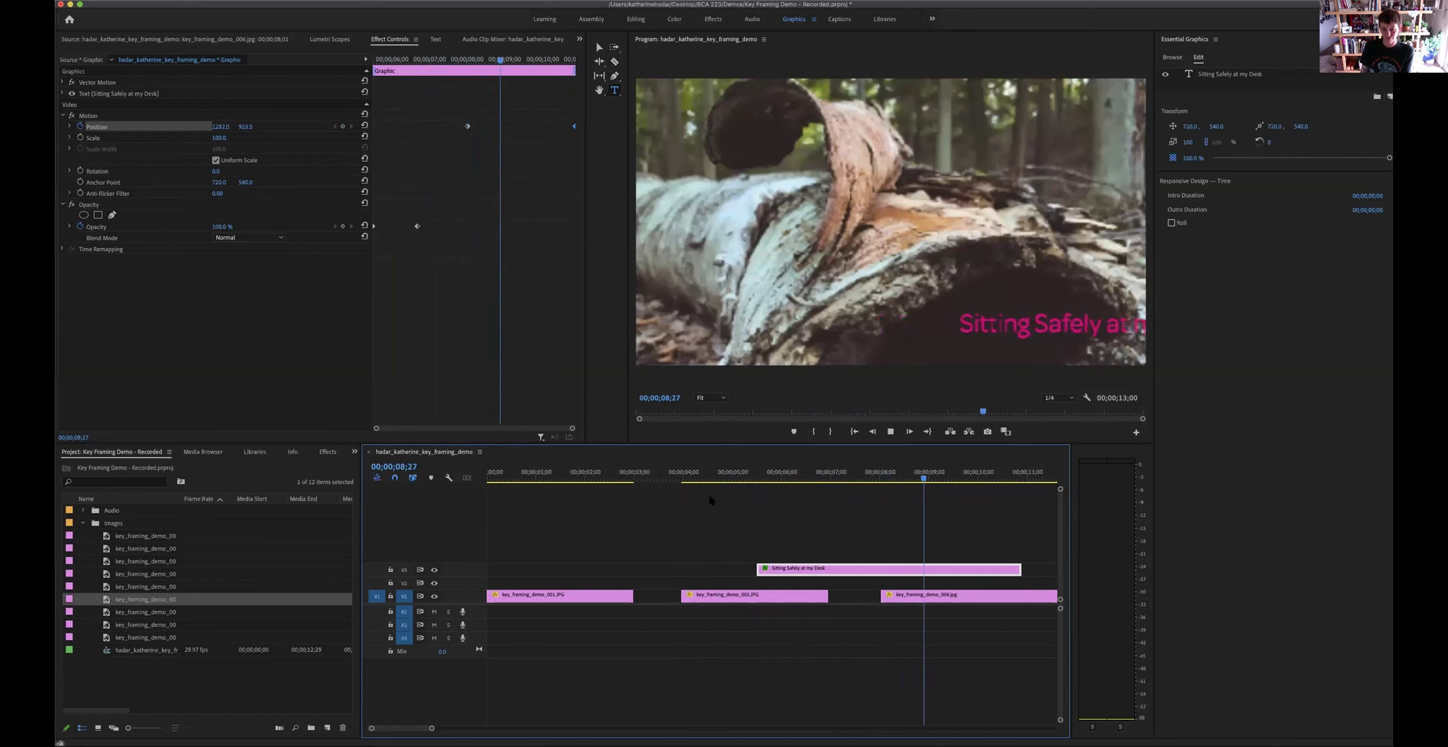
pyautogui.press('space')
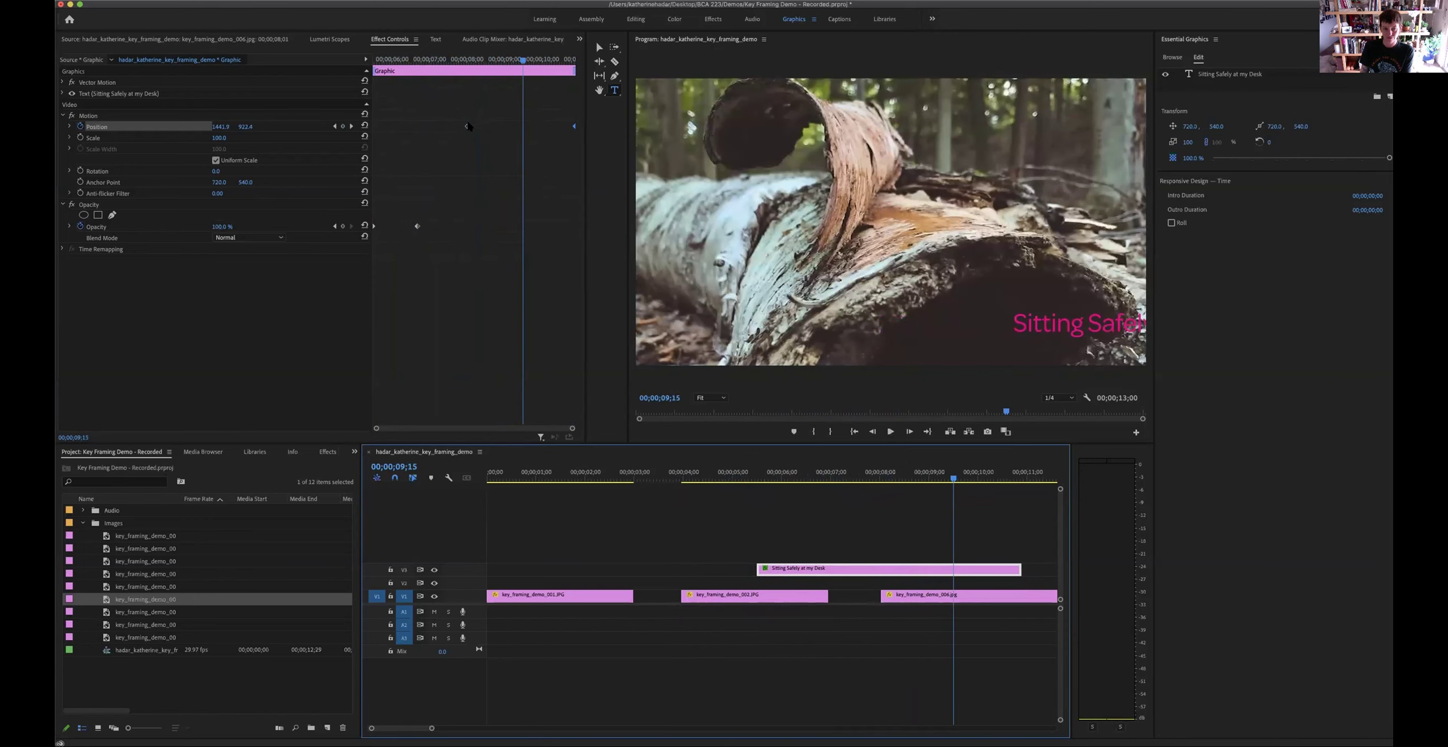
# Move the title's first position keyframe about half a second later and play the sequence through to the last still
pyautogui.moveTo(467, 126); pyautogui.dragTo(486, 125)
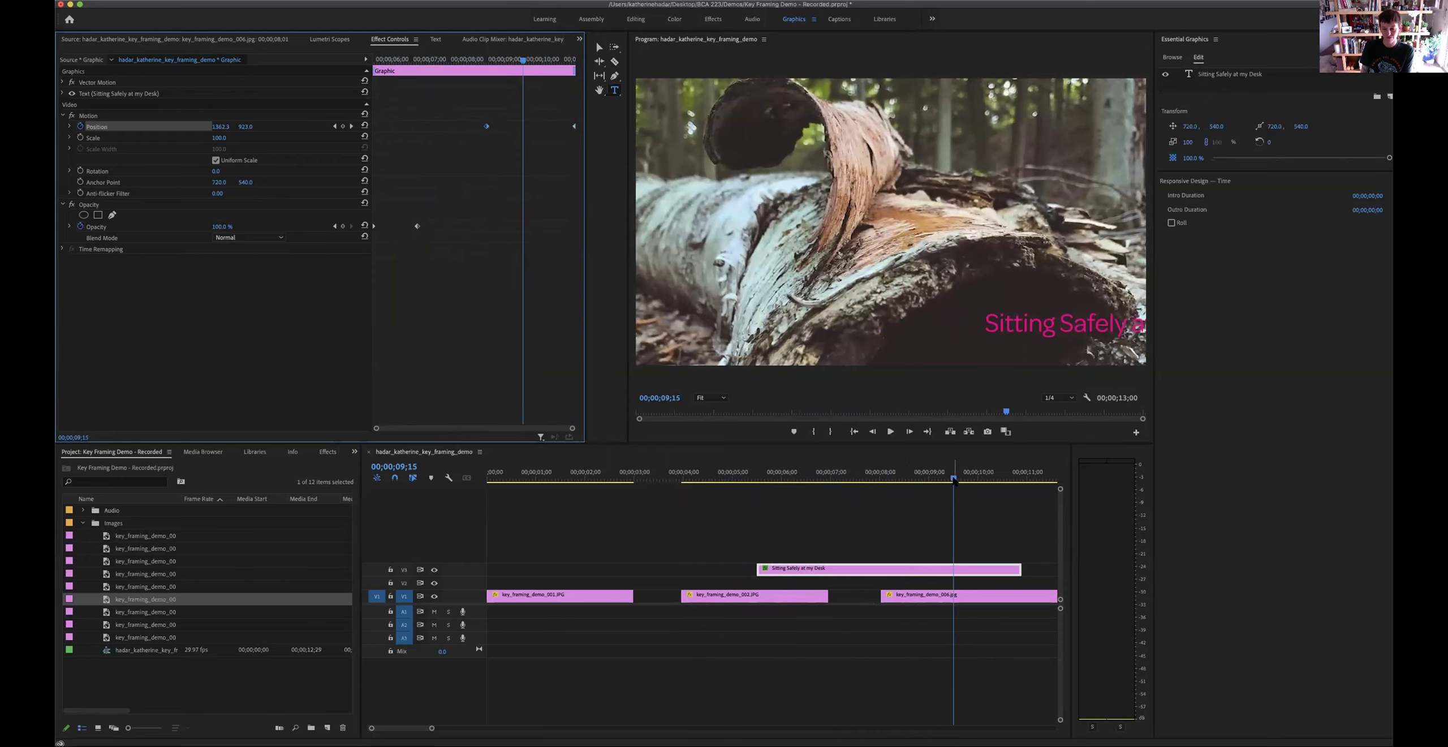
pyautogui.moveTo(932, 481); pyautogui.dragTo(745, 488)
pyautogui.press('space')
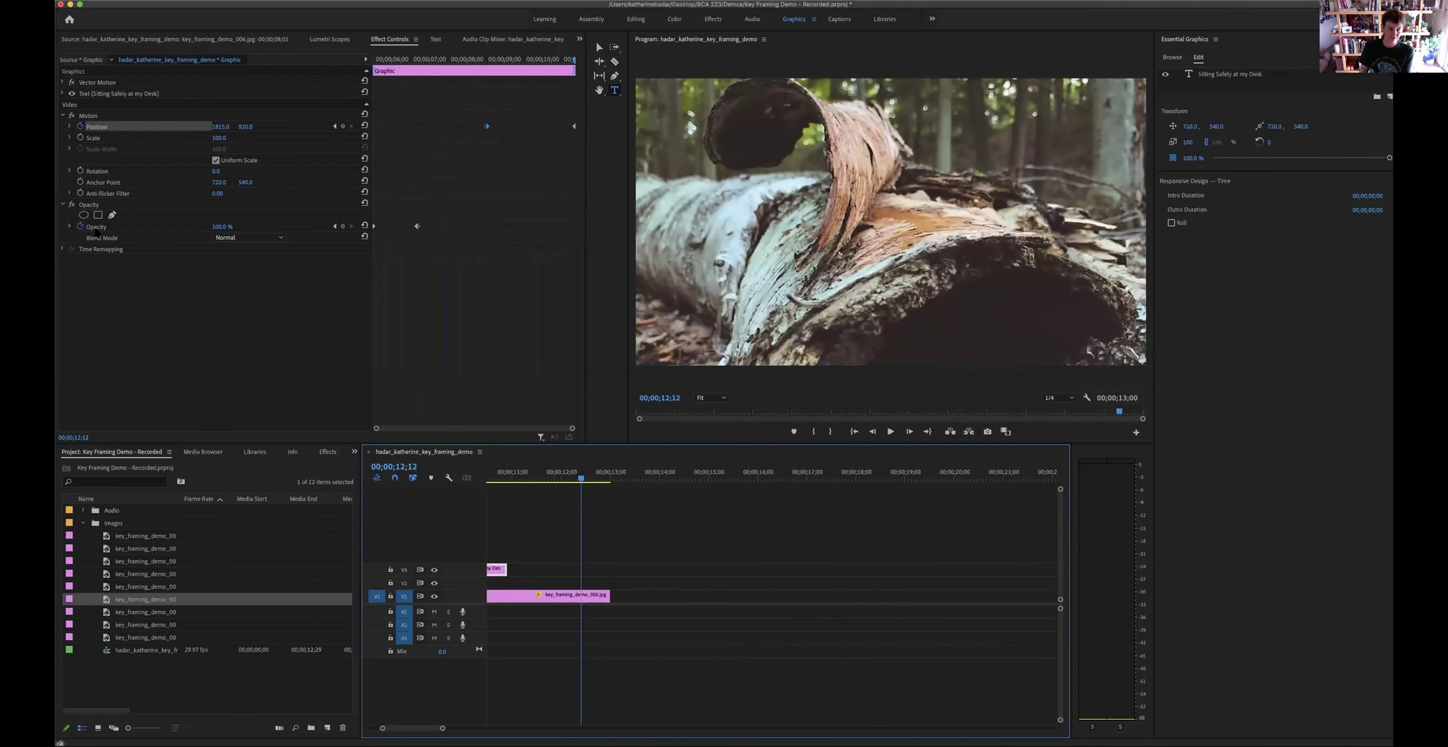
# Keyframe the opacity of the key_framing_demo_006.jpg clip from 100% at 00;00;12;12 to 0% at 00;00;12;29
pyautogui.click(543, 600)
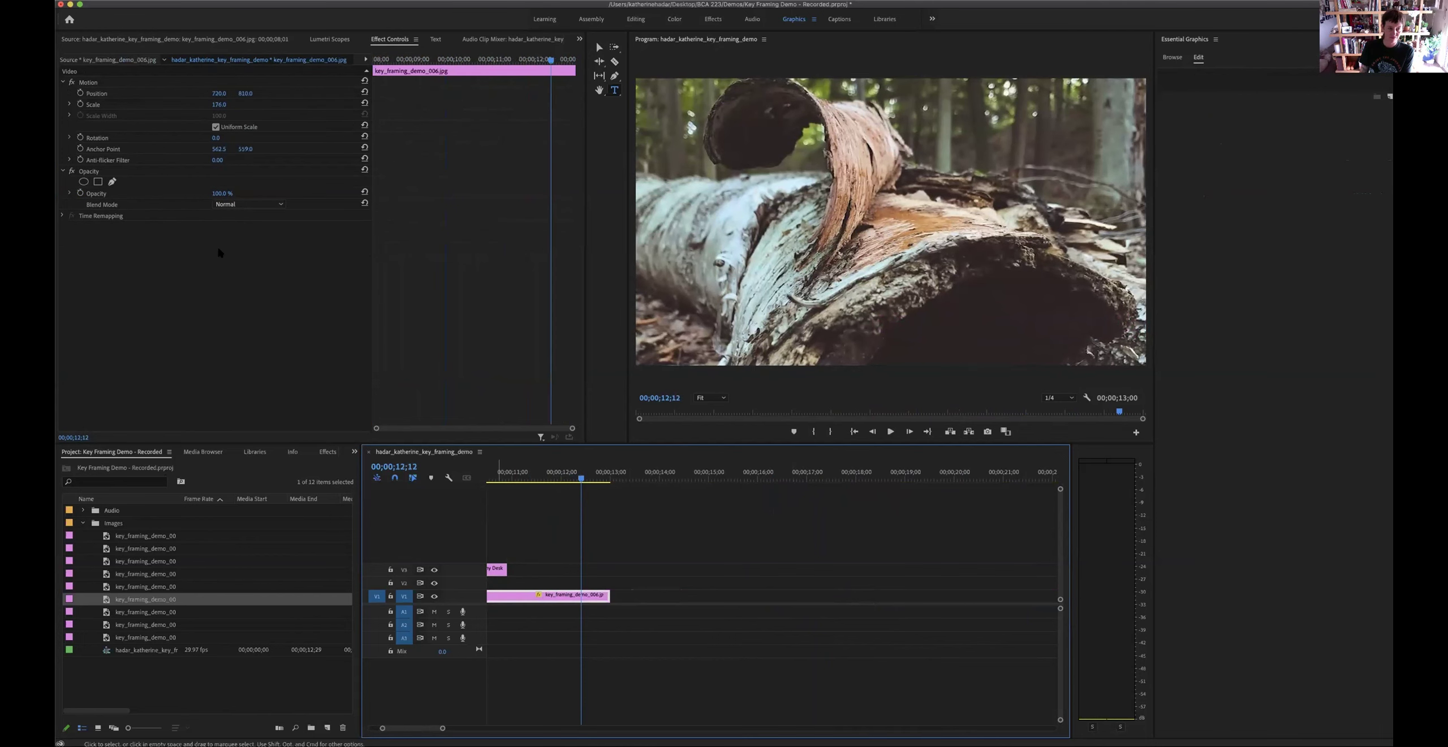
pyautogui.click(80, 193)
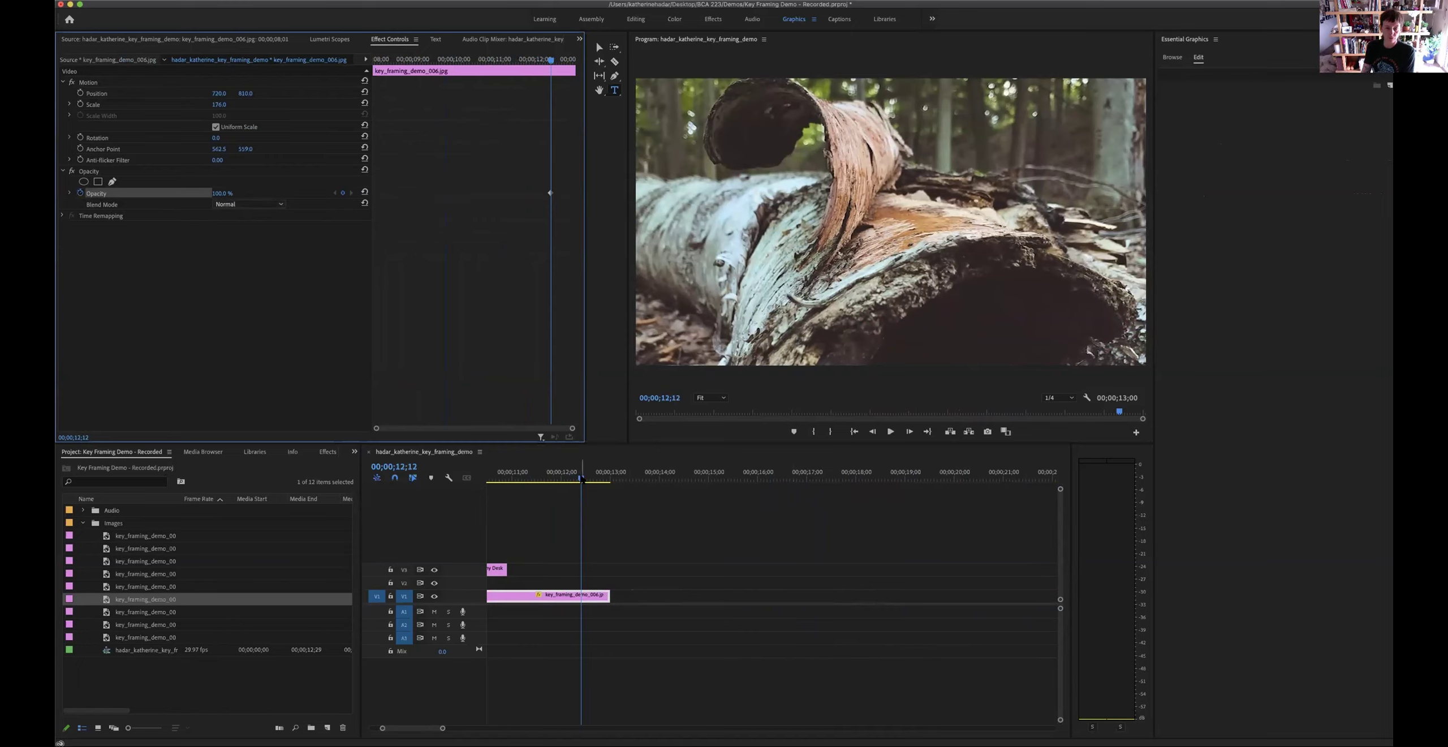
pyautogui.moveTo(582, 478); pyautogui.dragTo(608, 479)
pyautogui.click(216, 193)
pyautogui.write('0')
pyautogui.press('Return')
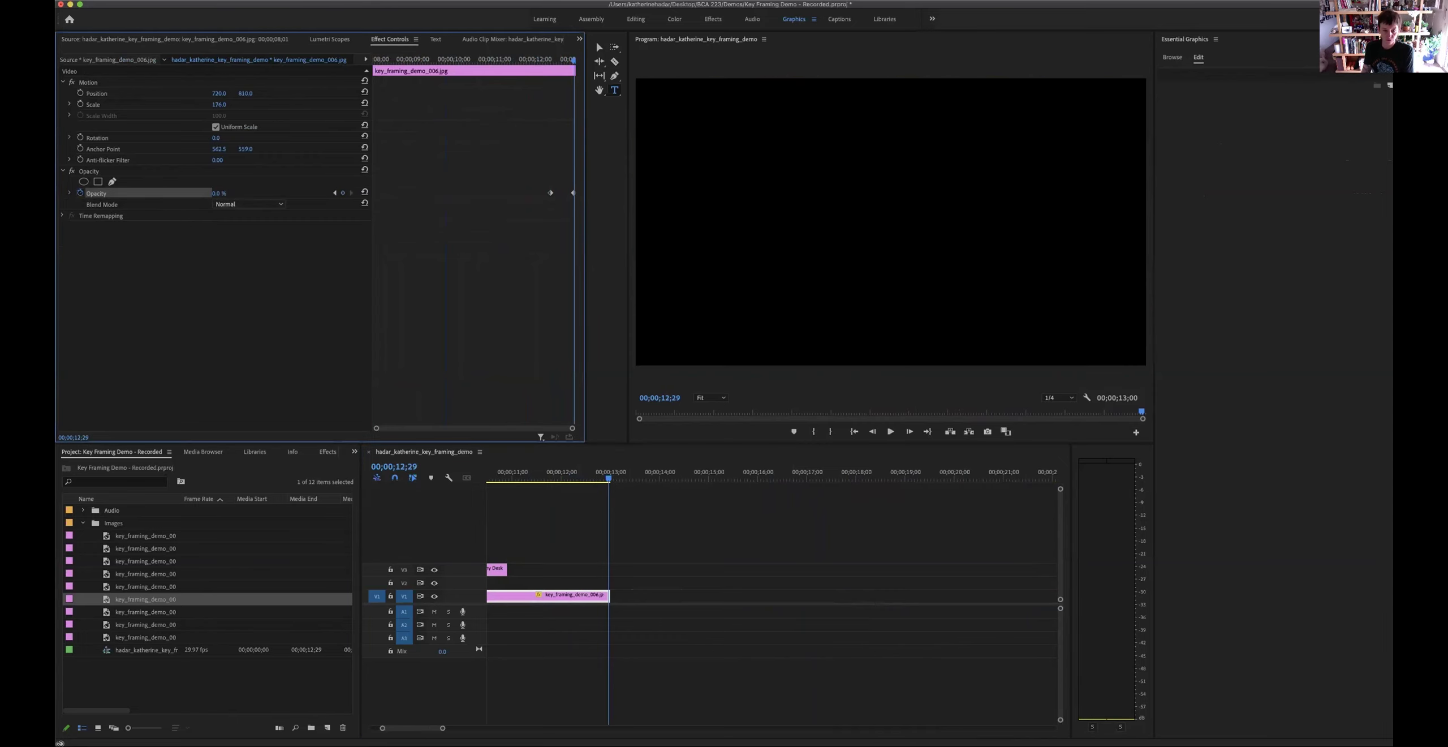
# Play back the end of the last still to review its fade to black
pyautogui.moveTo(609, 479); pyautogui.dragTo(497, 482)
pyautogui.press('\\')
pyautogui.press('space')
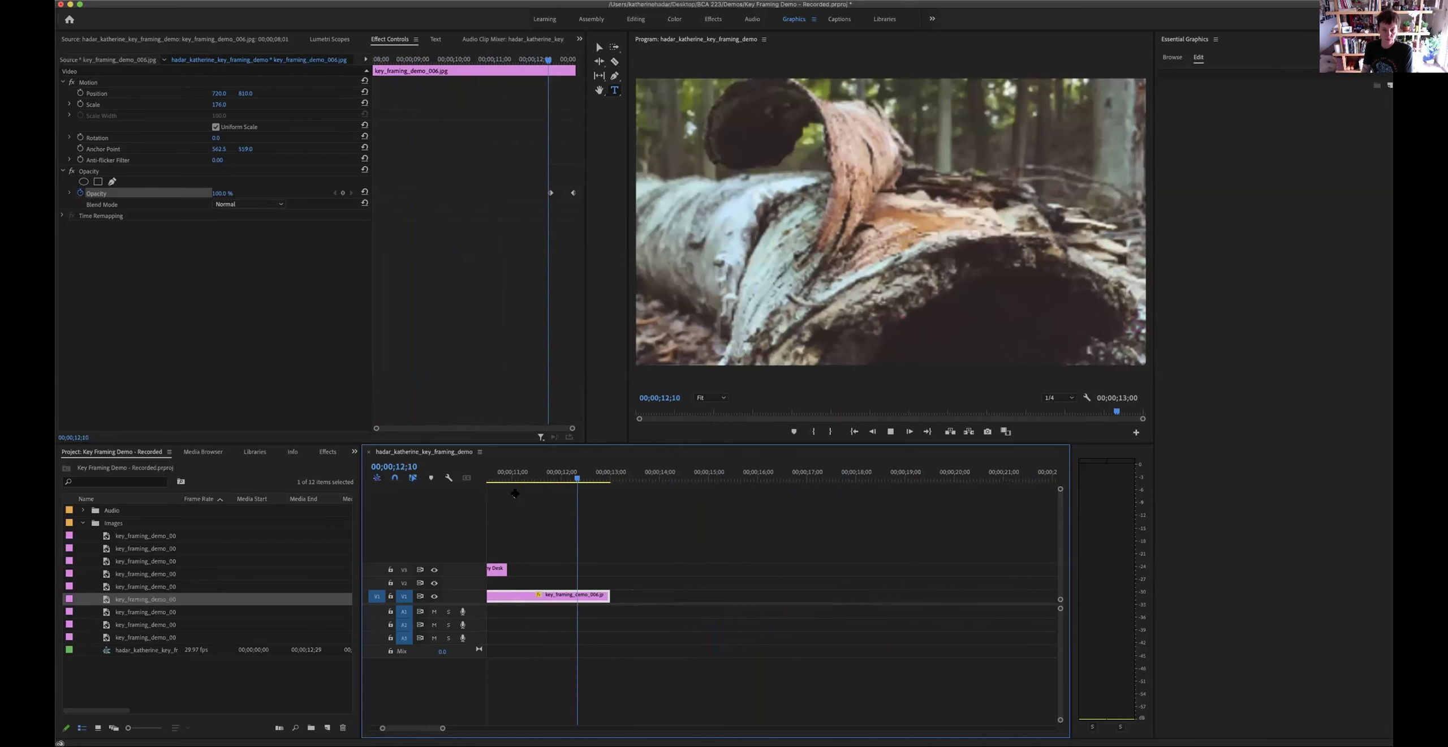
pyautogui.press('space')
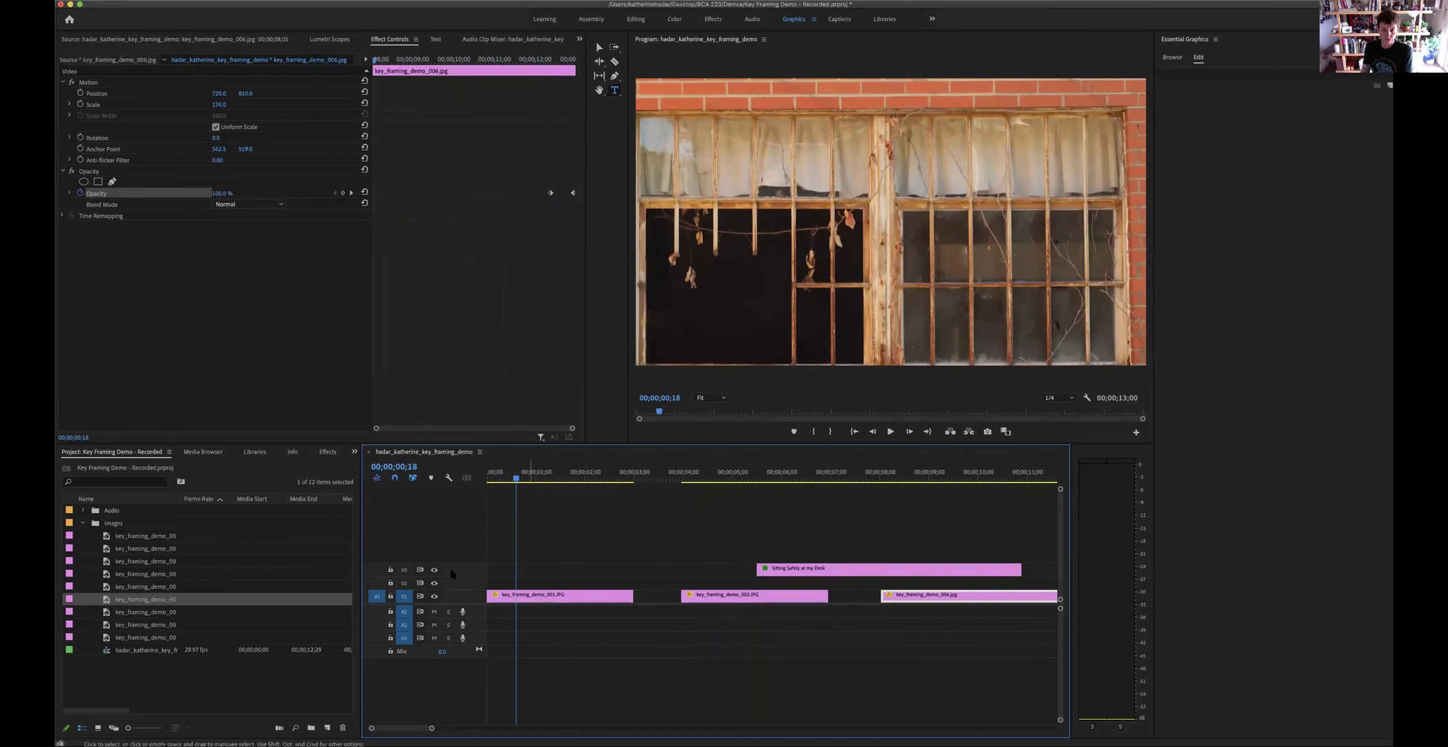
# Move the playhead to 00;00;13;29, one second beyond the last frame of the key_framing_demo_006.jpg clip
pyautogui.scroll(-5, 692, 624)
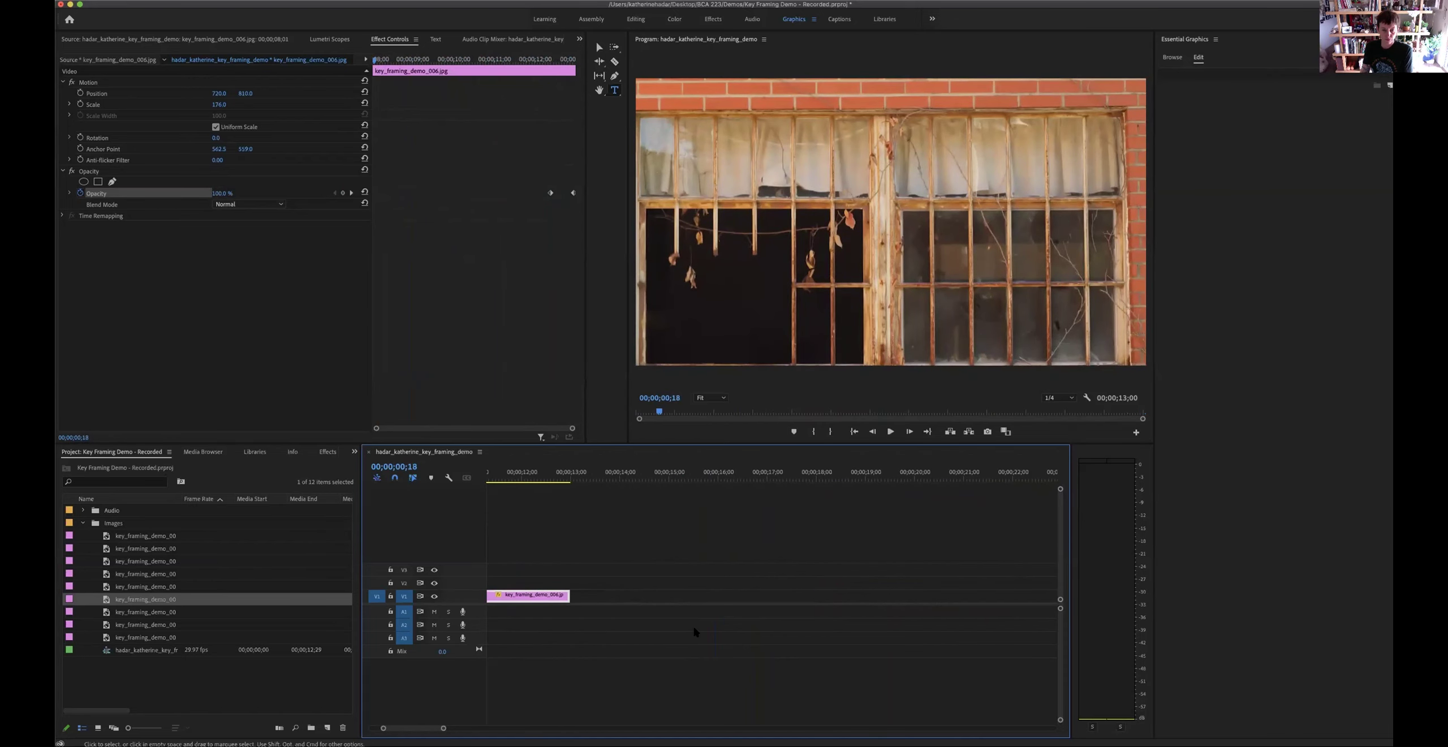
pyautogui.click(586, 479)
pyautogui.click(540, 480)
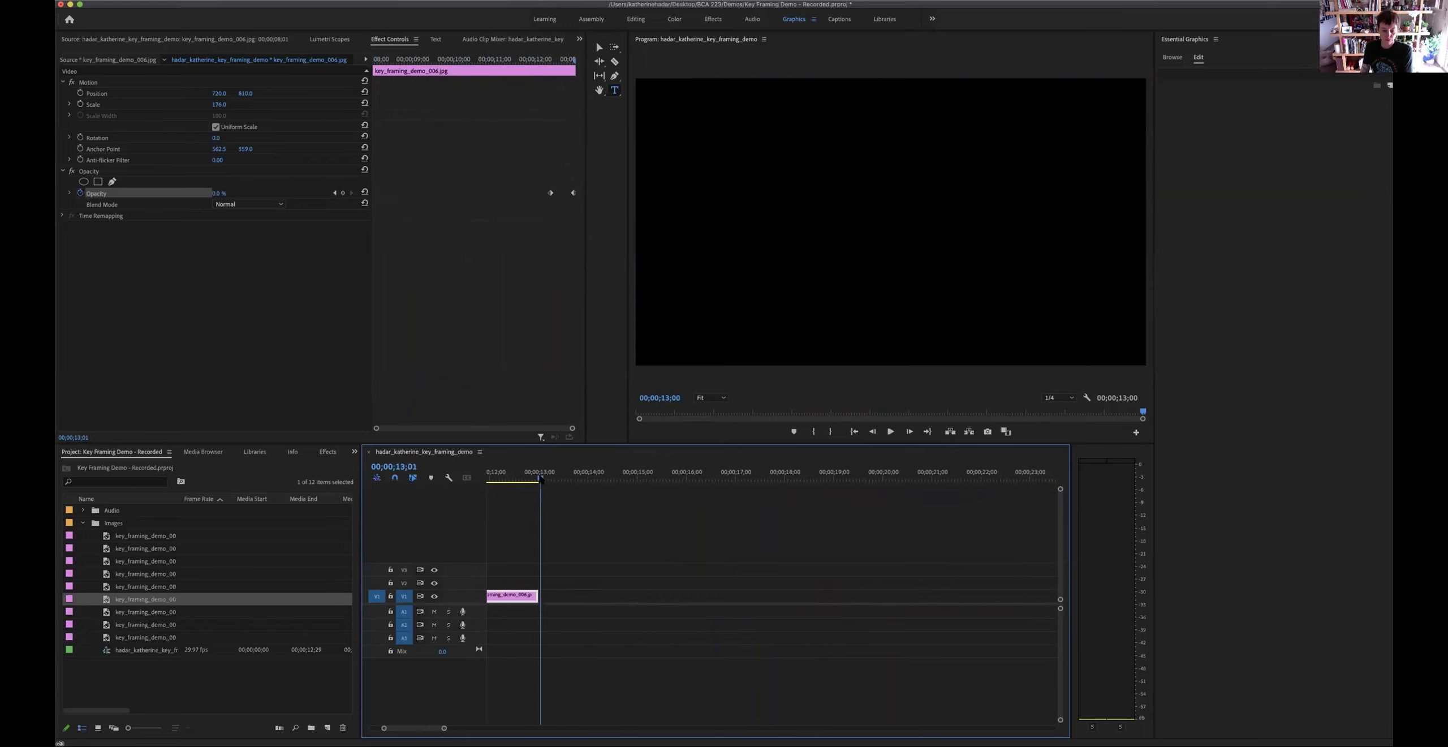
pyautogui.press('Left')
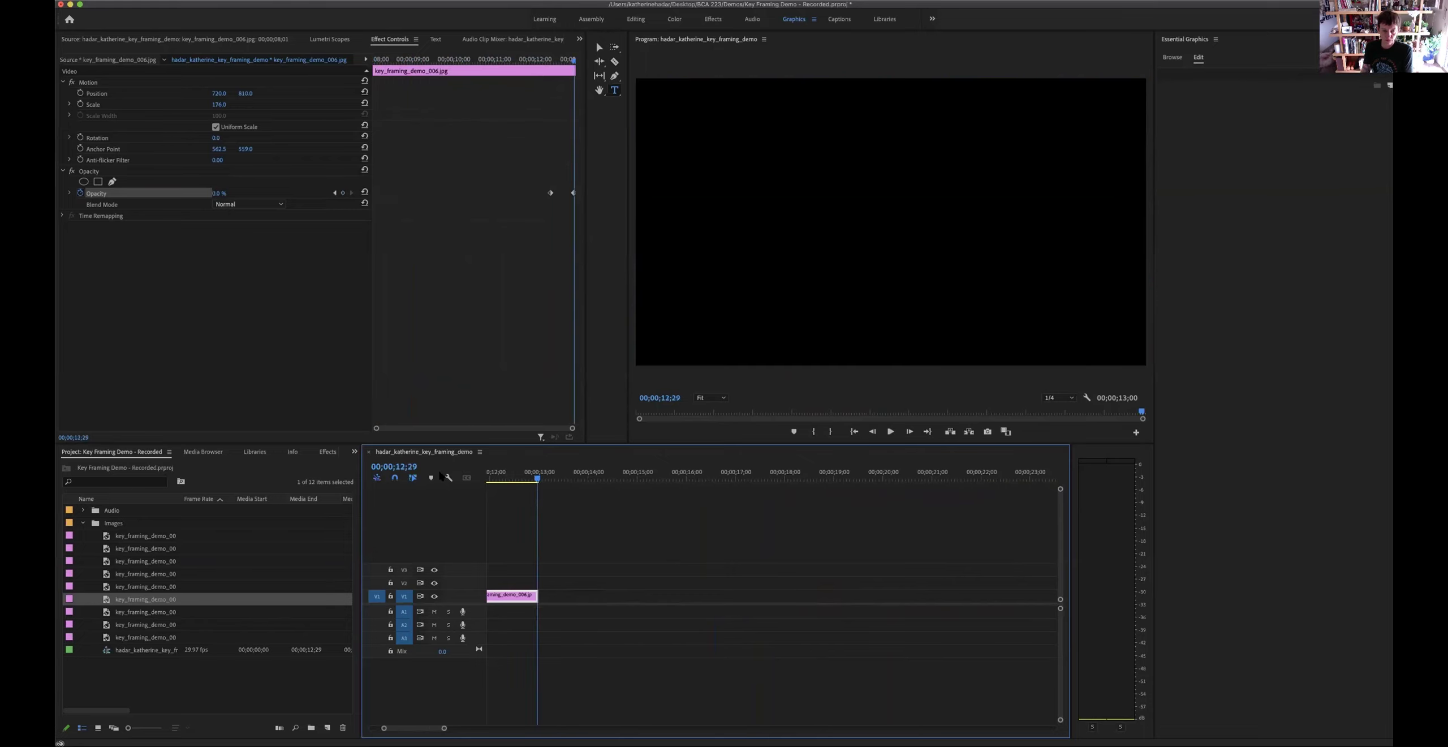
pyautogui.click(391, 466)
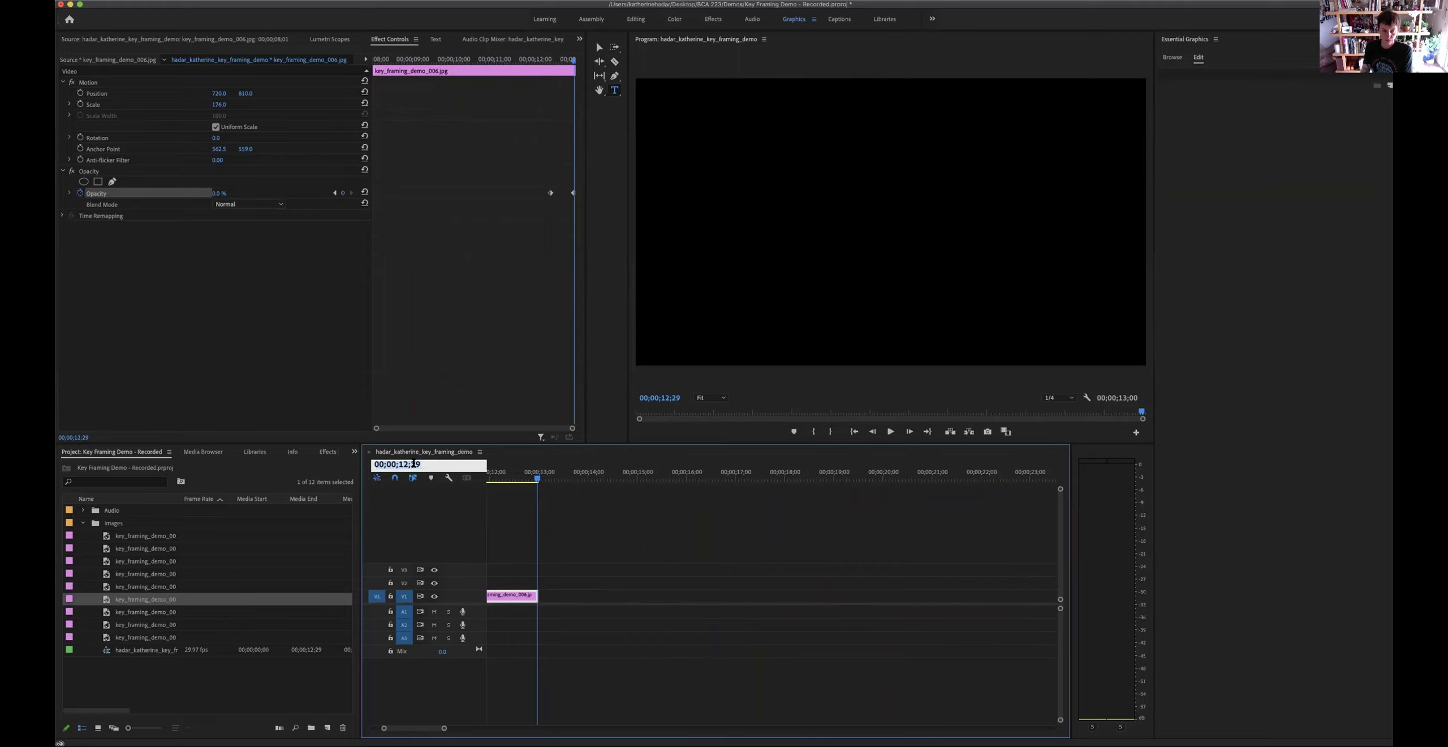
pyautogui.press('BackSpace')
pyautogui.write('3')
pyautogui.press('Return')
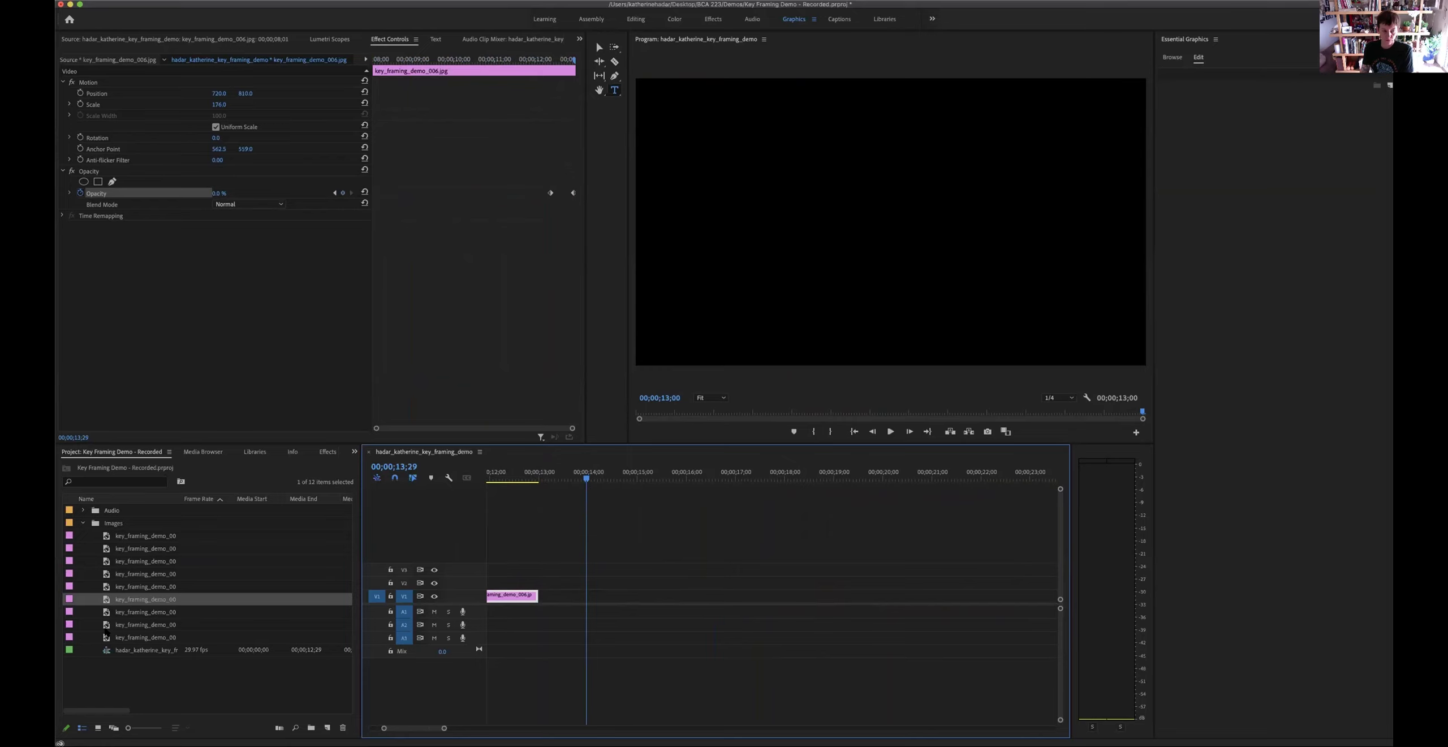
pyautogui.moveTo(104, 626); pyautogui.dragTo(594, 601)
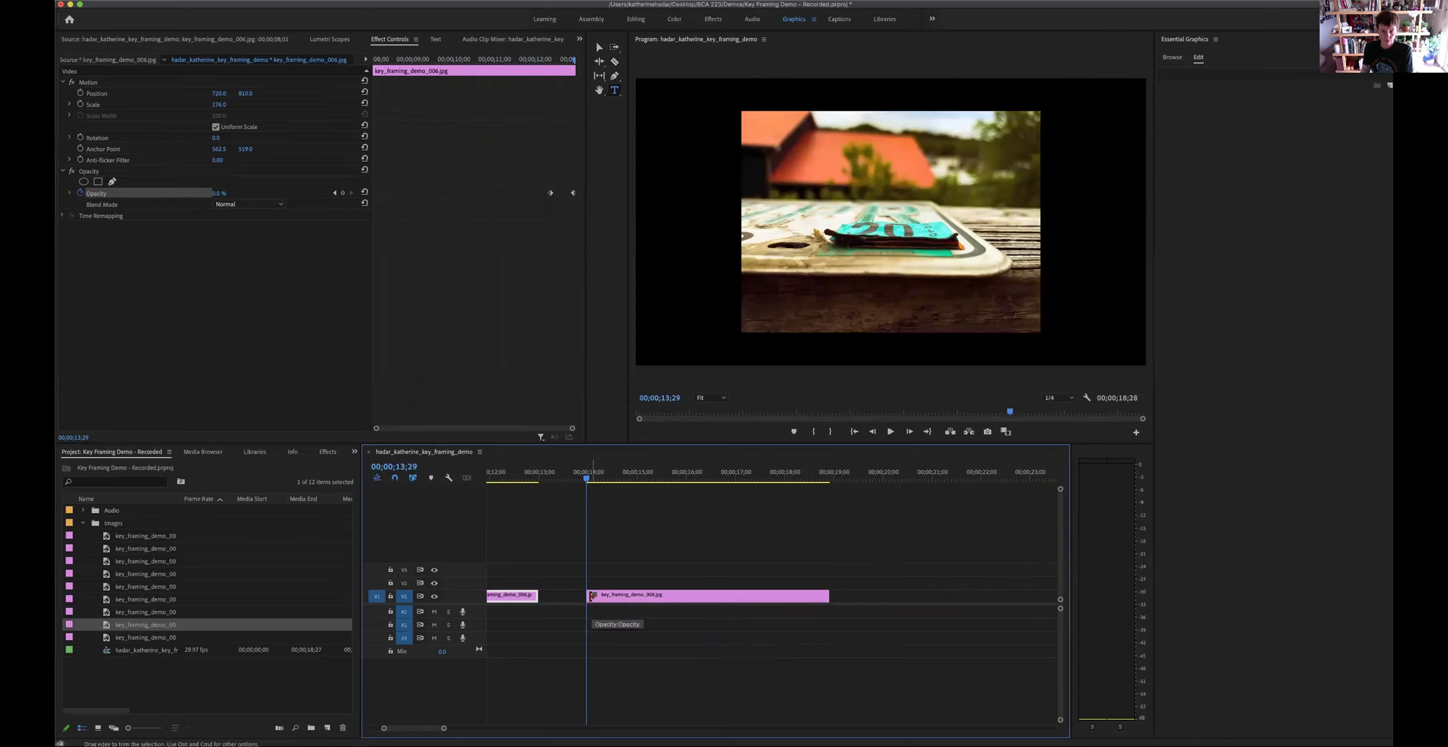
pyautogui.click(633, 599)
pyautogui.press('\\')
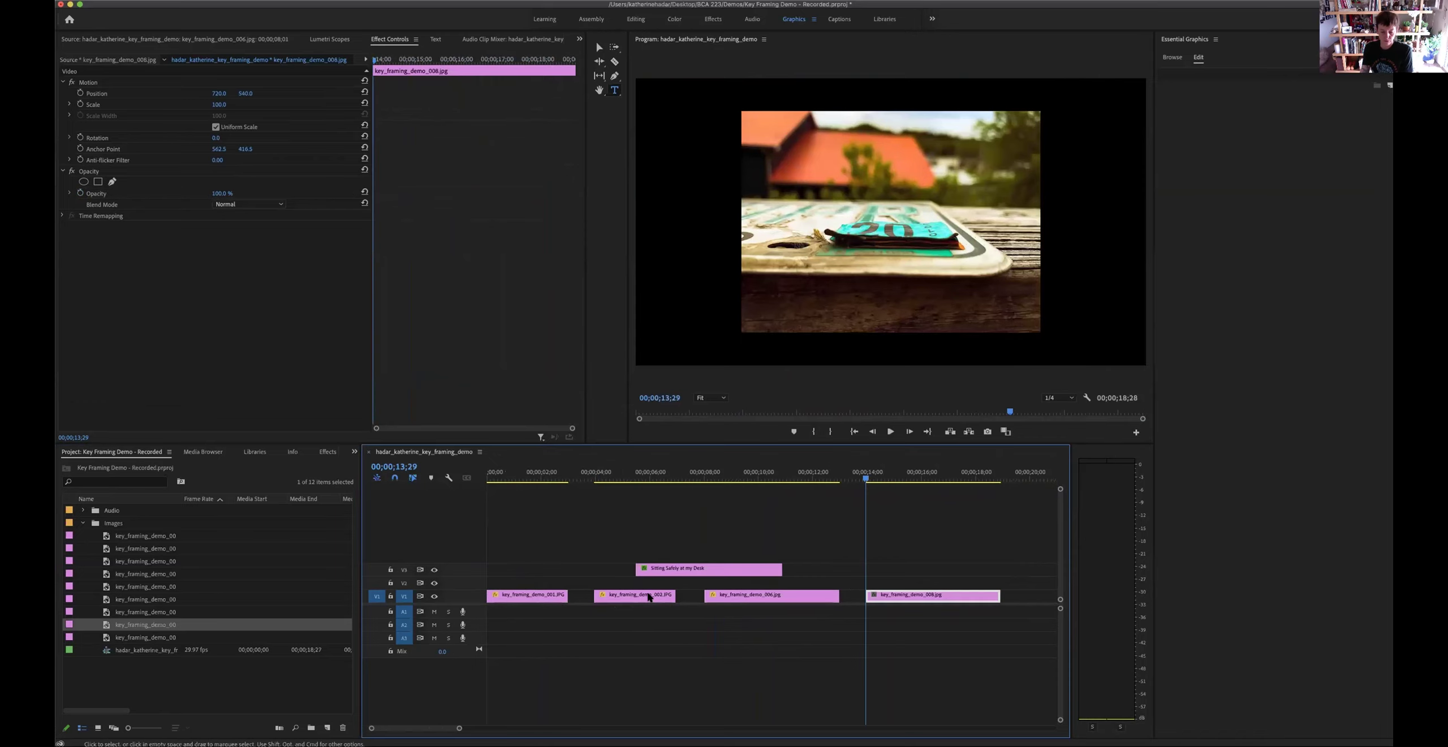
pyautogui.press('Delete')
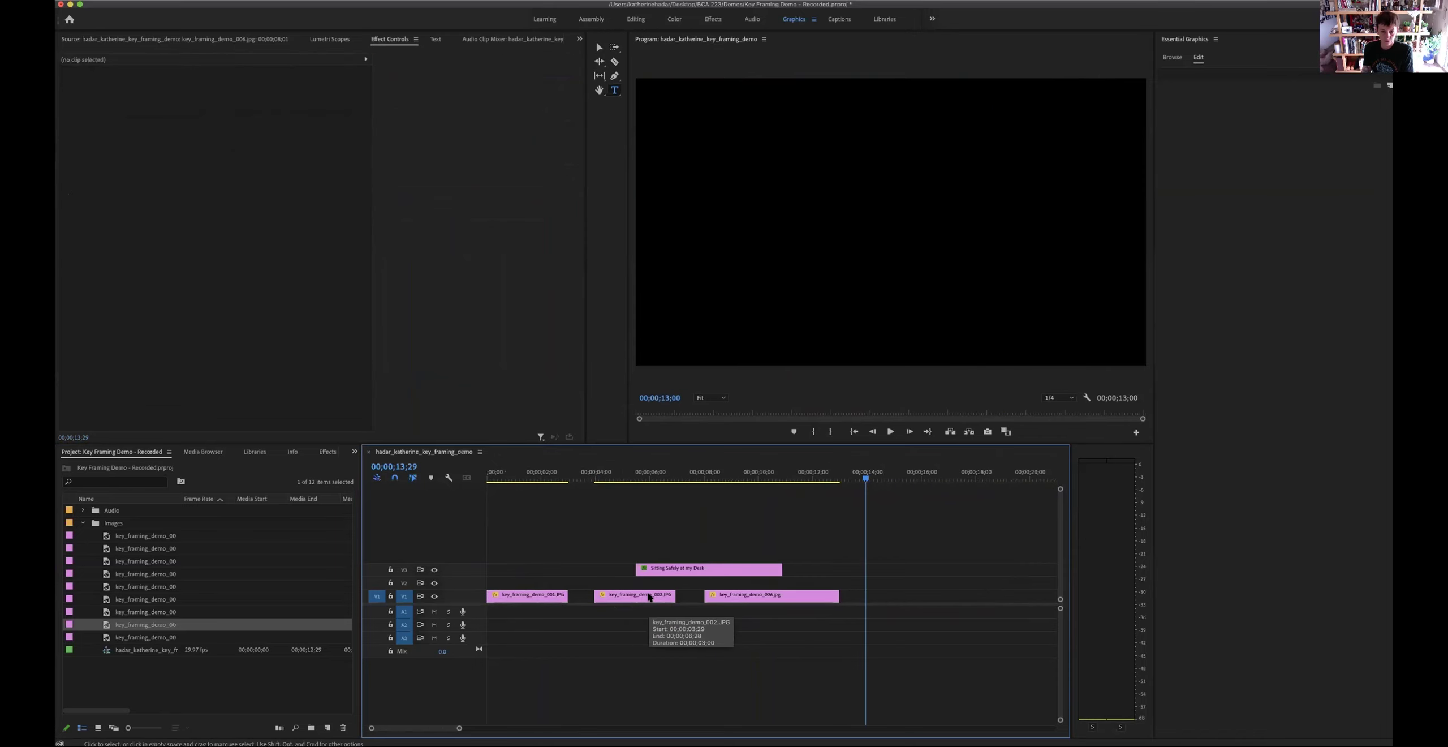
# Place key_framing_demo_009.jpg on track V1 at 00;00;13;29 and select the clip
pyautogui.doubleClick(106, 638)
pyautogui.moveTo(106, 637); pyautogui.dragTo(866, 595)
pyautogui.click(908, 599)
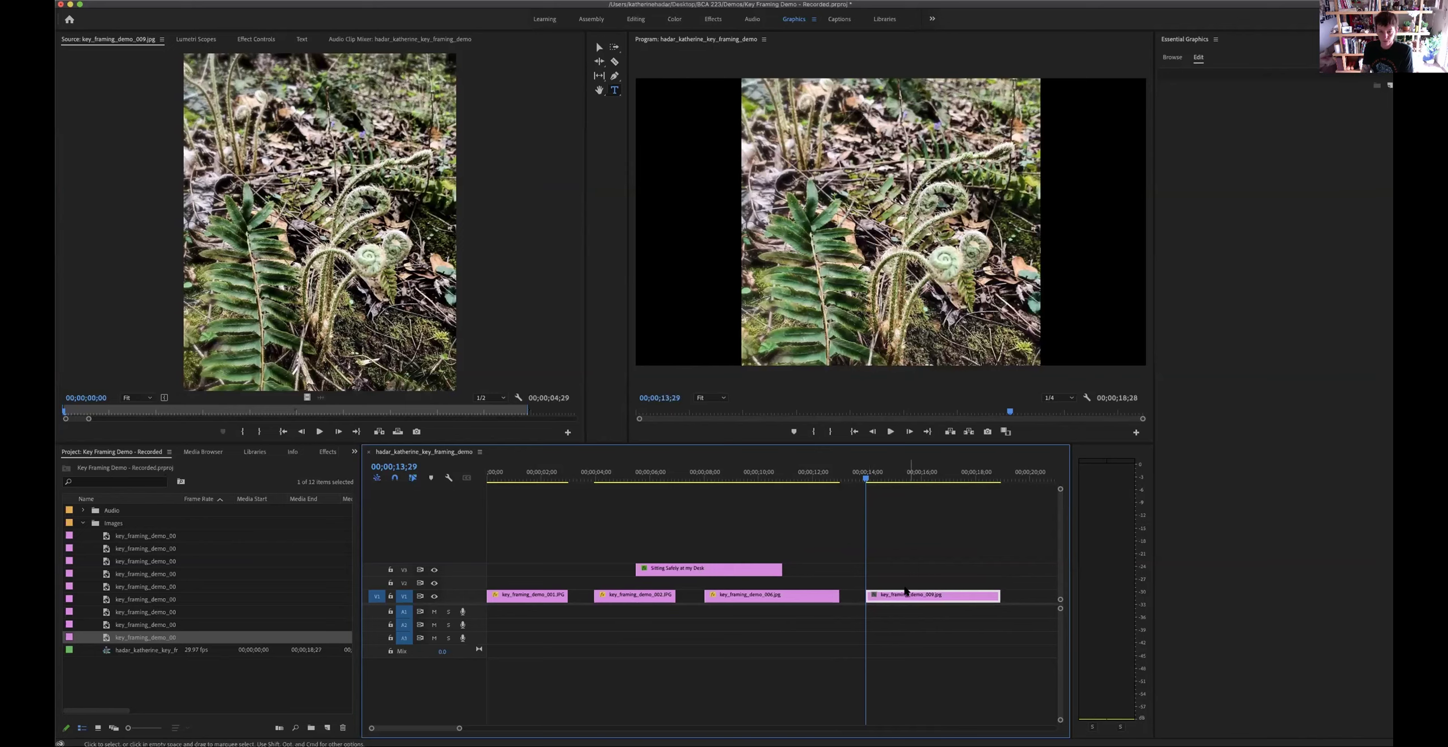
# Zoom key_framing_demo_009.jpg to about 400%, reposition it on the curled fern tips, and keyframe position and scale at the clip's start
pyautogui.click(256, 39)
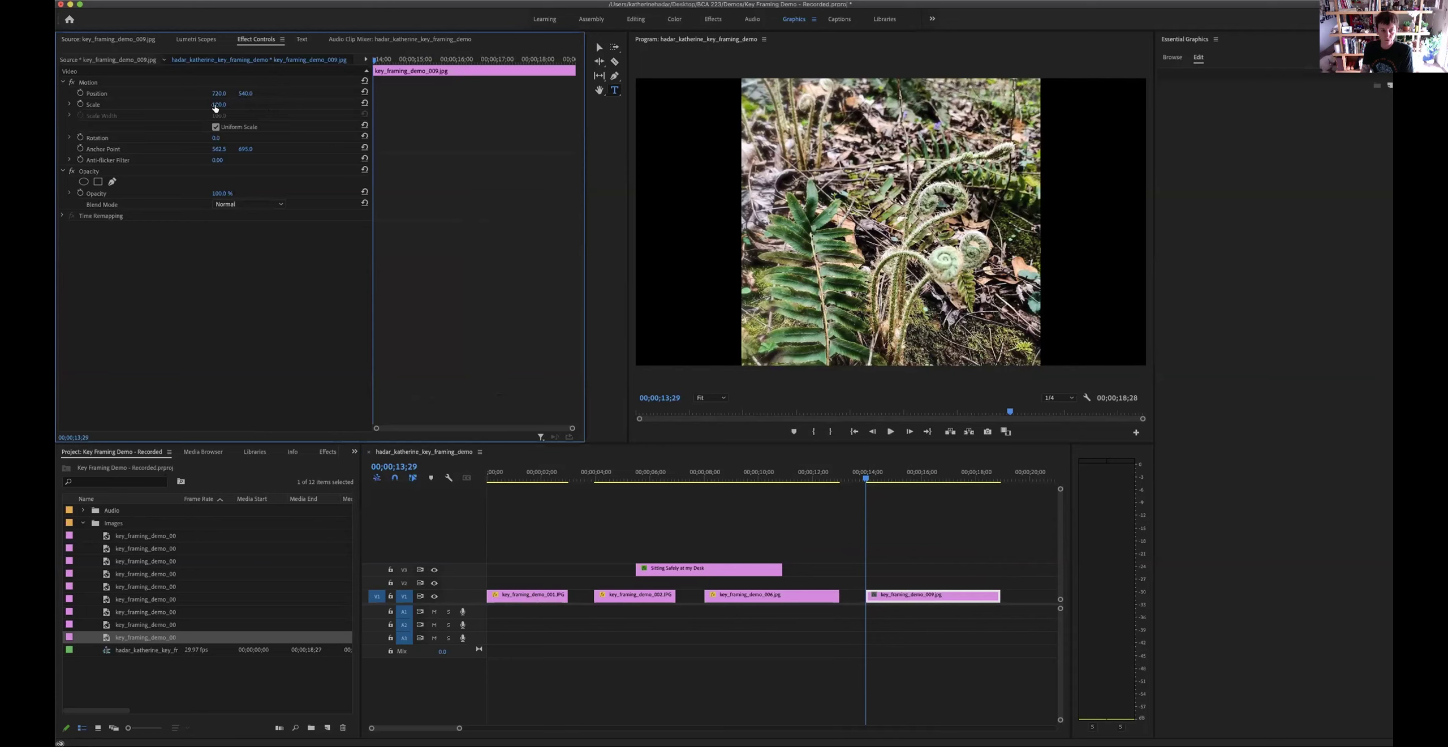
pyautogui.moveTo(219, 105); pyautogui.dragTo(226, 105)
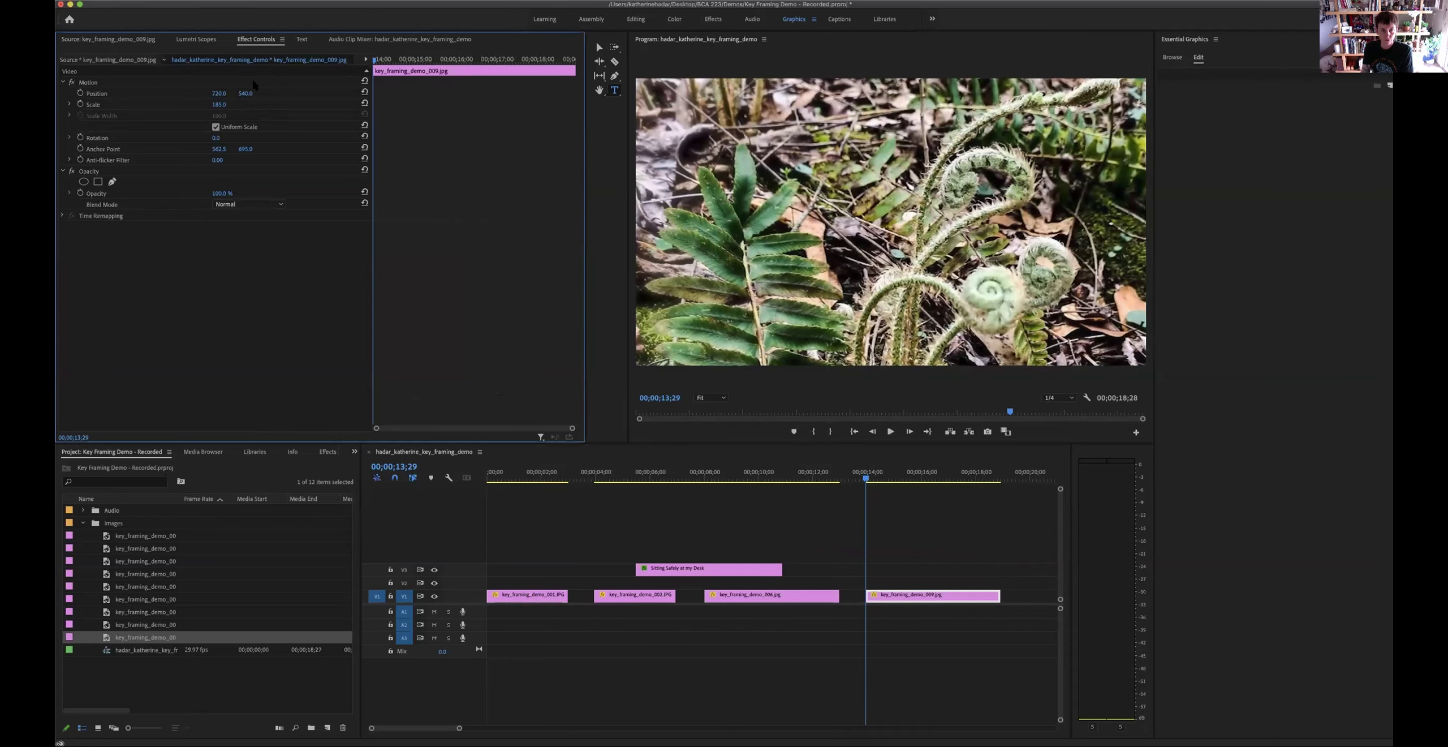
pyautogui.moveTo(225, 104); pyautogui.dragTo(349, 105)
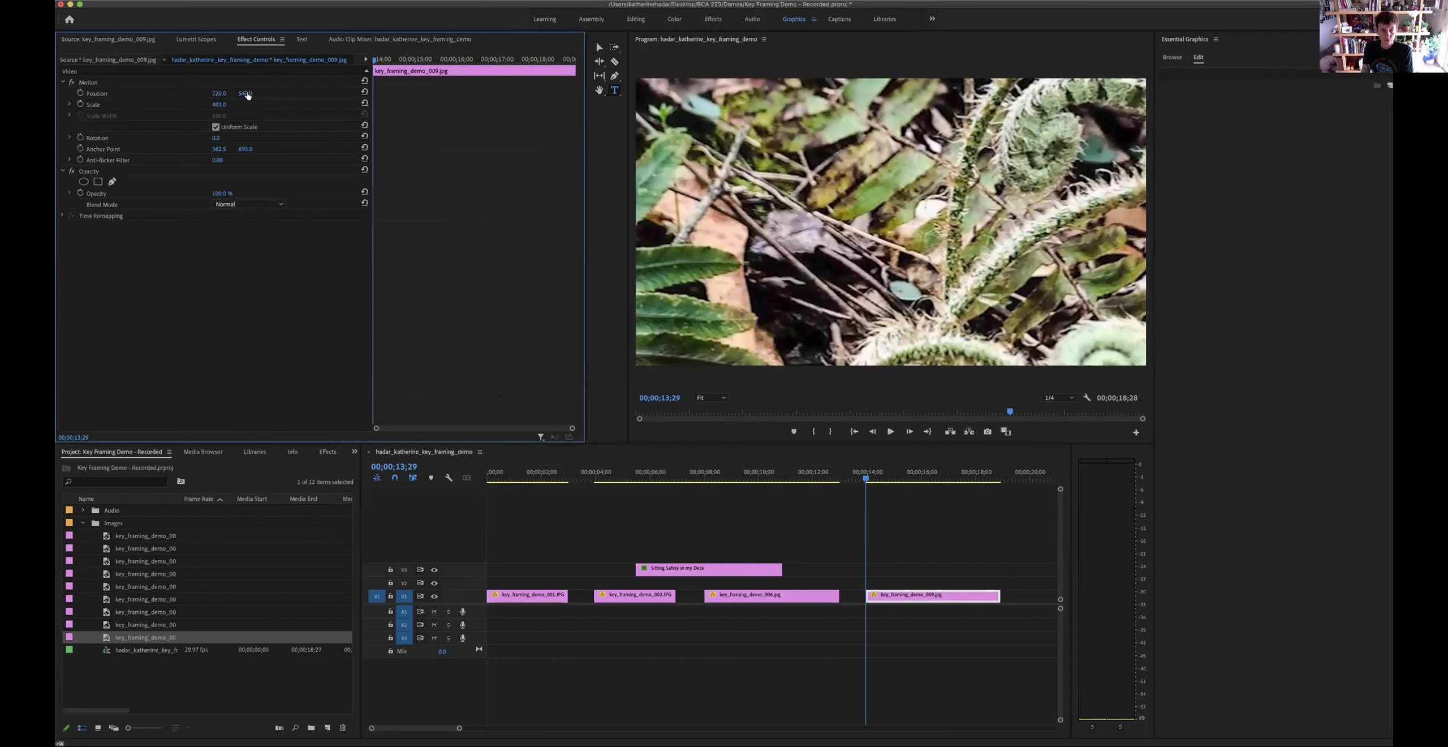
pyautogui.moveTo(245, 93)
pyautogui.mouseDown()
pyautogui.moveTo(185, 94)
pyautogui.moveTo(224, 93)
pyautogui.mouseUp()
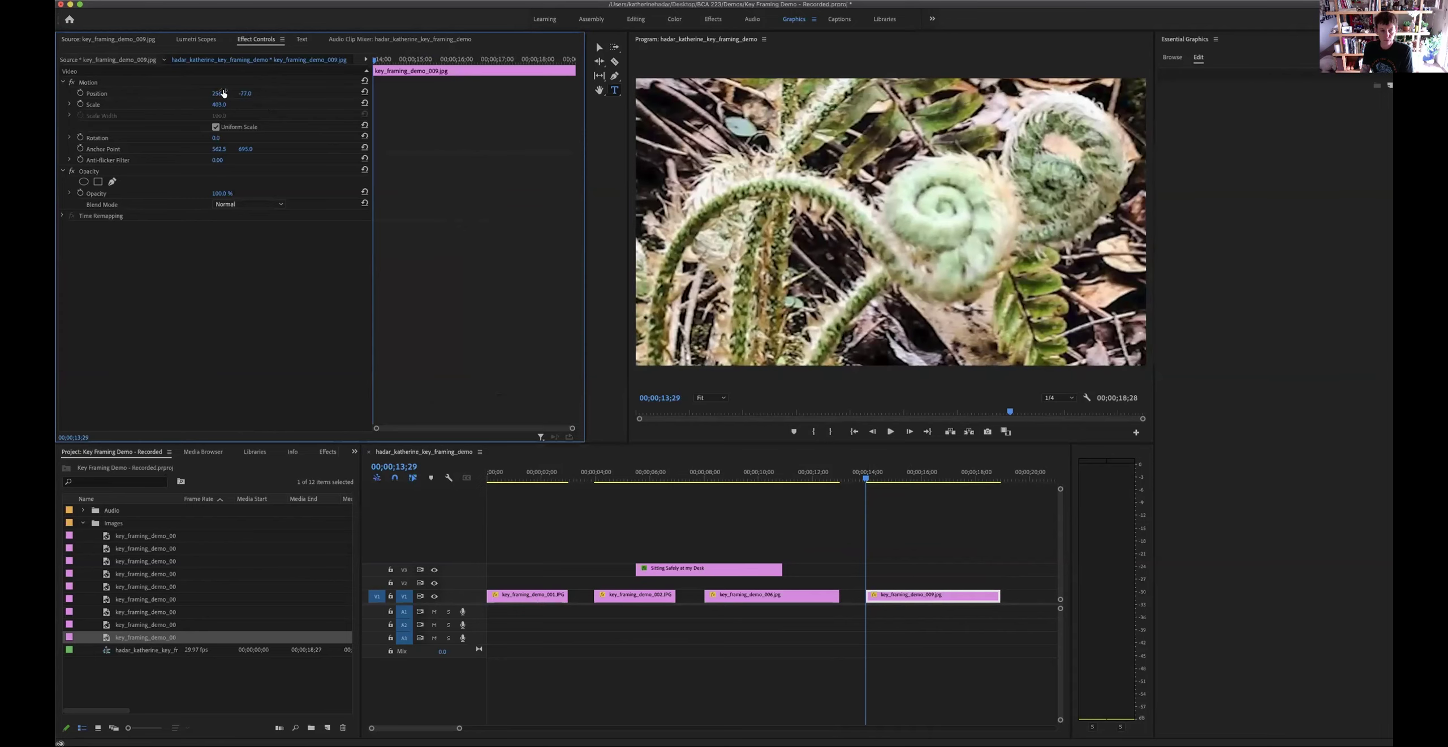
pyautogui.click(80, 92)
pyautogui.click(80, 104)
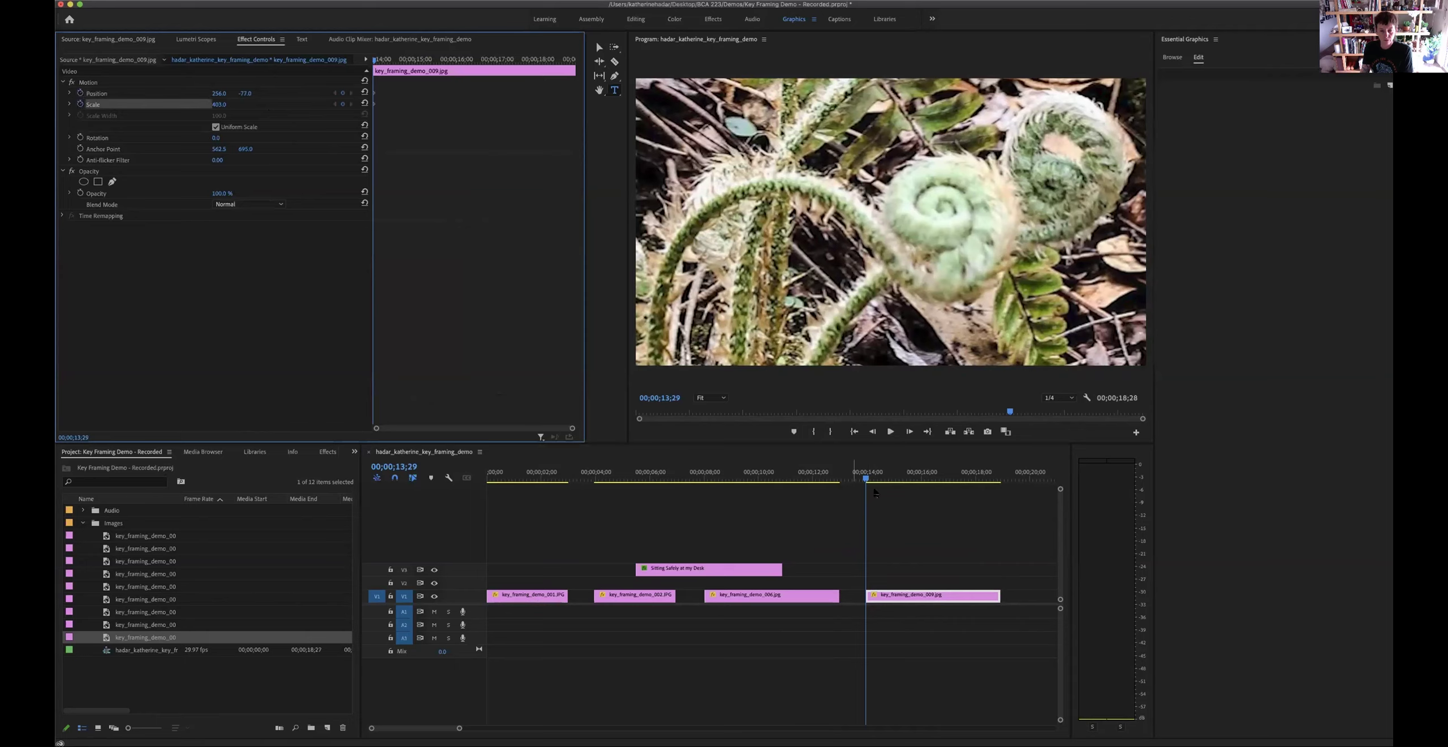
# Extend the end of the key_framing_demo_009.jpg clip by about three seconds, to about 00;00;22;00
pyautogui.moveTo(866, 478); pyautogui.dragTo(999, 488)
pyautogui.hscroll(2, 1005, 576)
pyautogui.hscroll(5, 1004, 576)
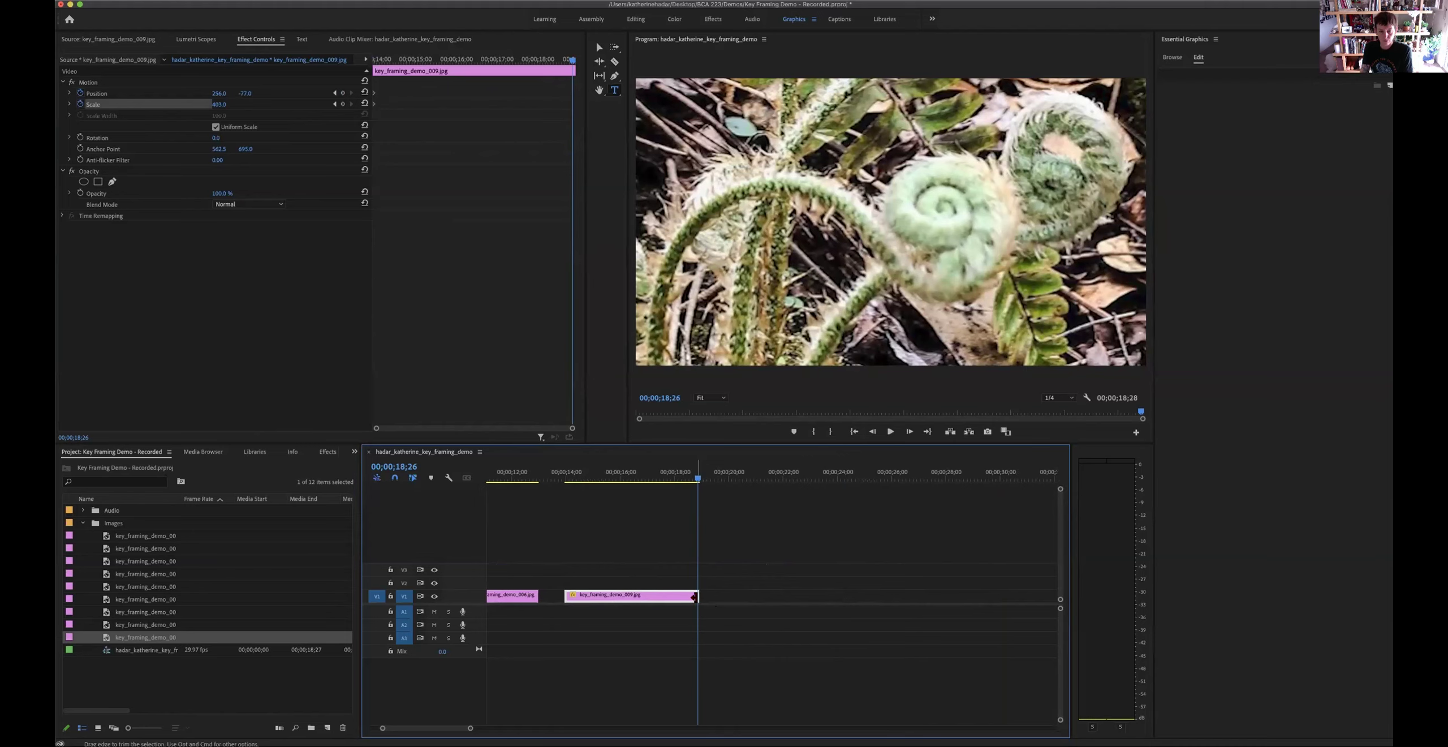
pyautogui.moveTo(694, 596); pyautogui.dragTo(784, 598)
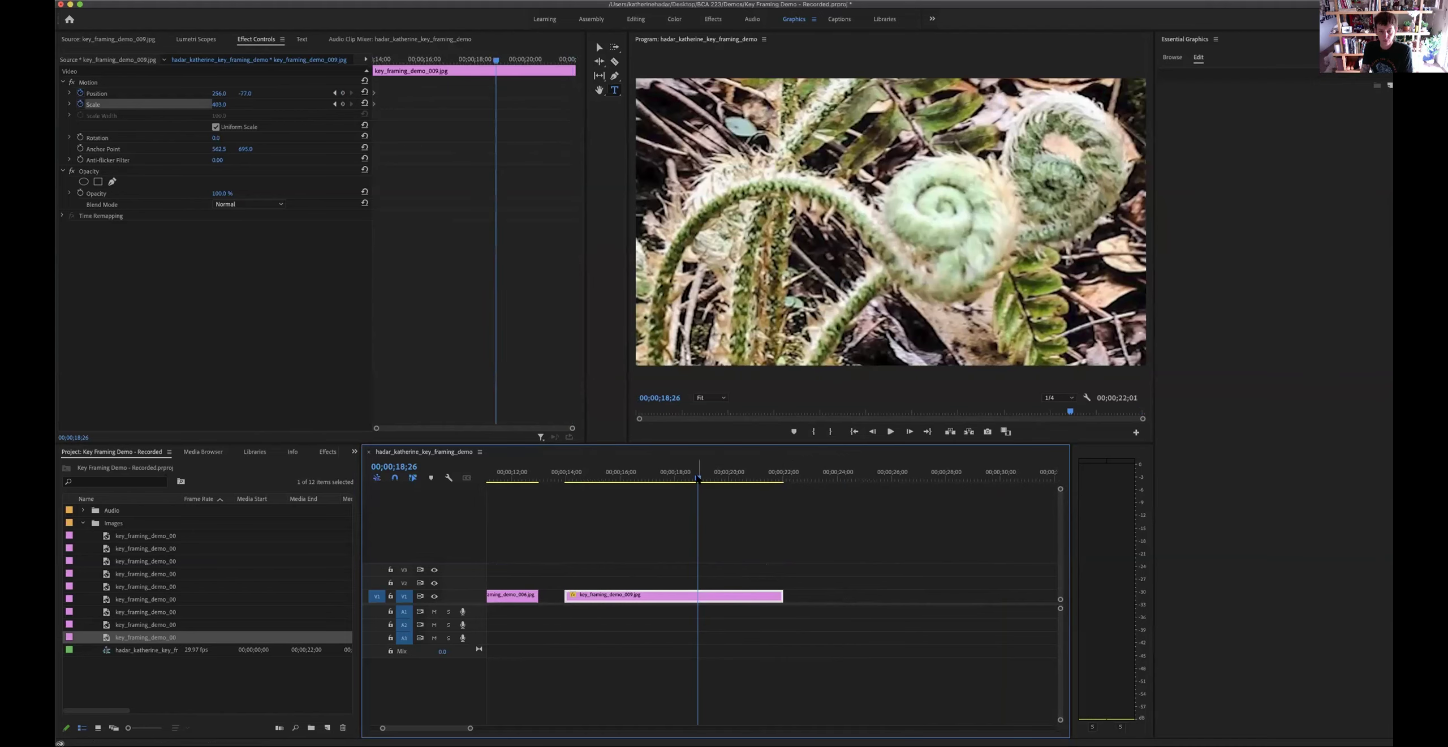
# At 00;00;22;00, keyframe key_framing_demo_009.jpg at about 193% scale, with the image repositioned to fill the frame
pyautogui.moveTo(698, 479); pyautogui.dragTo(784, 482)
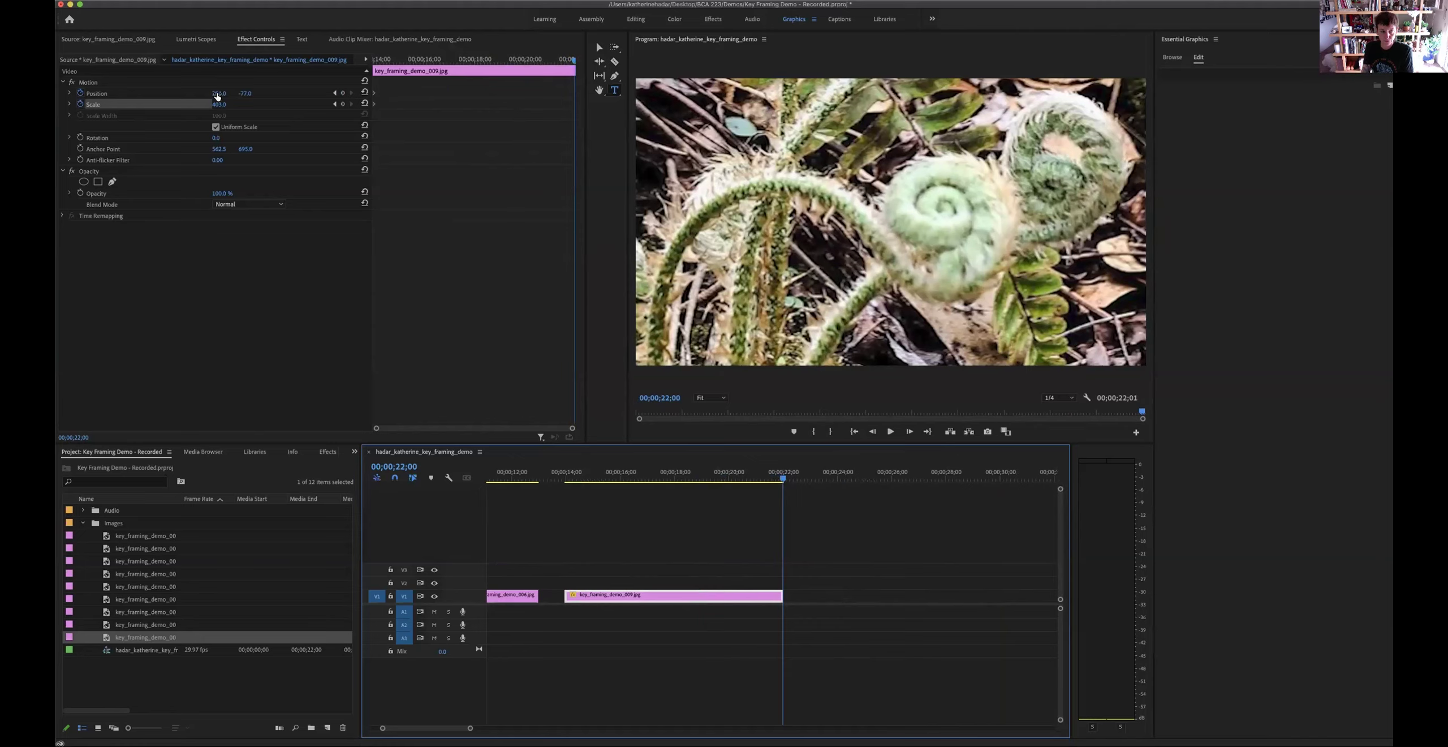
pyautogui.moveTo(219, 105)
pyautogui.mouseDown()
pyautogui.moveTo(81, 104)
pyautogui.moveTo(221, 95)
pyautogui.mouseUp()
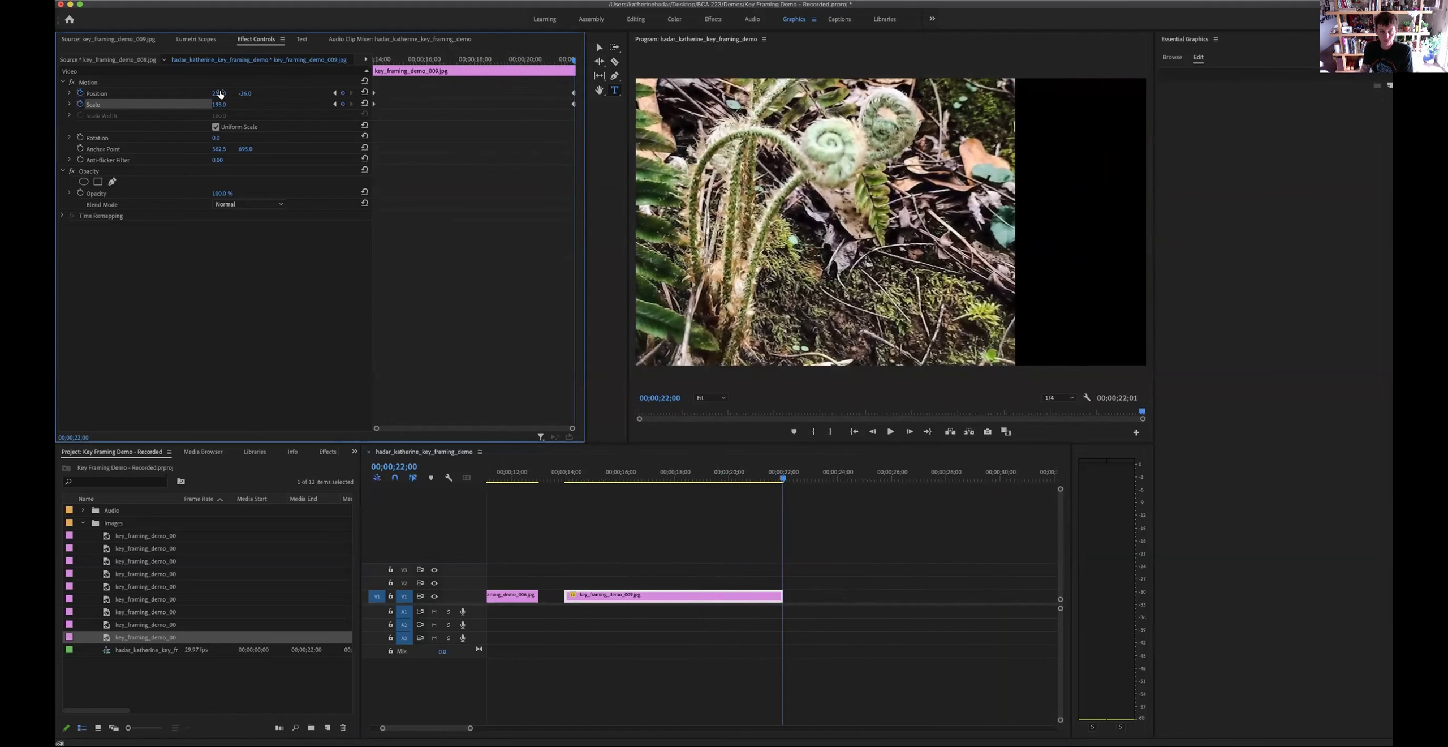
pyautogui.moveTo(221, 94); pyautogui.dragTo(339, 94)
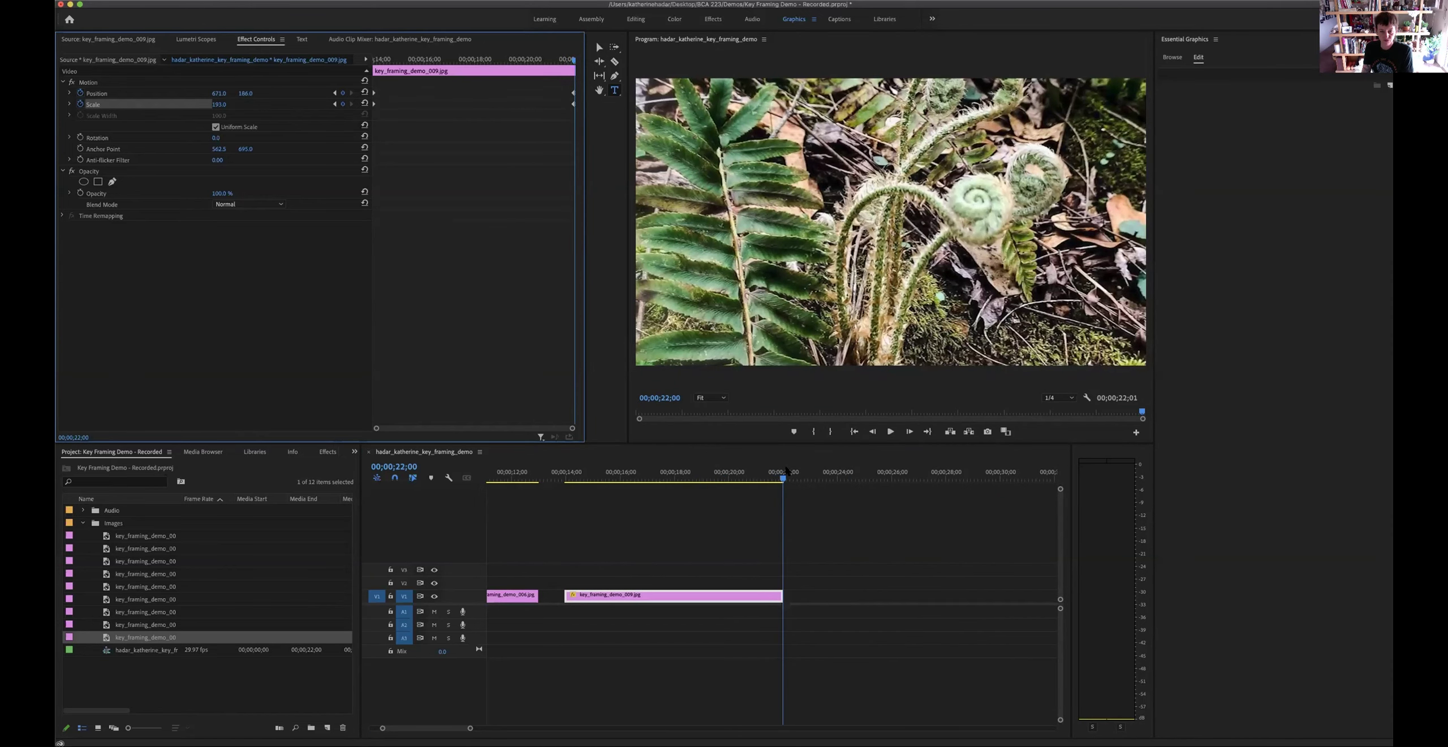
# Play back the key_framing_demo_009.jpg clip to review its zoom-out
pyautogui.moveTo(783, 480); pyautogui.dragTo(539, 503)
pyautogui.press('space')
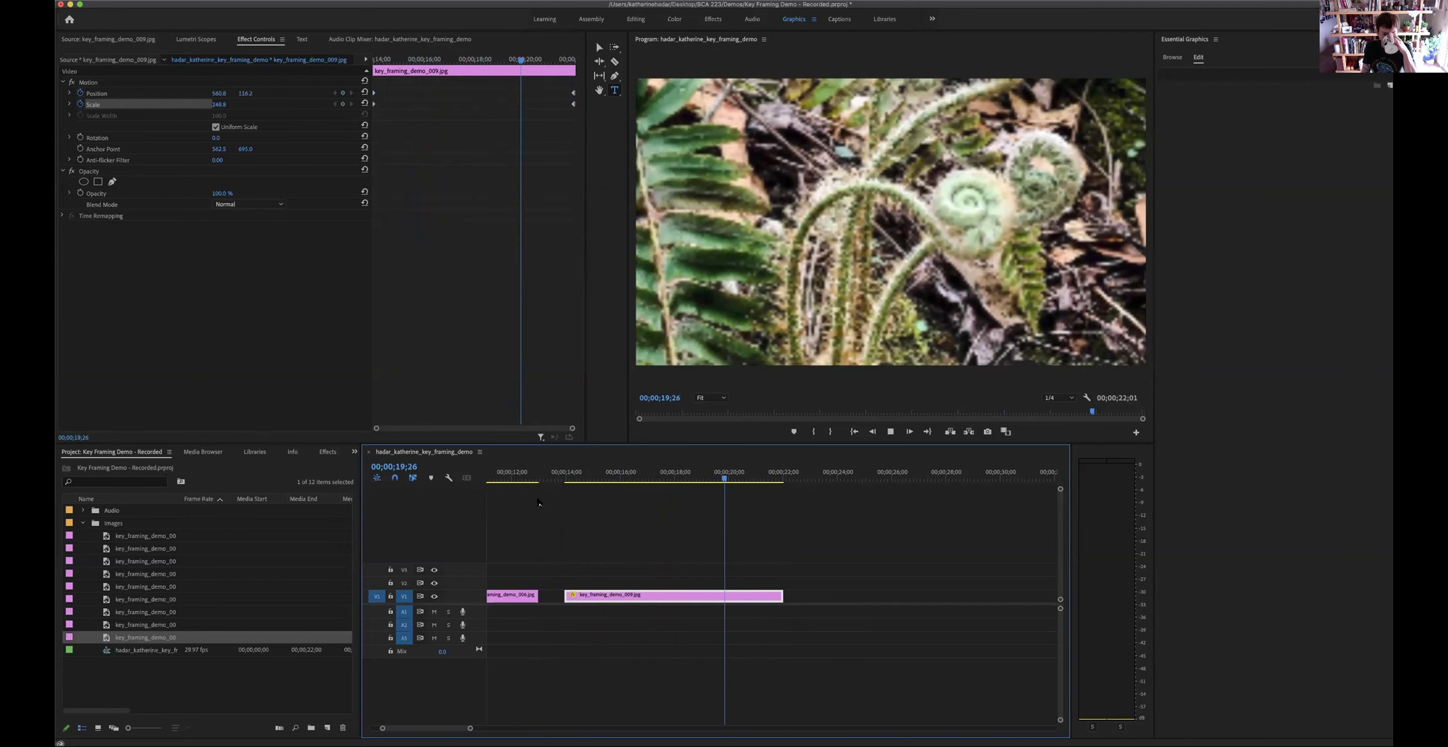
pyautogui.press('space')
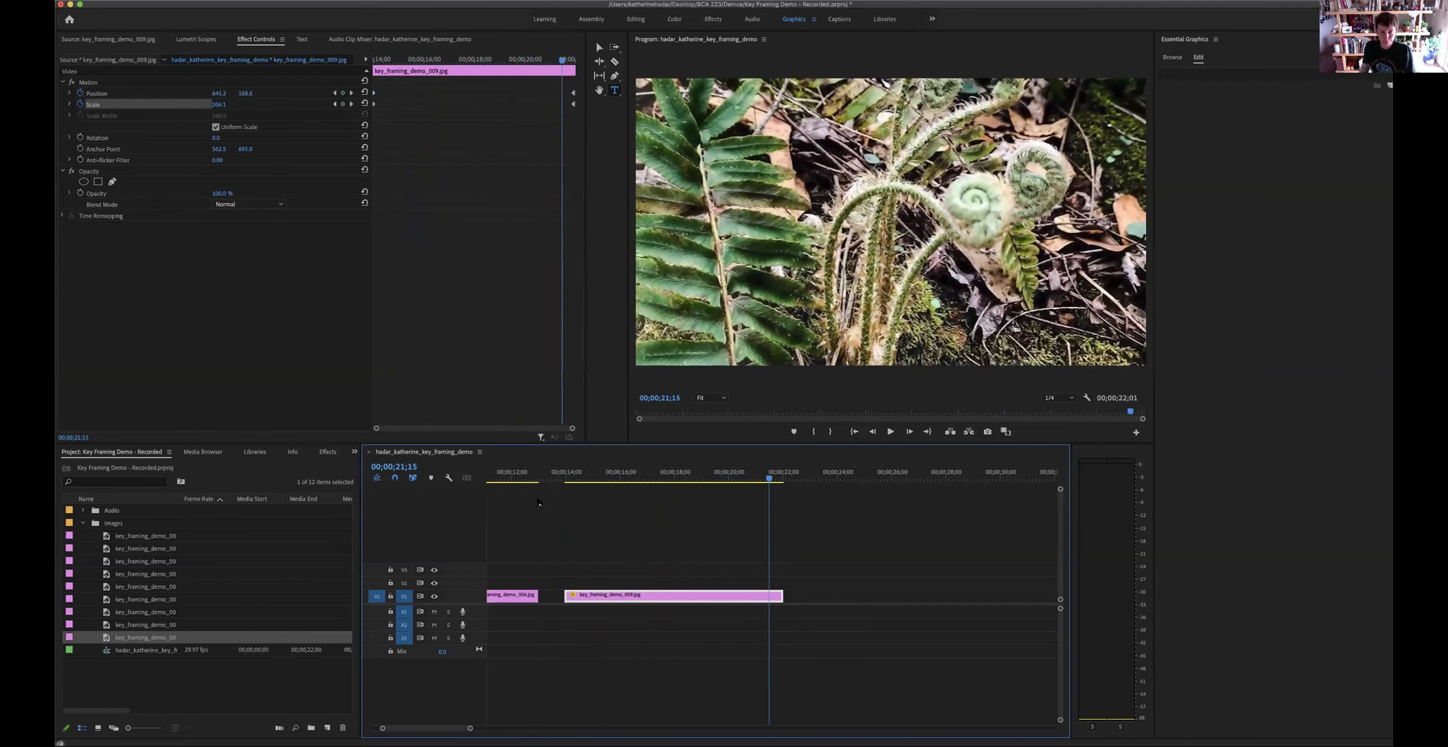
# Preview the project's other stills and place key_framing_demo_004.jpg on track V2 at about 00;00;18;28, overlapping the end of key_framing_demo_009.jpg
pyautogui.doubleClick(105, 598)
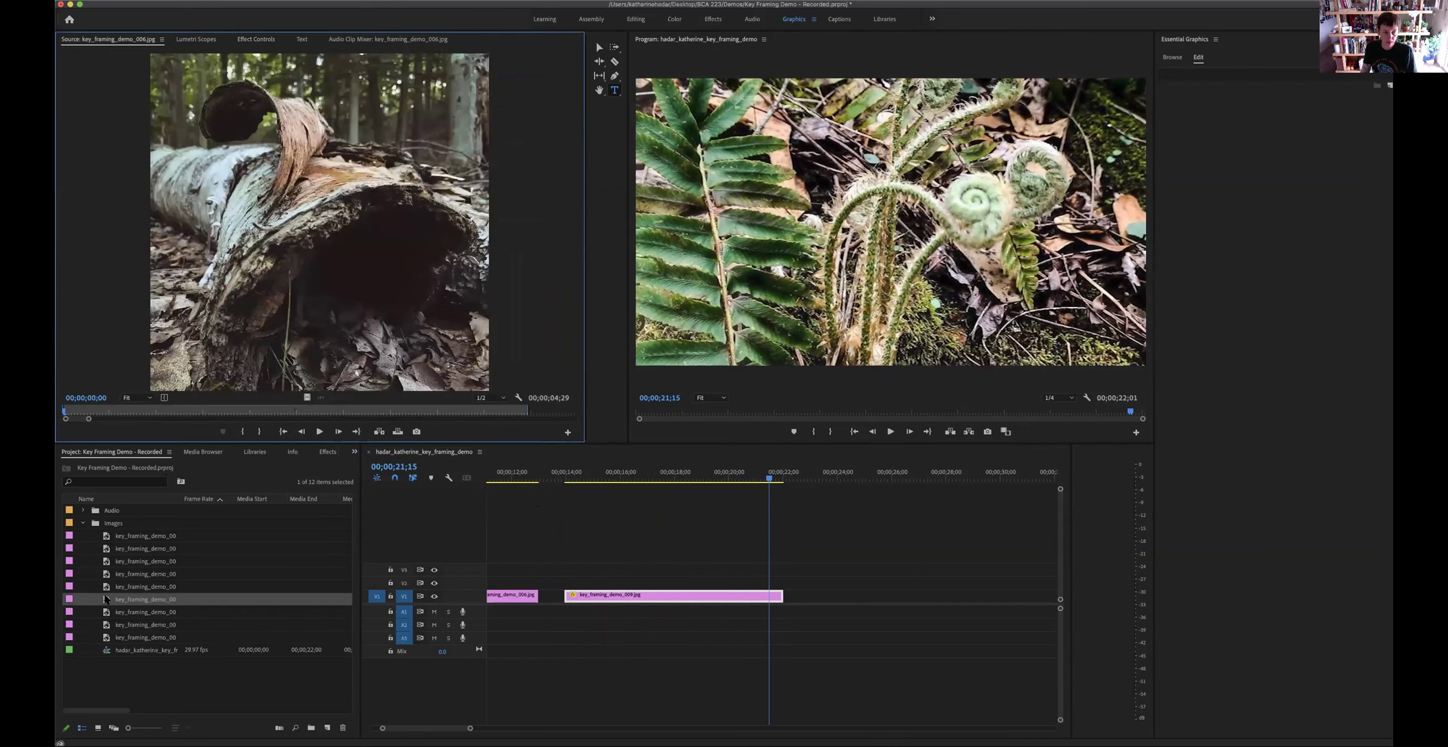
pyautogui.doubleClick(105, 588)
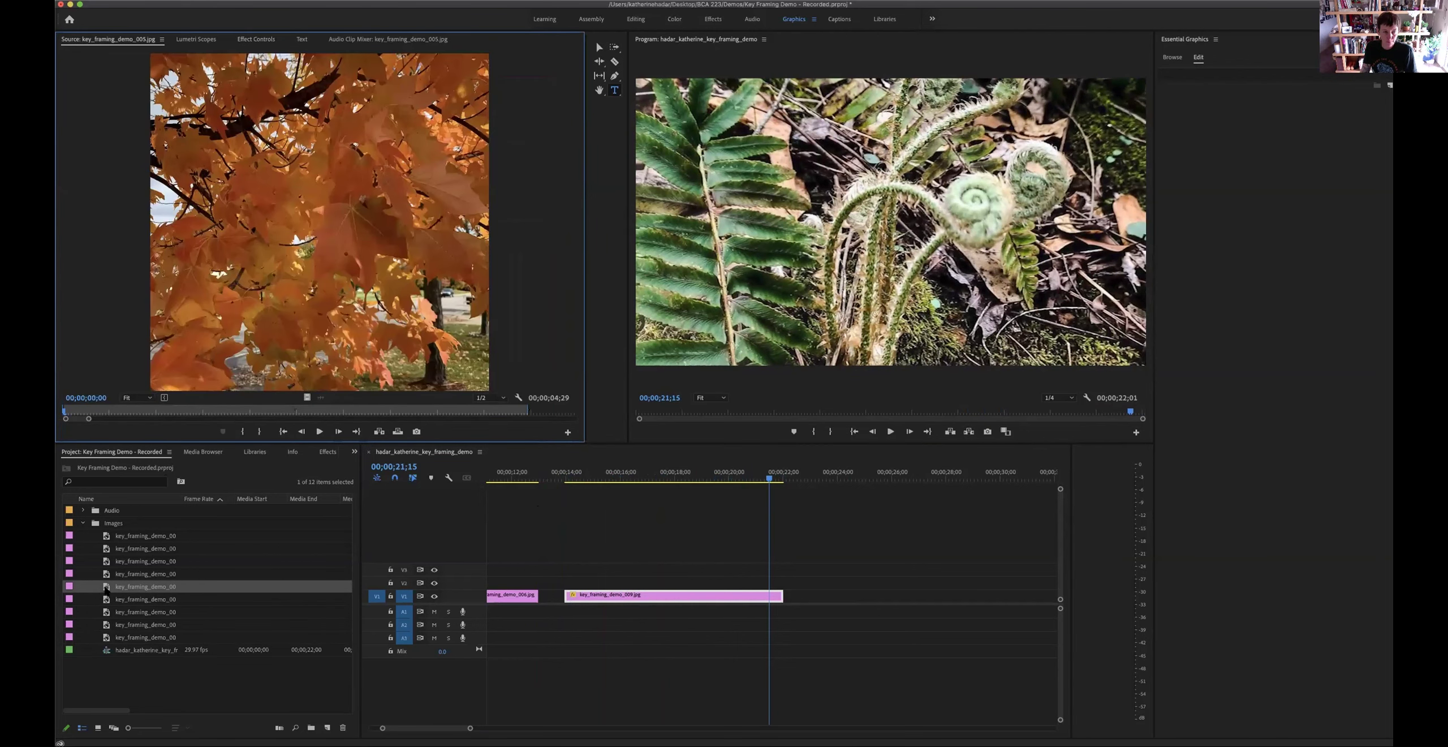
pyautogui.doubleClick(105, 575)
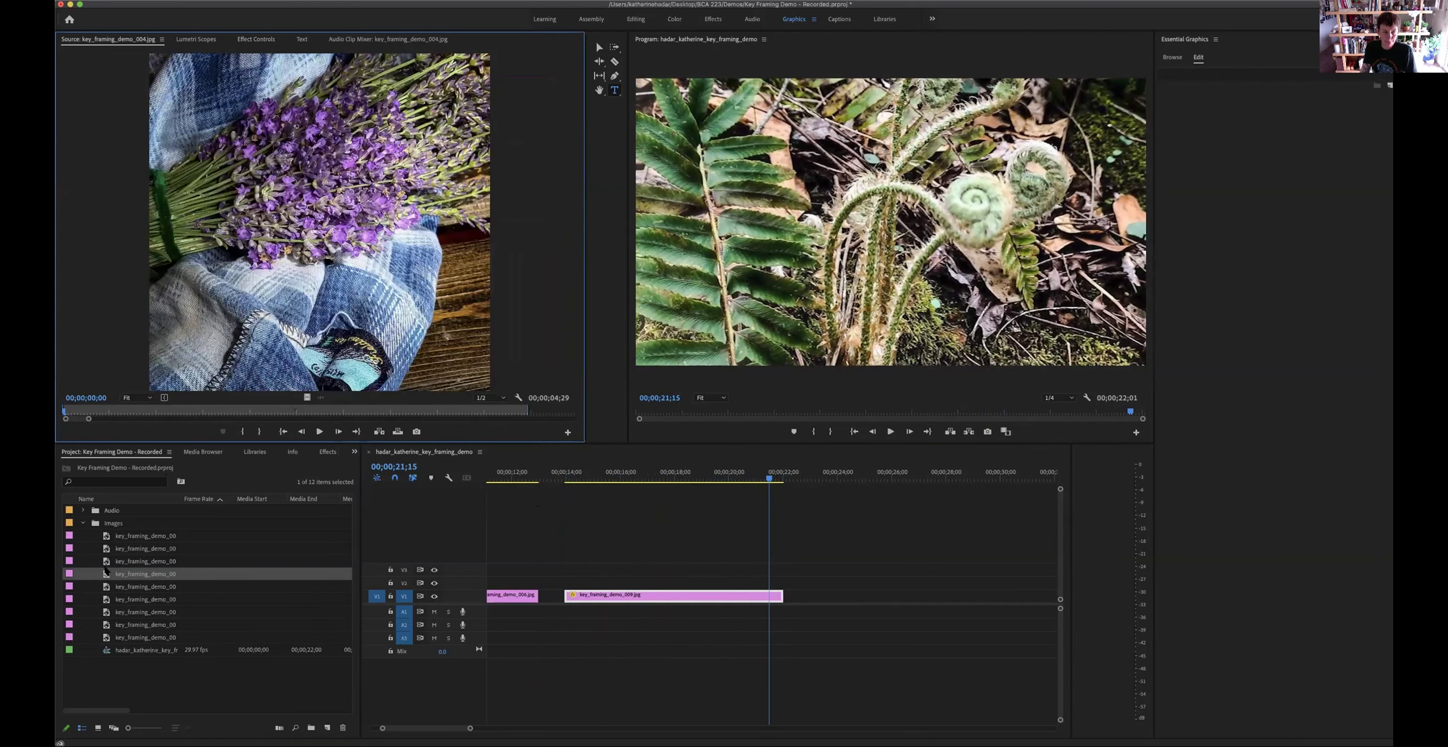
pyautogui.doubleClick(106, 561)
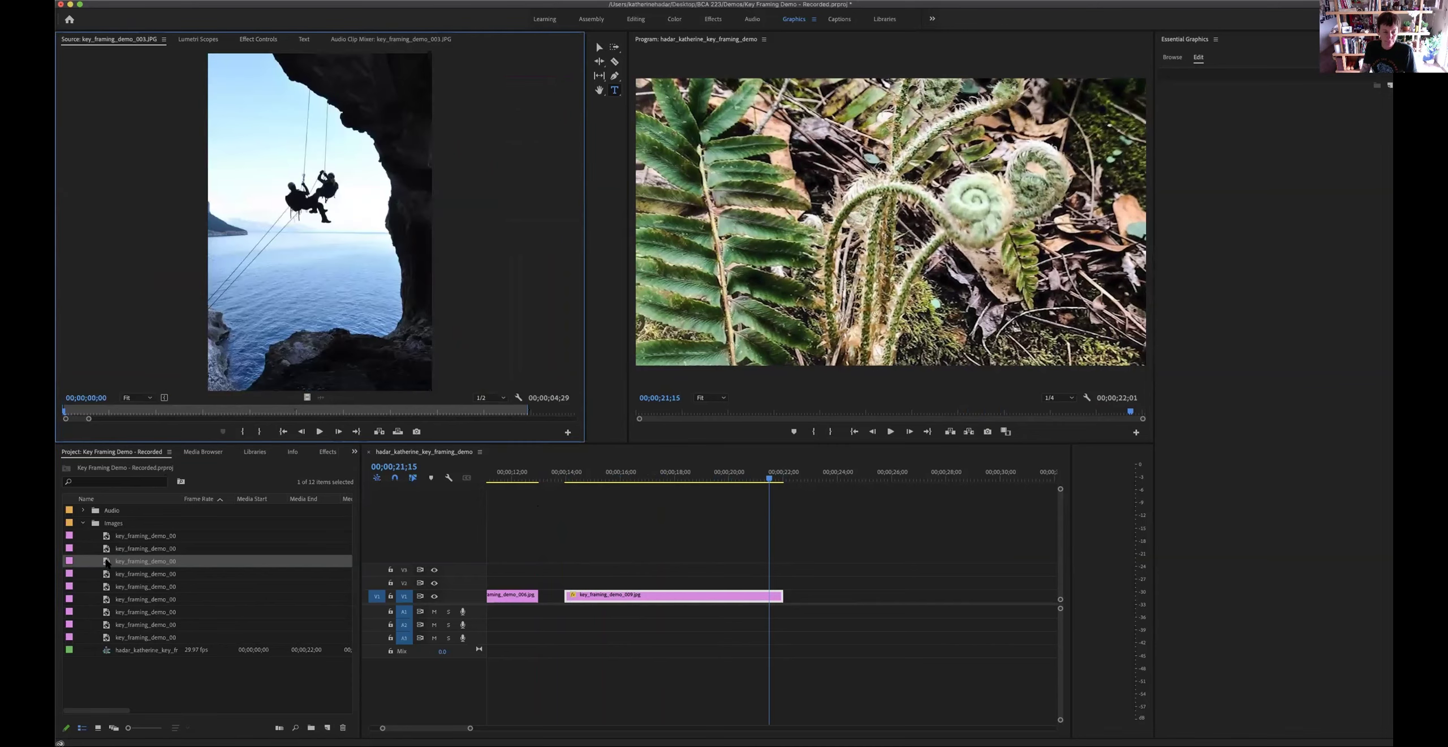
pyautogui.doubleClick(105, 574)
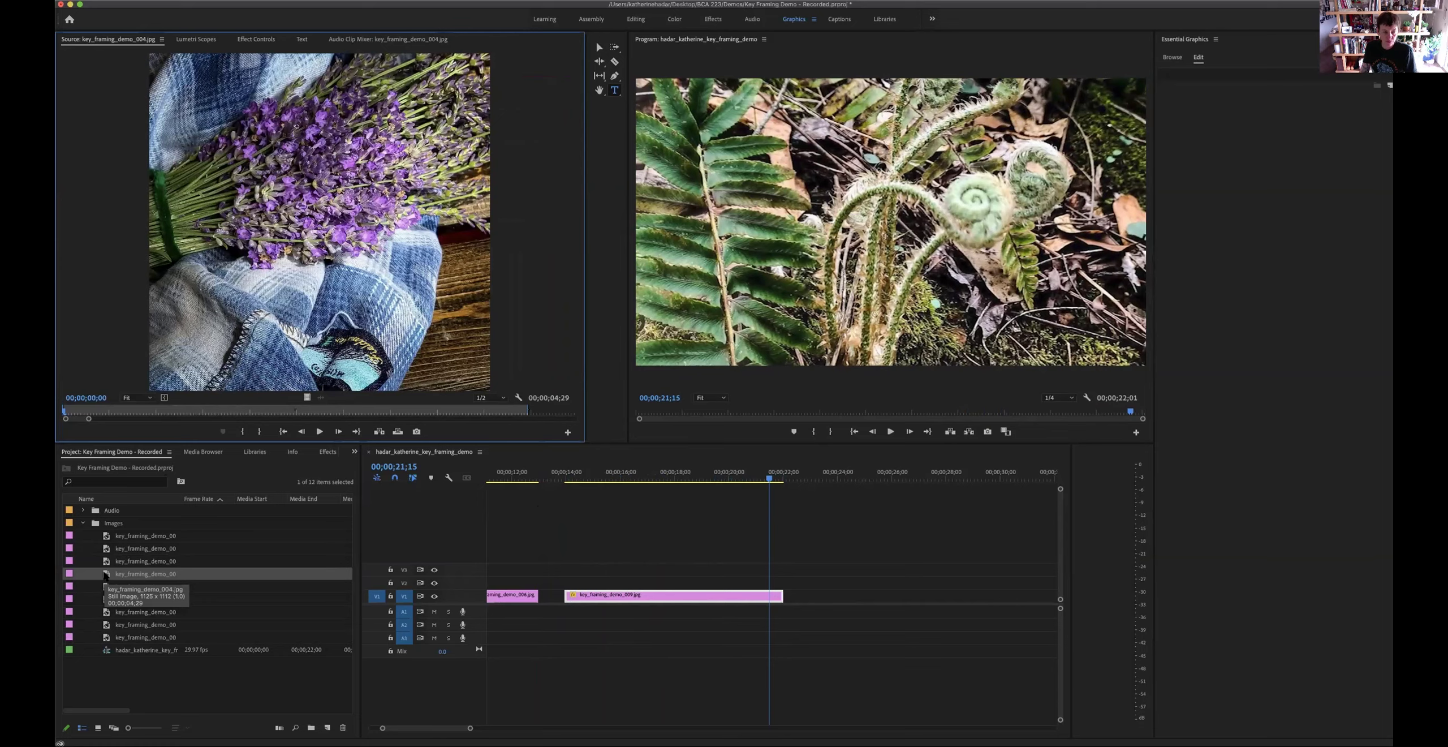
pyautogui.moveTo(106, 574); pyautogui.dragTo(706, 583)
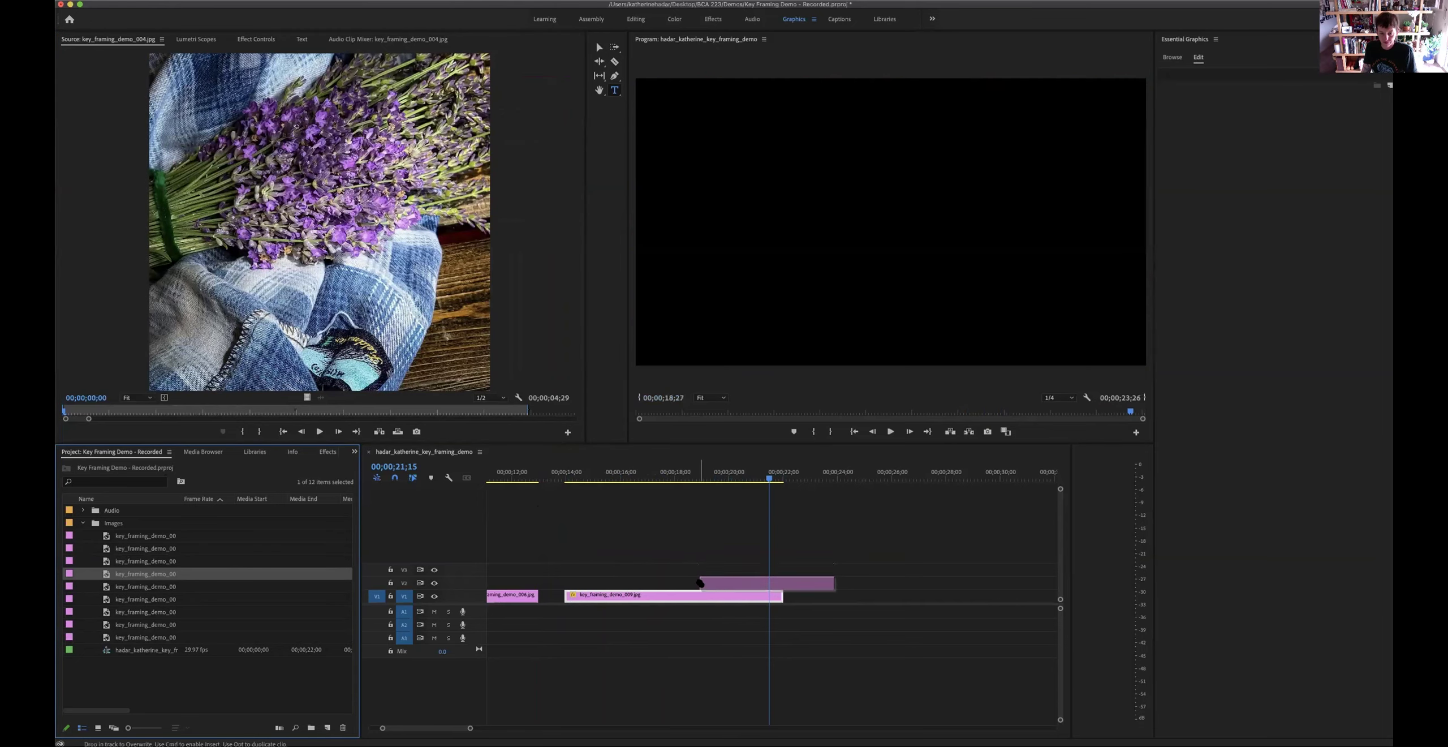
# Scale key_framing_demo_004.jpg to about 196%, lower it to fill the frame, and set its blend mode to Multiply
pyautogui.doubleClick(713, 583)
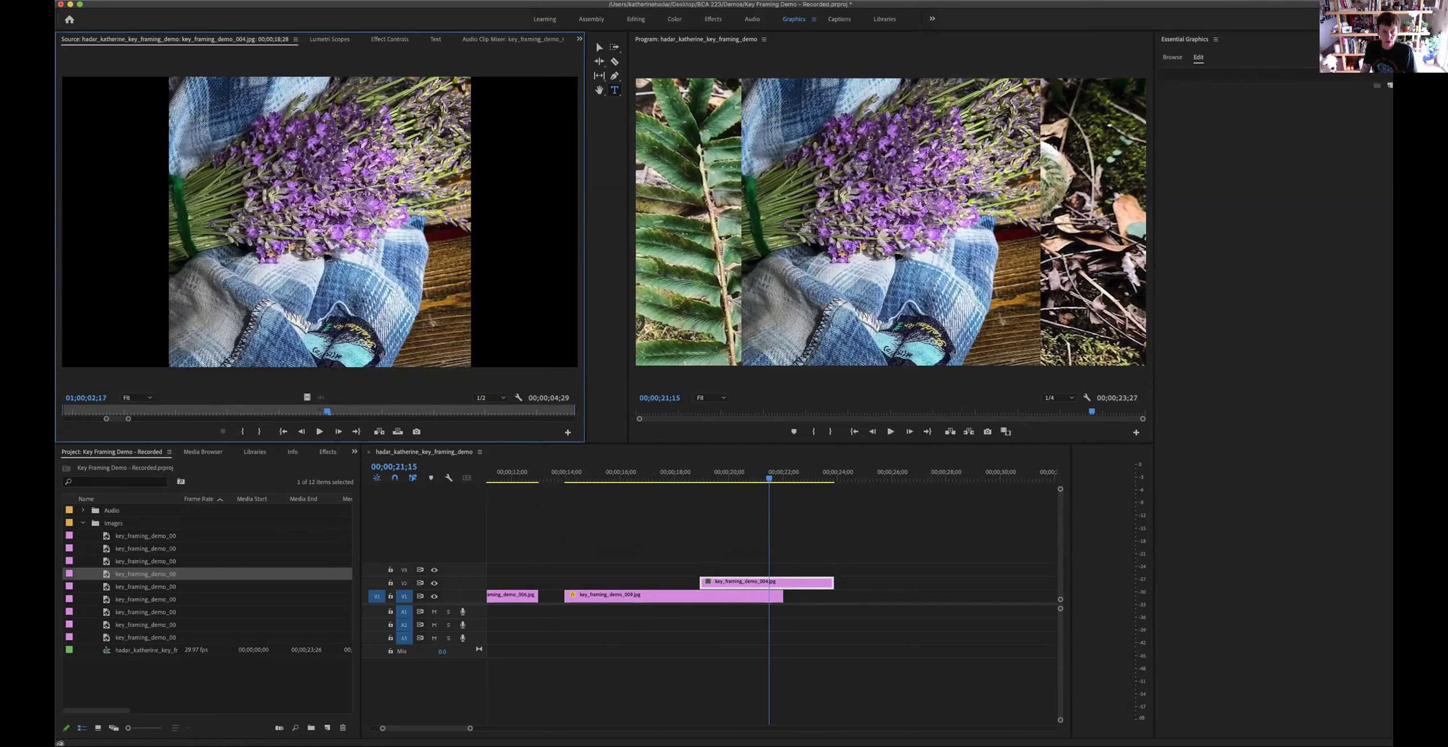
pyautogui.click(389, 40)
pyautogui.moveTo(218, 106); pyautogui.dragTo(250, 94)
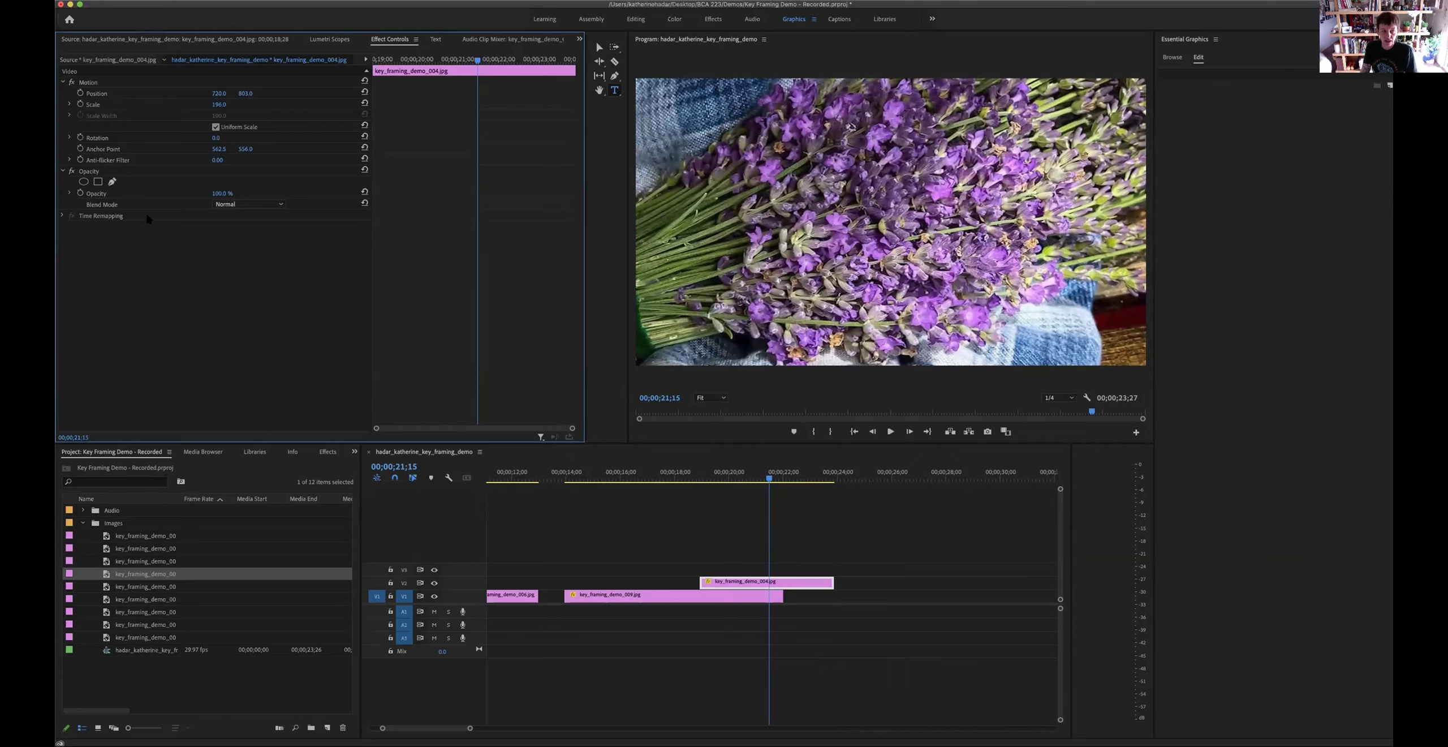
pyautogui.click(240, 203)
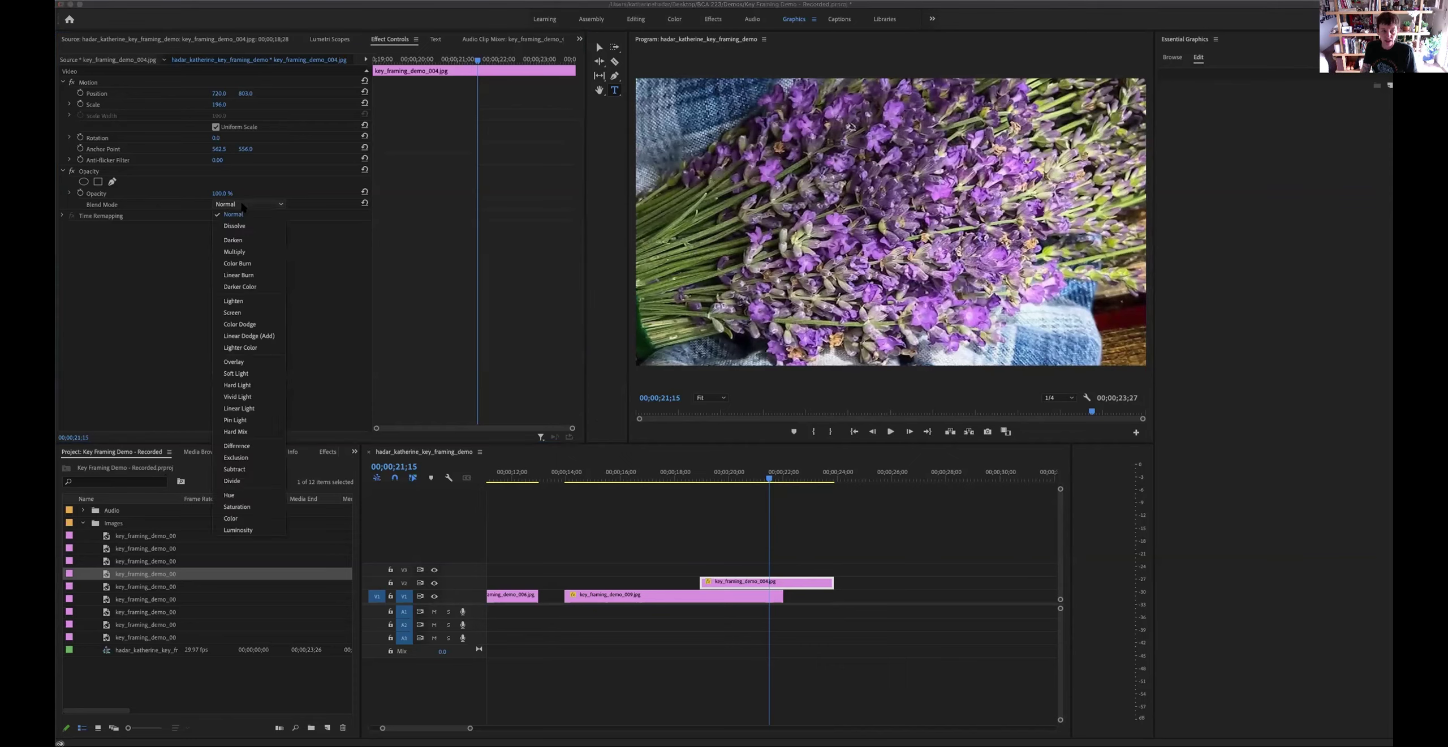
pyautogui.click(237, 251)
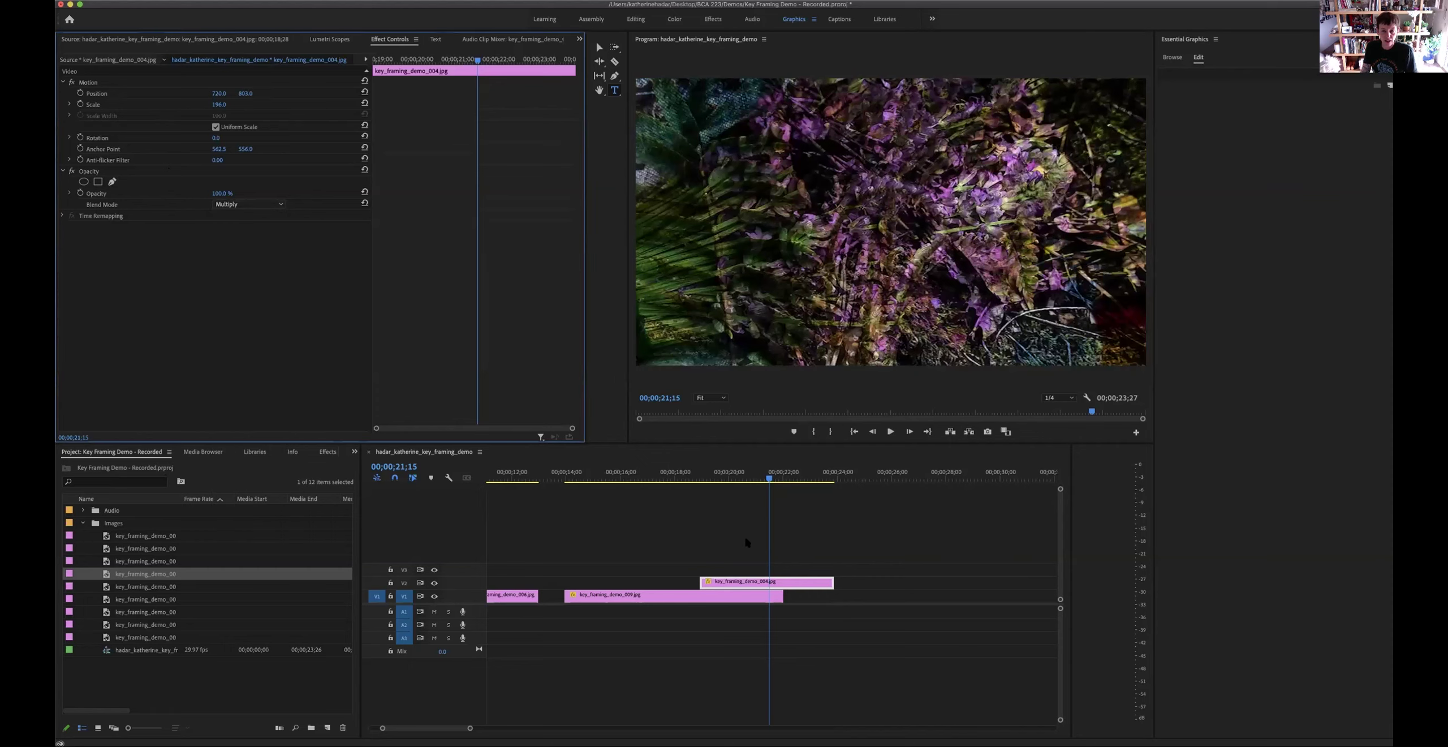
# Try to fade in key_framing_demo_004.jpg without keyframes by setting opacity to 0% at 00;00;18;28 and 100% at 00;00;21;21
pyautogui.click(736, 480)
pyautogui.moveTo(711, 481); pyautogui.dragTo(700, 481)
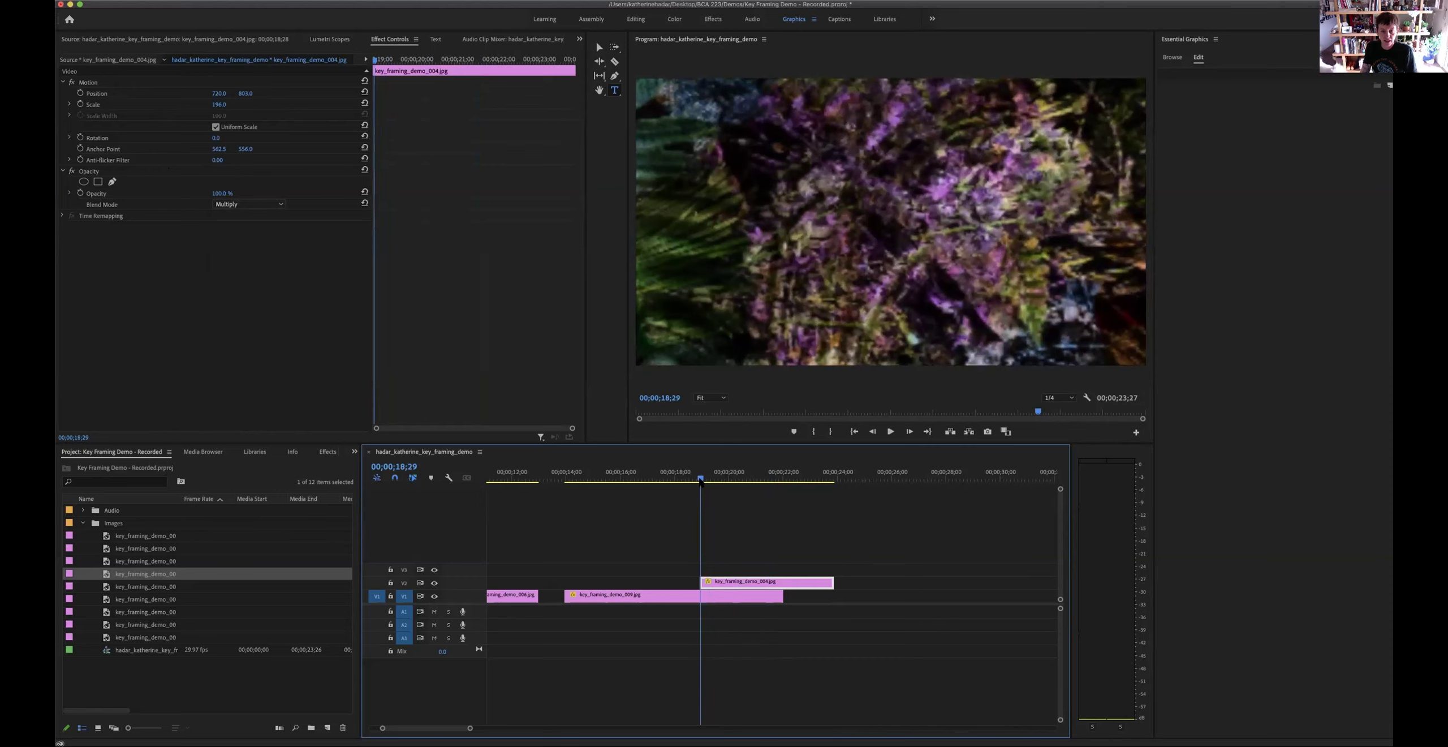
pyautogui.press('Left')
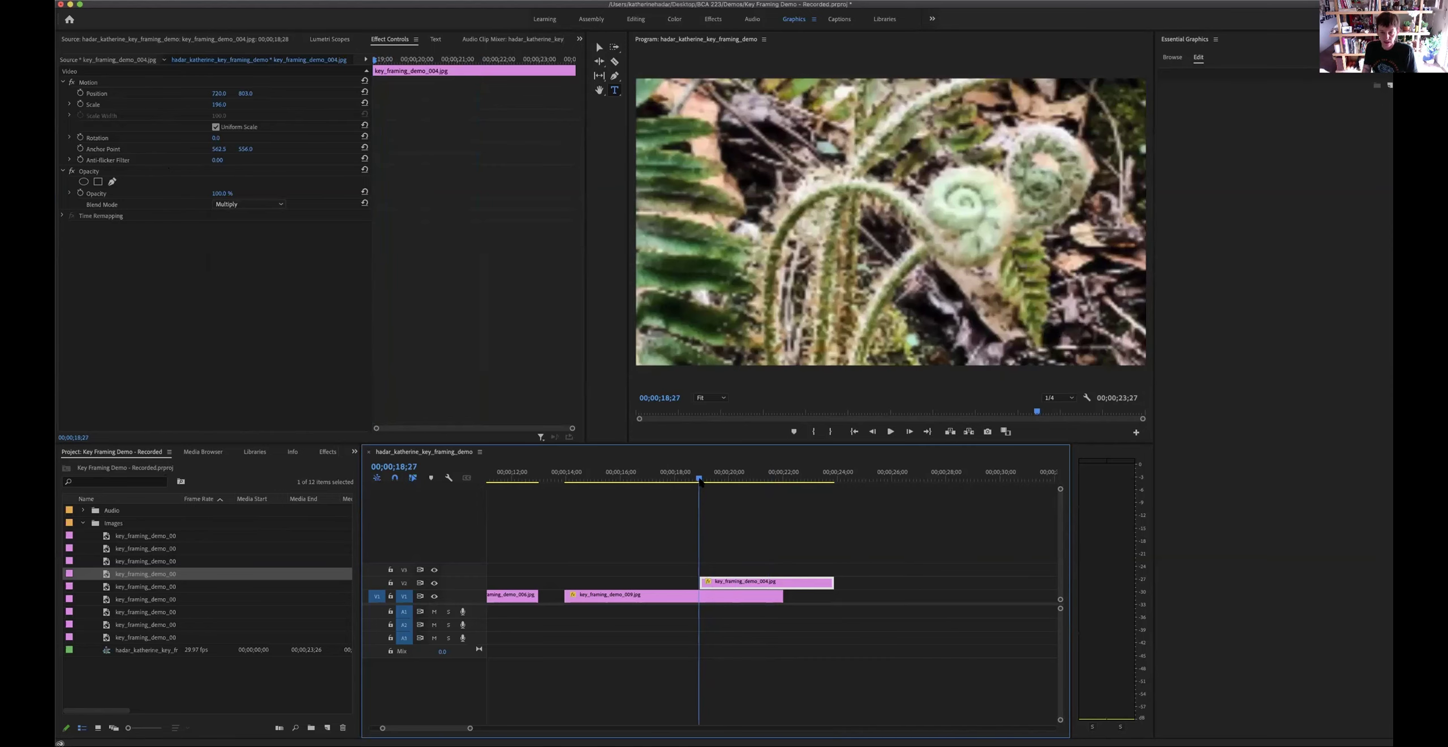
pyautogui.click(221, 192)
pyautogui.write('0')
pyautogui.press('Return')
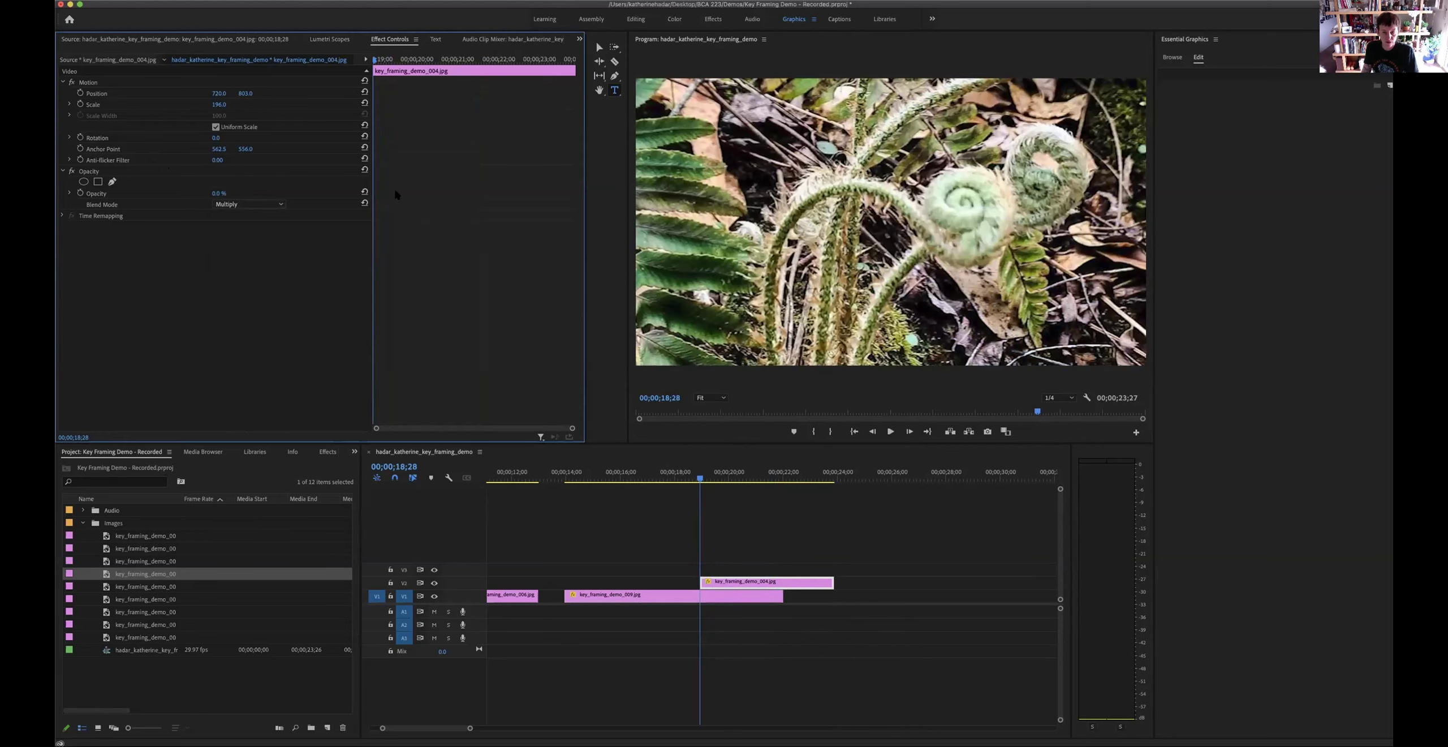
pyautogui.click(776, 480)
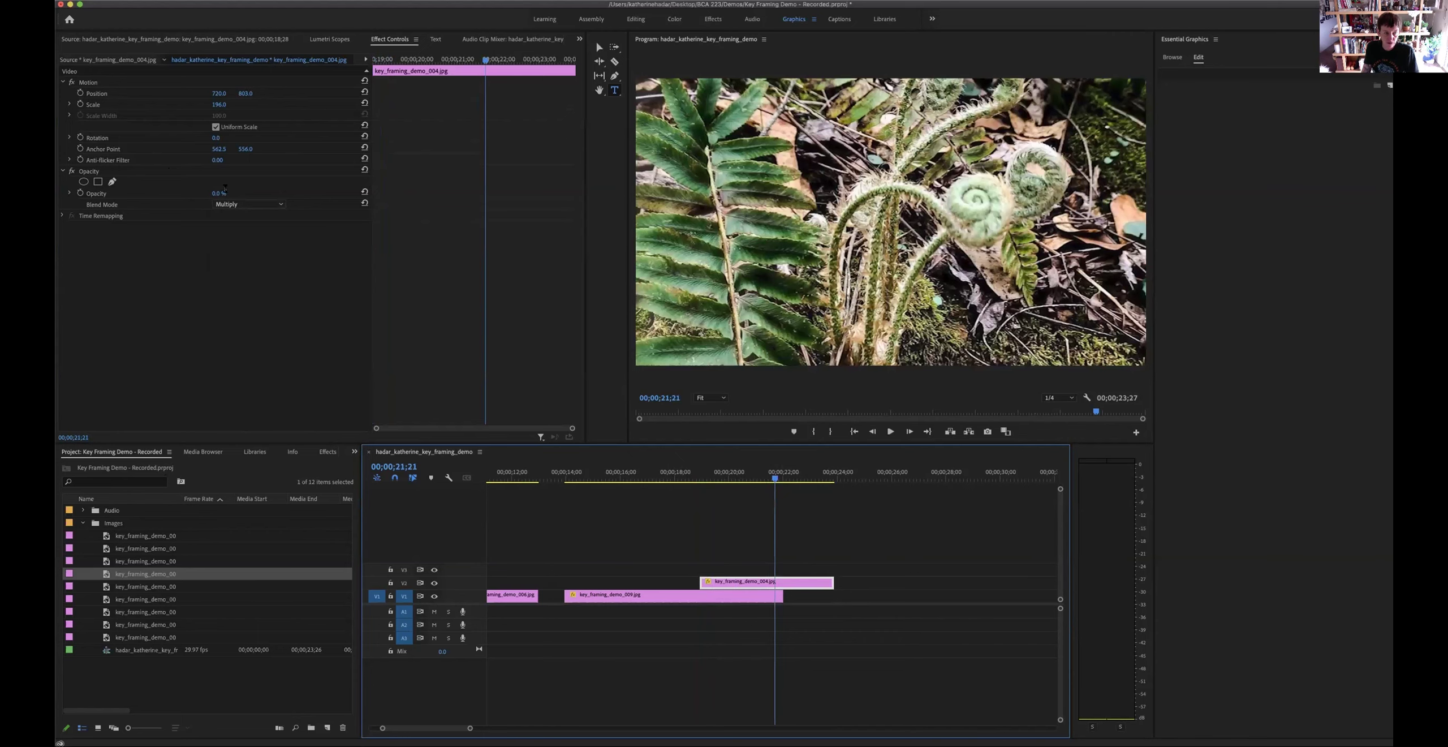
pyautogui.moveTo(224, 189); pyautogui.dragTo(294, 188)
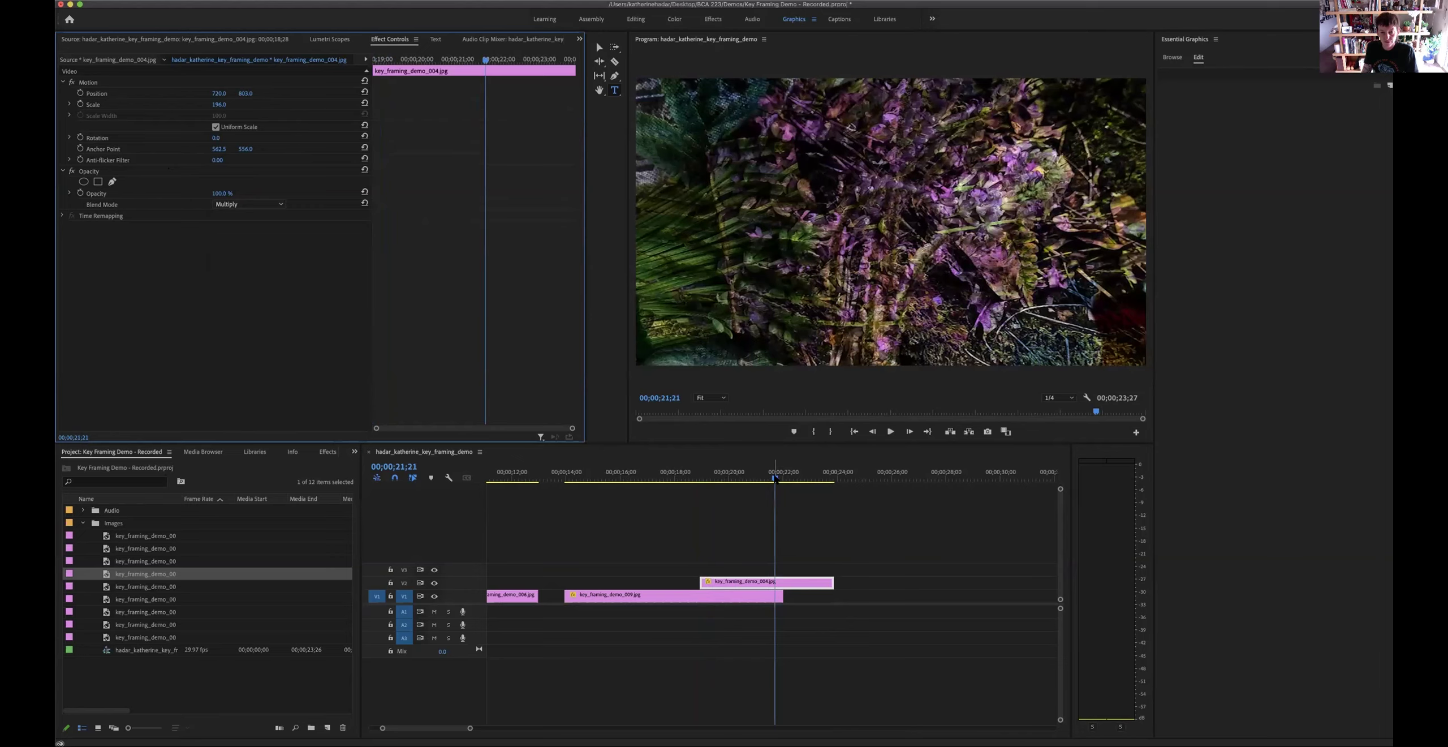
# Play back the stretch where key_framing_demo_004.jpg overlaps key_framing_demo_009.jpg to check the overlay's opacity
pyautogui.moveTo(720, 479); pyautogui.dragTo(549, 482)
pyautogui.press('space')
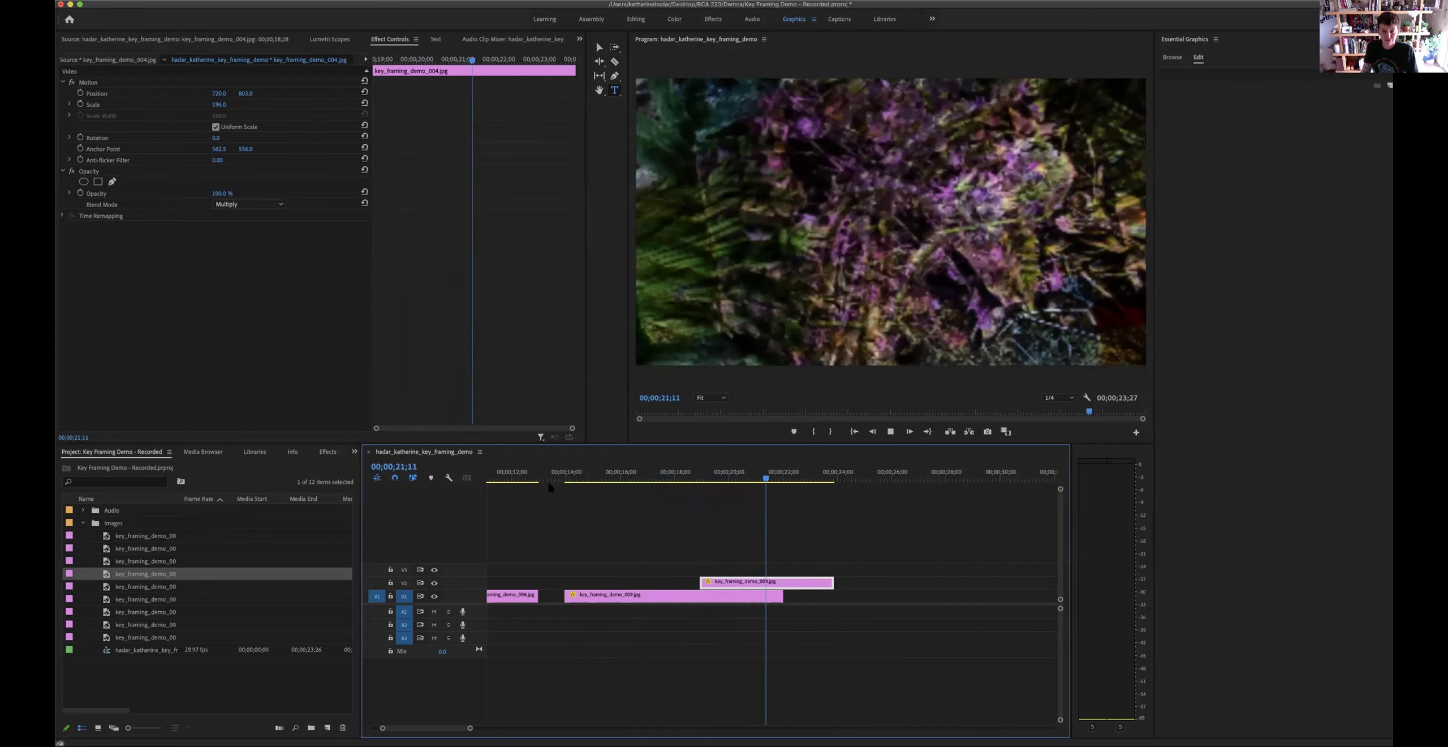
pyautogui.press('space')
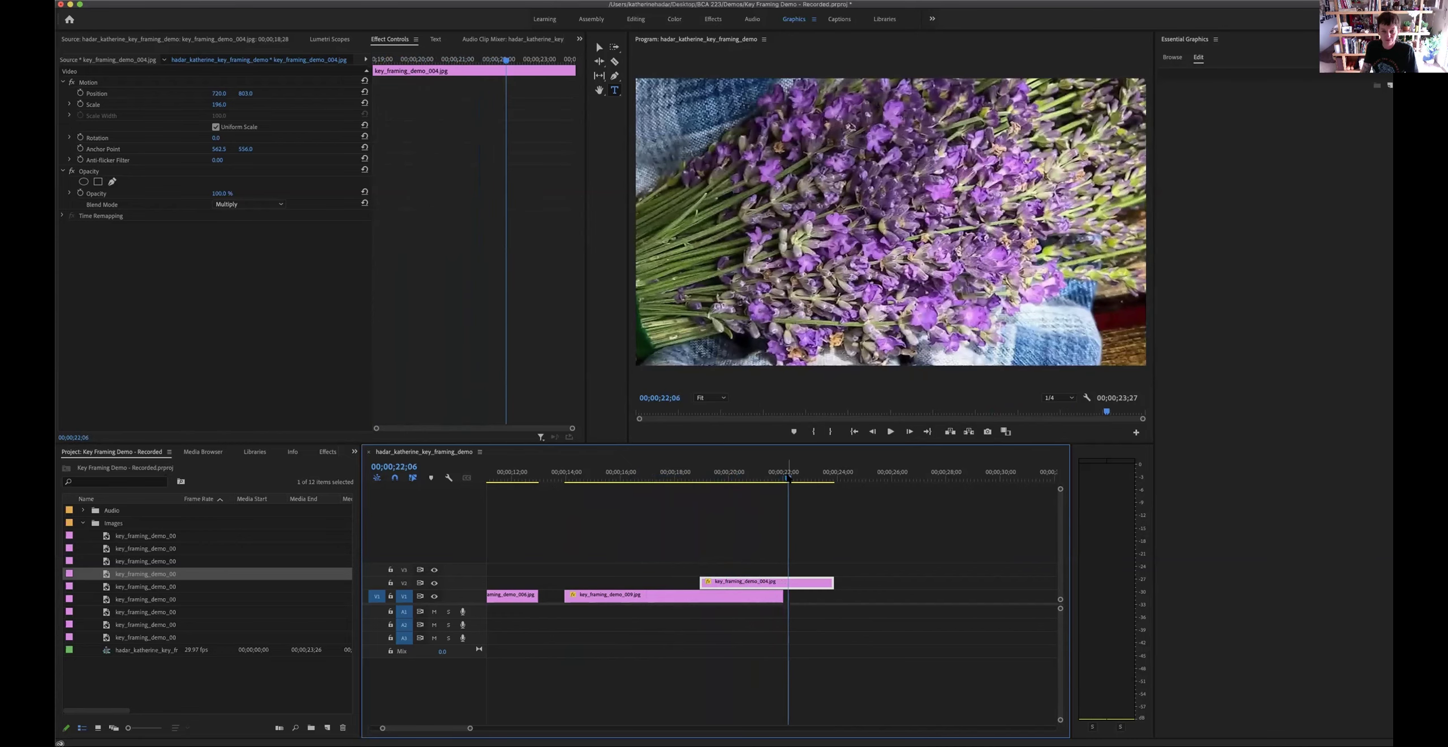
pyautogui.moveTo(787, 478); pyautogui.dragTo(678, 478)
pyautogui.press('space')
pyautogui.press('space')
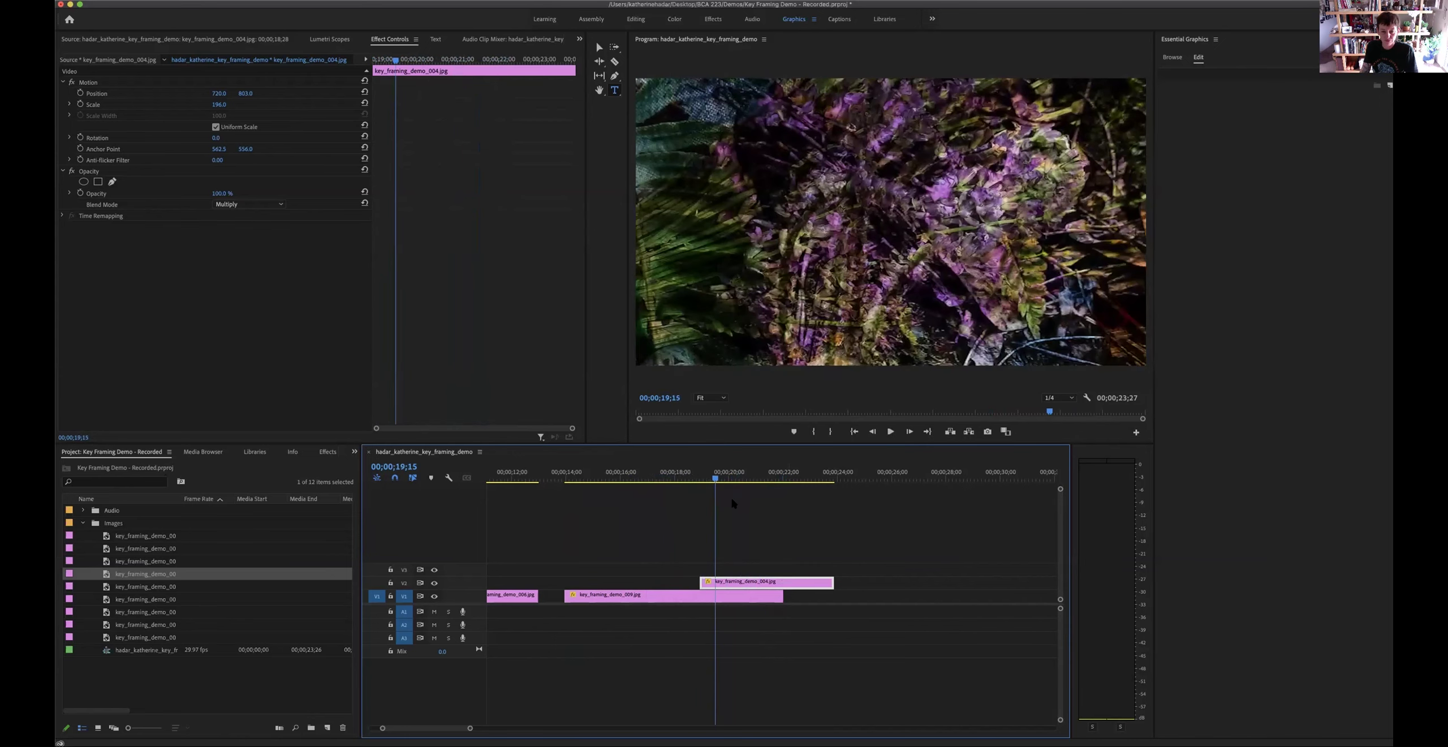
# At 00;00;18;28, the start of key_framing_demo_004.jpg, turn on opacity keyframing and set the opacity to 0%
pyautogui.moveTo(708, 478); pyautogui.dragTo(701, 479)
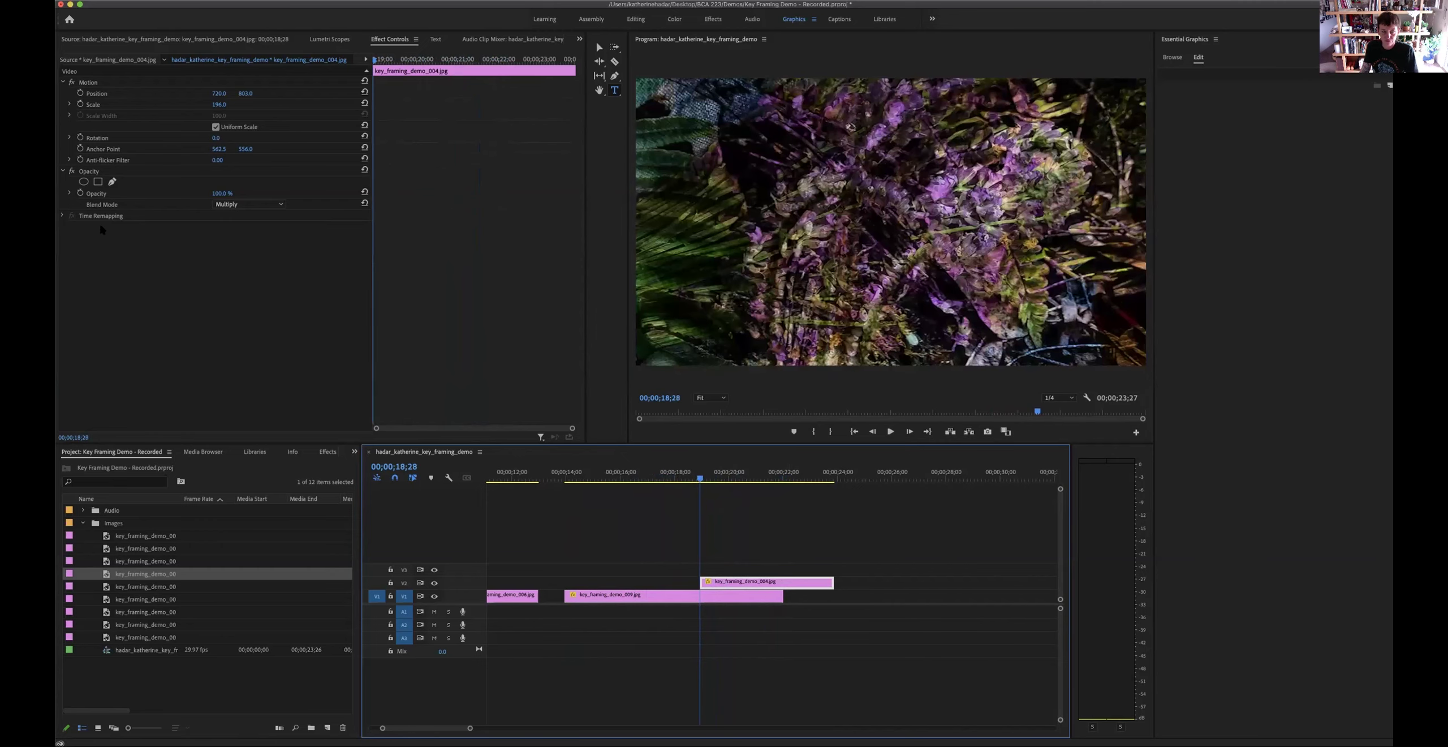
pyautogui.click(79, 194)
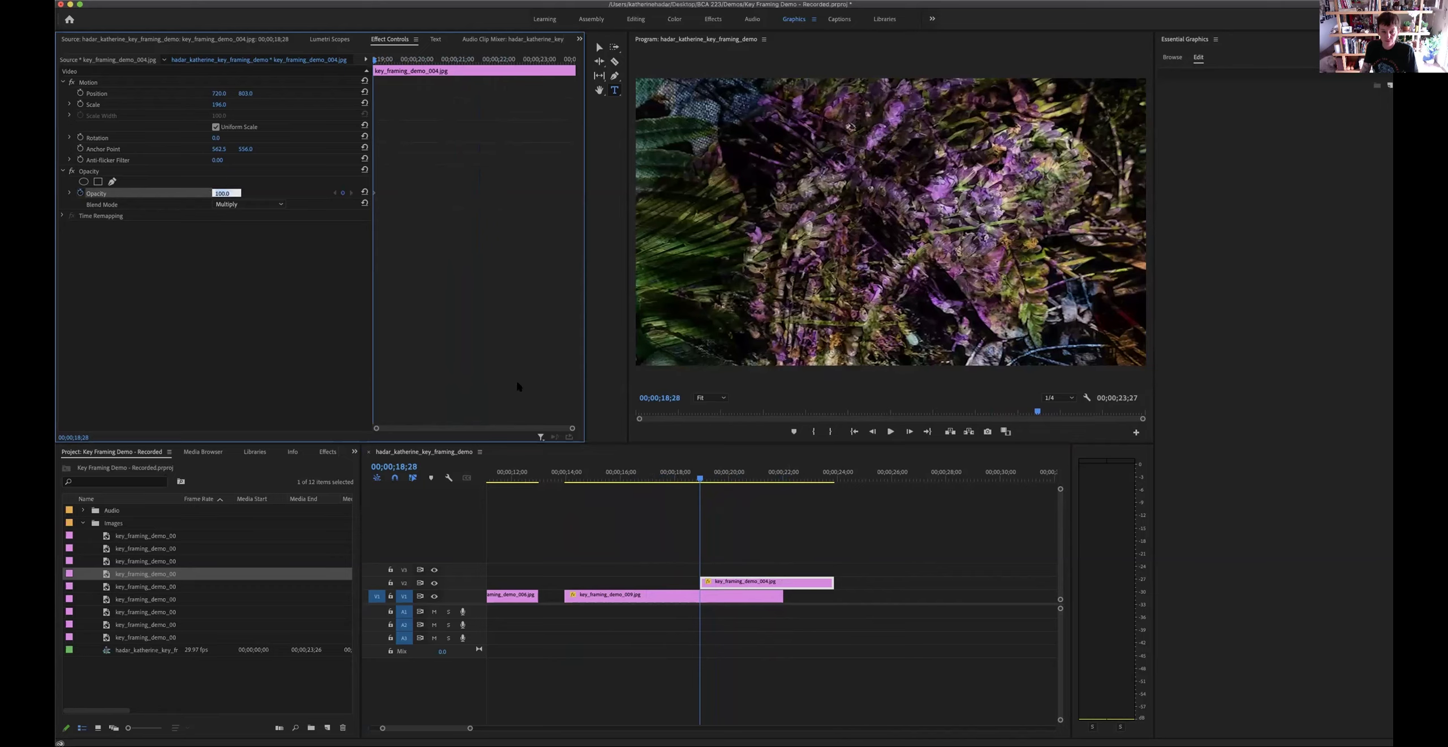
pyautogui.click(700, 478)
pyautogui.press('space')
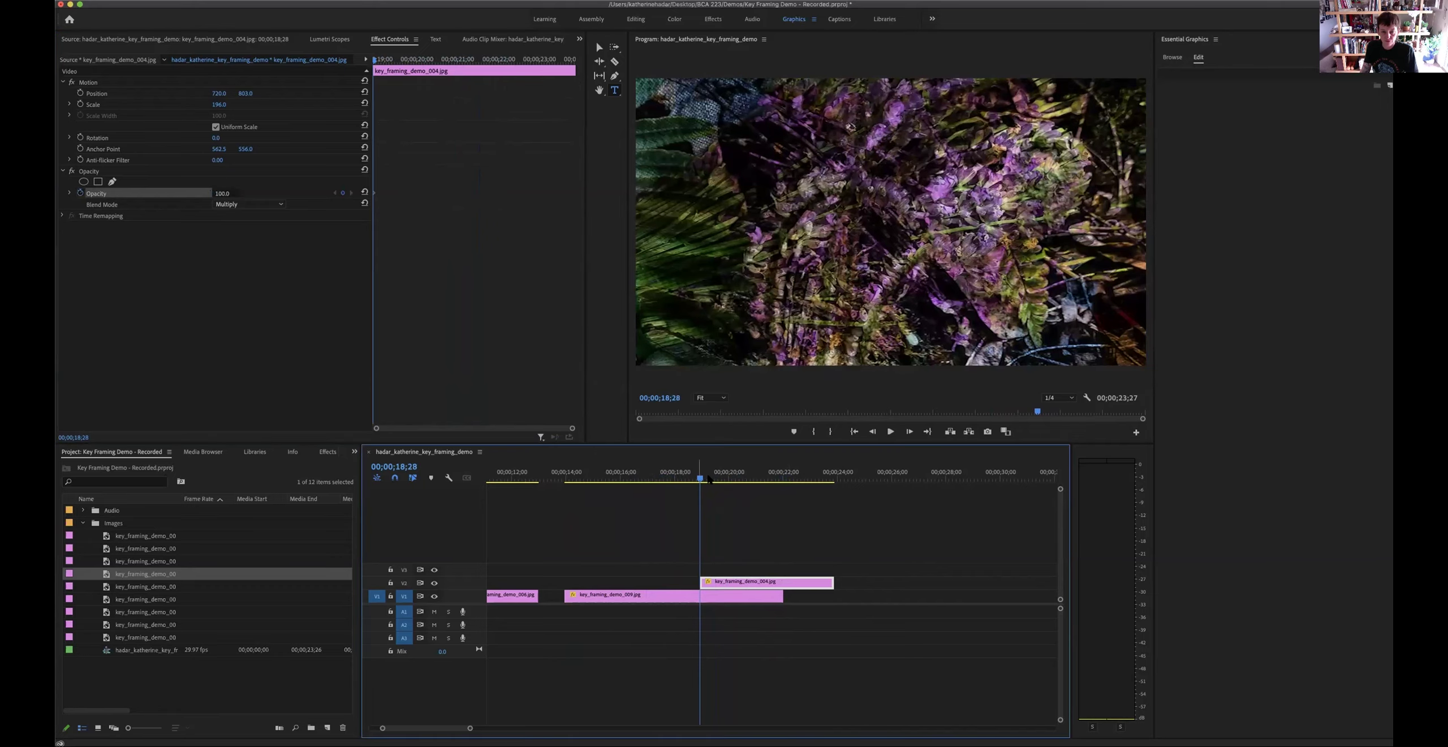
pyautogui.click(758, 481)
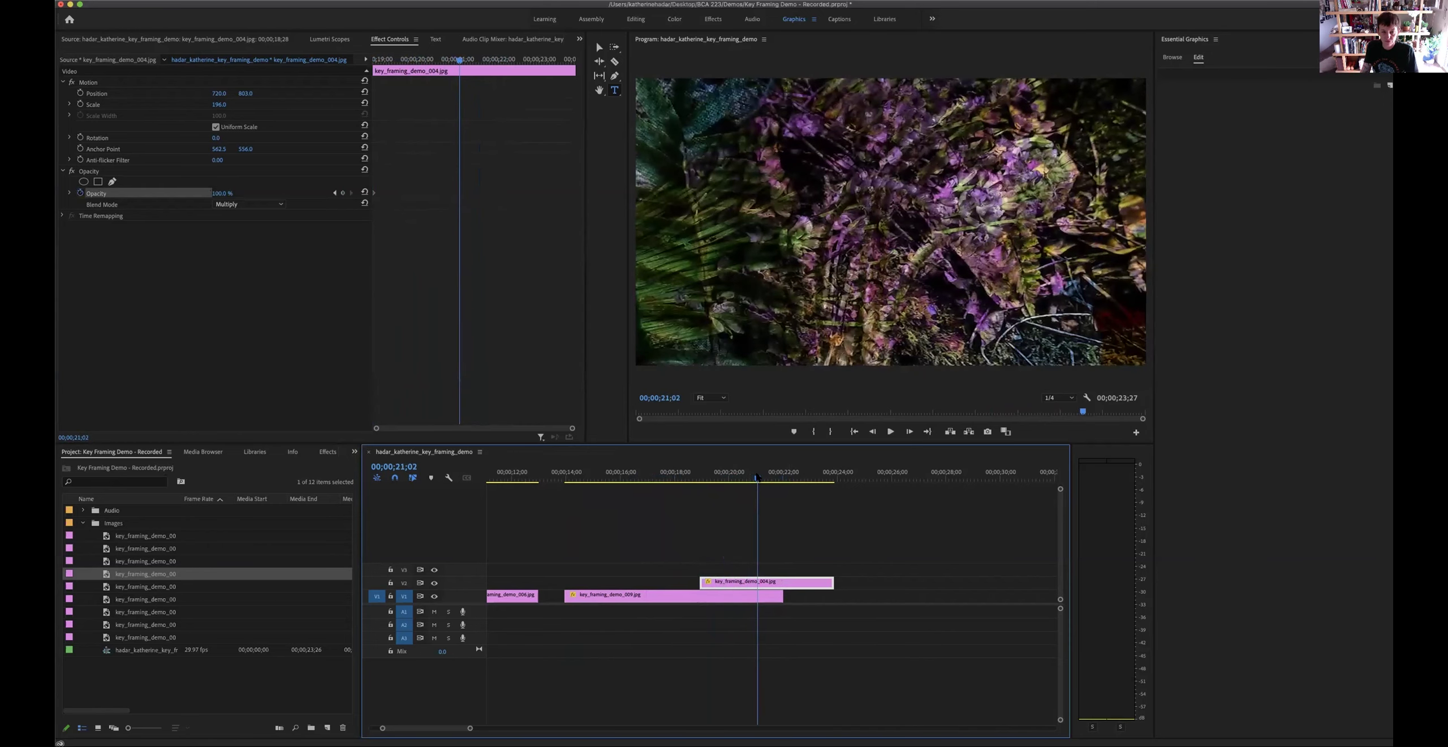
pyautogui.click(699, 481)
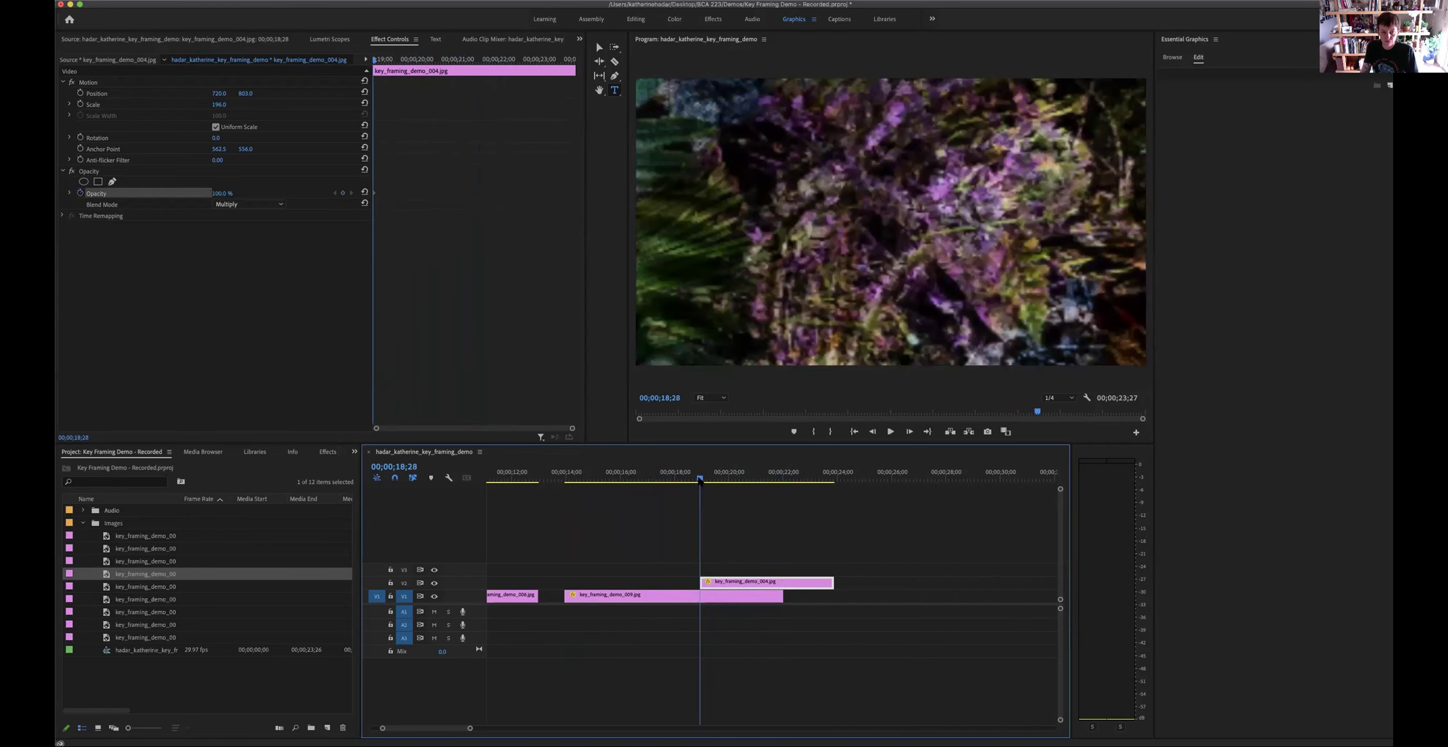
pyautogui.click(218, 193)
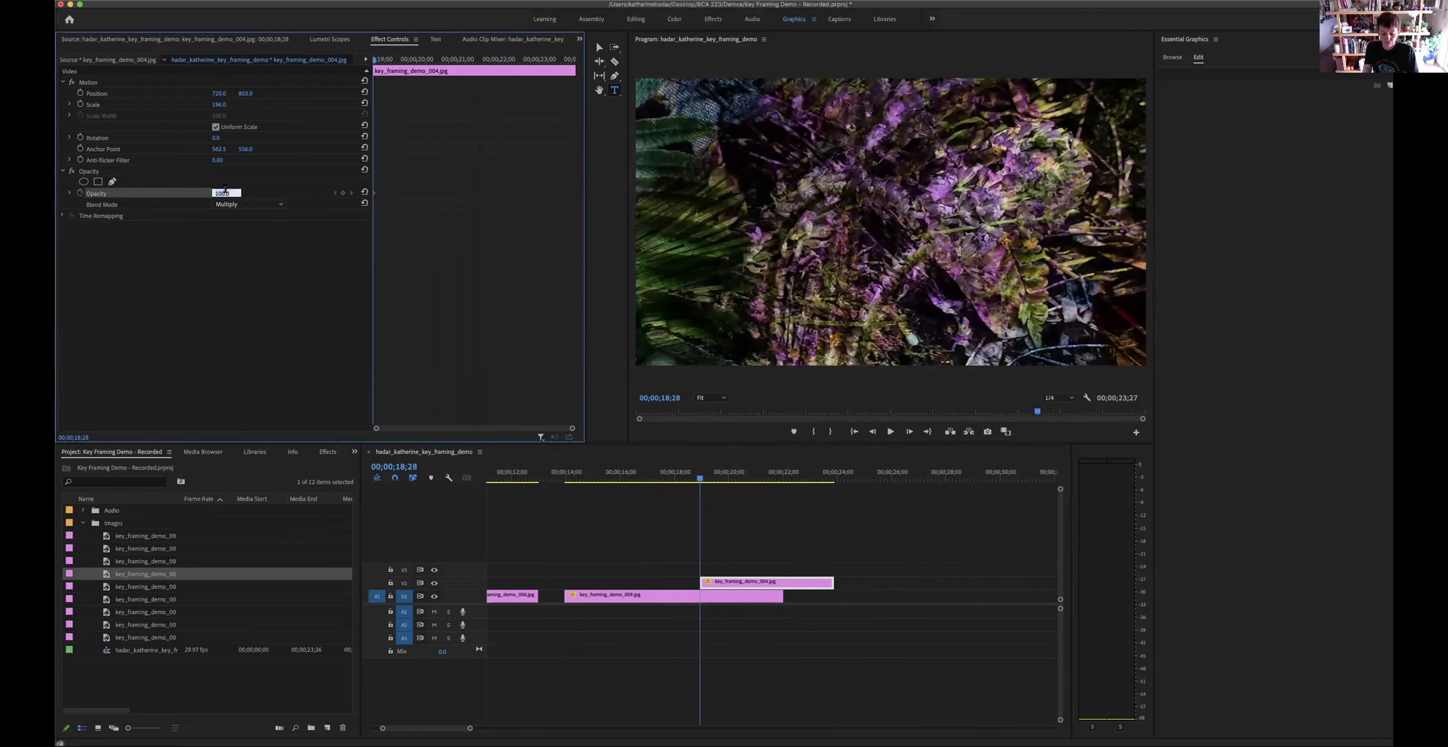
pyautogui.press('Return')
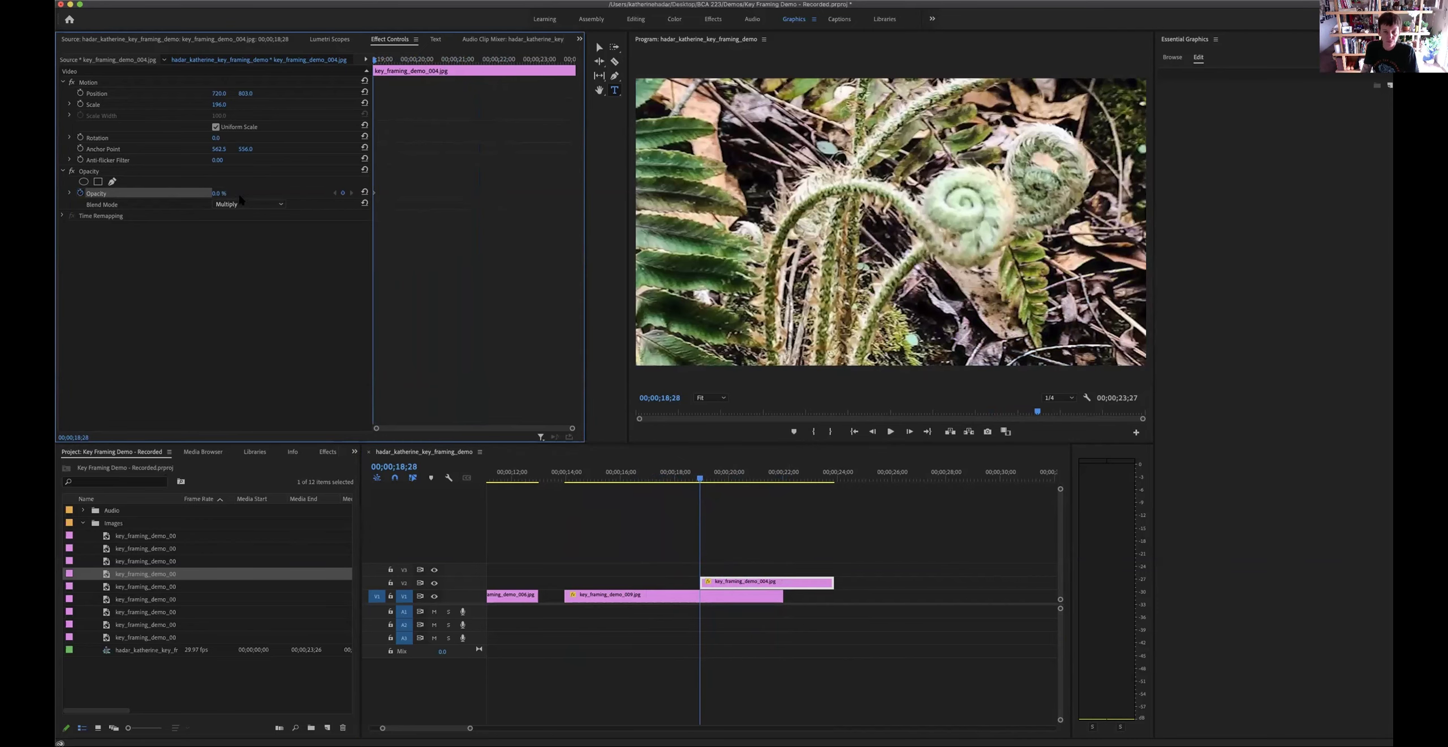
# Keyframe the opacity of key_framing_demo_004.jpg at 100% at 00;00;21;06
pyautogui.moveTo(700, 479); pyautogui.dragTo(763, 488)
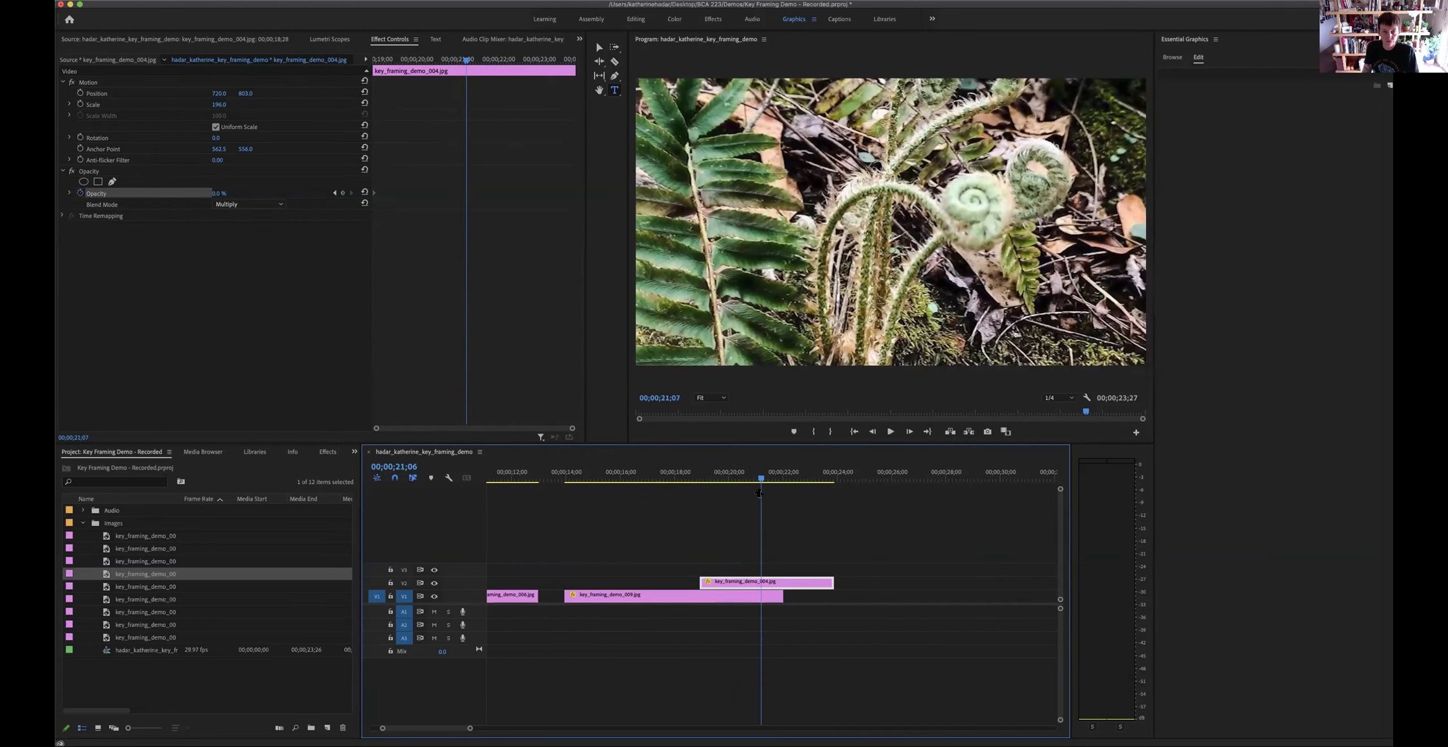
pyautogui.click(225, 188)
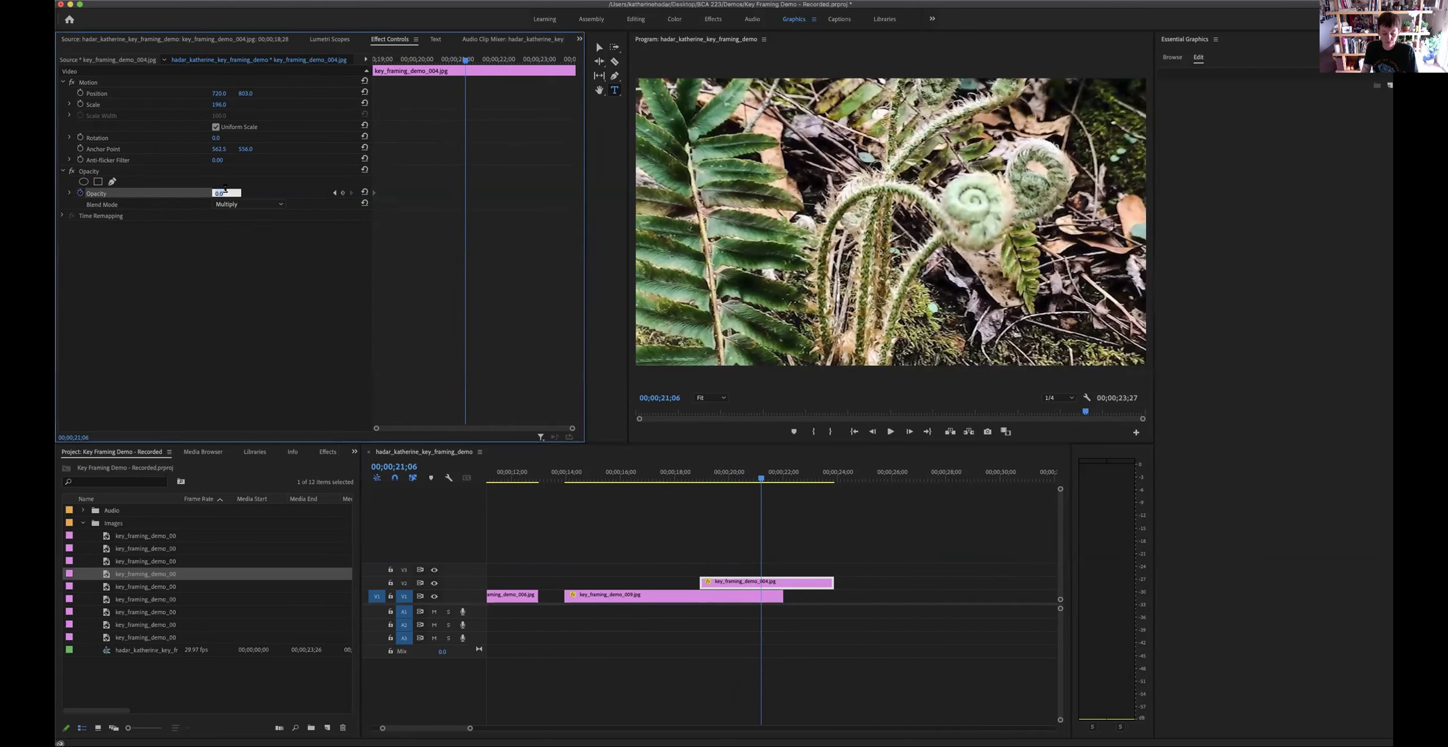
pyautogui.write('100')
pyautogui.press('Return')
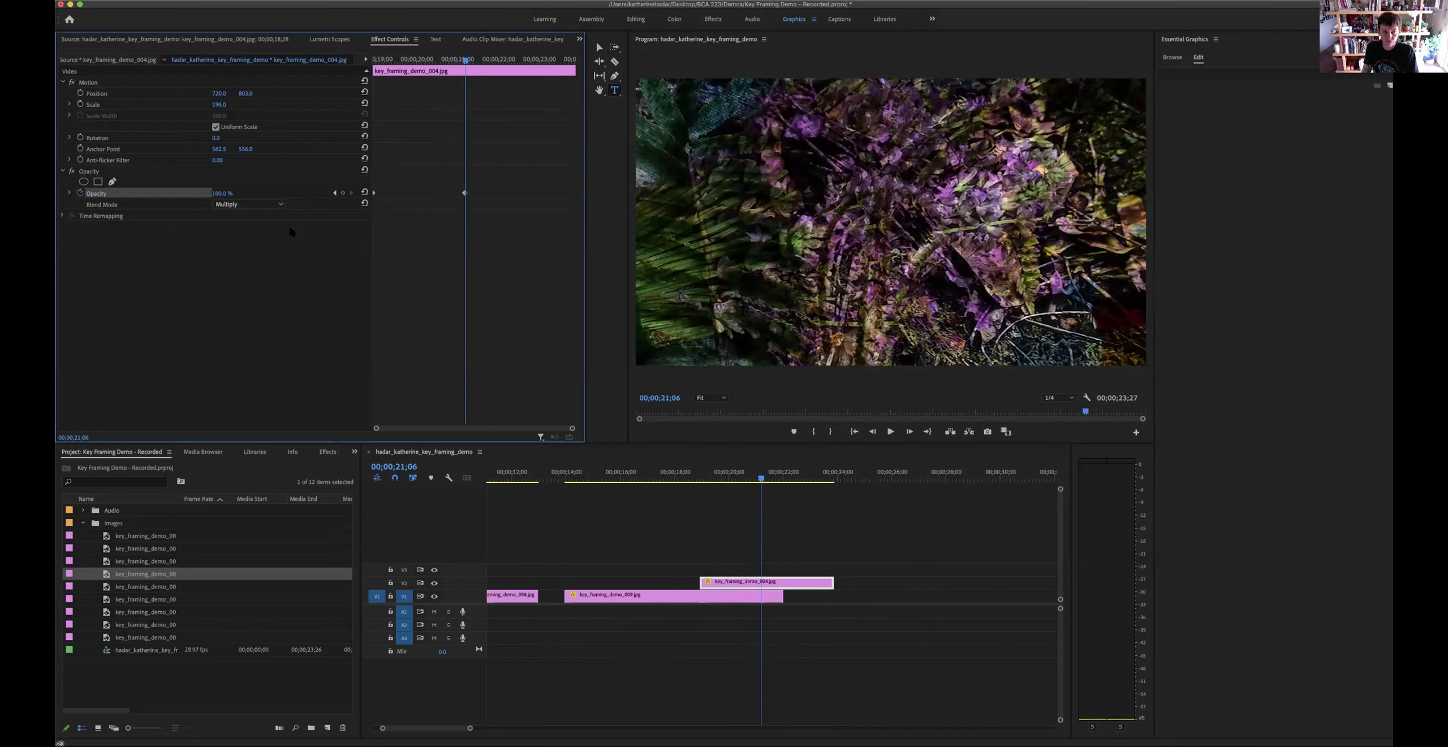
# Play back from about 00;00;17;03 to review the keyframed fade-in of key_framing_demo_004.jpg
pyautogui.moveTo(761, 479); pyautogui.dragTo(645, 485)
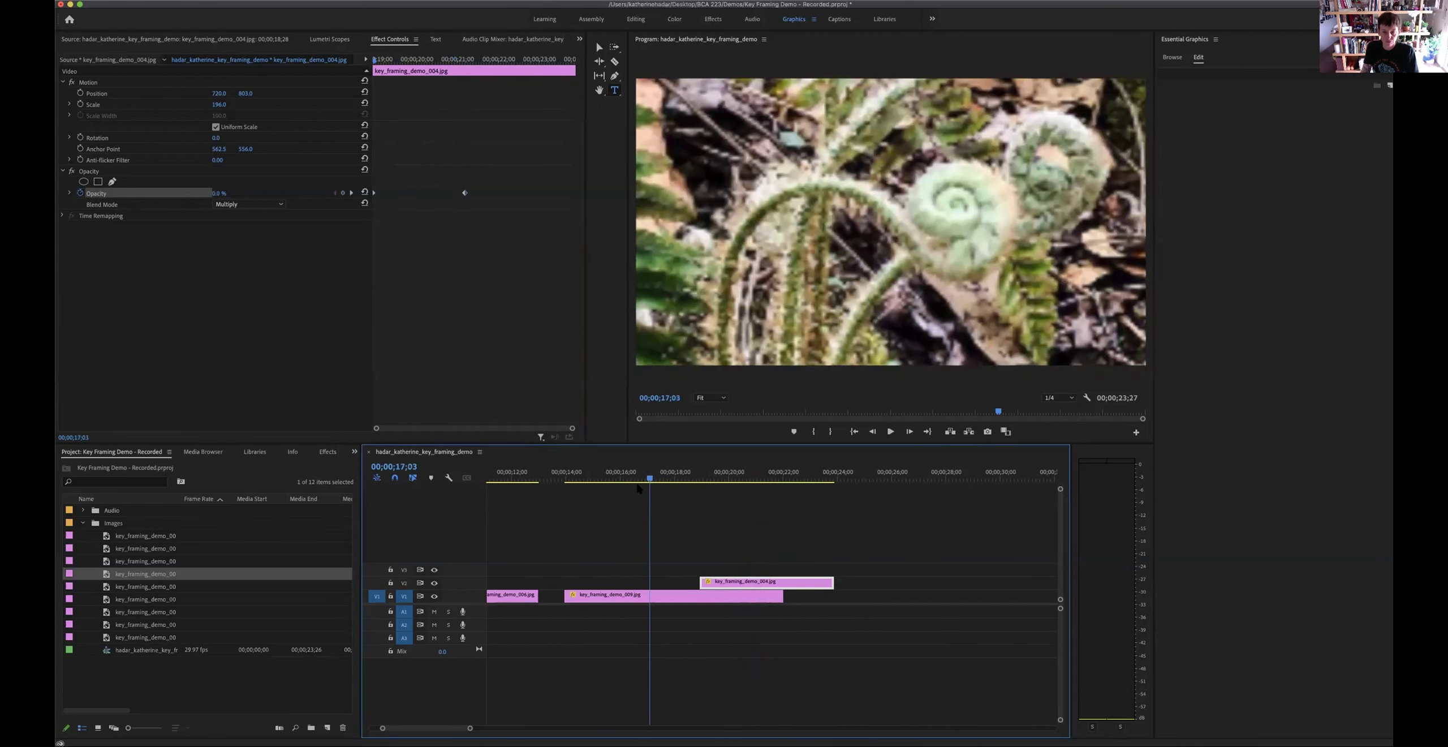
pyautogui.press('space')
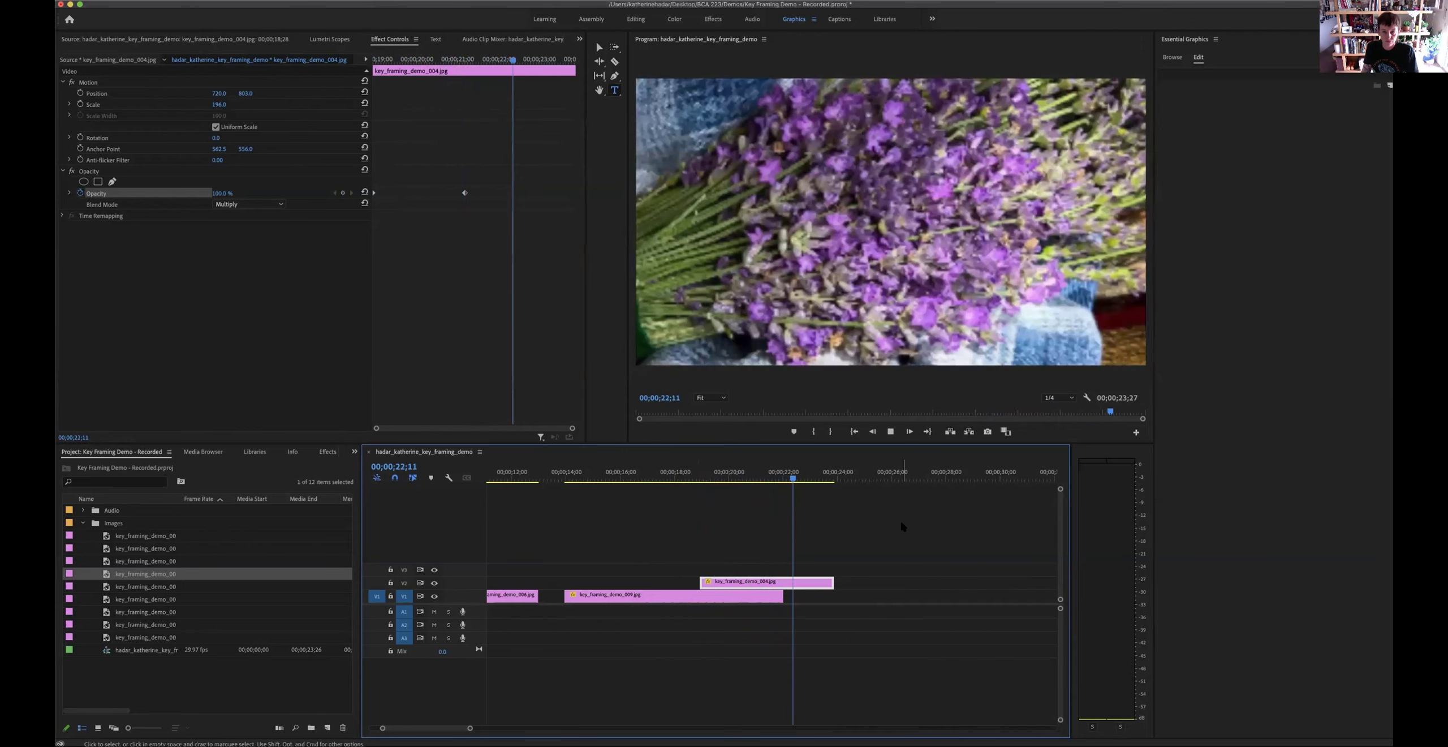
pyautogui.press('space')
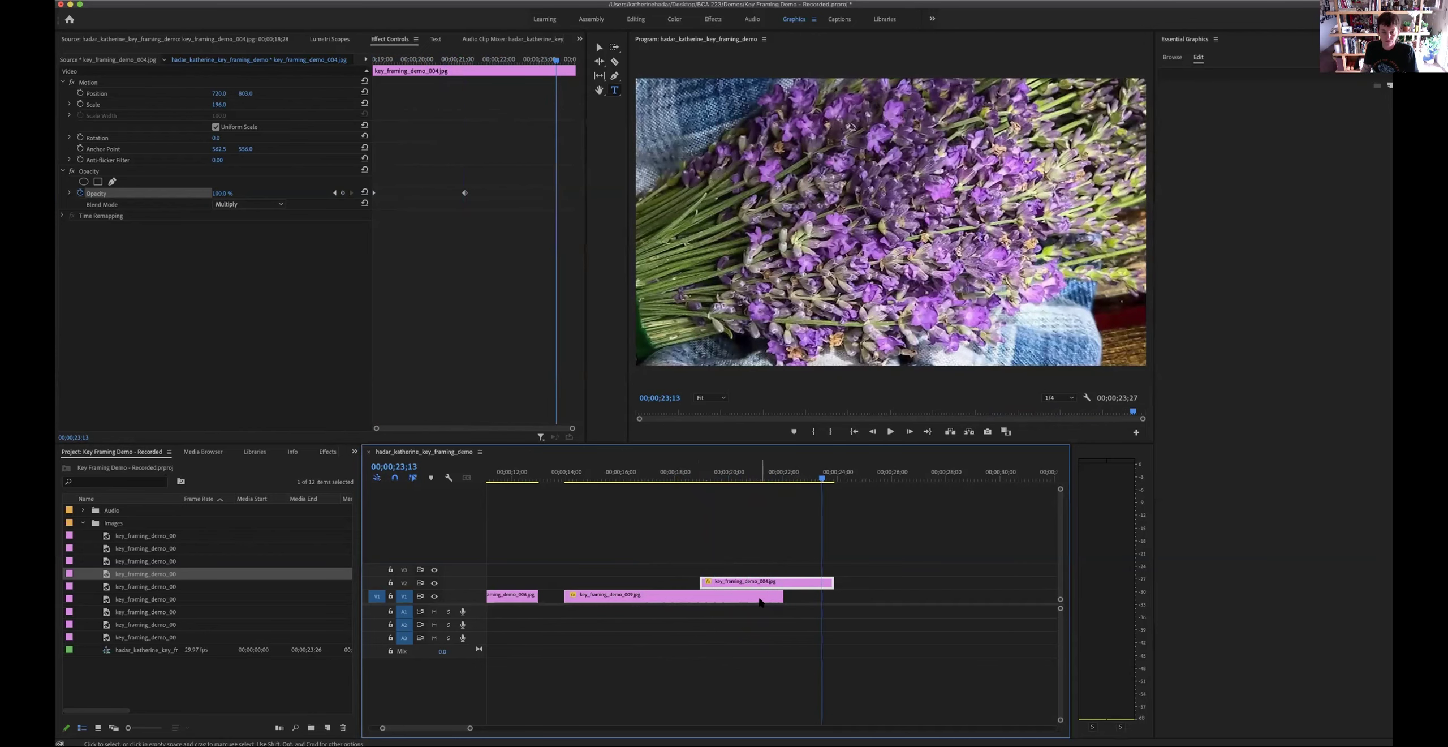
# Extend key_framing_demo_009.jpg on V1 to about 00;00;25;12, split it at about 00;00;21;19, and open its second part
pyautogui.click(767, 595)
pyautogui.moveTo(780, 595); pyautogui.dragTo(872, 596)
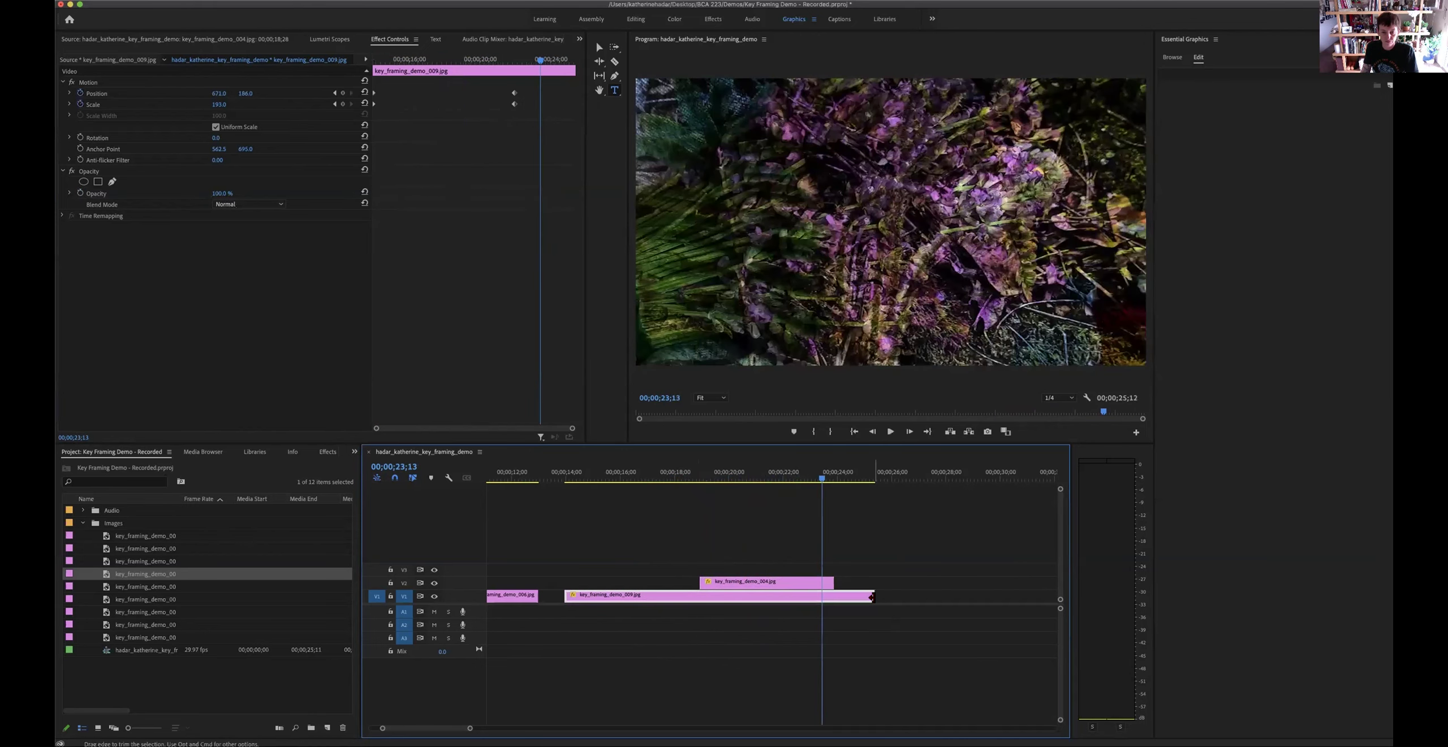
pyautogui.press('c')
pyautogui.click(773, 595)
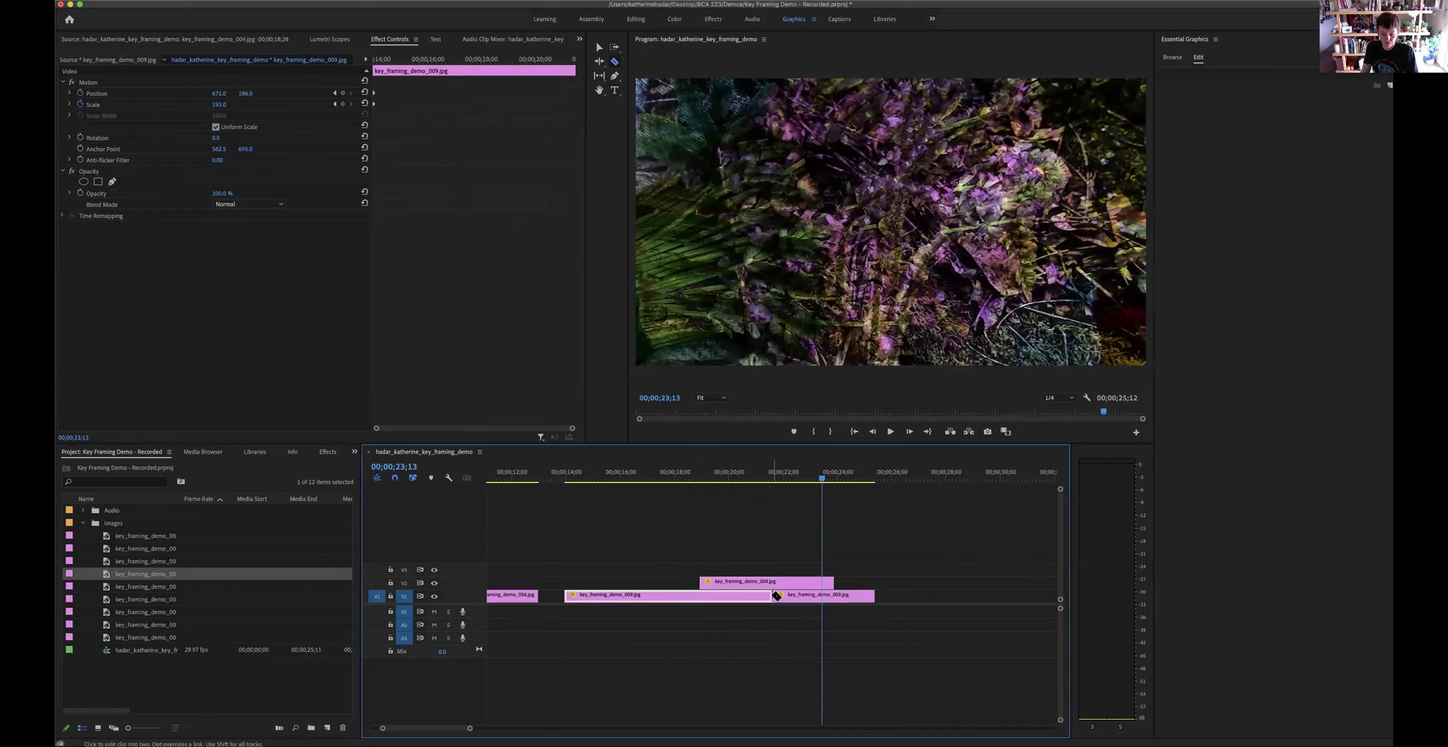
pyautogui.doubleClick(806, 598)
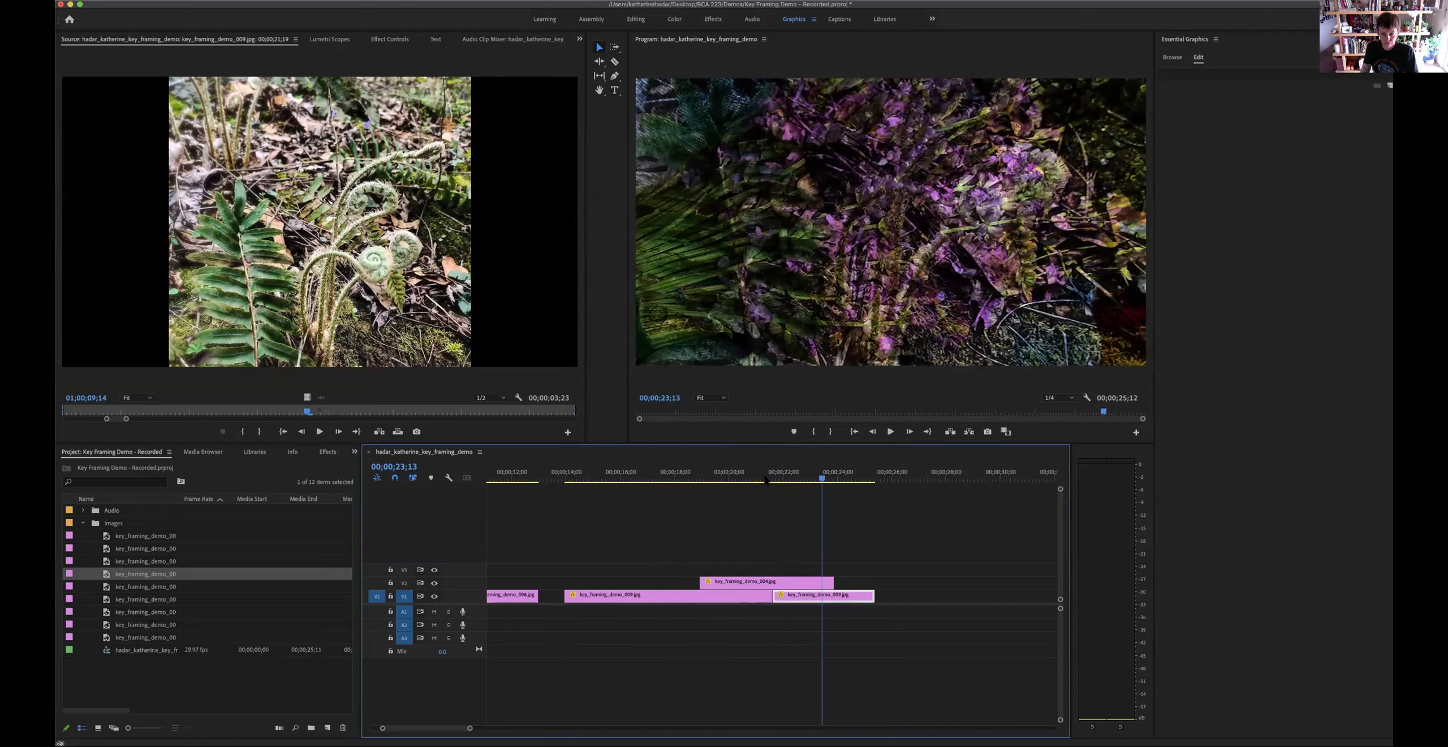
# Play back the sequence across the new cut in key_framing_demo_009.jpg beyond the end of the overlay
pyautogui.moveTo(822, 478); pyautogui.dragTo(708, 478)
pyautogui.press('space')
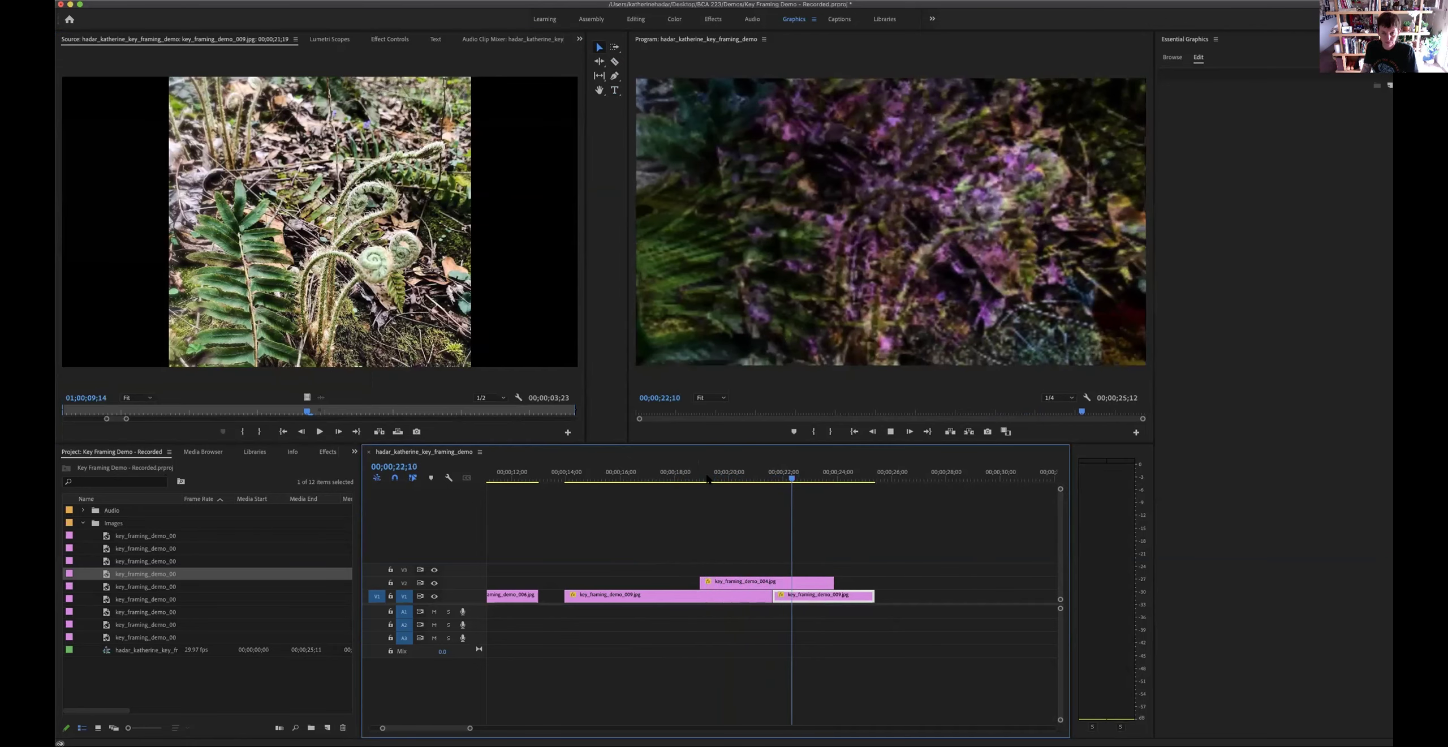
pyautogui.press('space')
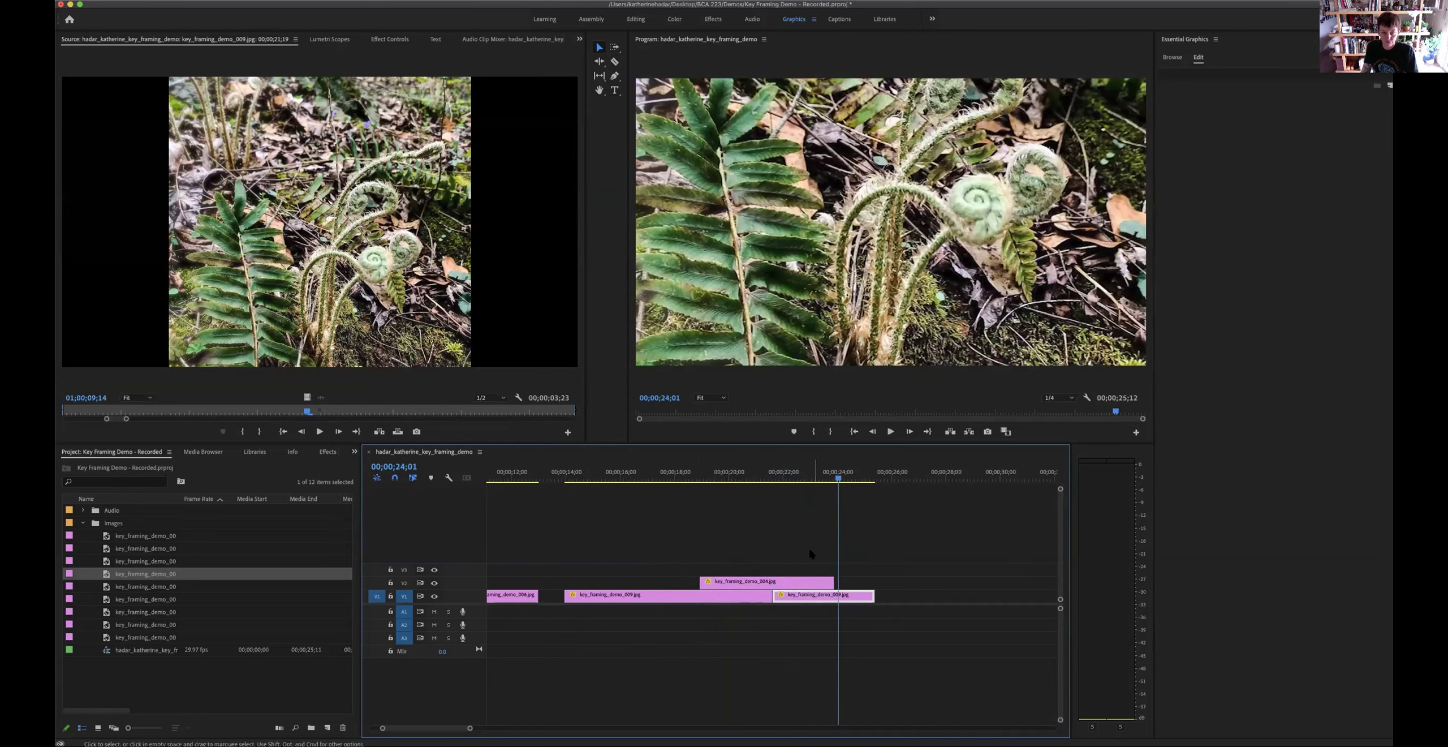
# Set the blend mode of the second part of key_framing_demo_009.jpg to Screen
pyautogui.doubleClick(805, 600)
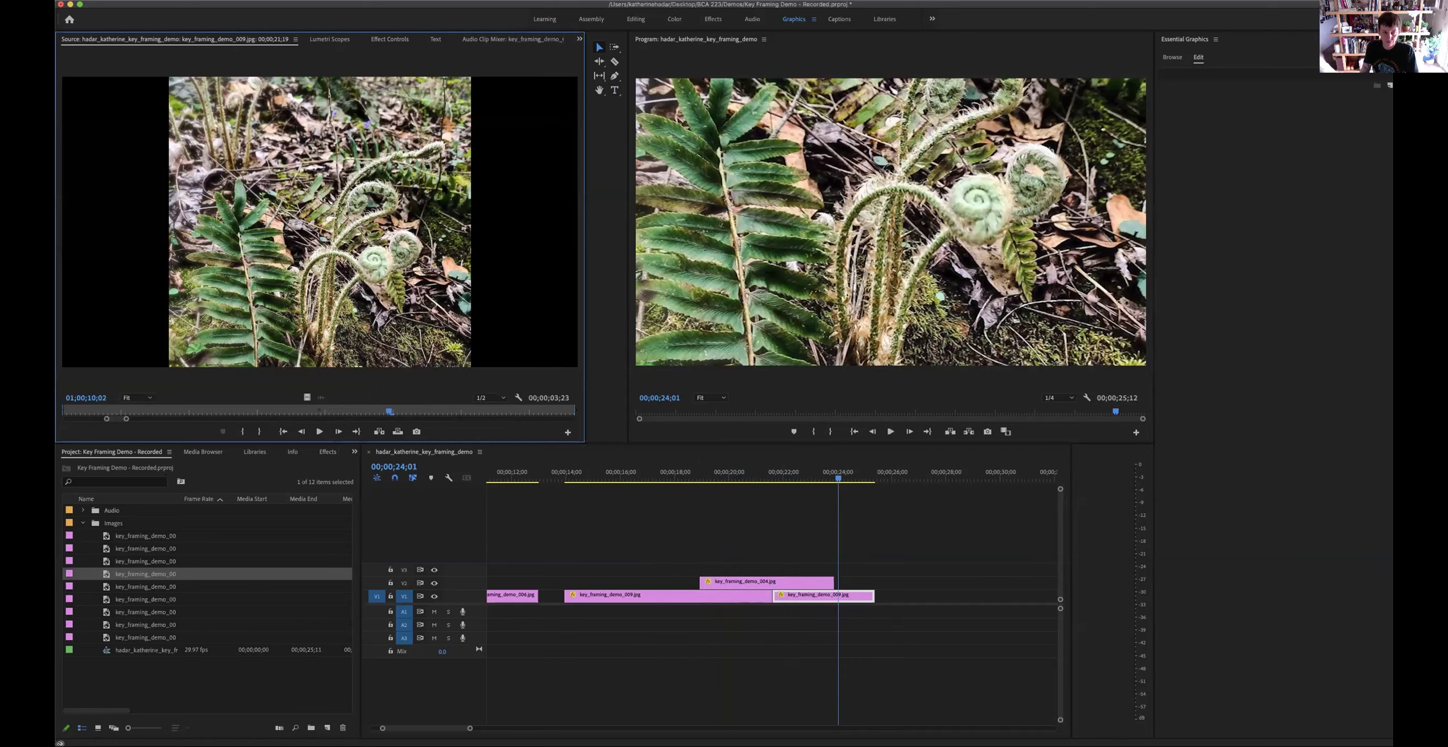
pyautogui.click(391, 39)
pyautogui.click(241, 205)
pyautogui.click(232, 312)
# Extend key_framing_demo_004.jpg on V2 to end with key_framing_demo_009.jpg at about 00;00;25;12, and play back the overlap
pyautogui.moveTo(838, 479); pyautogui.dragTo(820, 479)
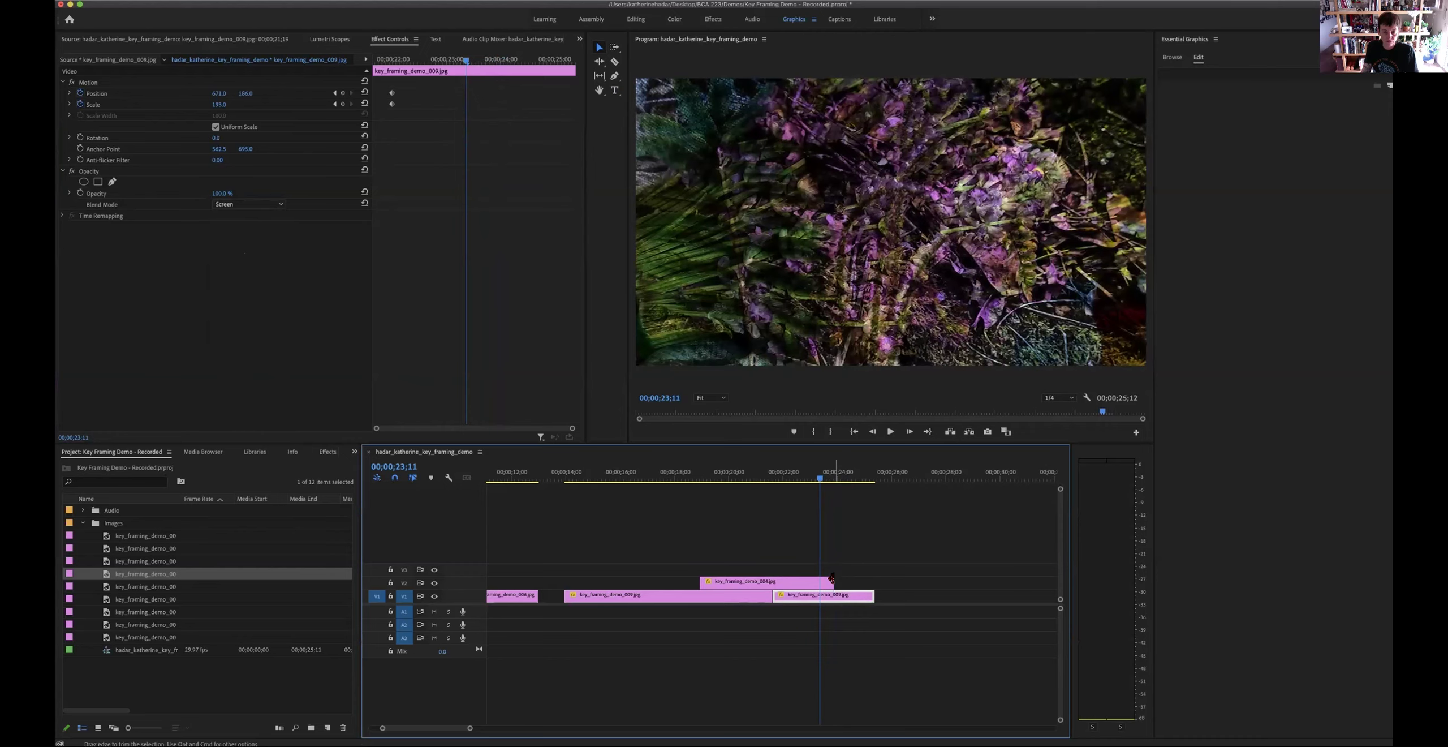
pyautogui.moveTo(858, 578); pyautogui.dragTo(874, 581)
pyautogui.press('space')
pyautogui.press('space')
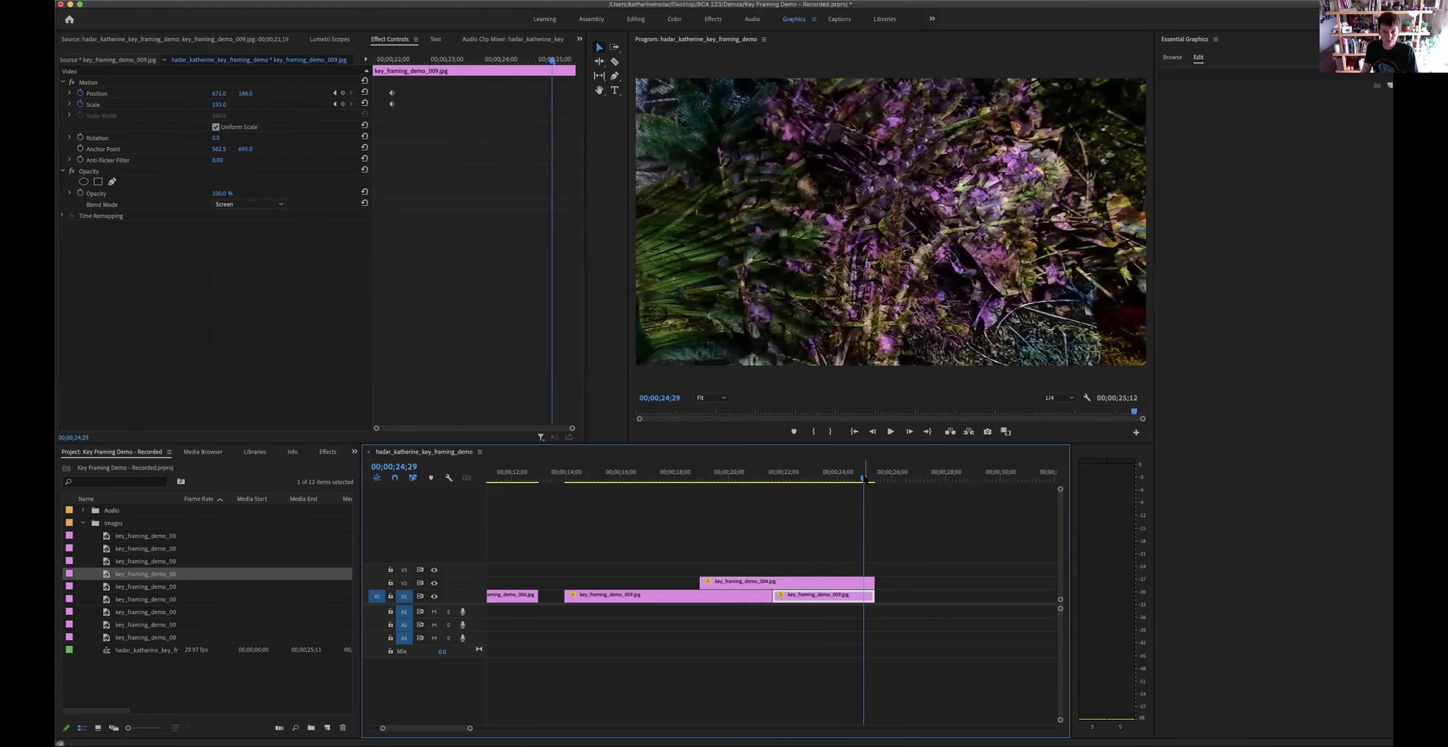
# Play back the whole sequence from its beginning
pyautogui.click(854, 431)
pyautogui.press('space')
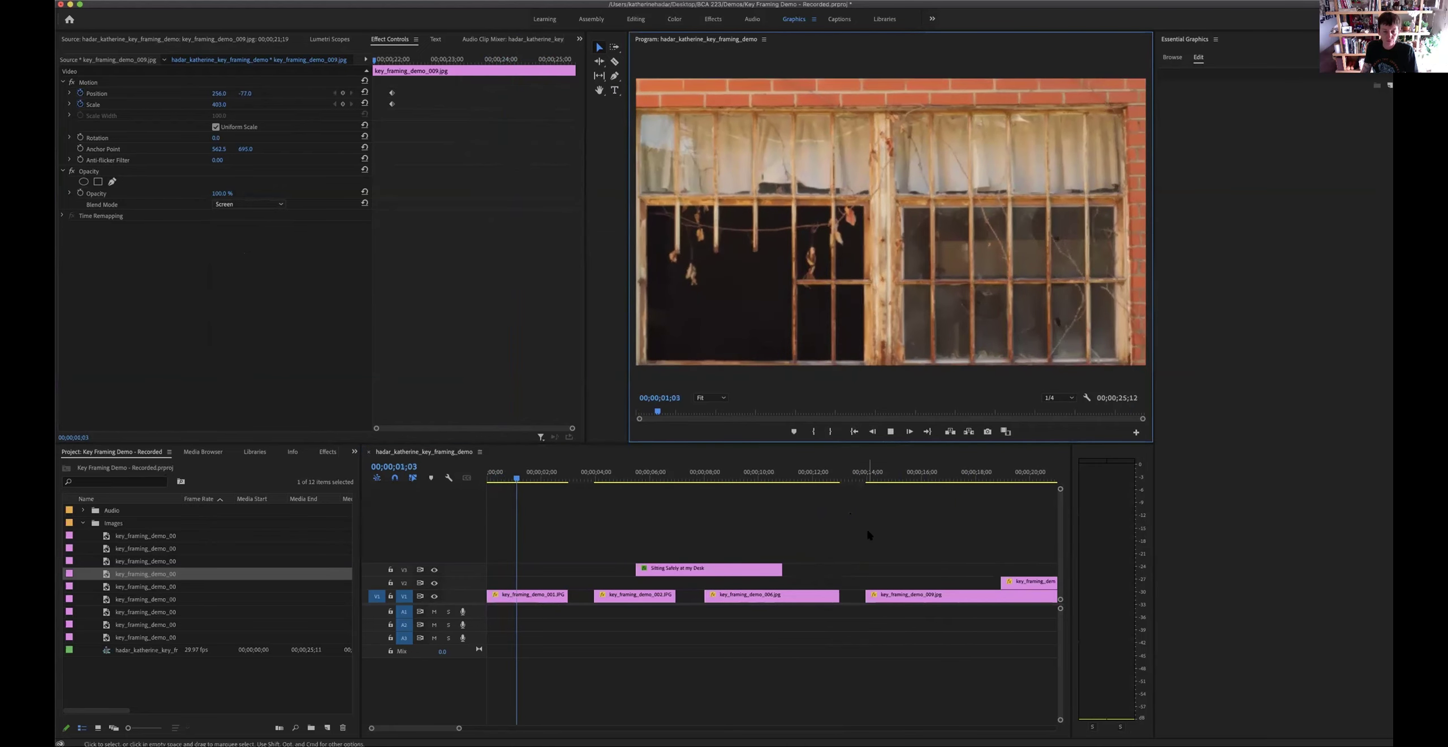